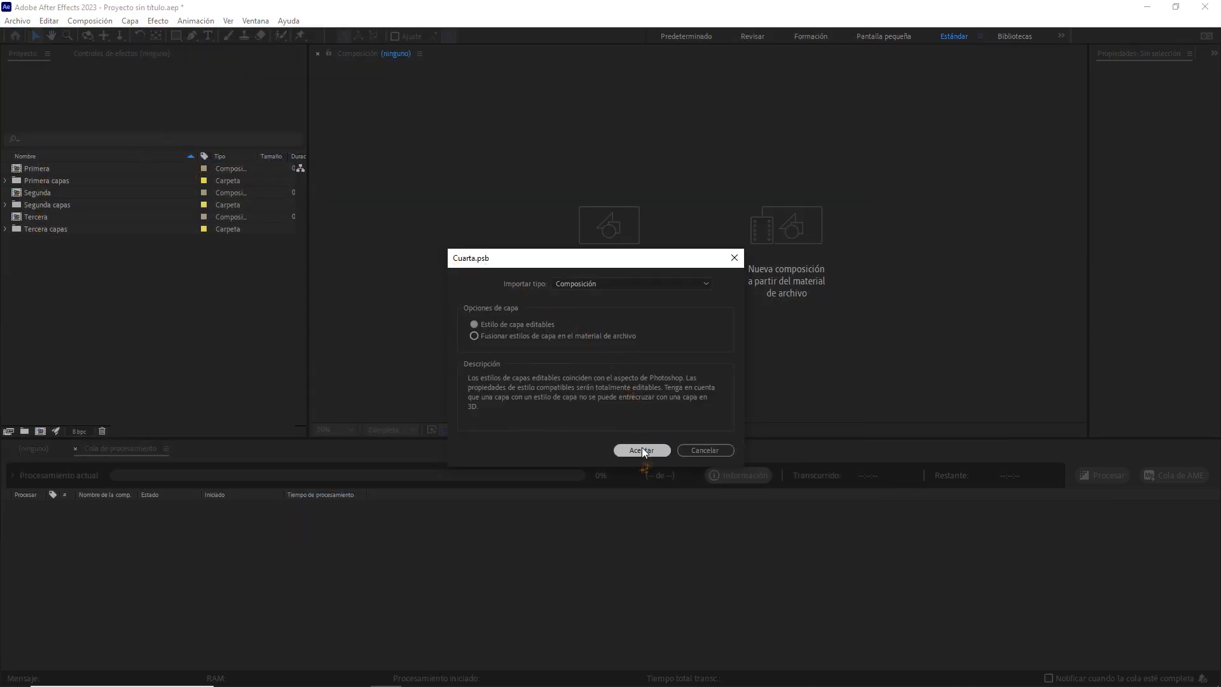
# Import Cuarta.psb as a composition with editable layer styles, then open the Primera composition
pyautogui.click(642, 450)
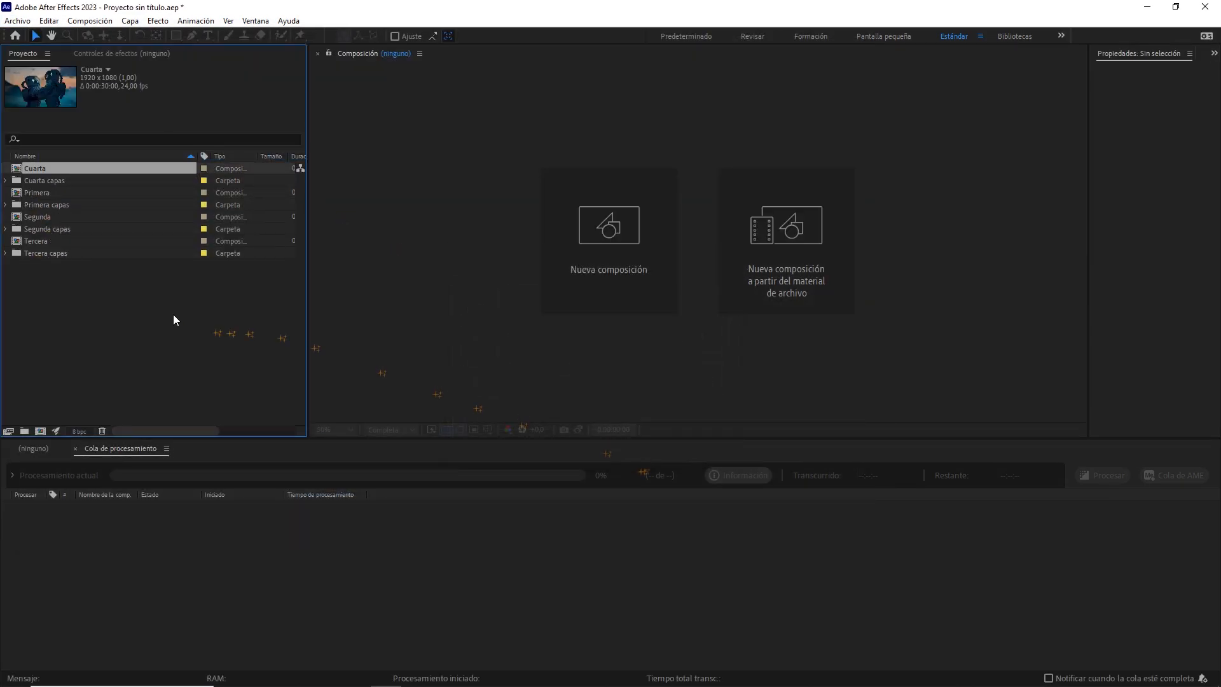
pyautogui.click(120, 304)
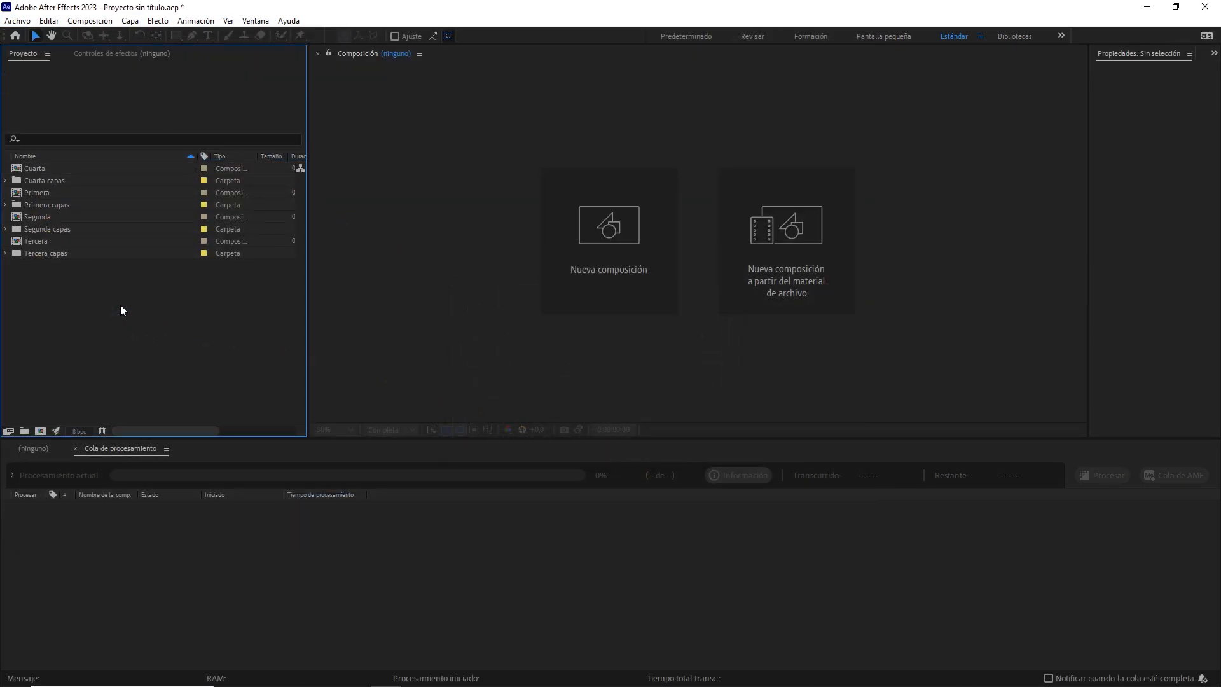
pyautogui.doubleClick(42, 194)
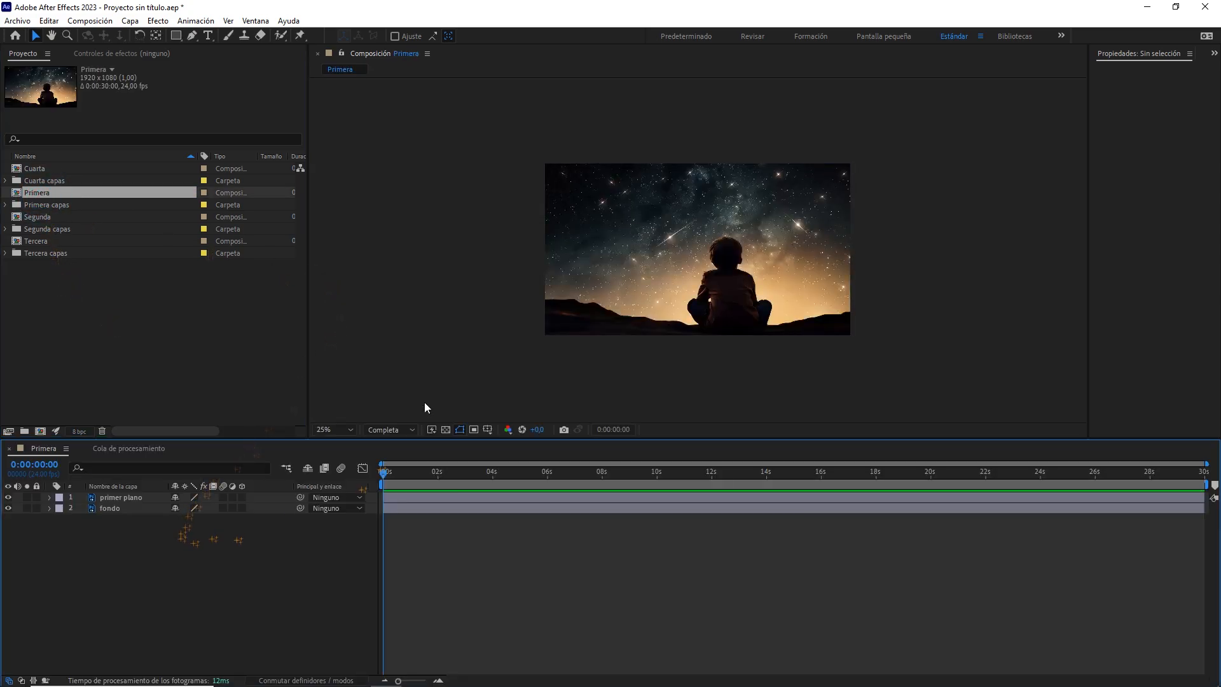
# Add position keyframes to the primer plano layer at 0 and 2 seconds
pyautogui.click(129, 497)
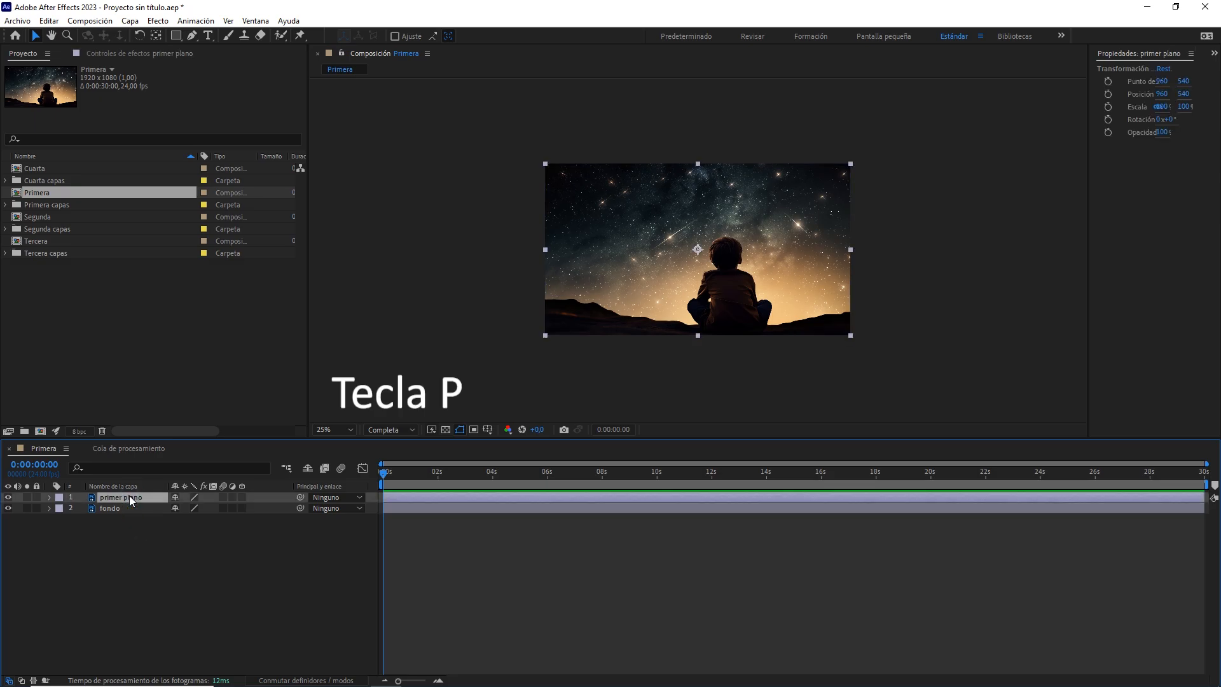
pyautogui.press('p')
pyautogui.click(83, 508)
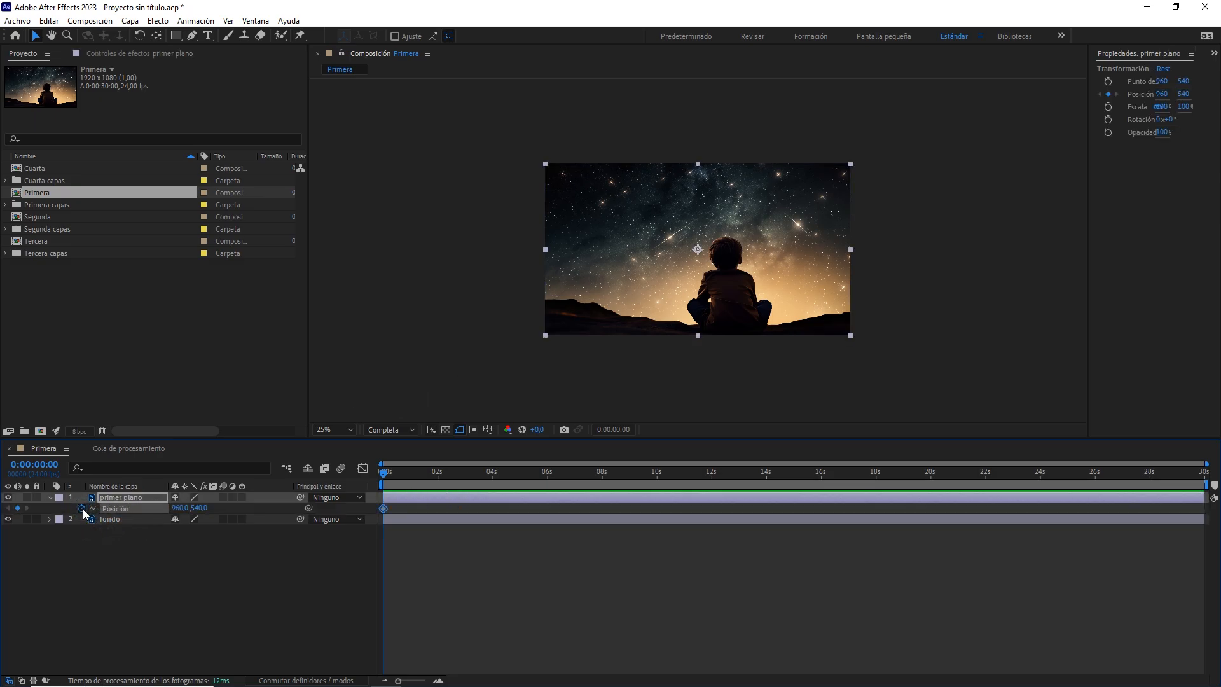
pyautogui.moveTo(384, 480); pyautogui.dragTo(440, 493)
pyautogui.click(17, 508)
# At the first frame, lower primer plano to a Y position of 1177 and apply Easy Ease to both position keyframes
pyautogui.press('Home')
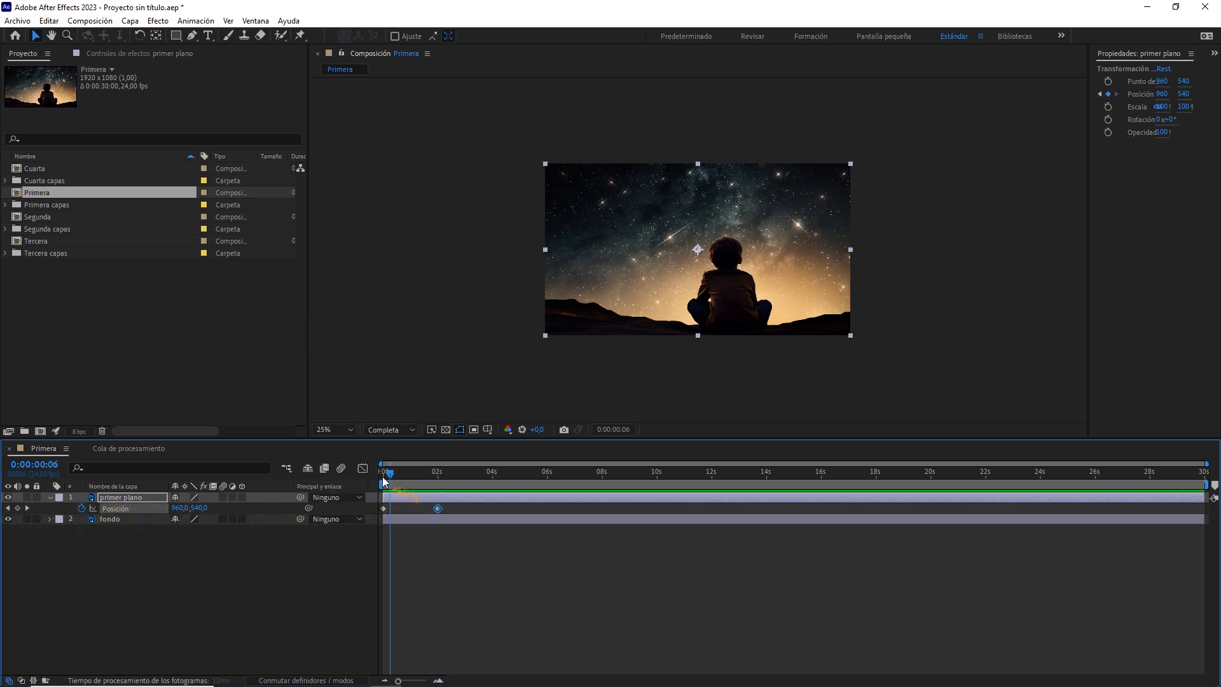
pyautogui.moveTo(199, 508); pyautogui.dragTo(409, 499)
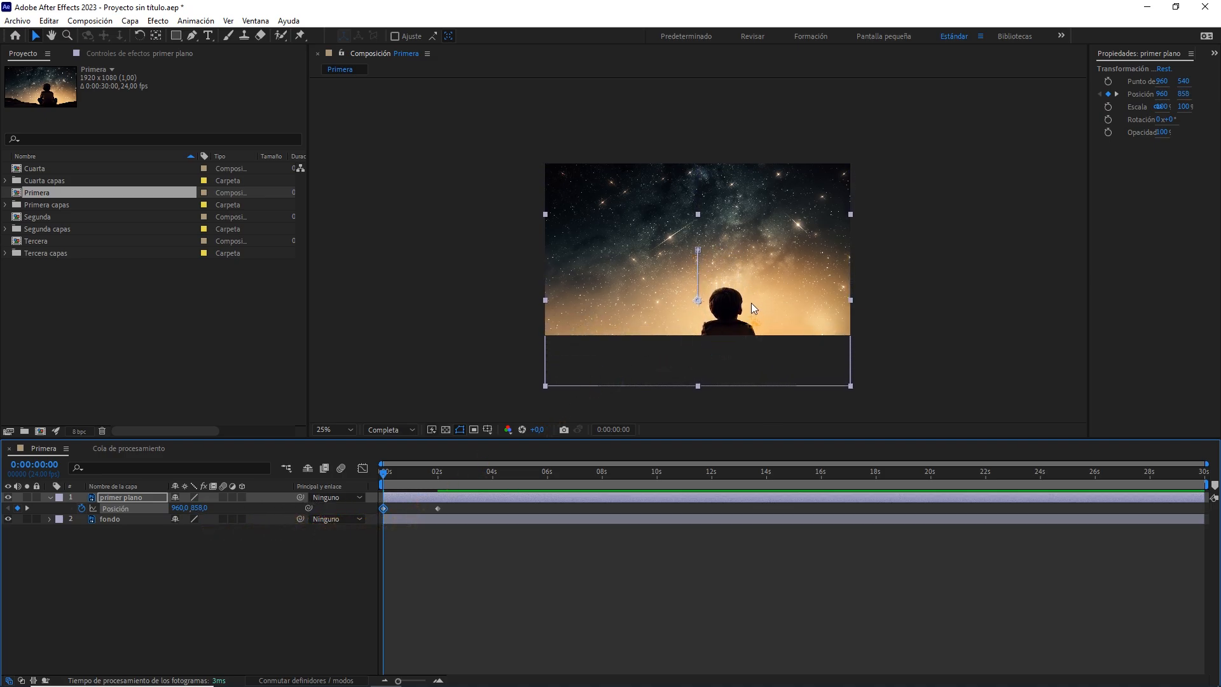
pyautogui.moveTo(199, 508); pyautogui.dragTo(368, 521)
pyautogui.press('F9')
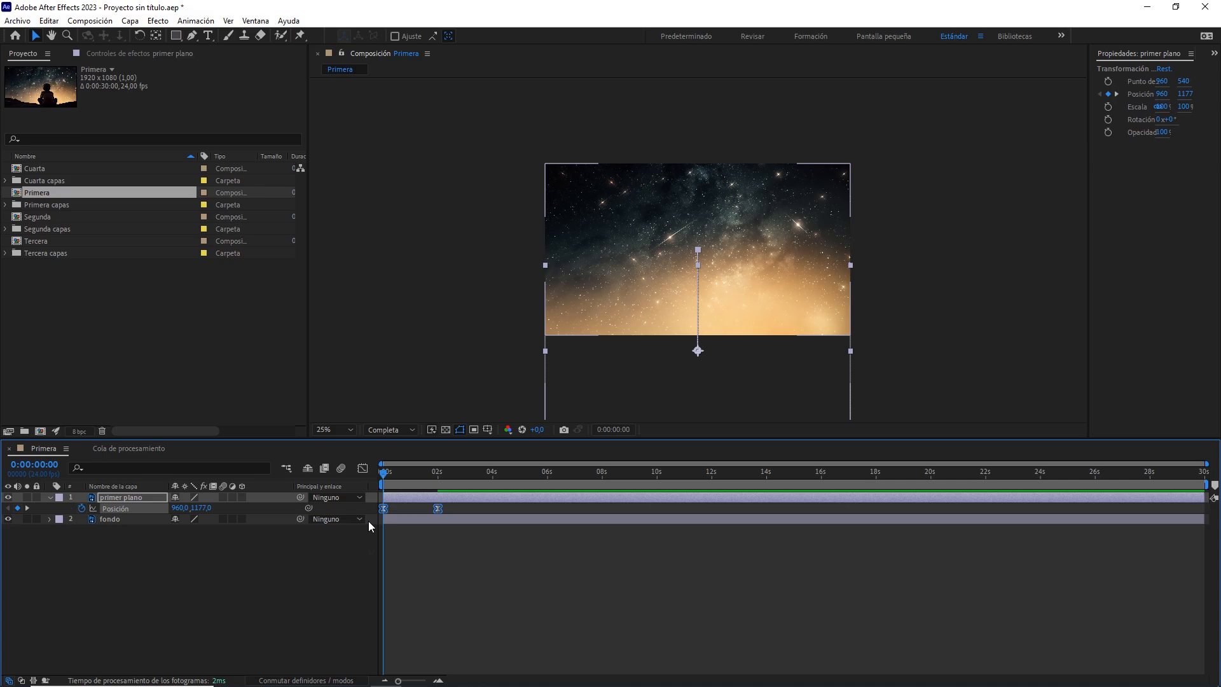
# Reshape primer plano's position speed curve into a fast start with a long gradual slow-down, and preview the animation
pyautogui.click(362, 469)
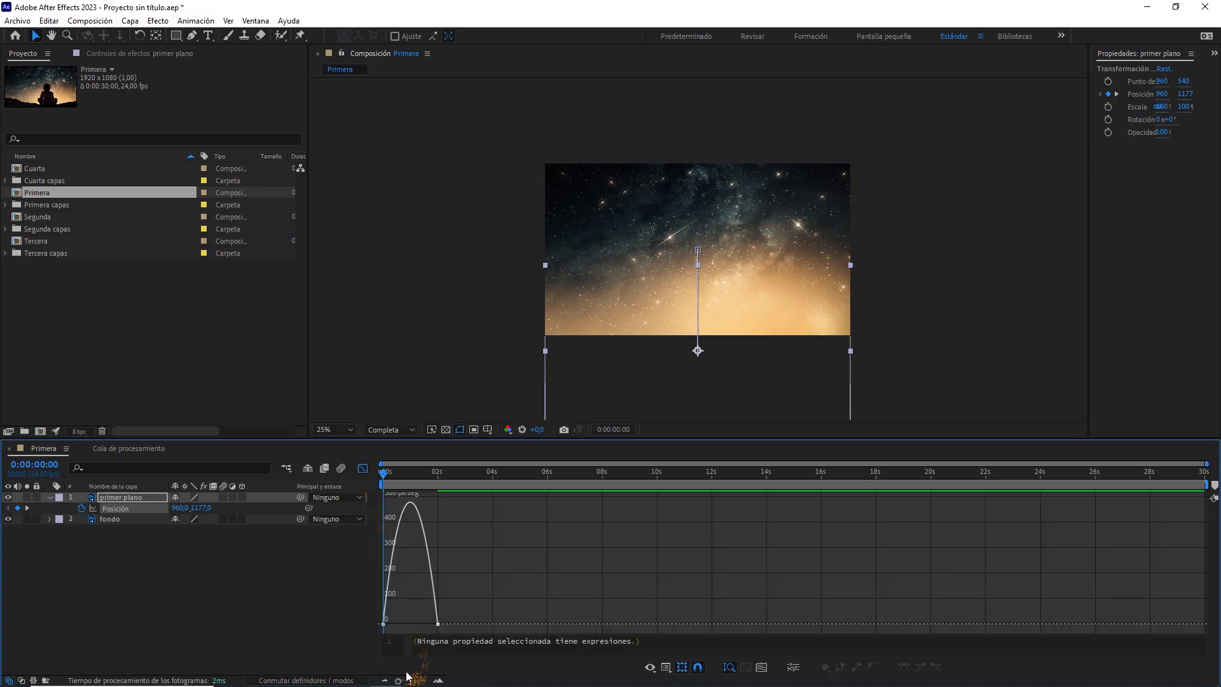
pyautogui.moveTo(399, 680); pyautogui.dragTo(413, 681)
pyautogui.click(382, 624)
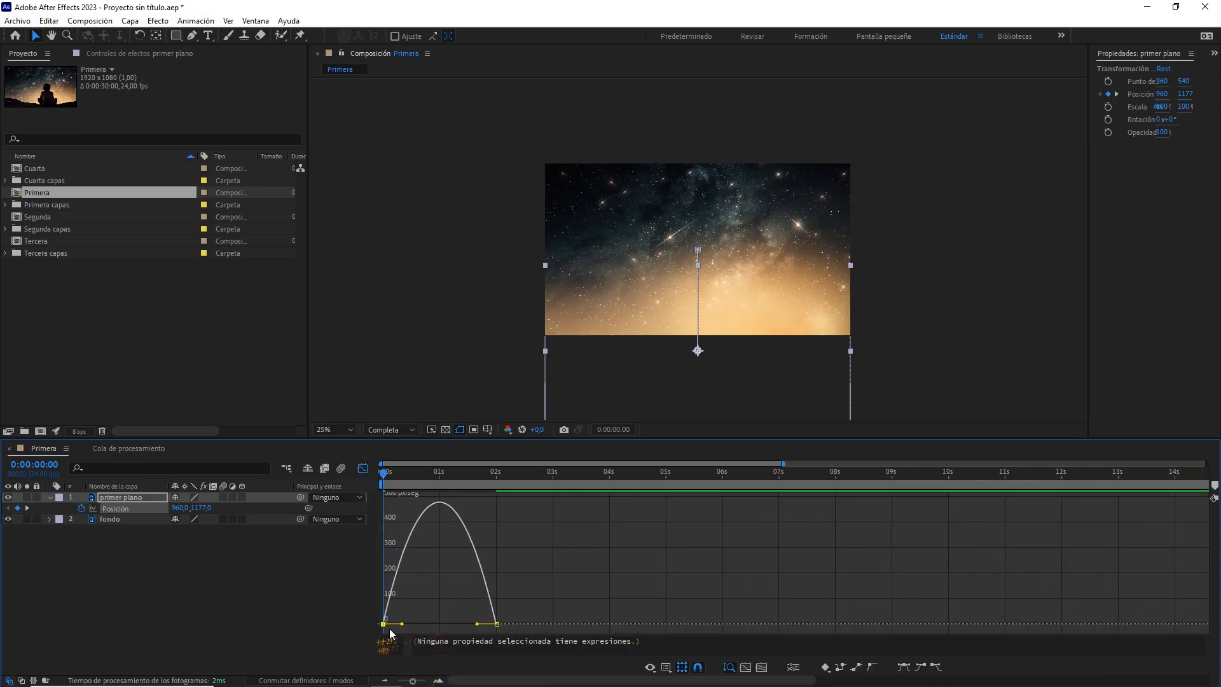
pyautogui.moveTo(402, 624); pyautogui.dragTo(377, 626)
pyautogui.click(496, 623)
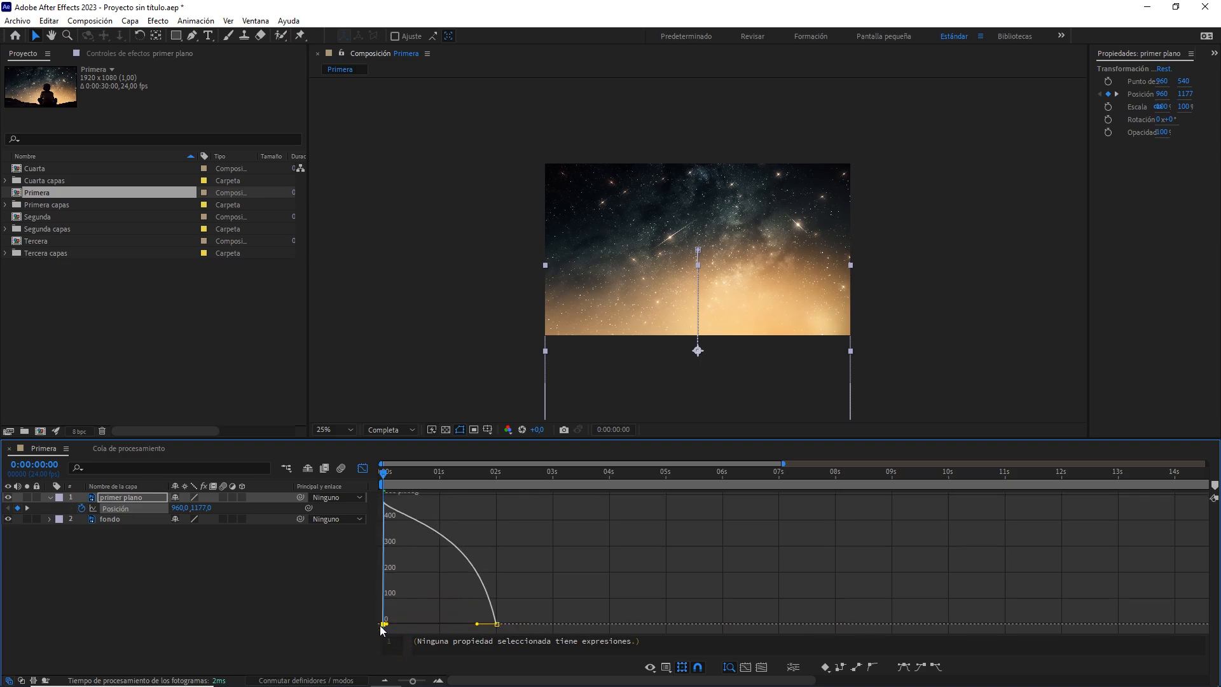
pyautogui.moveTo(478, 626); pyautogui.dragTo(412, 625)
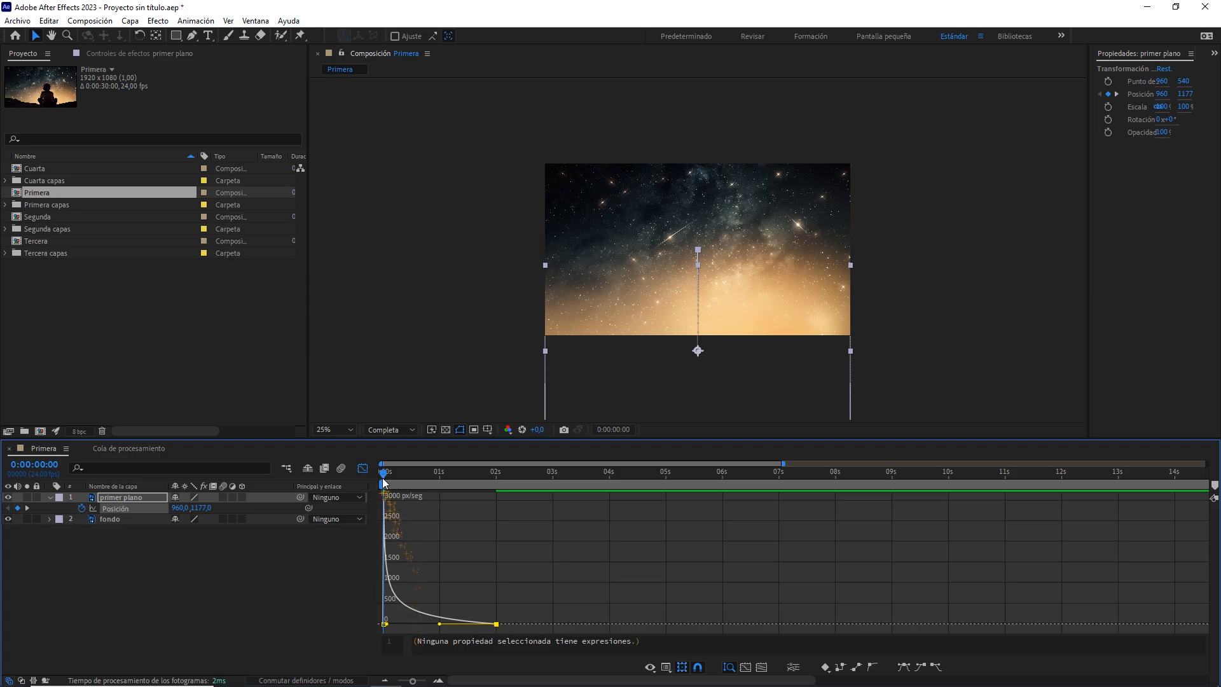
pyautogui.press('space')
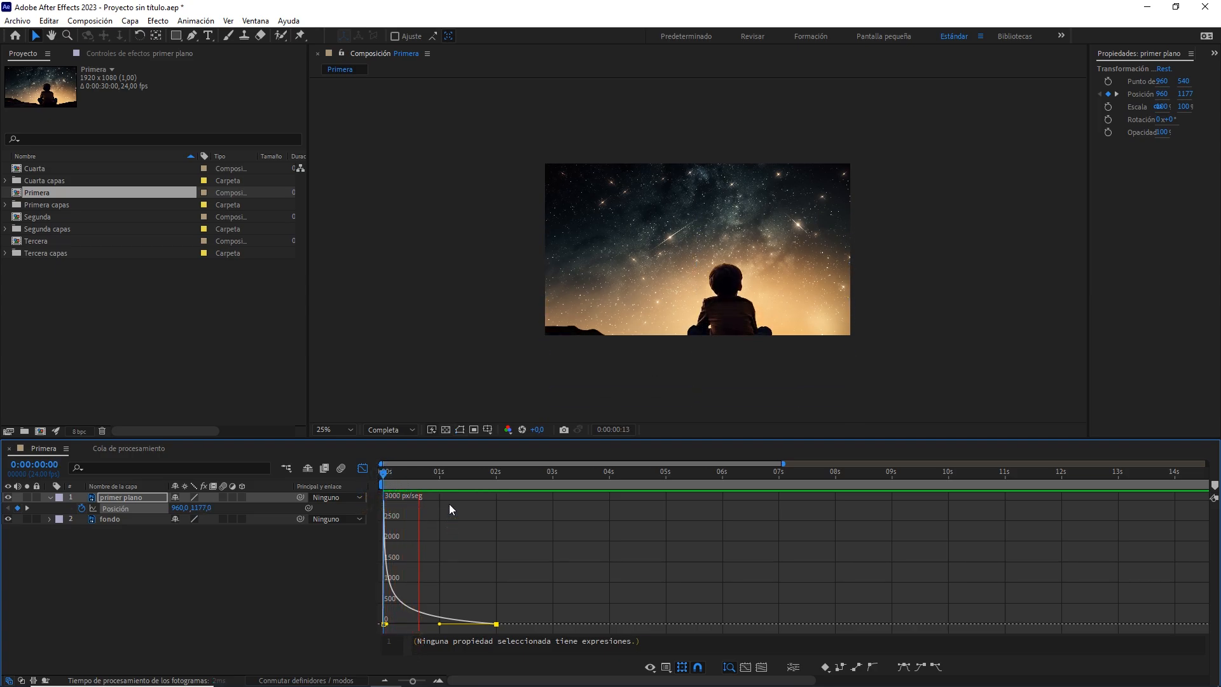
pyautogui.press('space')
pyautogui.click(362, 468)
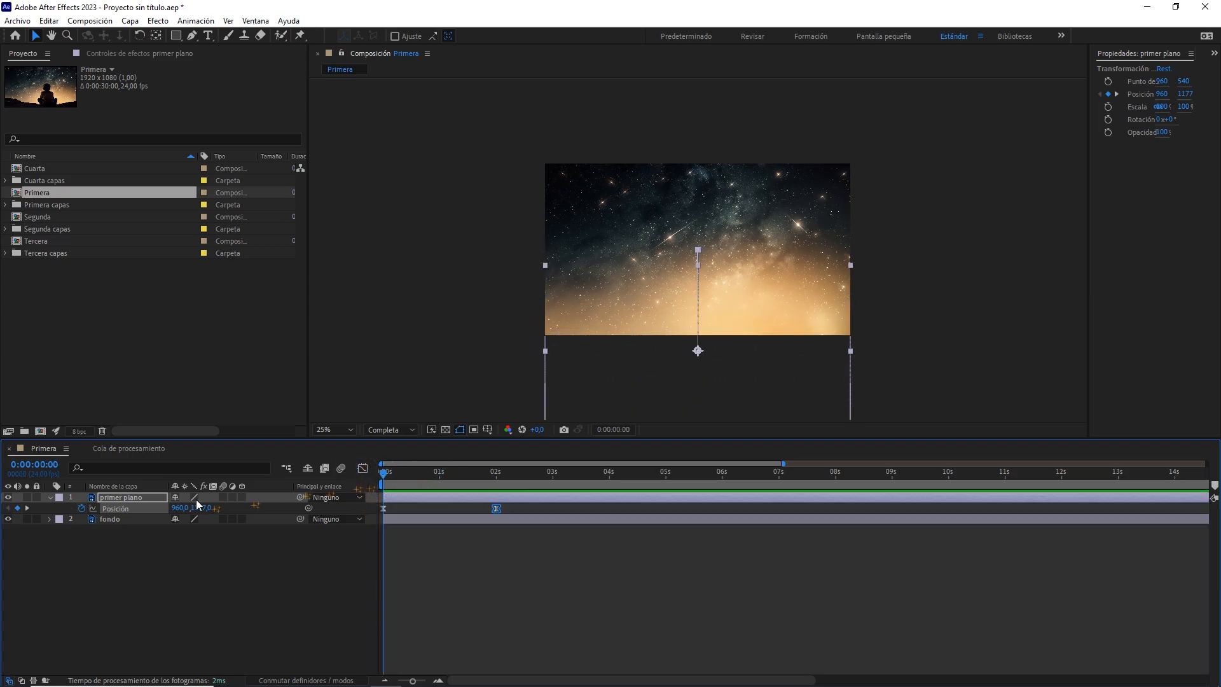
# Keyframe the fondo layer's opacity at 0% at the 1-second mark
pyautogui.click(119, 516)
pyautogui.moveTo(415, 481); pyautogui.dragTo(439, 481)
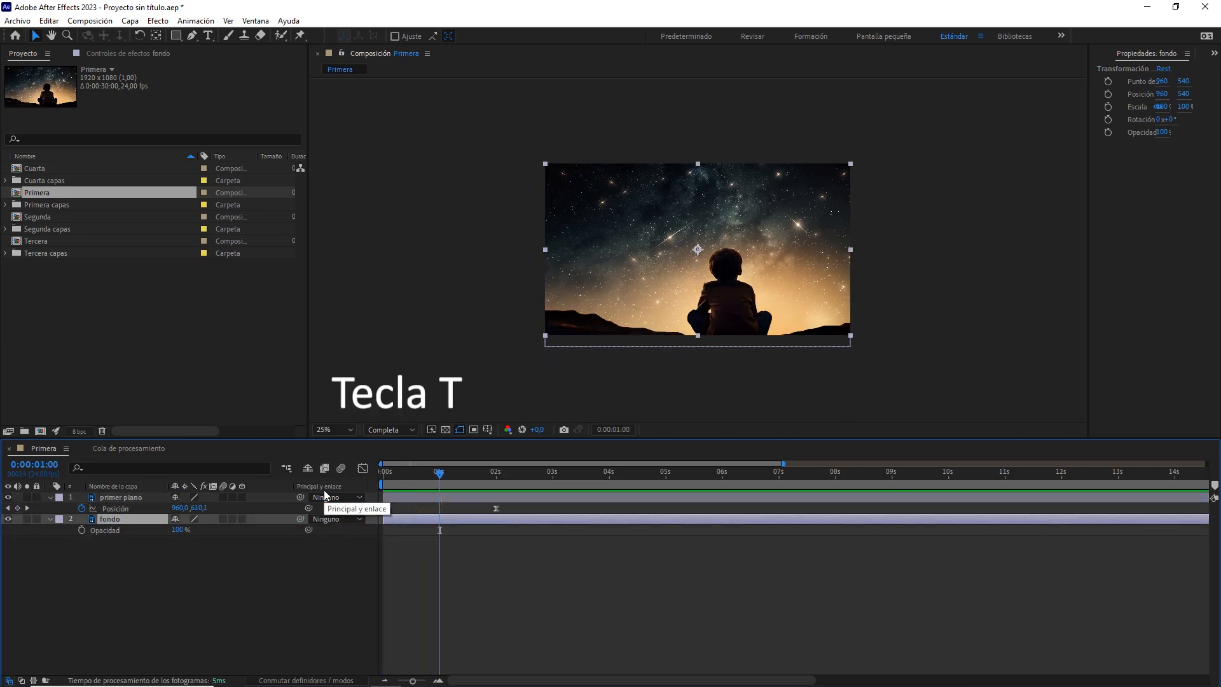
pyautogui.click(81, 530)
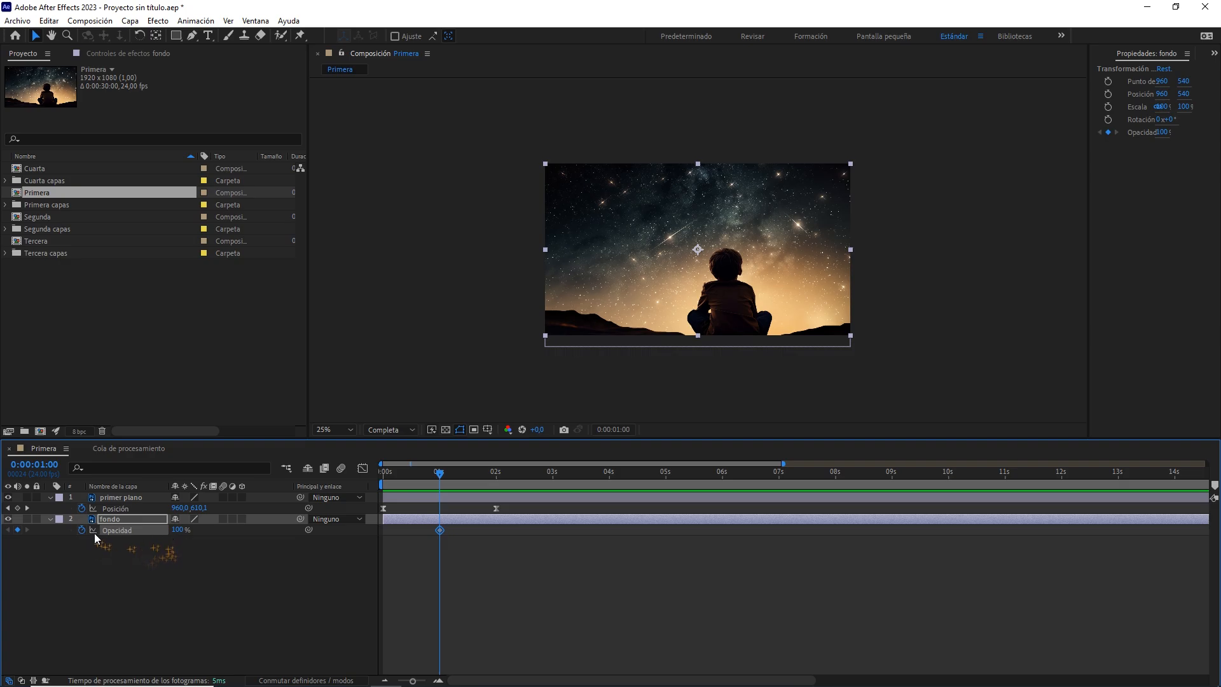
pyautogui.moveTo(177, 529); pyautogui.dragTo(100, 537)
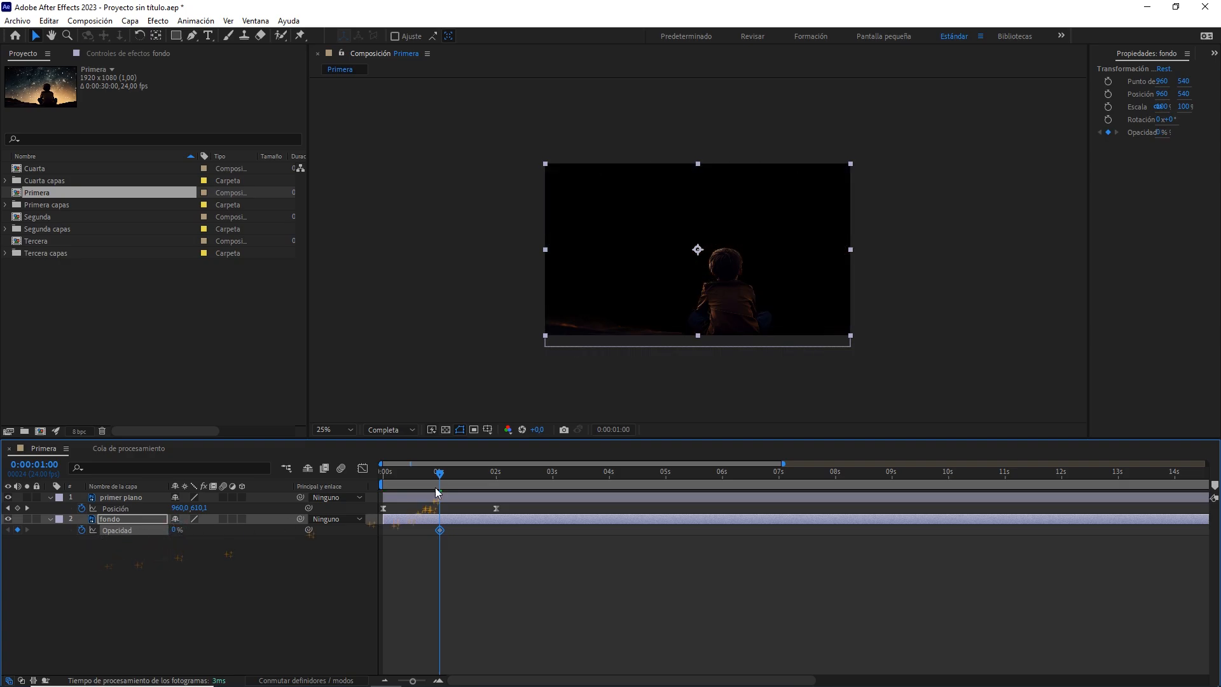
# Set fondo's opacity to 100% at 3 seconds and apply Easy Ease to both opacity keyframes
pyautogui.moveTo(437, 492); pyautogui.dragTo(553, 492)
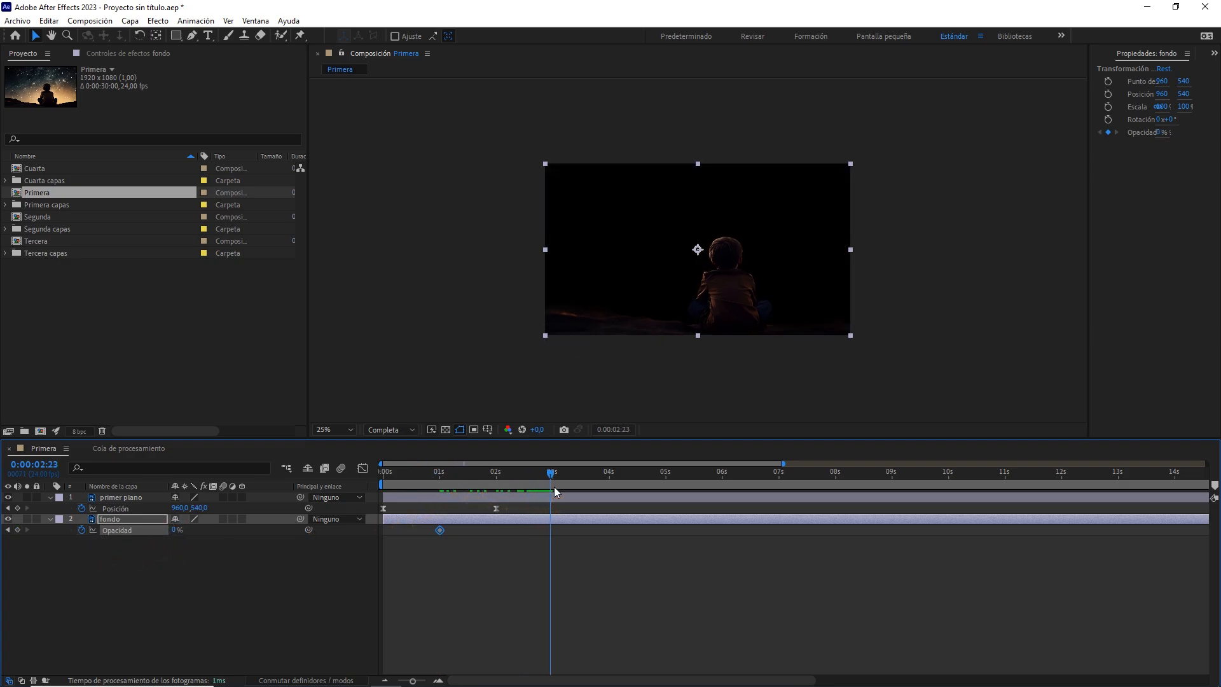
pyautogui.click(556, 489)
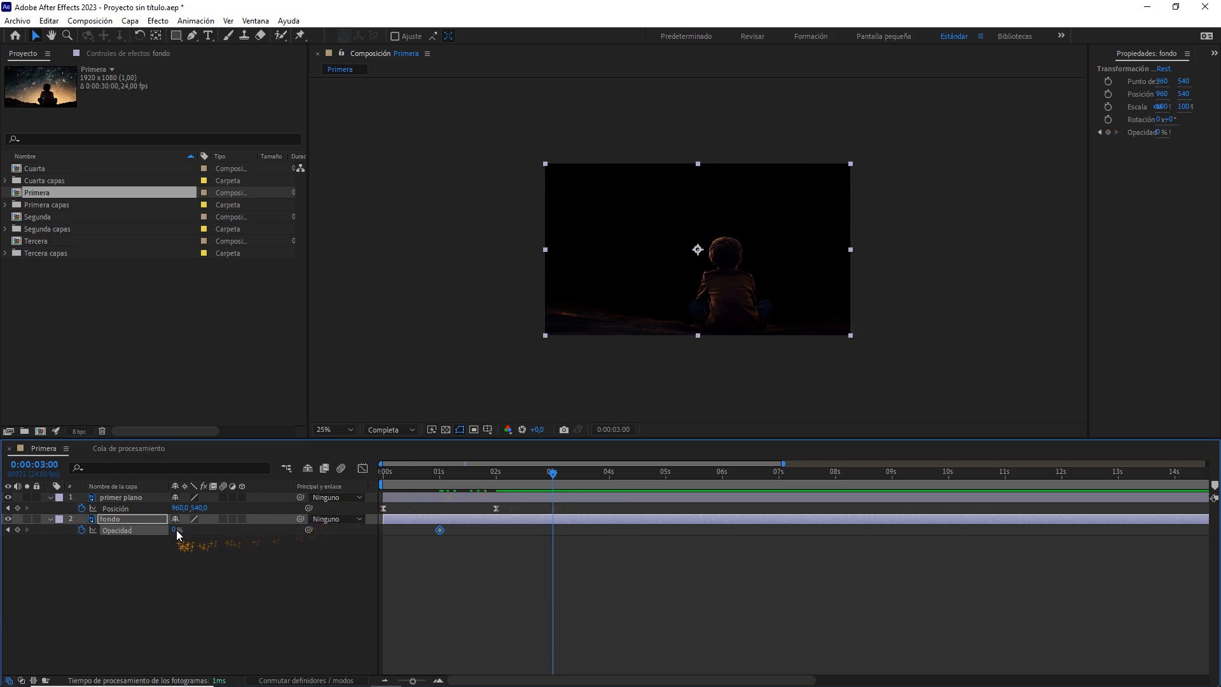
pyautogui.moveTo(179, 530); pyautogui.dragTo(341, 530)
pyautogui.moveTo(642, 578); pyautogui.dragTo(425, 527)
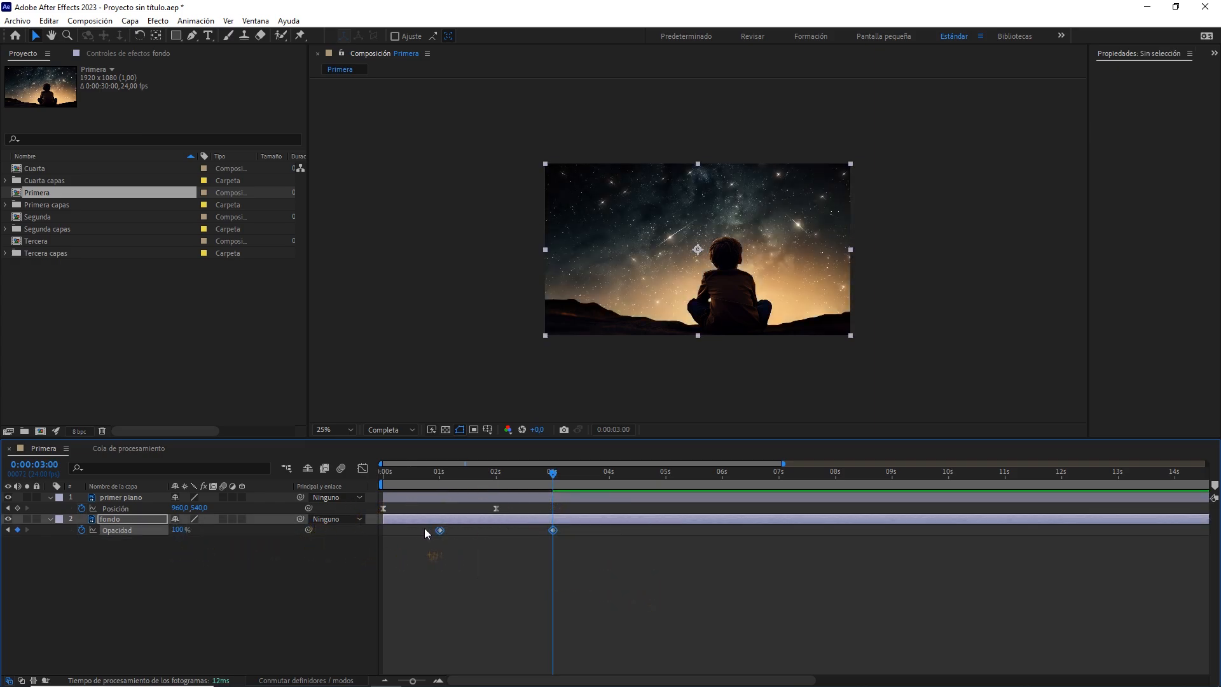
pyautogui.press('F9')
# Open the Segunda composition and turn its Primer plano, segundo plano and fondo layers into 3D layers
pyautogui.click(185, 347)
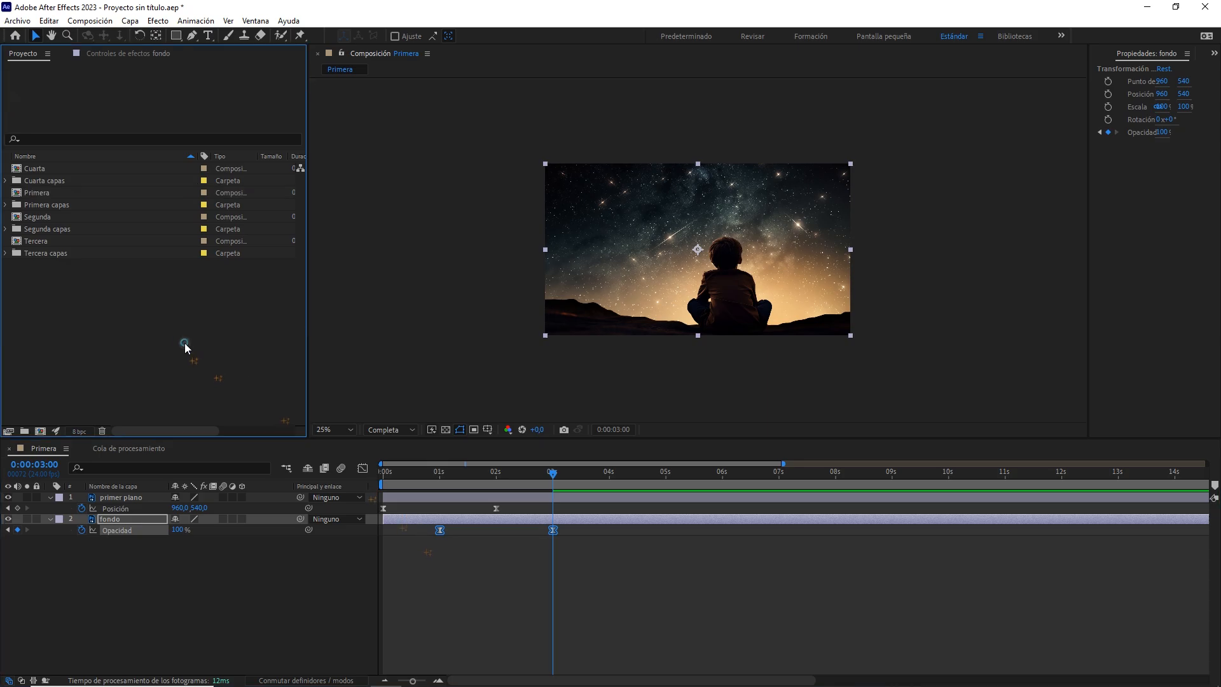
pyautogui.doubleClick(68, 217)
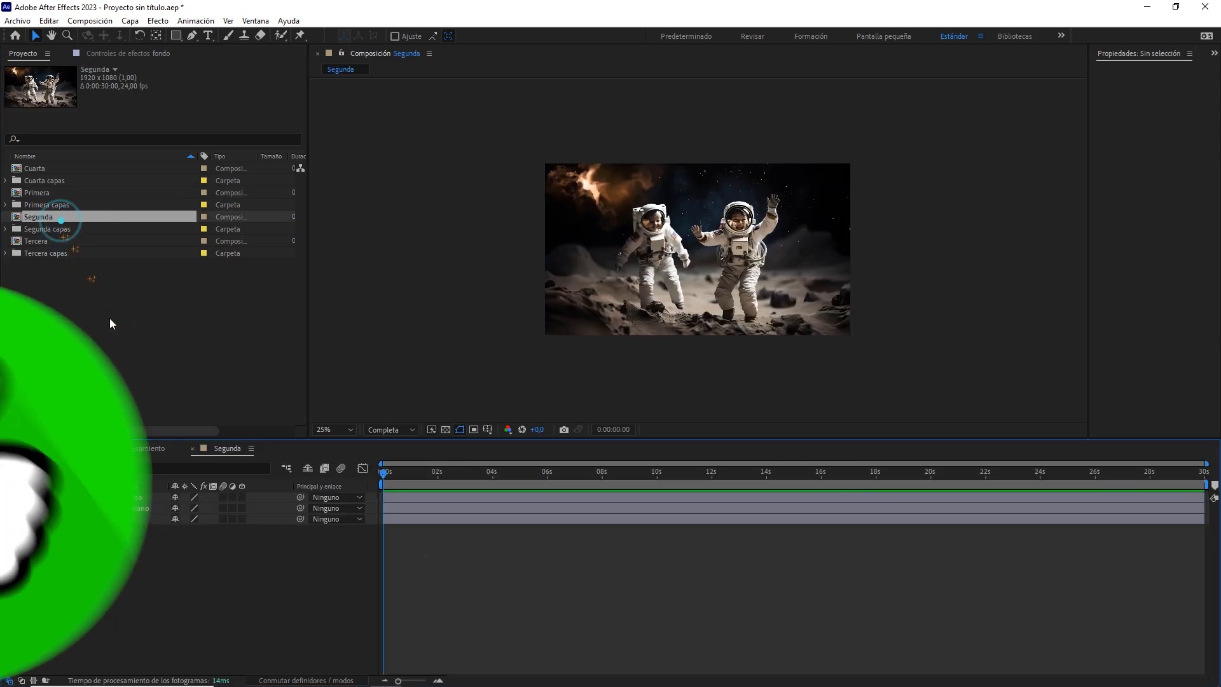
pyautogui.moveTo(197, 577); pyautogui.dragTo(105, 498)
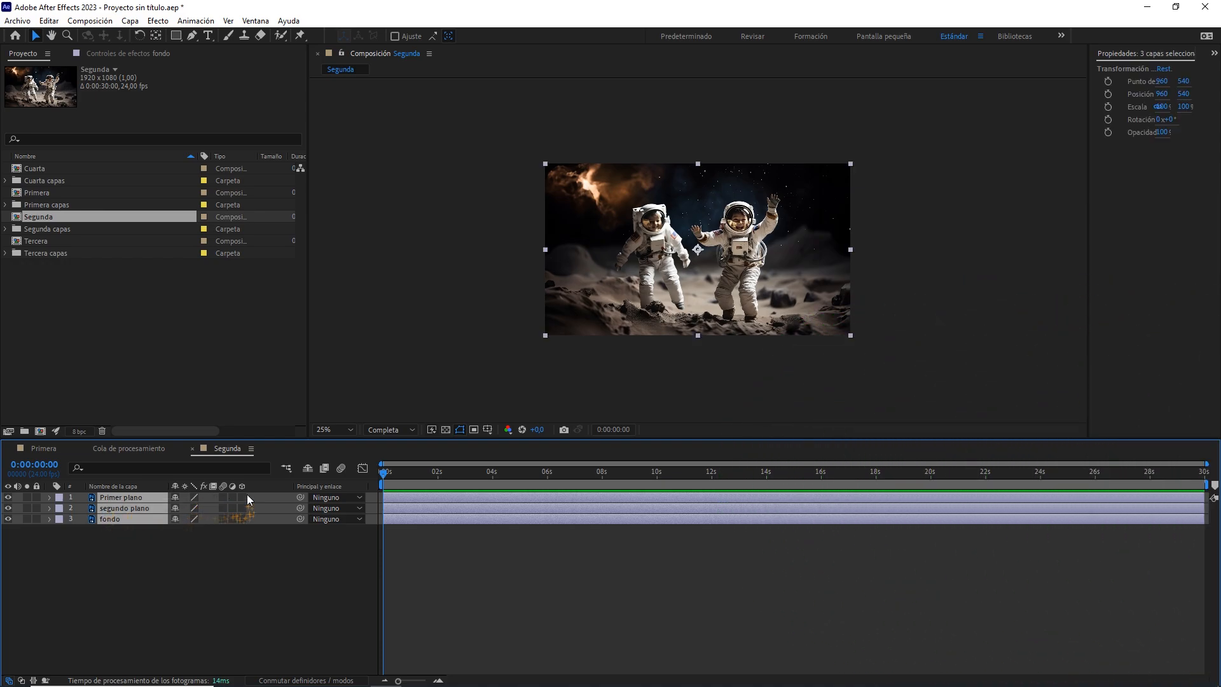
pyautogui.press('F4')
pyautogui.press('F4')
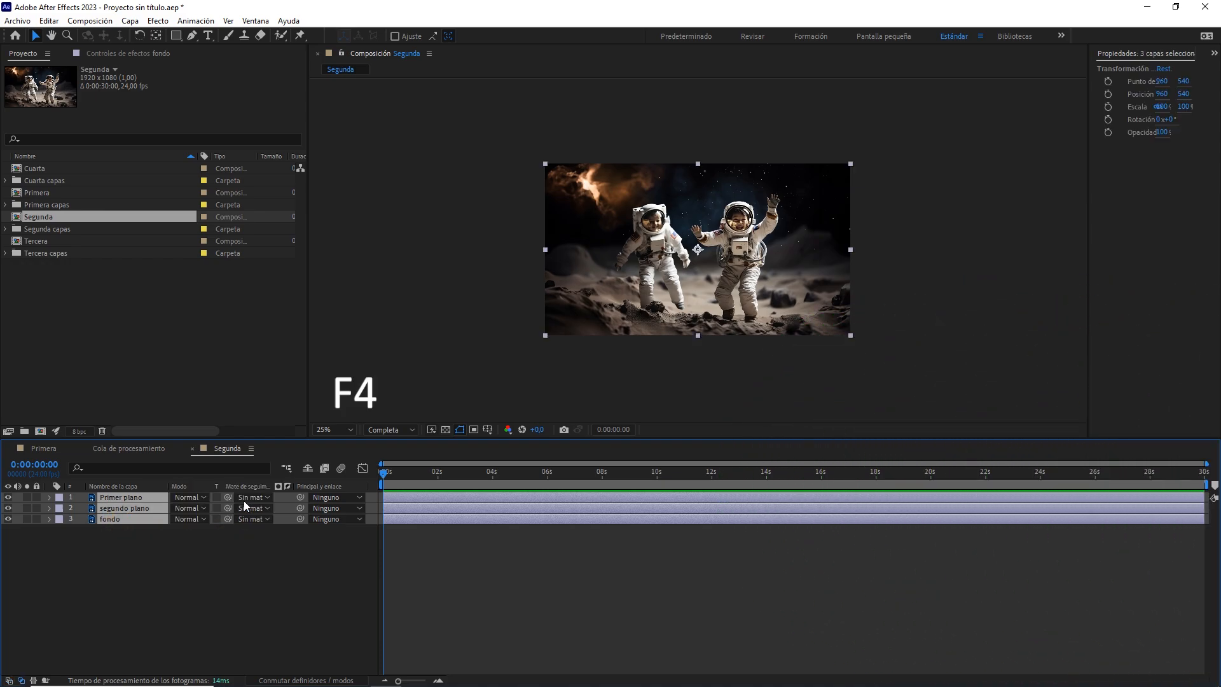
pyautogui.click(243, 501)
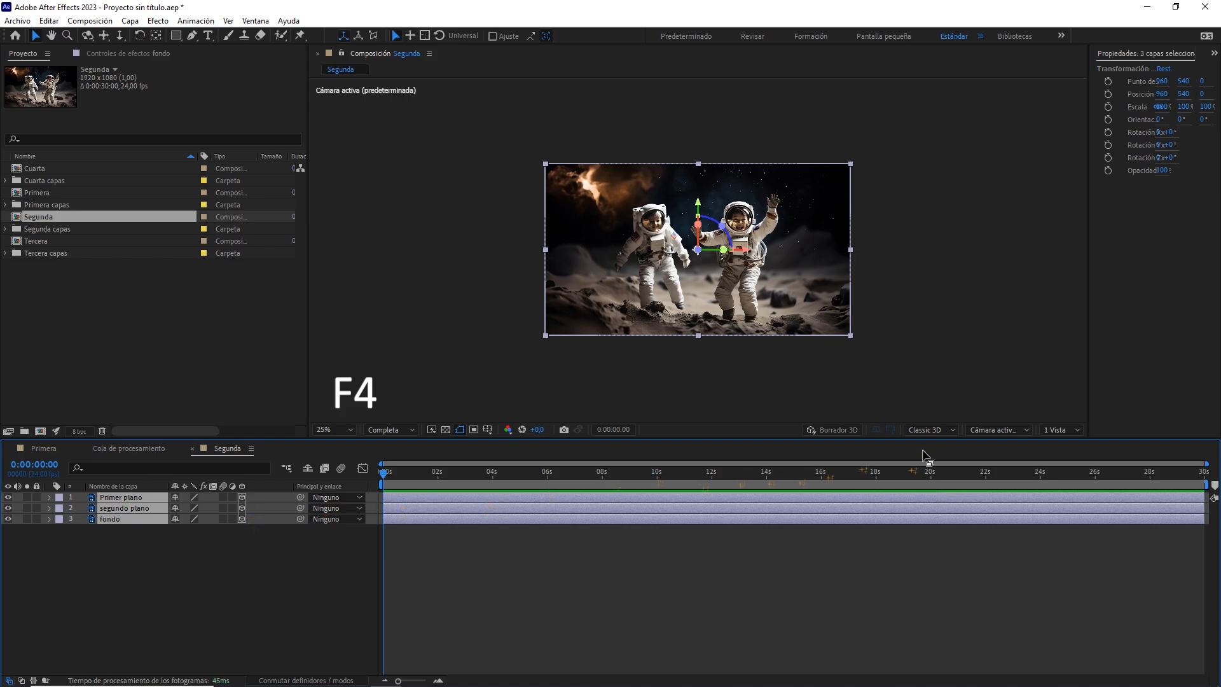
# Display the Segunda composition in two side-by-side views and clear the layer selection
pyautogui.click(1059, 430)
pyautogui.click(1064, 456)
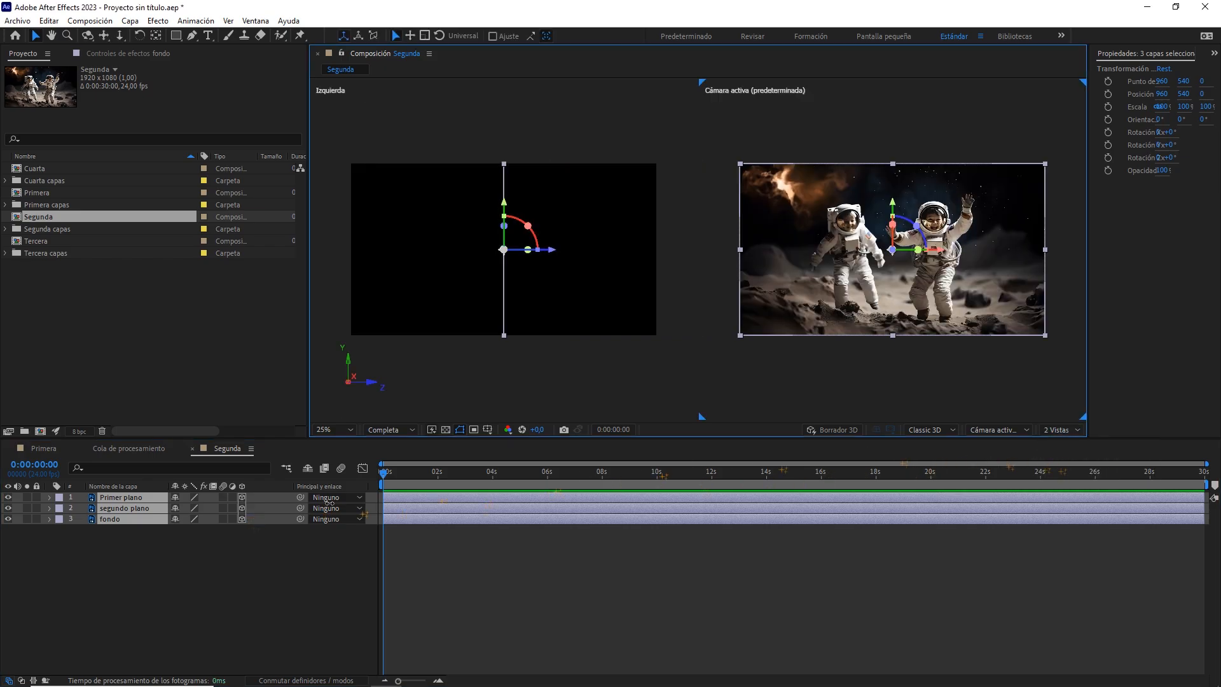
pyautogui.click(158, 547)
# Hide the Primer plano layer and set the Z position of segundo plano and fondo to 960
pyautogui.click(127, 497)
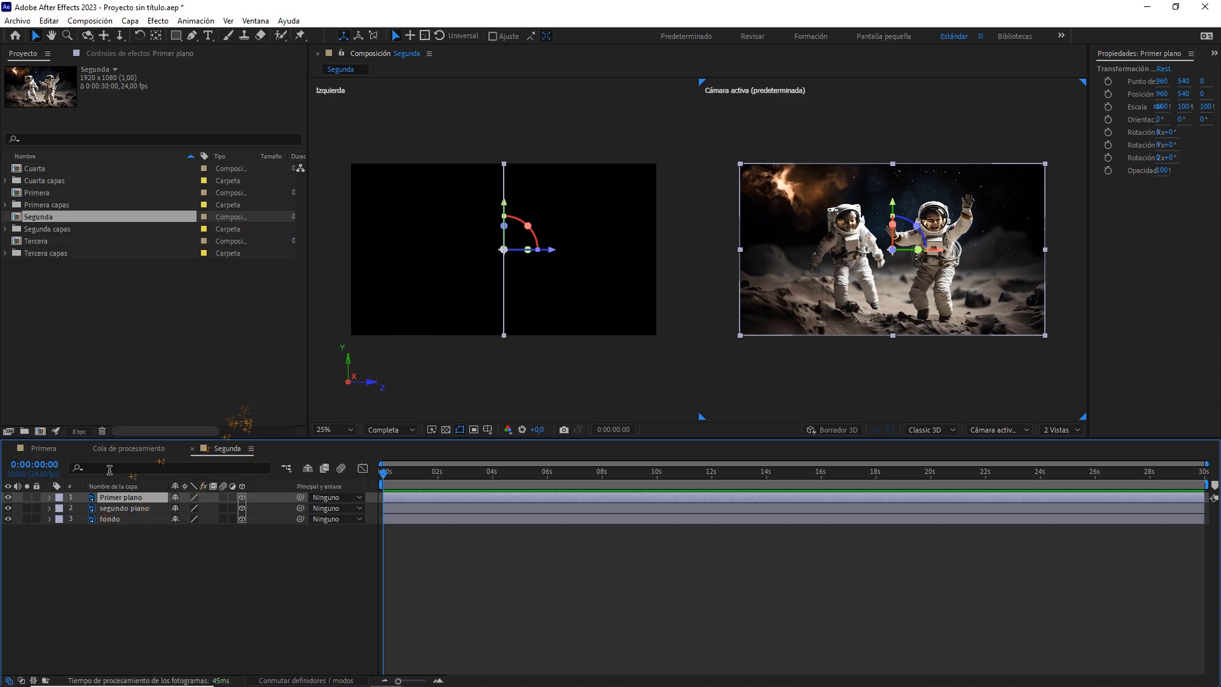
pyautogui.click(8, 497)
pyautogui.moveTo(178, 560); pyautogui.dragTo(109, 516)
pyautogui.press('p')
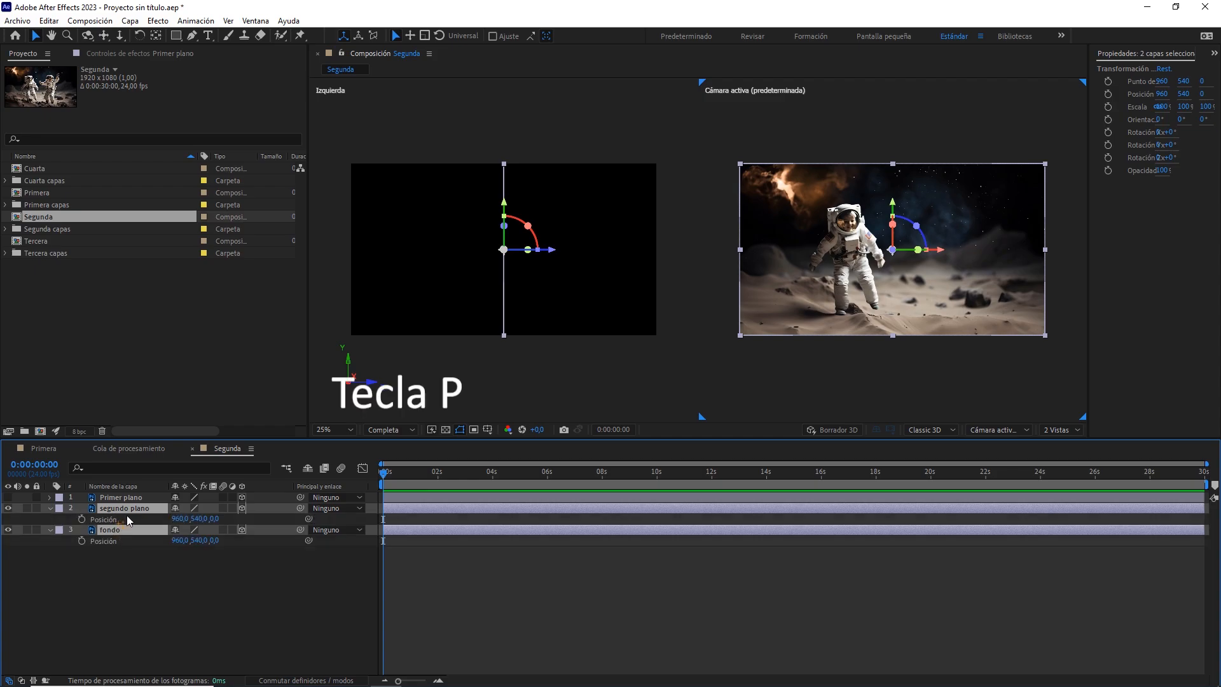
pyautogui.moveTo(212, 540)
pyautogui.mouseDown()
pyautogui.moveTo(271, 511)
pyautogui.moveTo(324, 512)
pyautogui.moveTo(222, 519)
pyautogui.mouseUp()
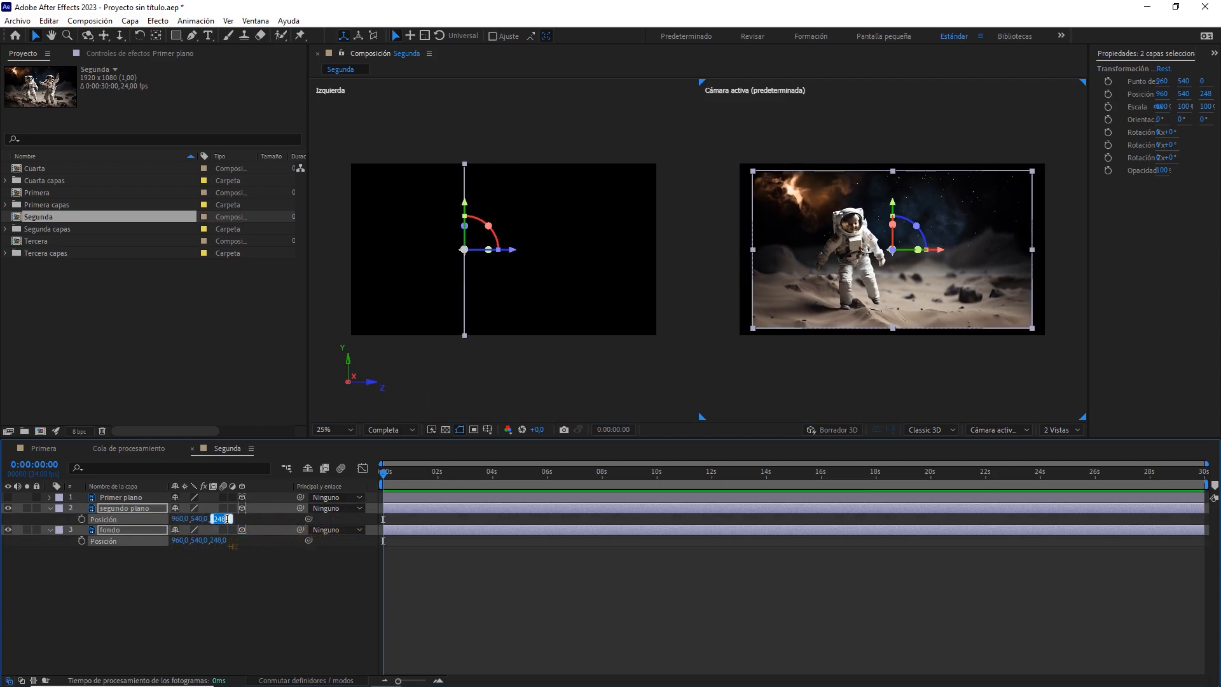
pyautogui.click(218, 578)
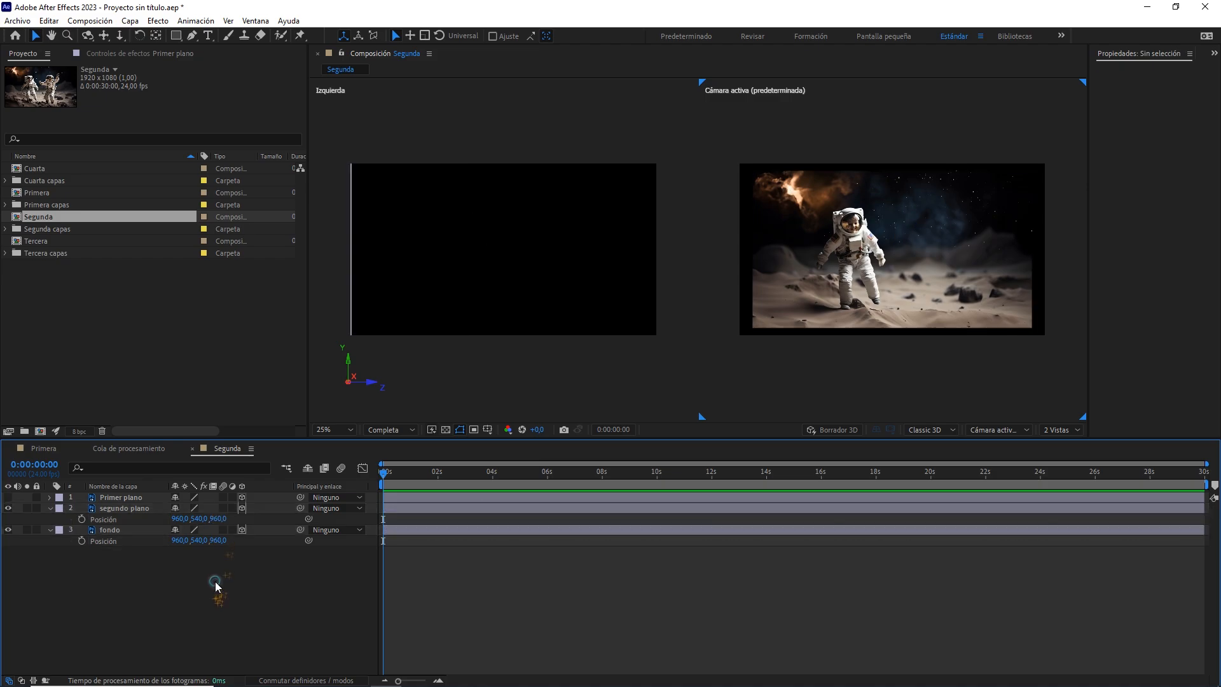
# Scale the fondo layer to 136% to fill the frame
pyautogui.click(150, 531)
pyautogui.press('s')
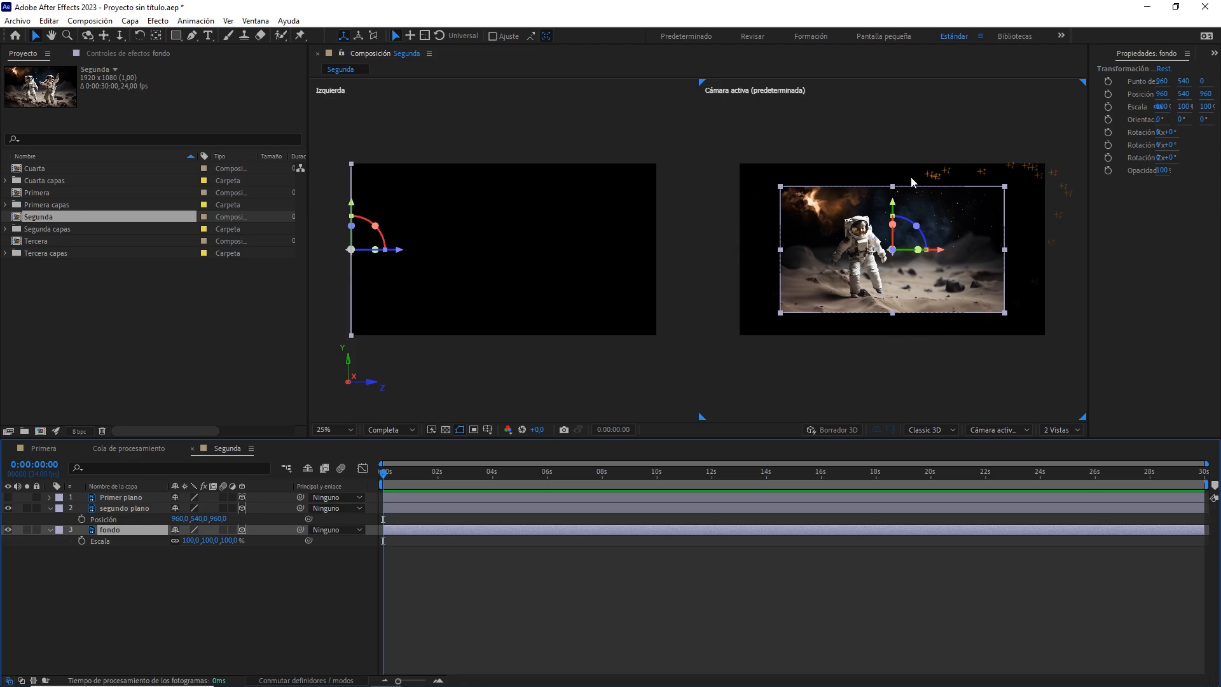
pyautogui.moveTo(233, 541); pyautogui.dragTo(253, 541)
# Scale the segundo plano layer to 121% and move the astronaut to about X 998, Y 515
pyautogui.click(149, 509)
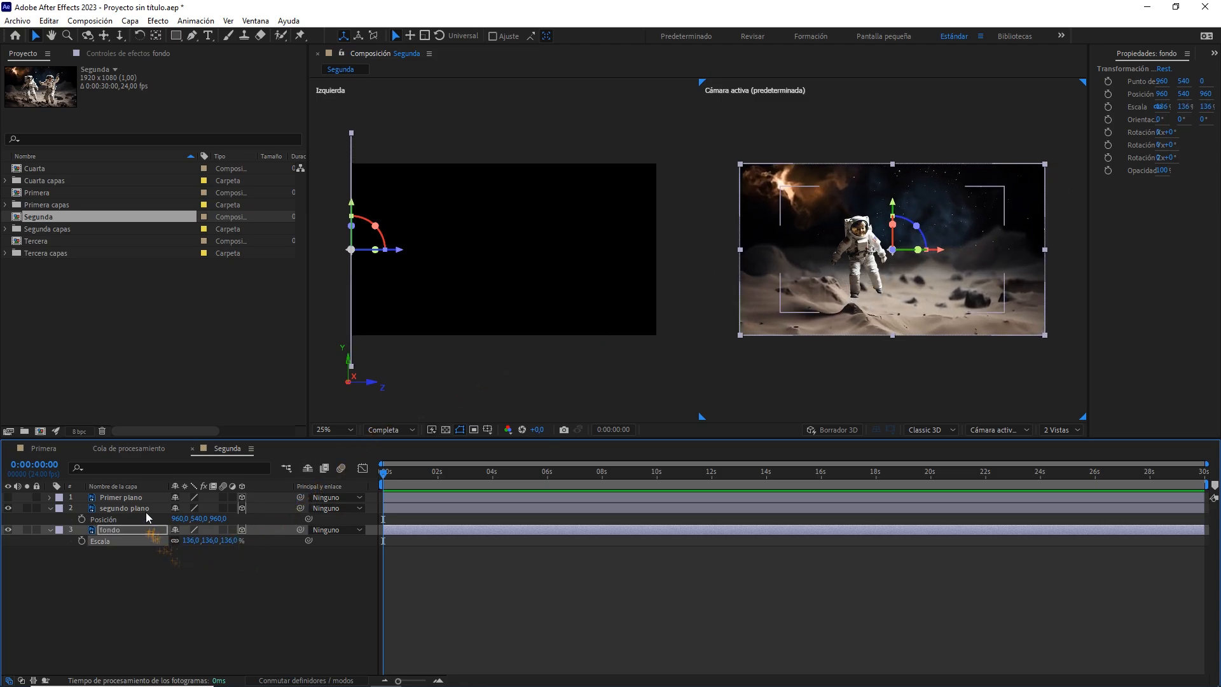
pyautogui.press('s')
pyautogui.moveTo(229, 519); pyautogui.dragTo(244, 519)
pyautogui.press('.')
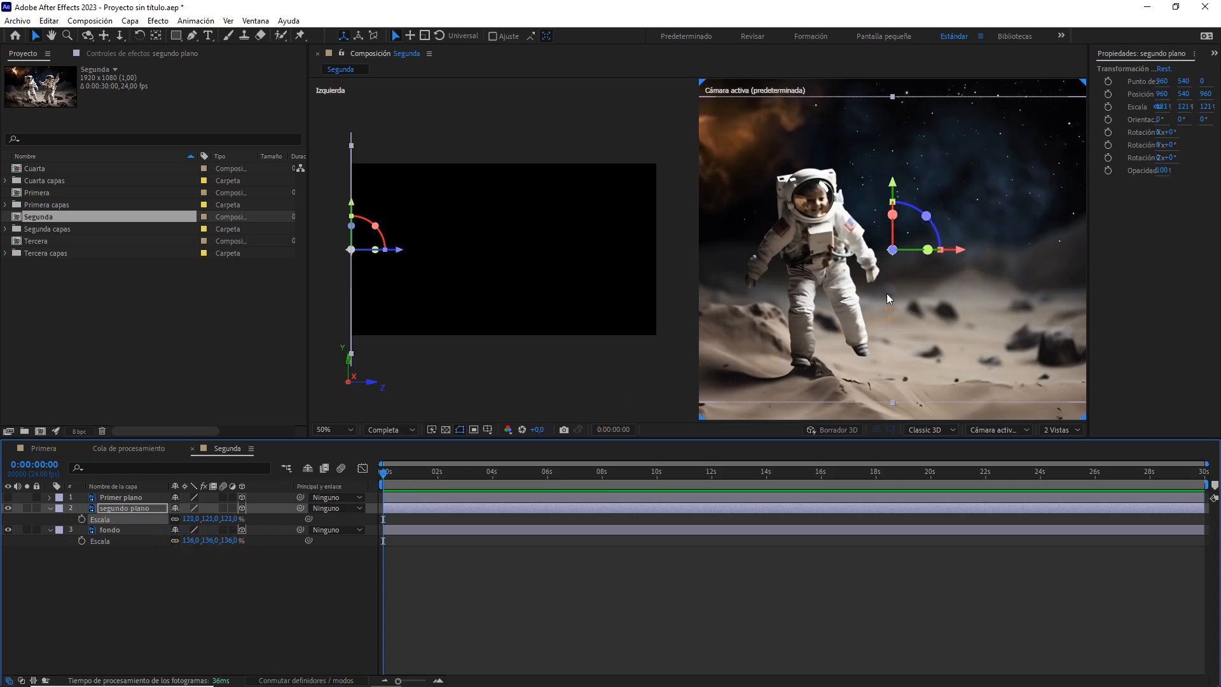
pyautogui.moveTo(811, 324); pyautogui.dragTo(821, 321)
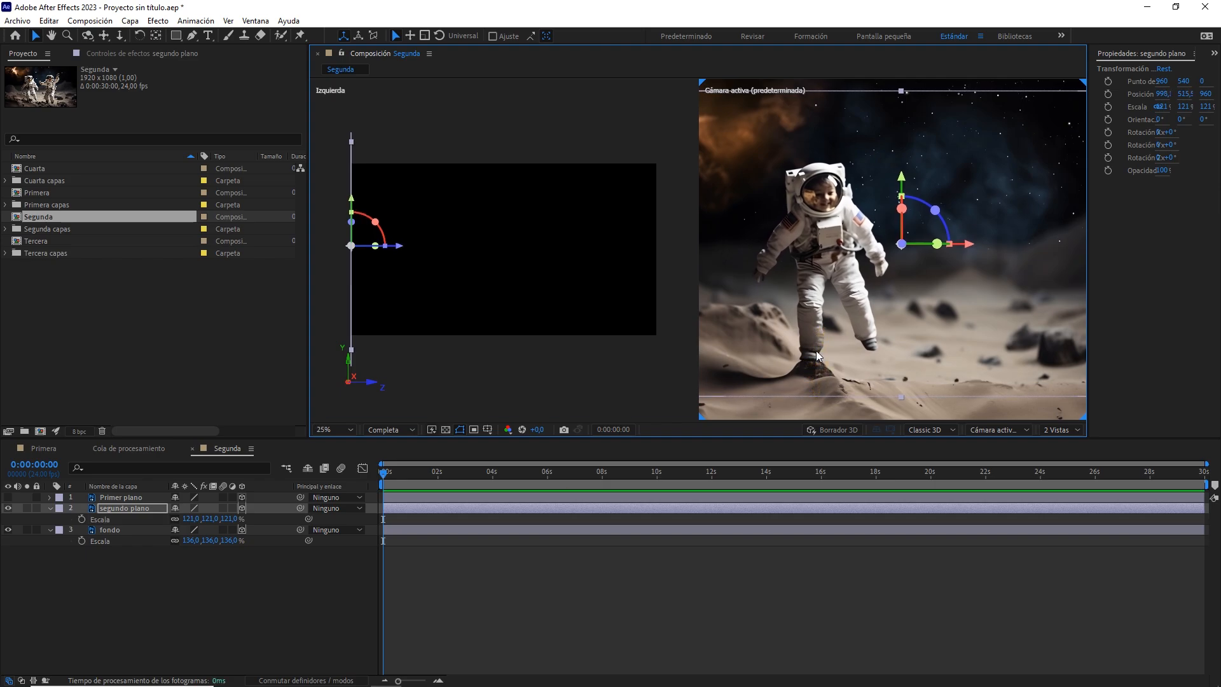
pyautogui.press(',')
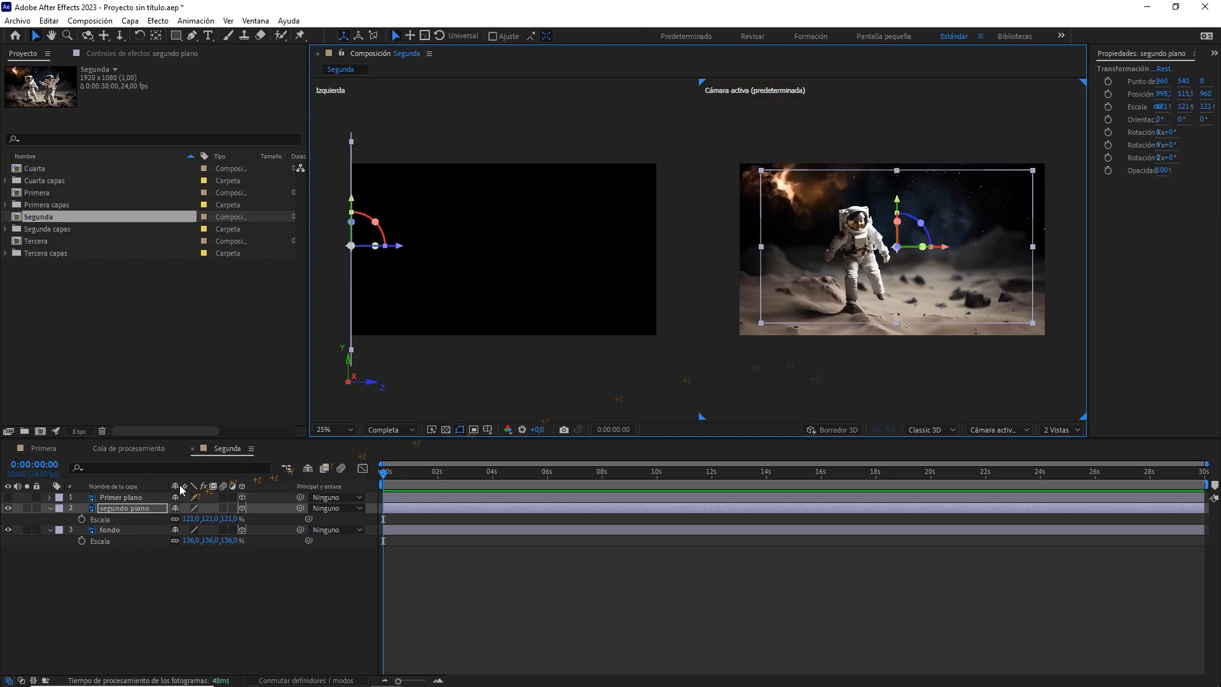
# Make the Primer plano layer visible again in the Segunda composition
pyautogui.click(147, 497)
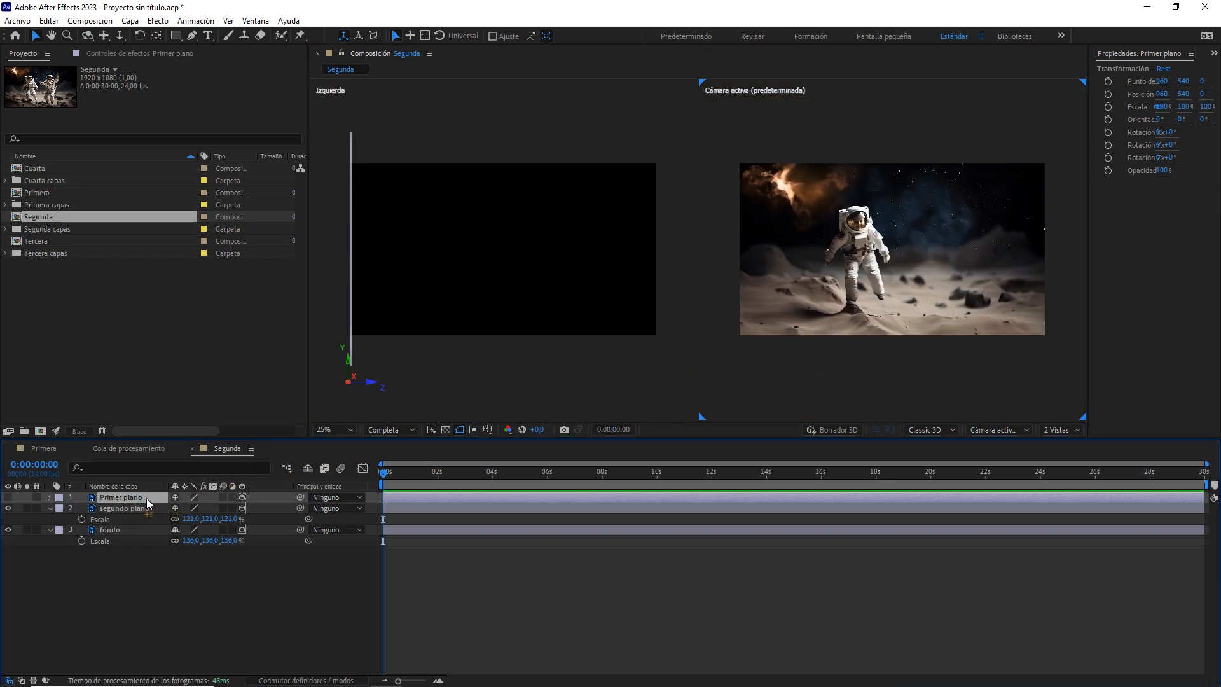
pyautogui.click(8, 497)
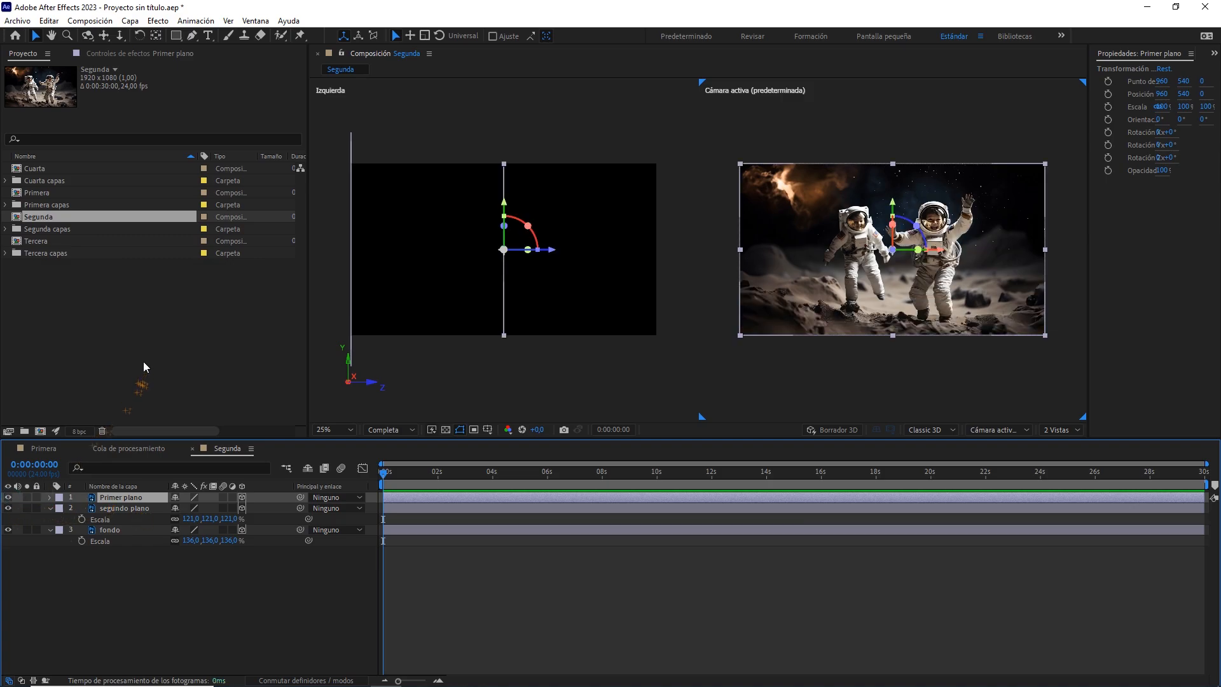
pyautogui.click(143, 361)
# Open the Tercera composition and turn all four of its layers into 3D layers
pyautogui.doubleClick(64, 240)
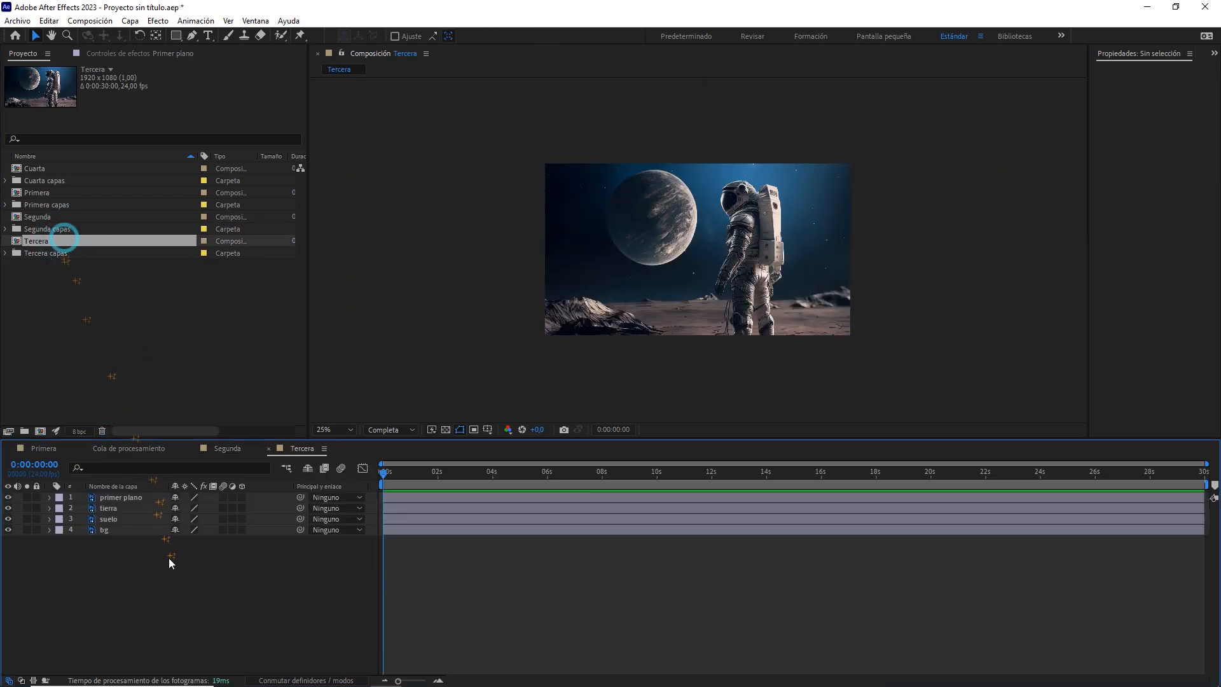
pyautogui.moveTo(173, 581); pyautogui.dragTo(98, 502)
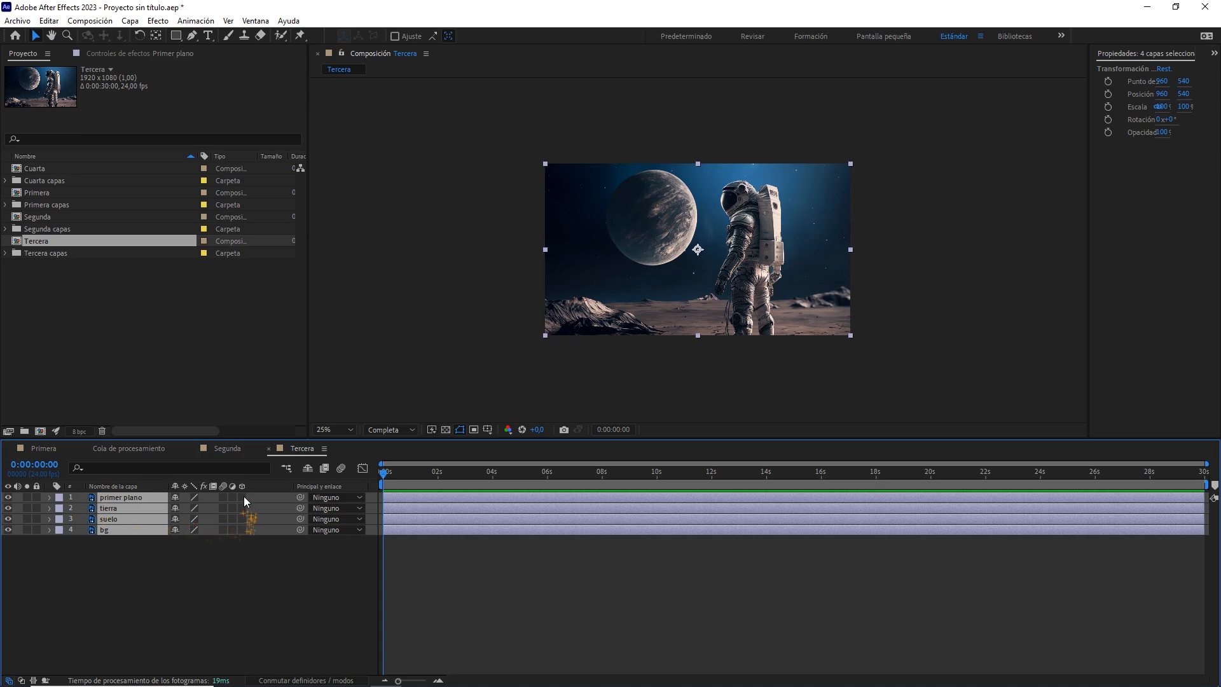
pyautogui.click(242, 497)
# Display the Tercera composition in two side-by-side views and clear the layer selection
pyautogui.click(1061, 430)
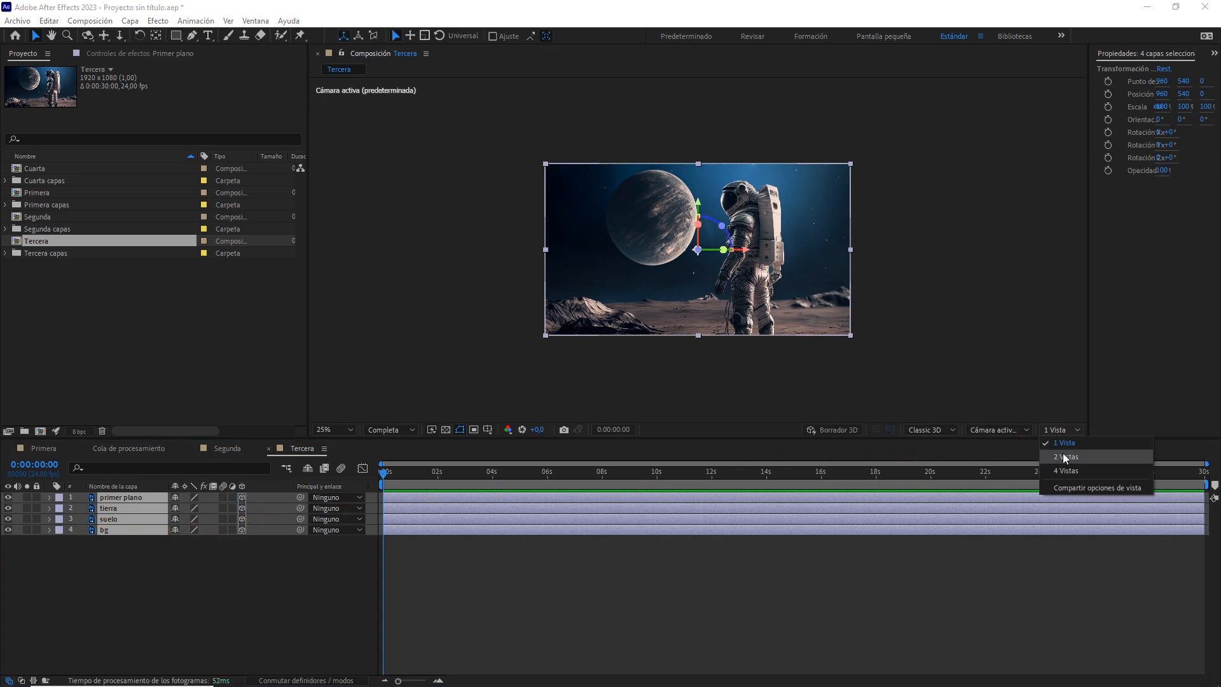
pyautogui.click(1060, 457)
pyautogui.click(200, 555)
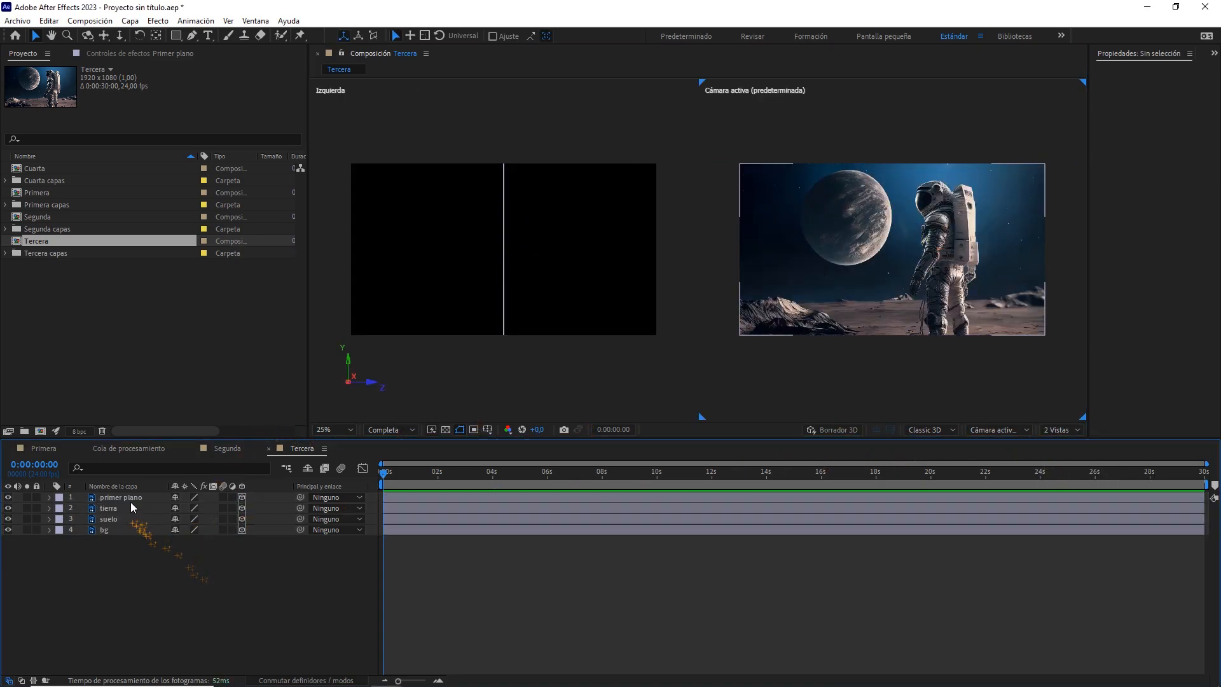
# Hide the primer plano layer and set the Z position of tierra, suelo and bg to 960
pyautogui.click(130, 499)
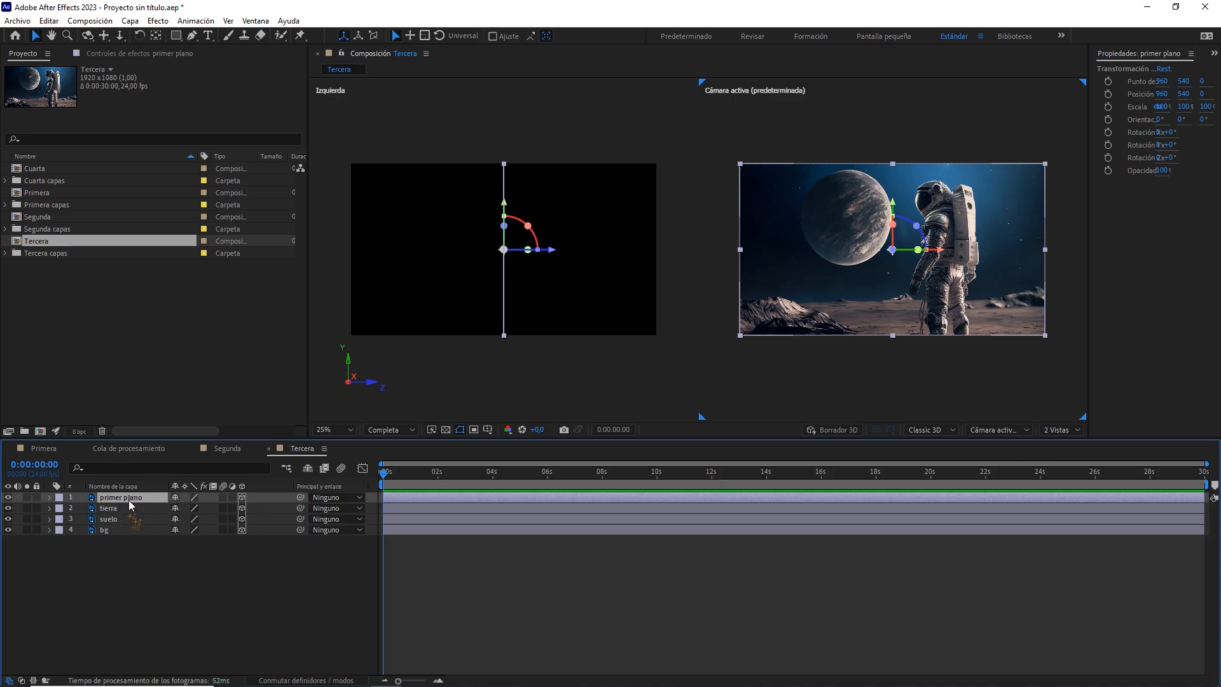
pyautogui.click(9, 497)
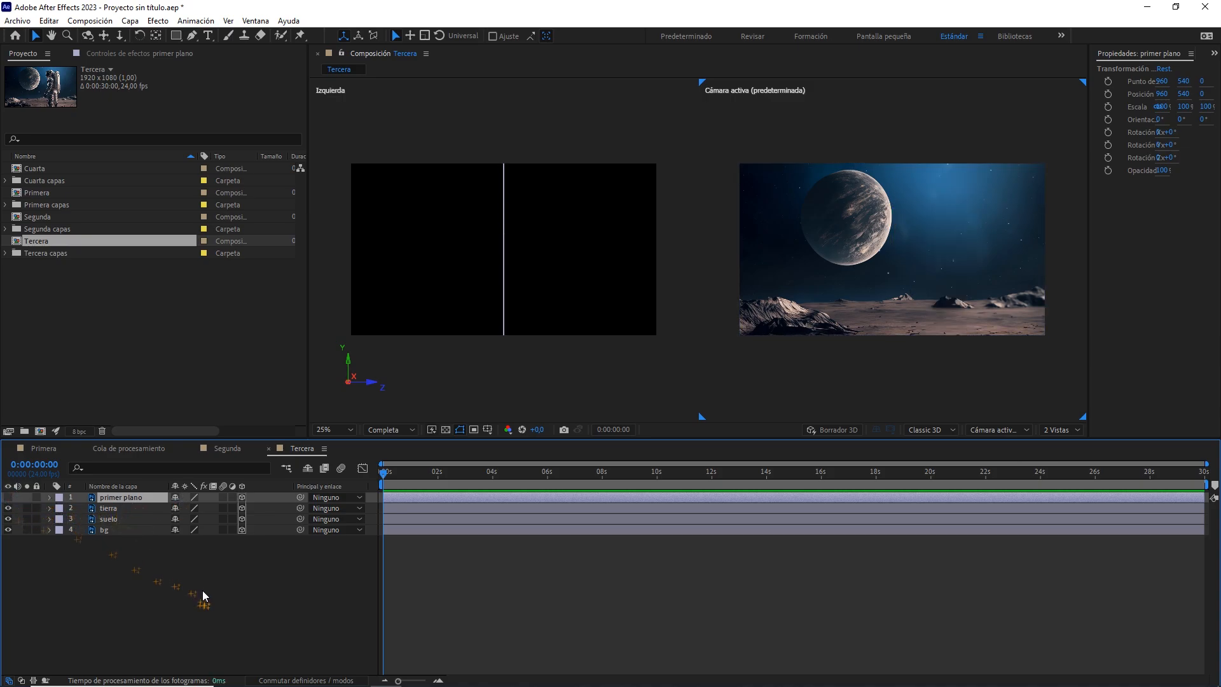
pyautogui.moveTo(203, 595); pyautogui.dragTo(105, 511)
pyautogui.press('p')
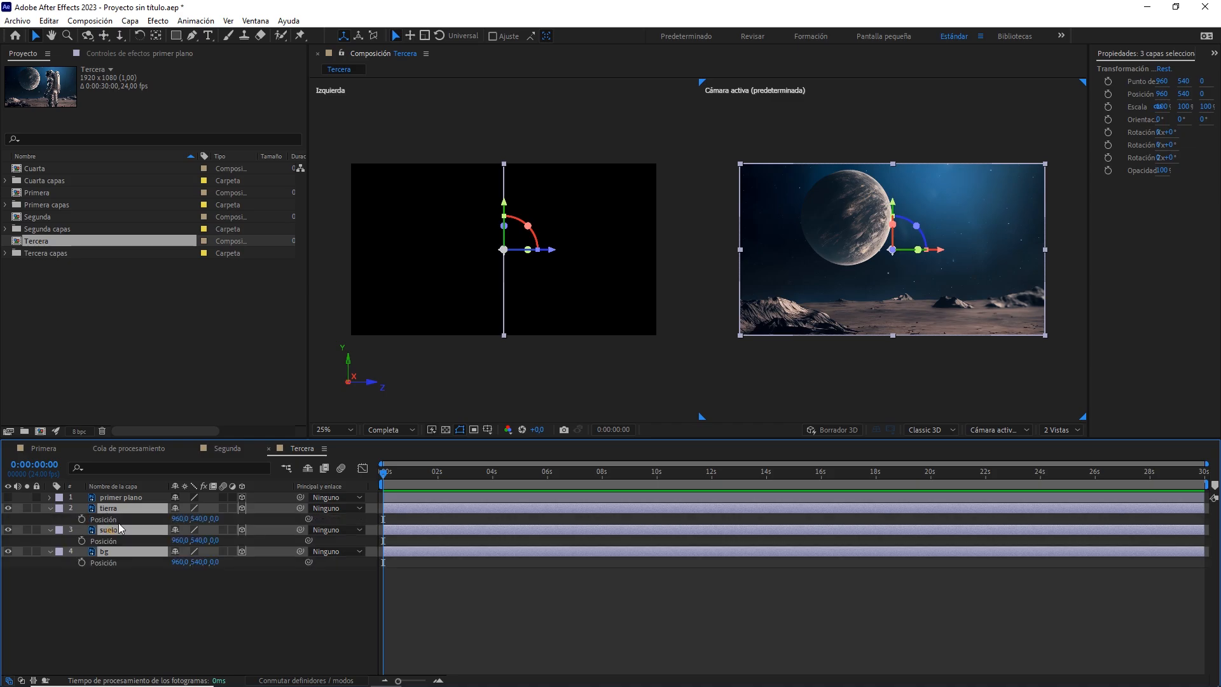
pyautogui.moveTo(215, 522); pyautogui.dragTo(218, 518)
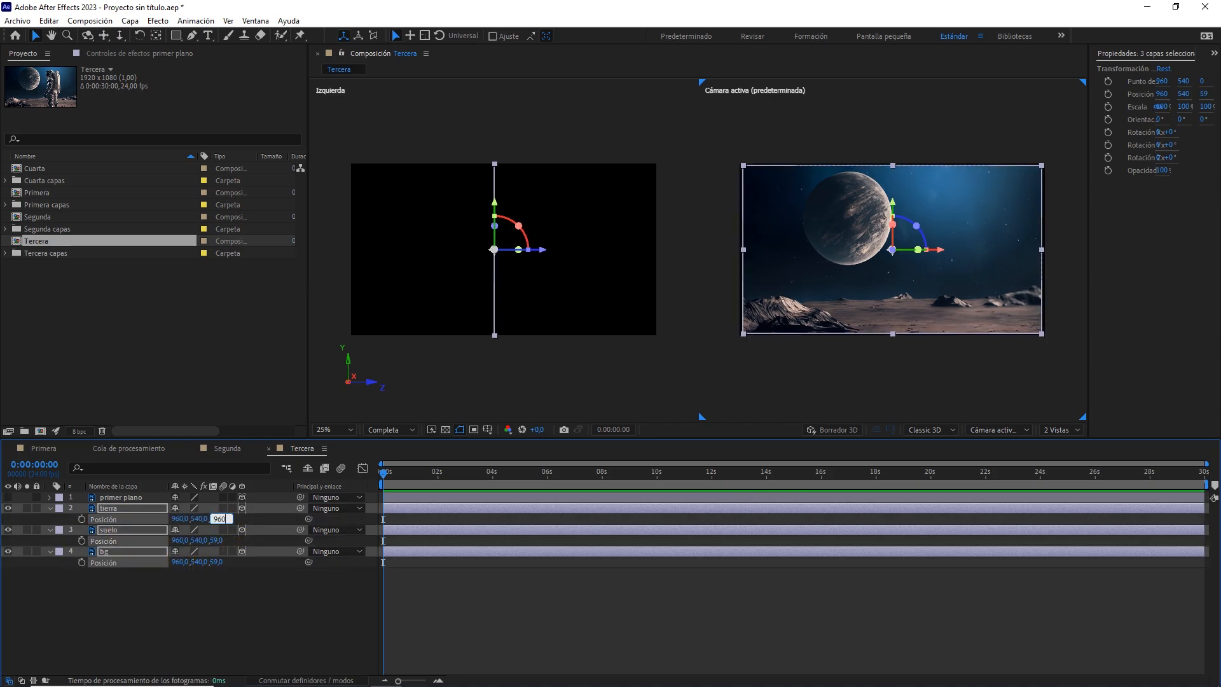
pyautogui.write('960')
pyautogui.press('Return')
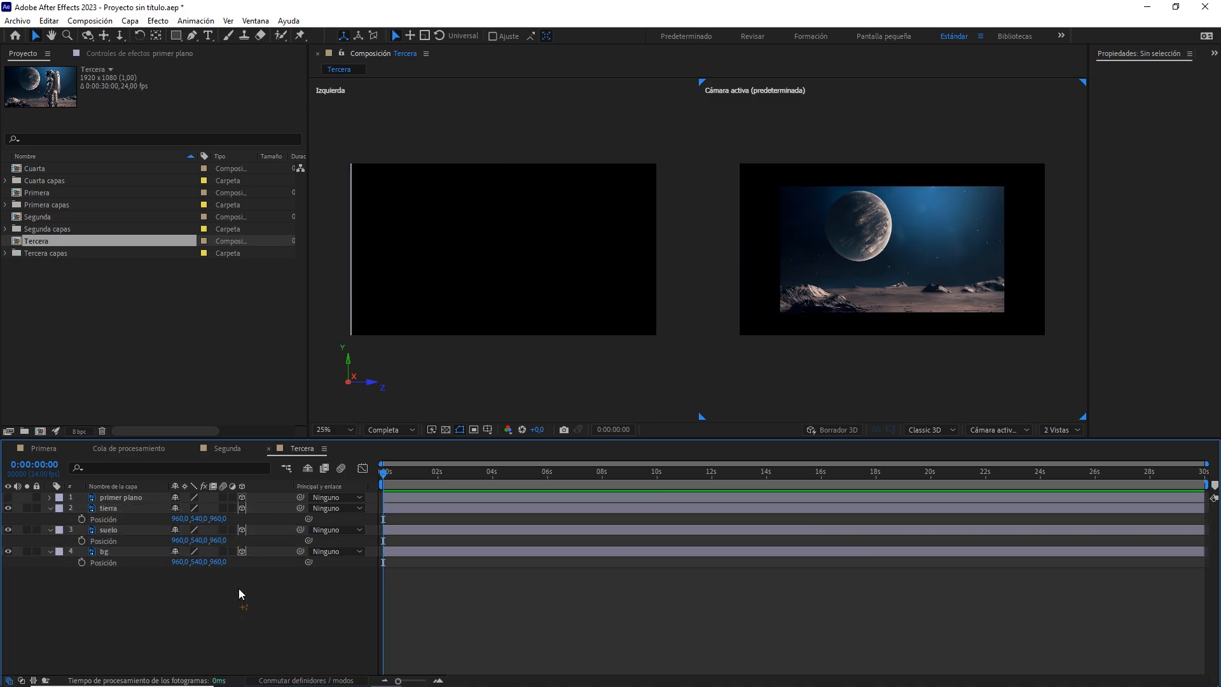
# Scale the bg layer to 139% and the suelo layer to 137% so both fill the frame
pyautogui.click(132, 551)
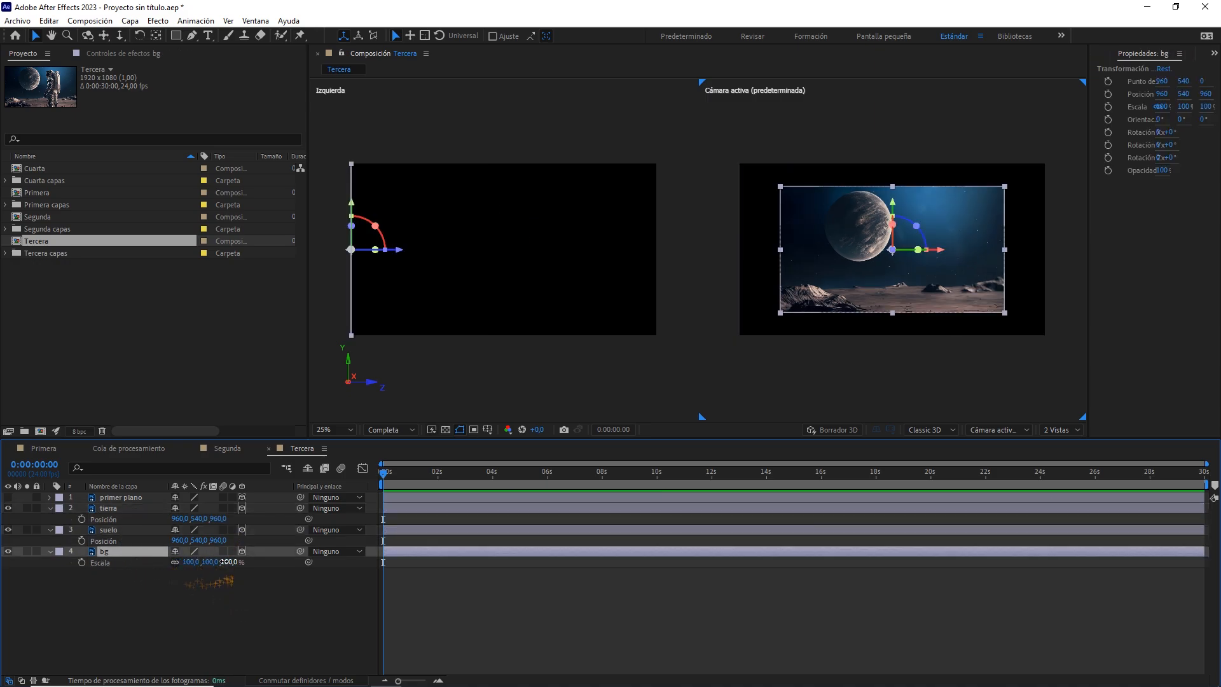
pyautogui.moveTo(187, 561); pyautogui.dragTo(257, 541)
pyautogui.click(125, 530)
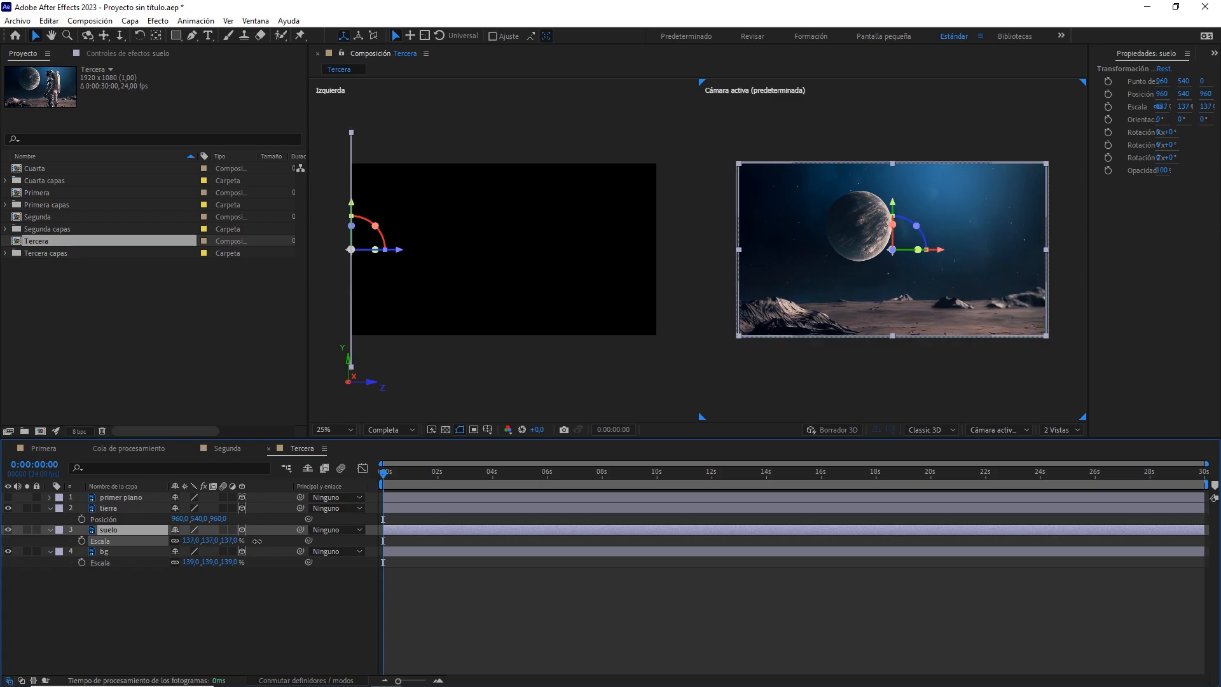
# Scale the tierra layer to 138% and move the planet to about X 894, Y 616
pyautogui.click(120, 507)
pyautogui.press('s')
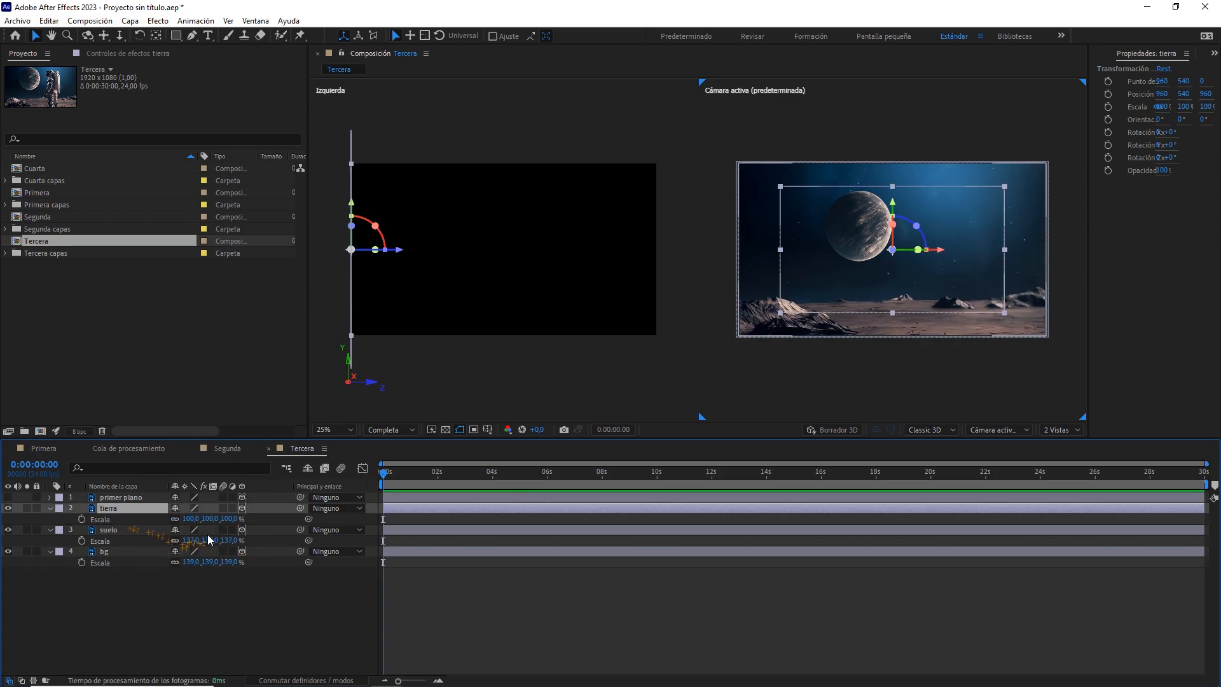
pyautogui.moveTo(228, 518); pyautogui.dragTo(255, 518)
pyautogui.click(855, 238)
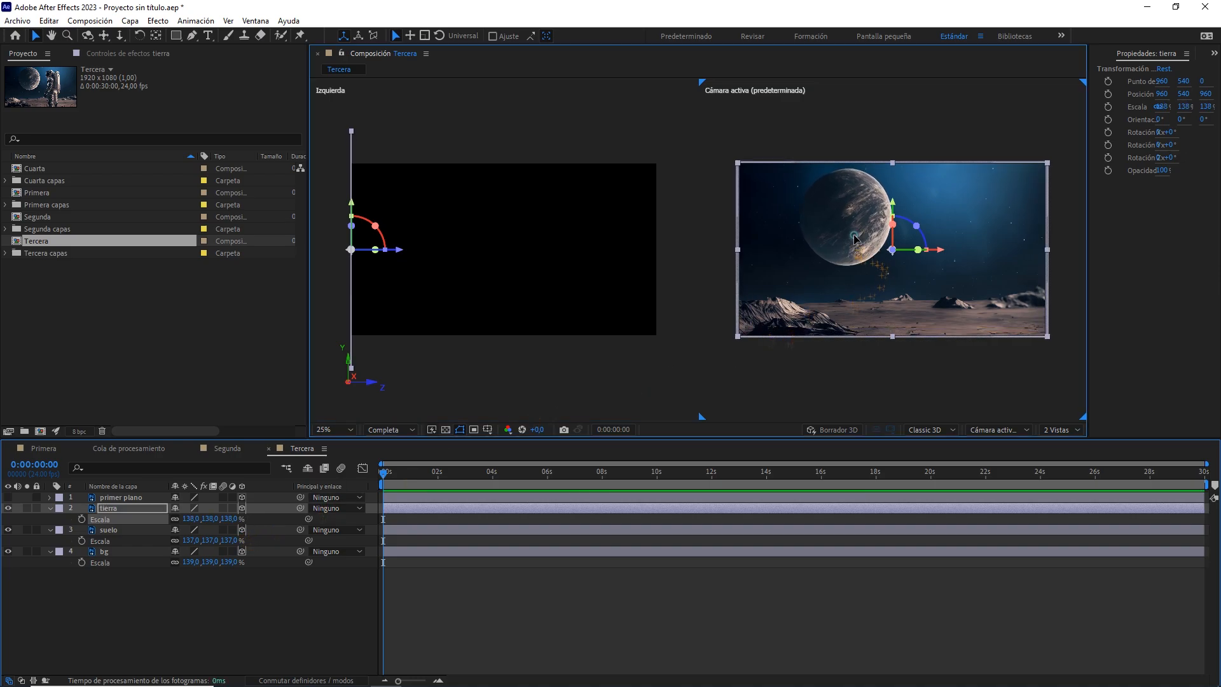
pyautogui.moveTo(855, 238); pyautogui.dragTo(849, 250)
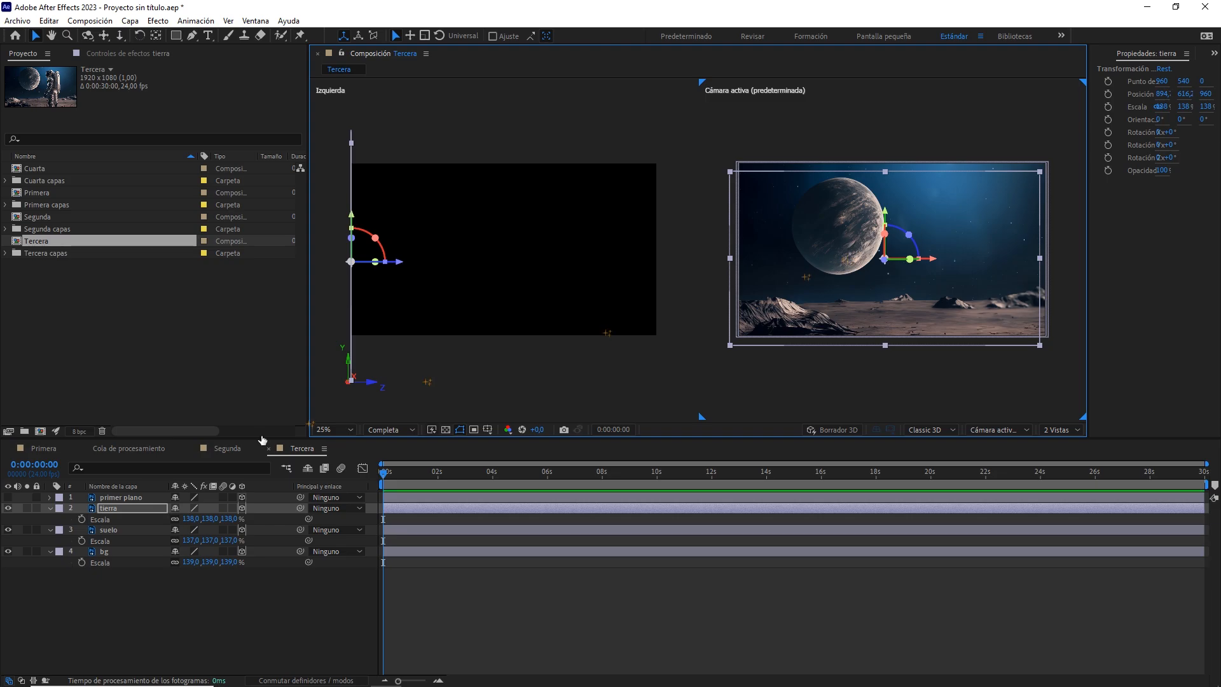
# Make the primer plano layer visible again in the Tercera composition
pyautogui.click(144, 498)
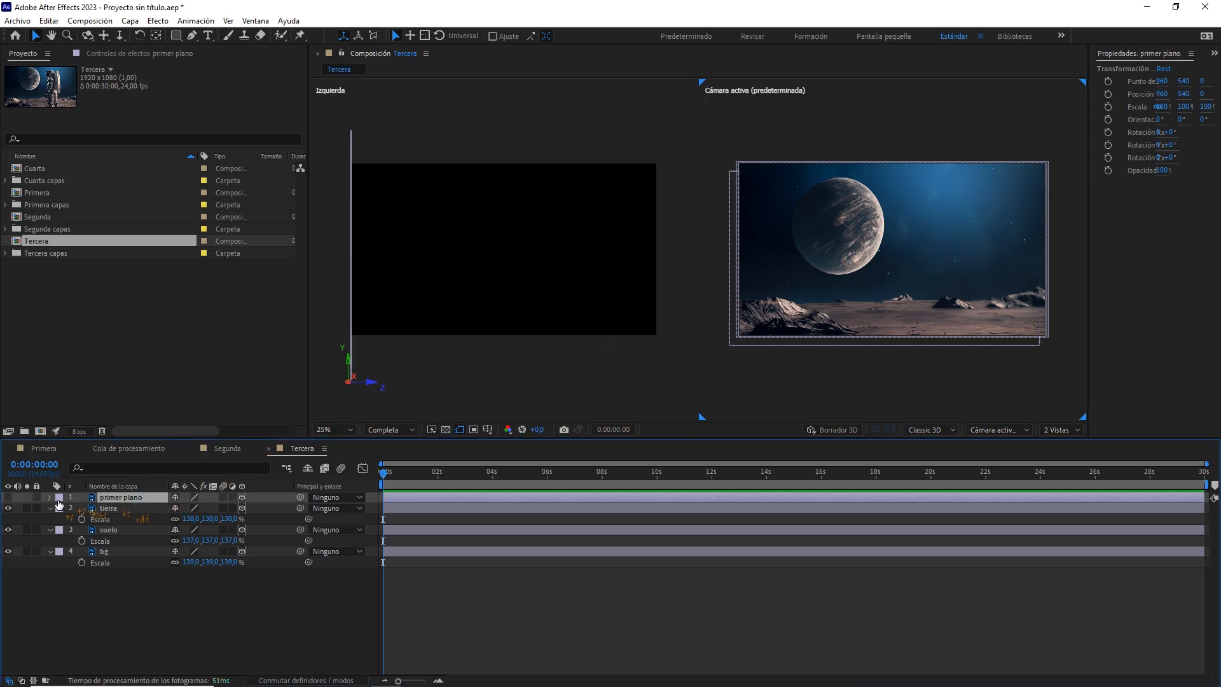
pyautogui.click(9, 498)
pyautogui.click(109, 392)
# Open the Cuarta composition and turn its primer plano and fondo layers into 3D layers
pyautogui.doubleClick(70, 169)
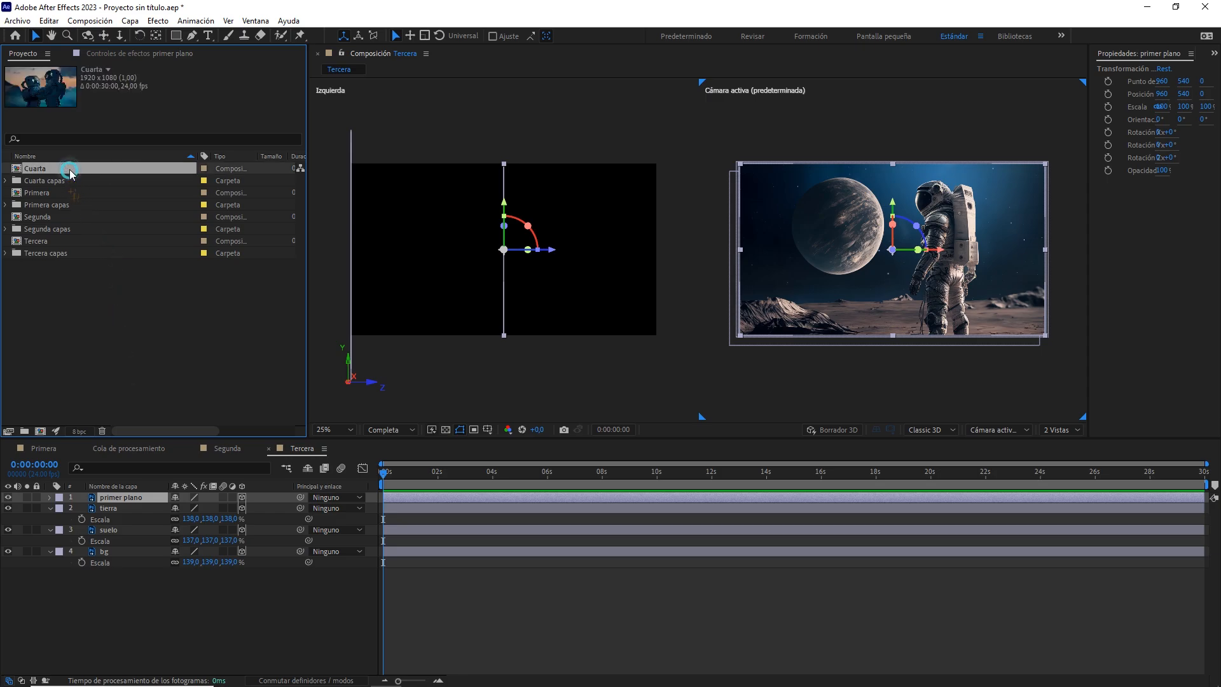
pyautogui.moveTo(130, 540); pyautogui.dragTo(104, 501)
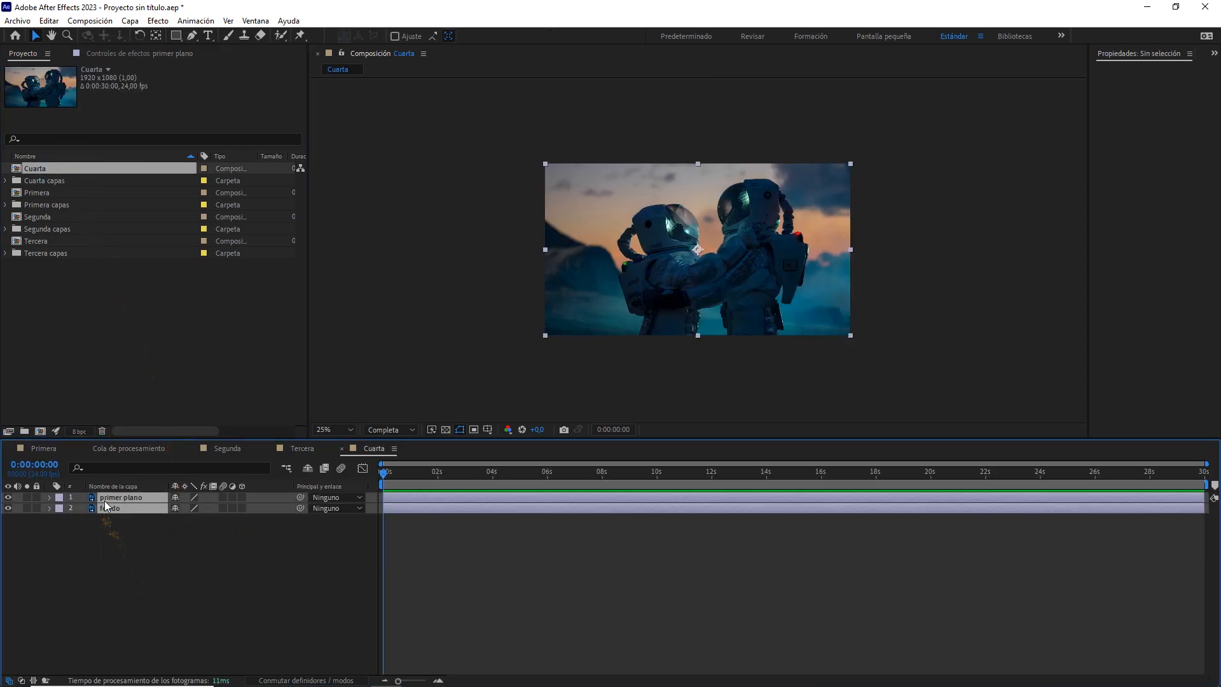
pyautogui.click(242, 497)
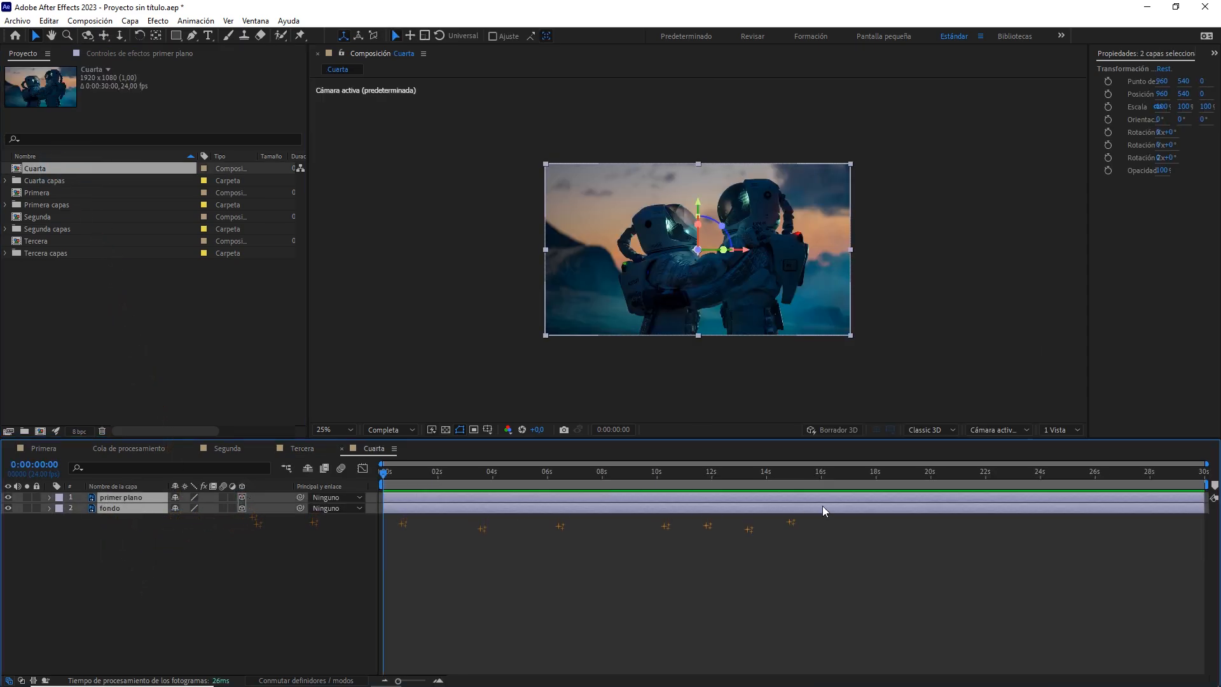
# Display the Cuarta composition in two side-by-side views and clear the layer selection
pyautogui.click(1051, 429)
pyautogui.click(1058, 457)
pyautogui.click(253, 577)
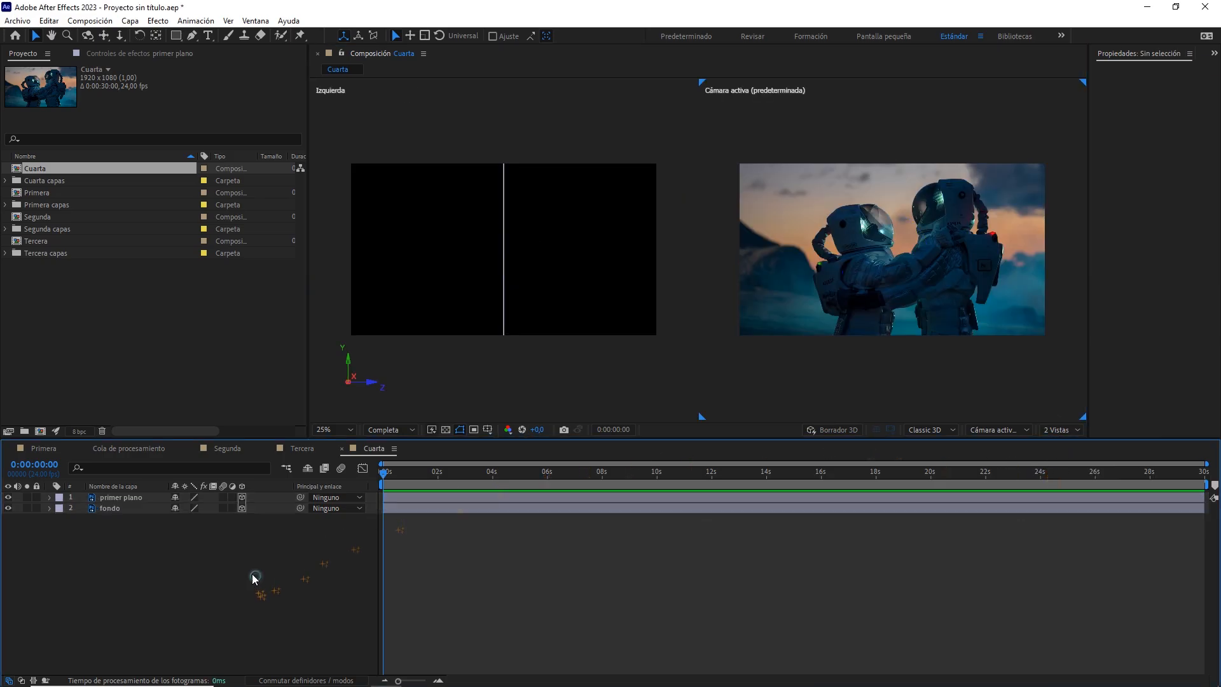
# Set the Z position of the fondo layer in Cuarta to 960
pyautogui.click(122, 507)
pyautogui.press('p')
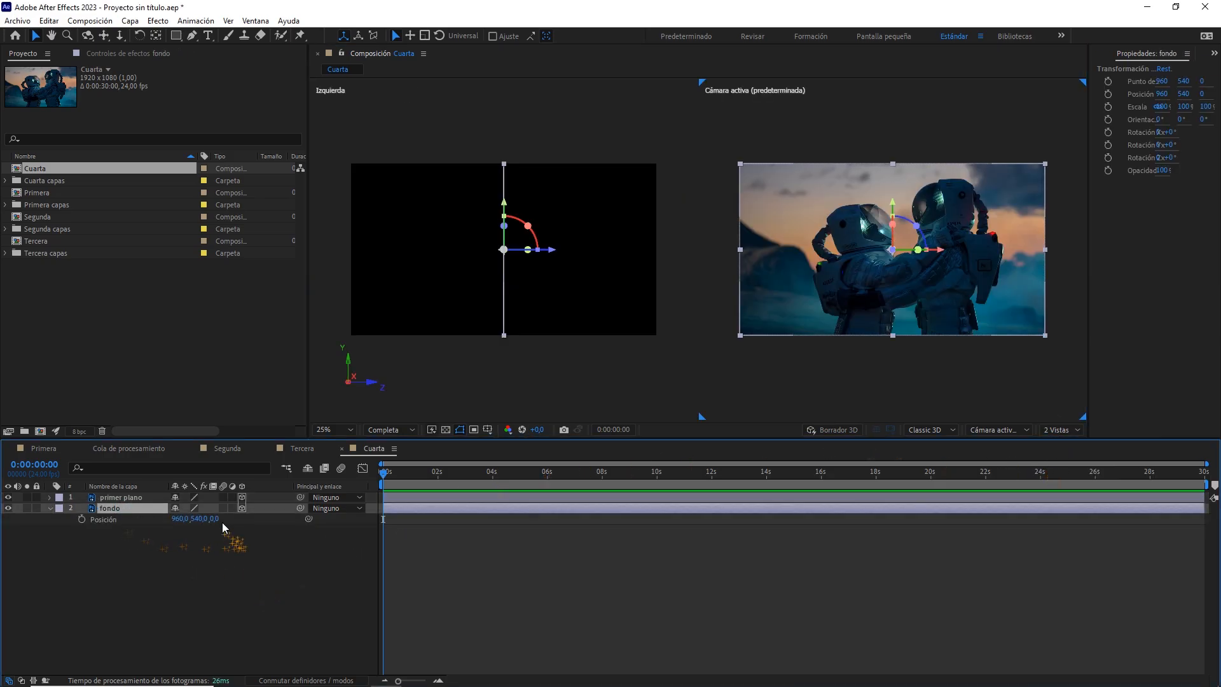
pyautogui.click(214, 519)
pyautogui.click(158, 545)
# Scale the fondo layer in Cuarta to 141% so it fills the frame
pyautogui.click(123, 508)
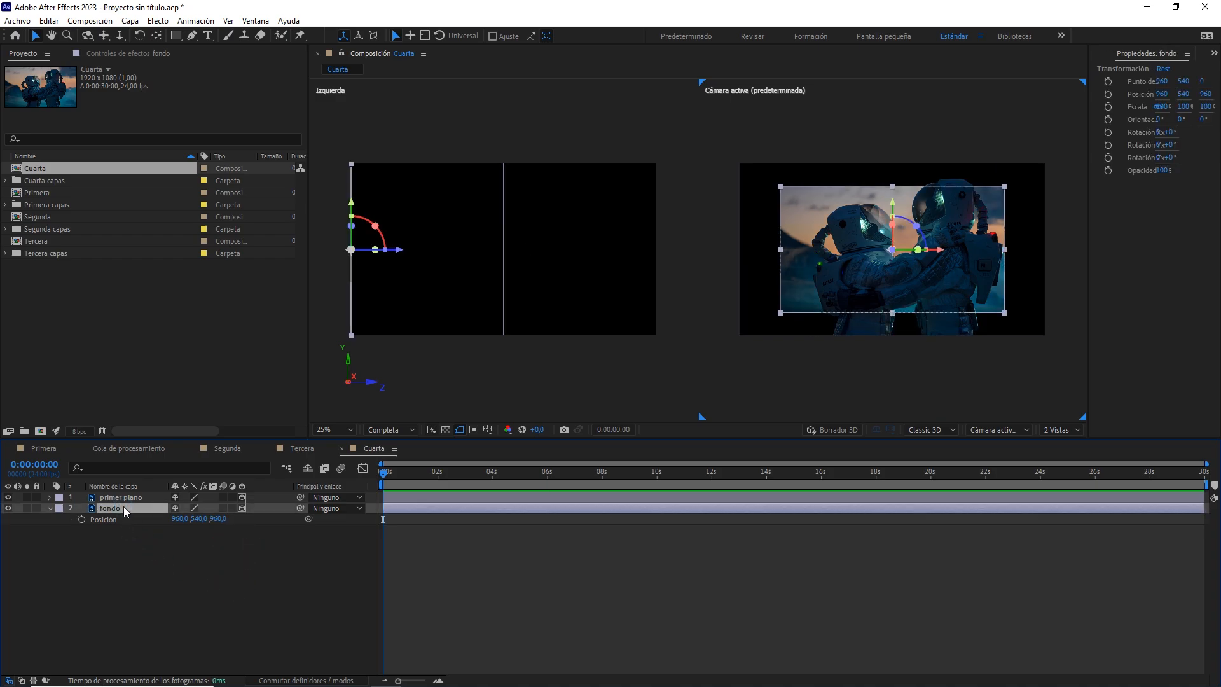
pyautogui.press('s')
pyautogui.moveTo(228, 518); pyautogui.dragTo(255, 520)
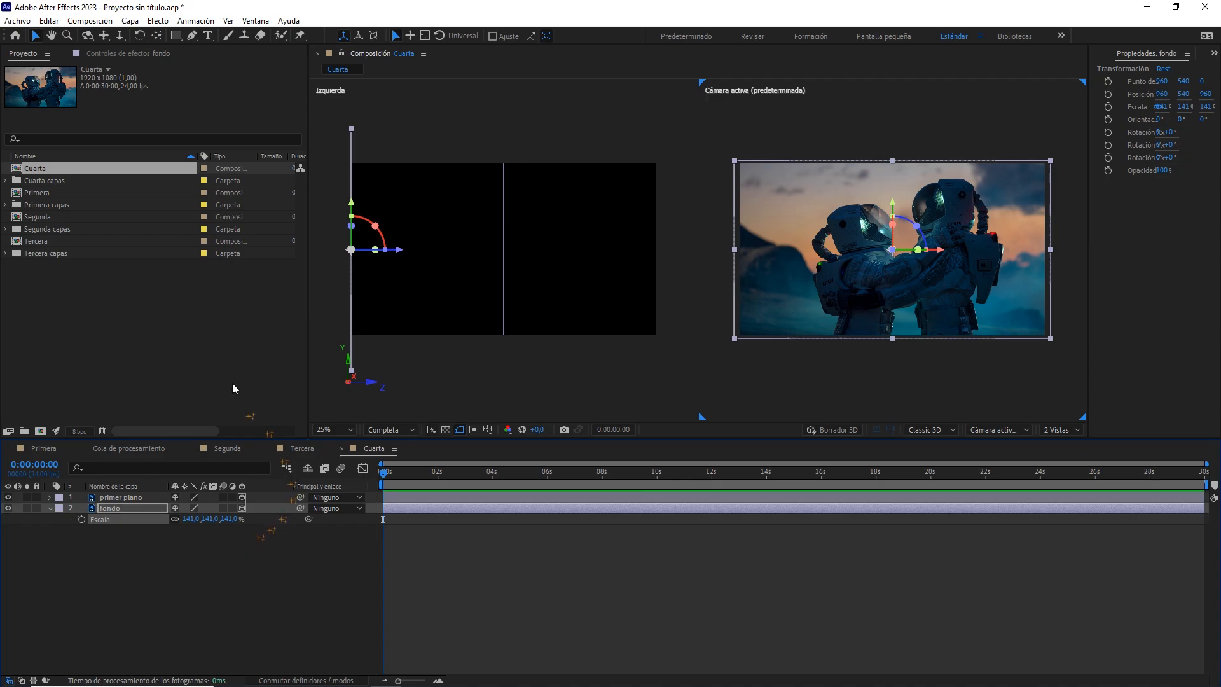
pyautogui.click(190, 339)
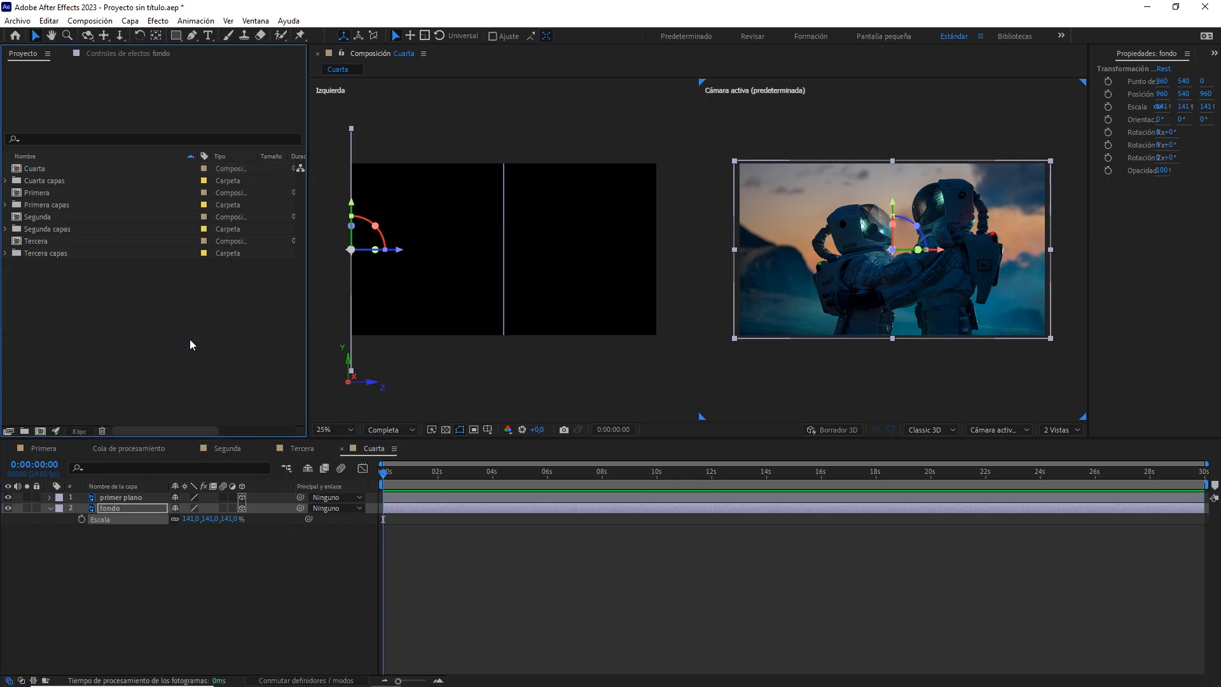
# Create a new composition named Principal at 1920 x 1080 px, 24 fps, with a duration of 0:00:30:00
pyautogui.click(85, 23)
pyautogui.click(95, 35)
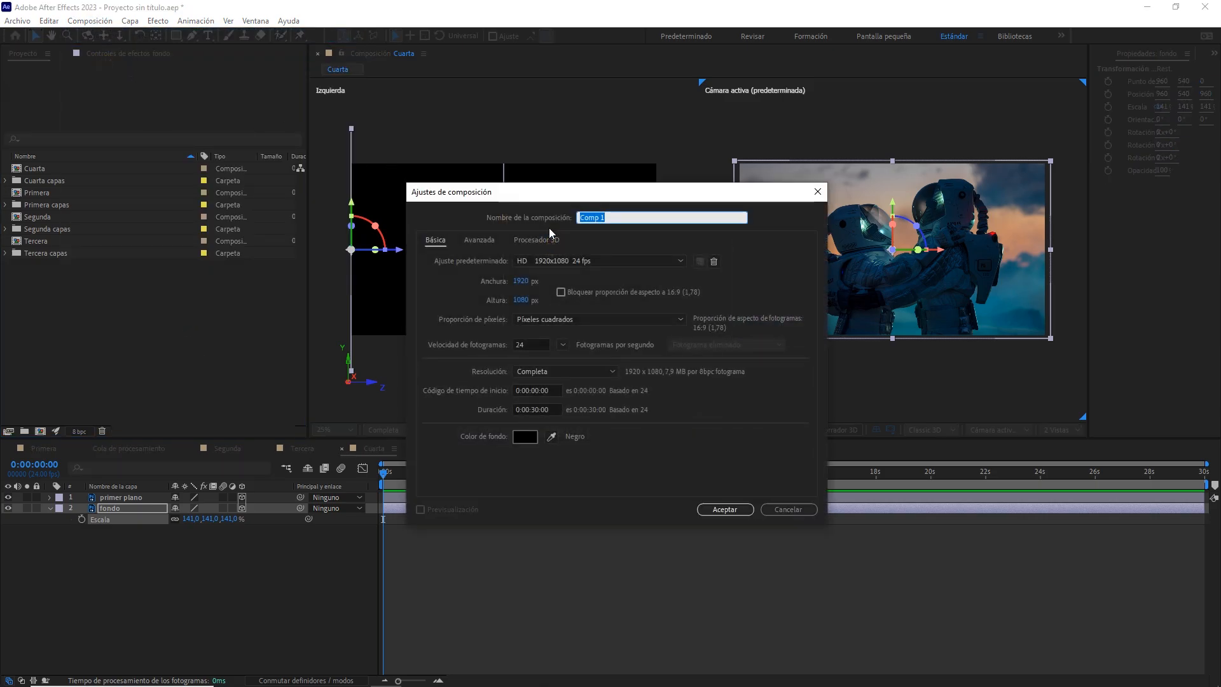
pyautogui.write('Principal')
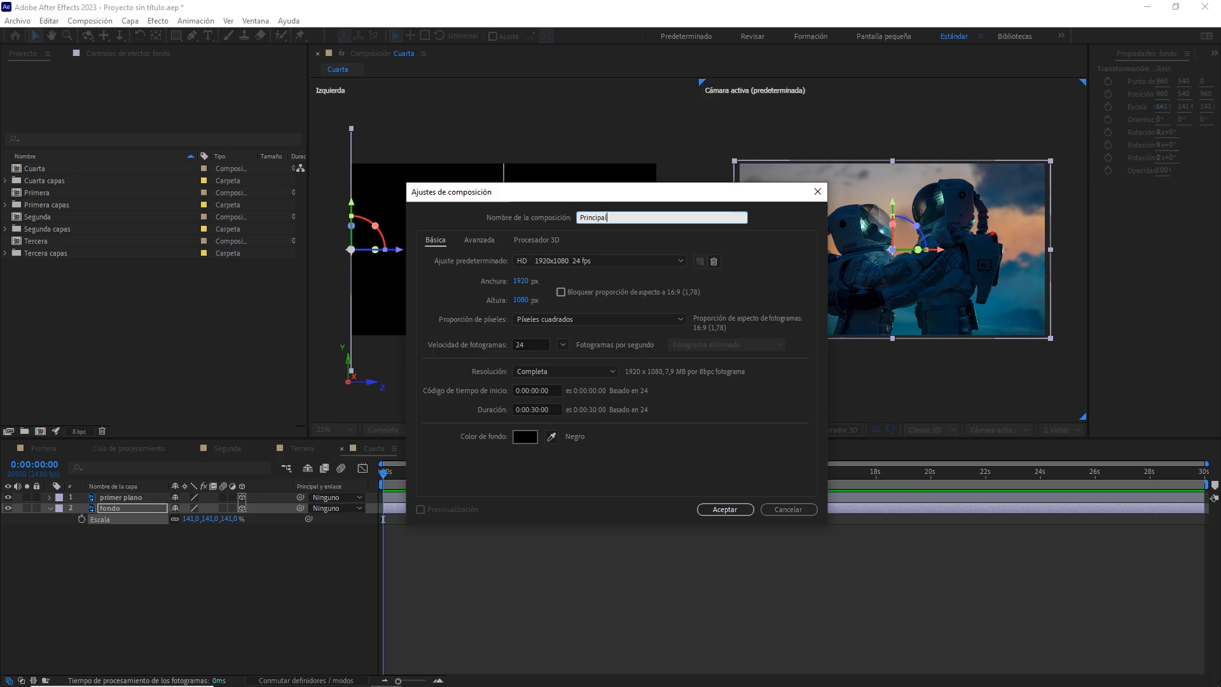
pyautogui.click(518, 282)
pyautogui.click(530, 300)
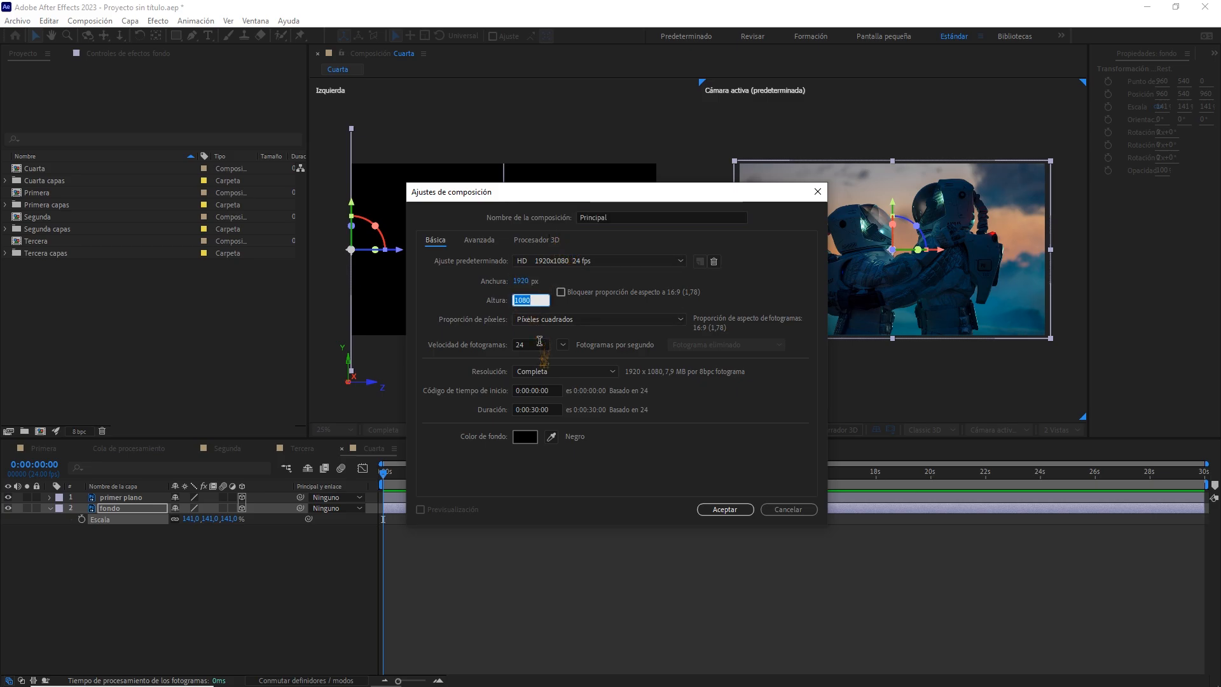
pyautogui.click(539, 343)
pyautogui.click(548, 409)
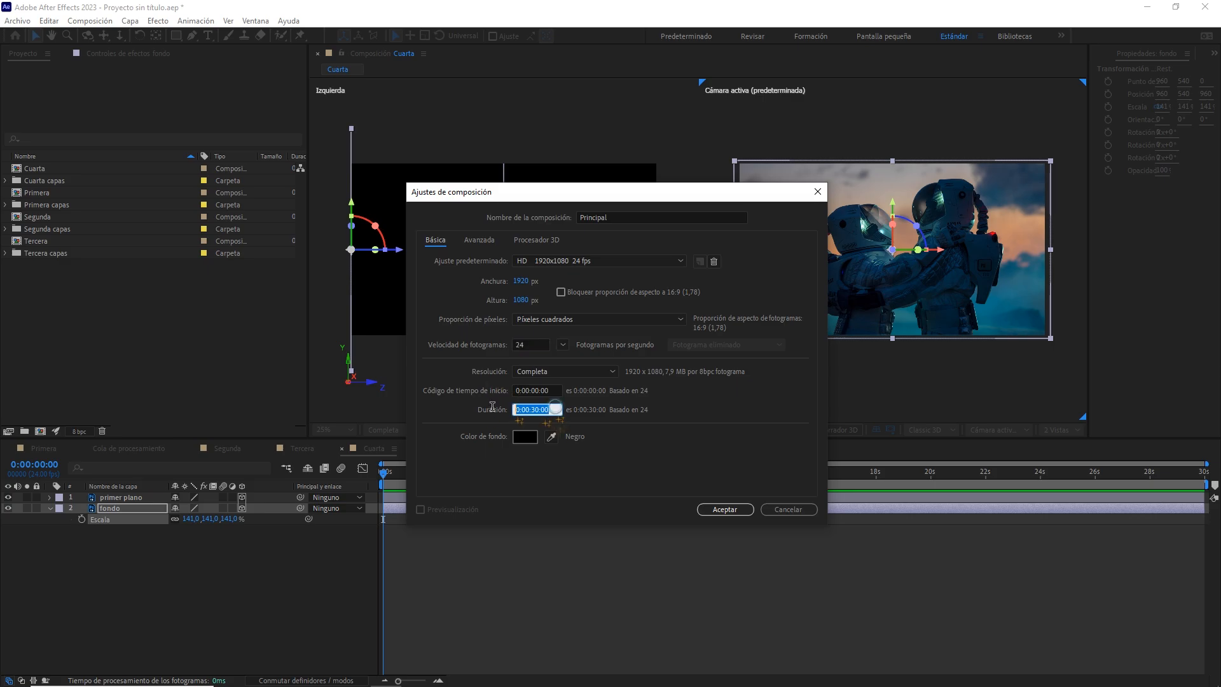
pyautogui.click(724, 509)
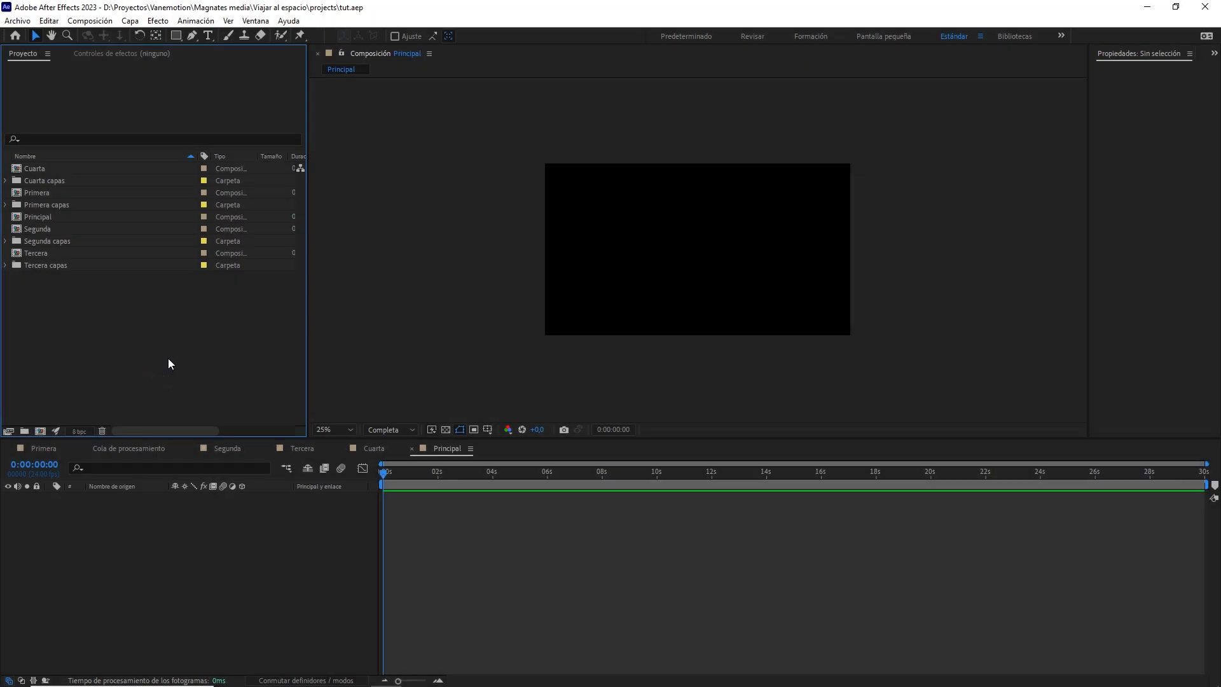
# Add the Primera composition to Principal, move the current time to 0:00:03:00 and place Segunda above Primera
pyautogui.moveTo(42, 192); pyautogui.dragTo(181, 535)
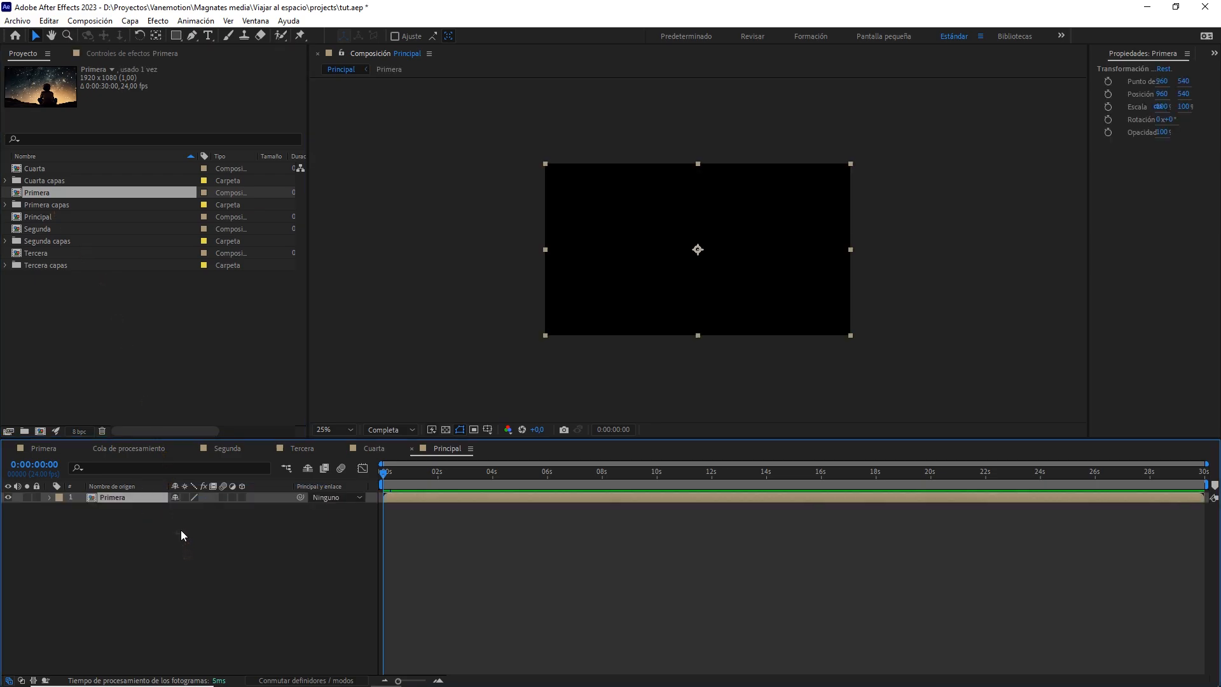
pyautogui.moveTo(390, 476); pyautogui.dragTo(469, 482)
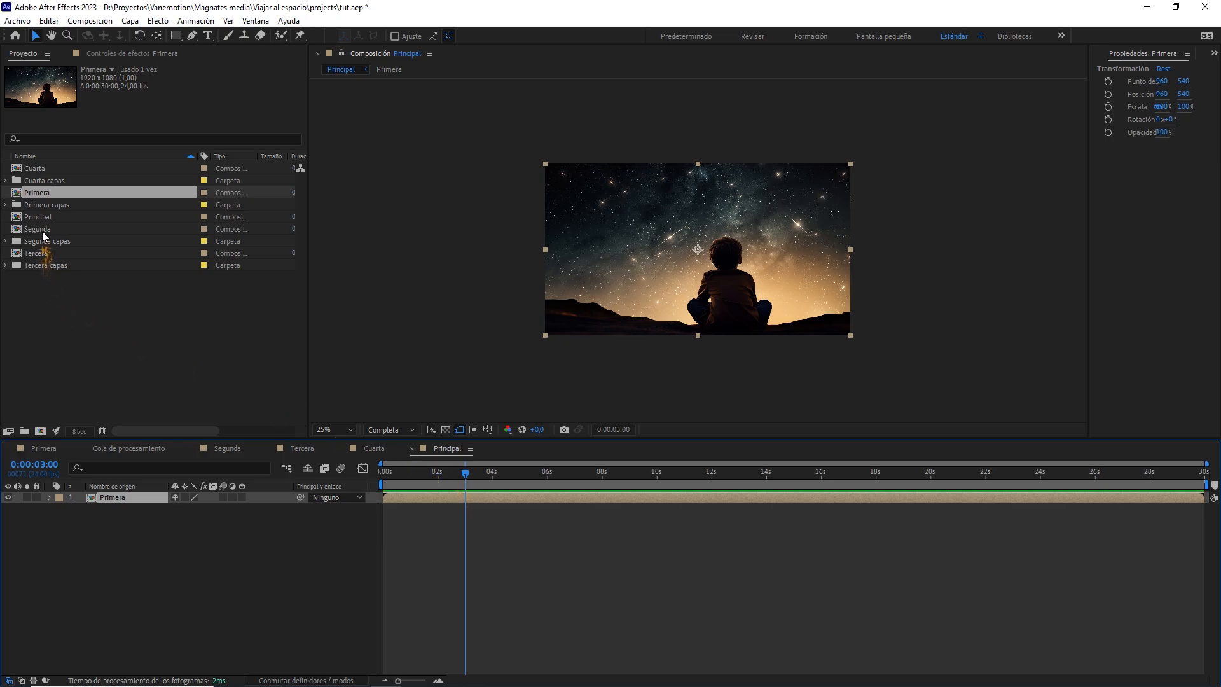
pyautogui.moveTo(42, 229); pyautogui.dragTo(128, 494)
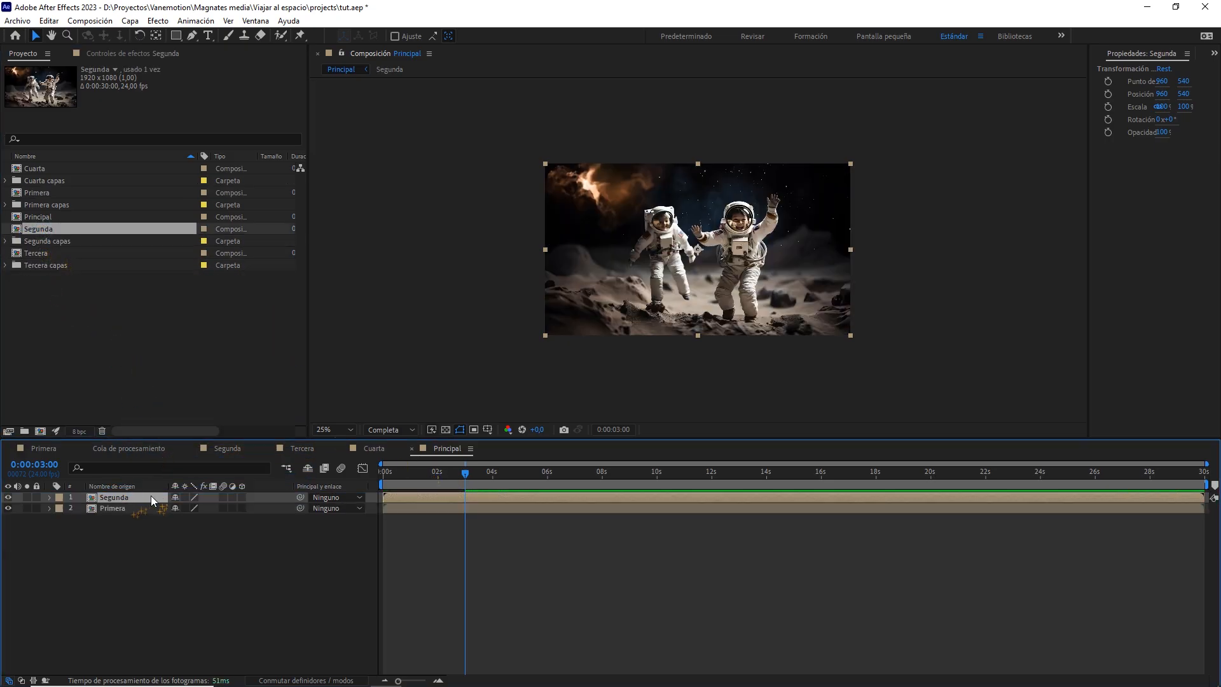
# Turn the Segunda layer in Principal into a 3D layer and display the composition in two side-by-side views
pyautogui.click(242, 497)
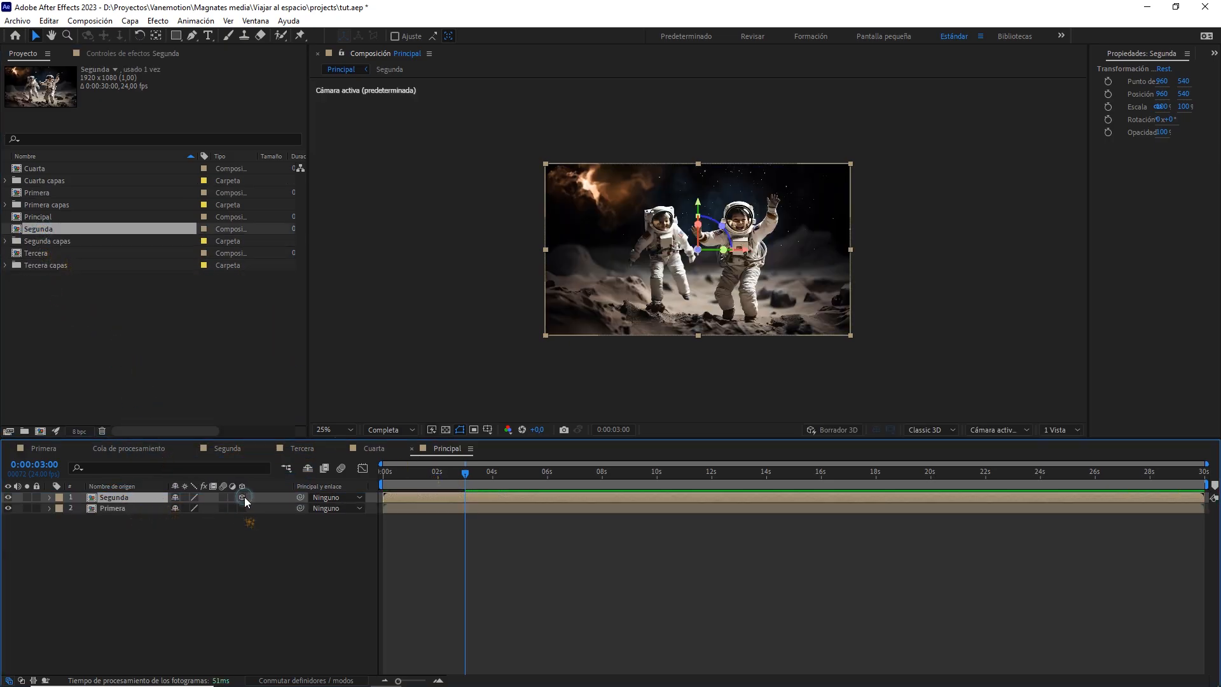
pyautogui.click(1060, 430)
pyautogui.click(1059, 454)
pyautogui.moveTo(546, 147); pyautogui.dragTo(435, 398)
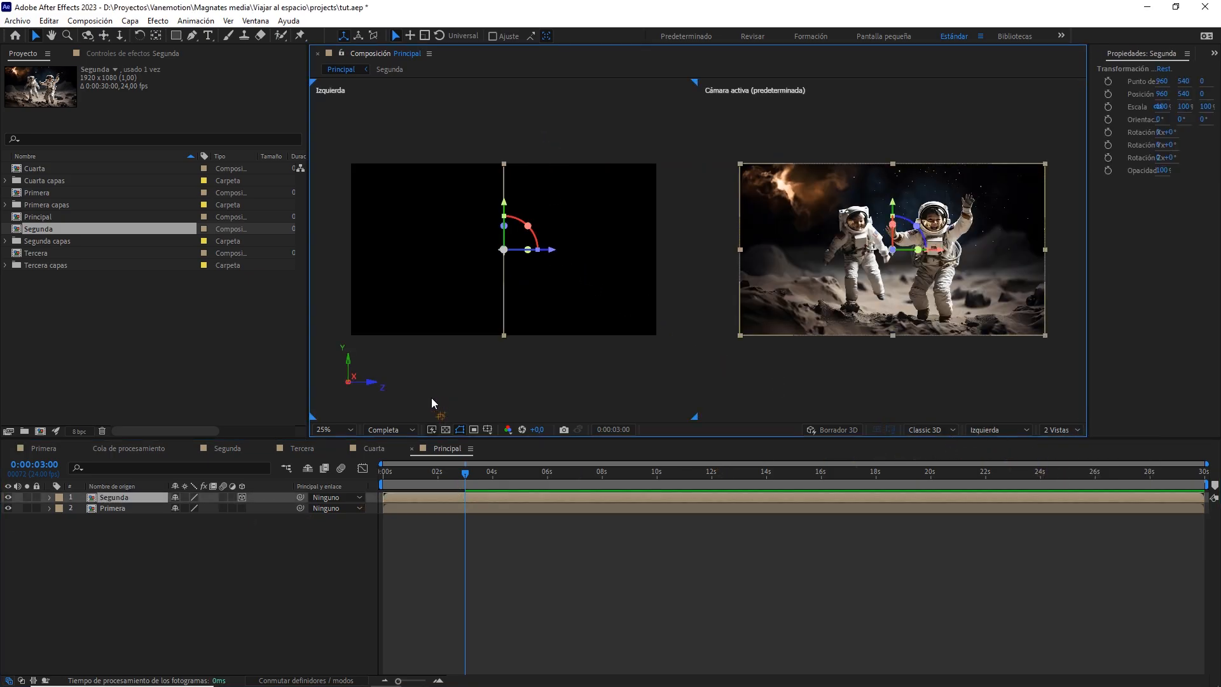
# Collapse the transformations of the Segunda layer and shift the layer so it starts at 0:00:03:00
pyautogui.click(185, 498)
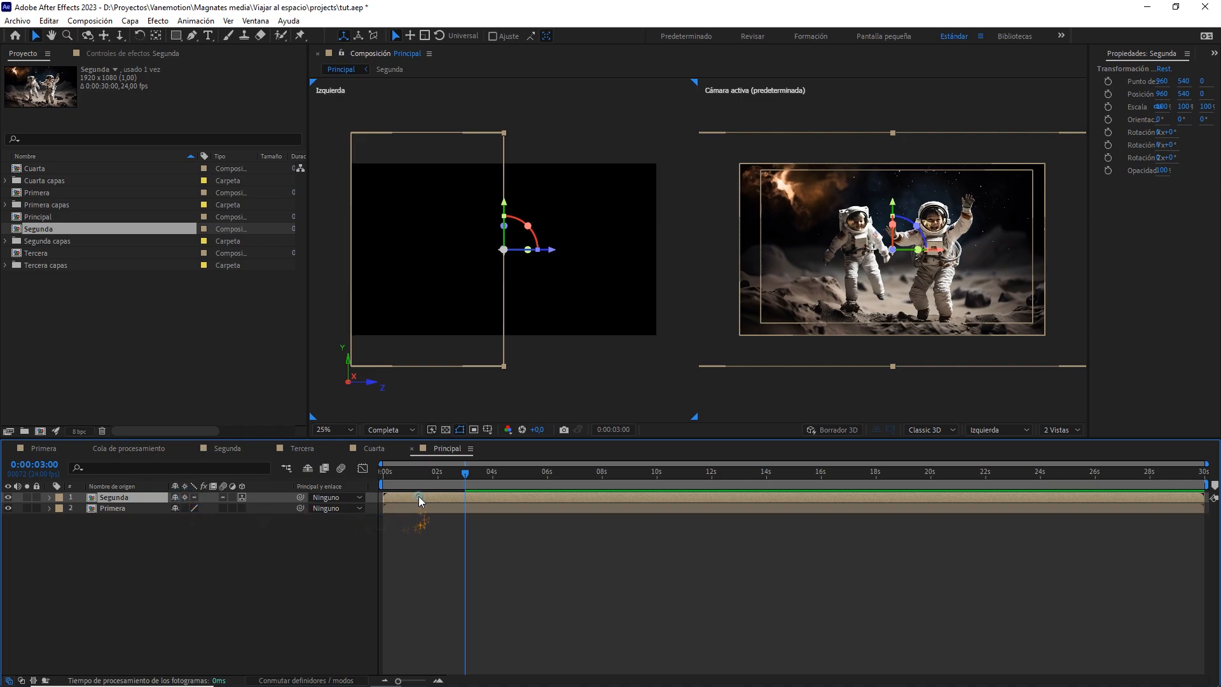
pyautogui.moveTo(418, 496); pyautogui.dragTo(492, 498)
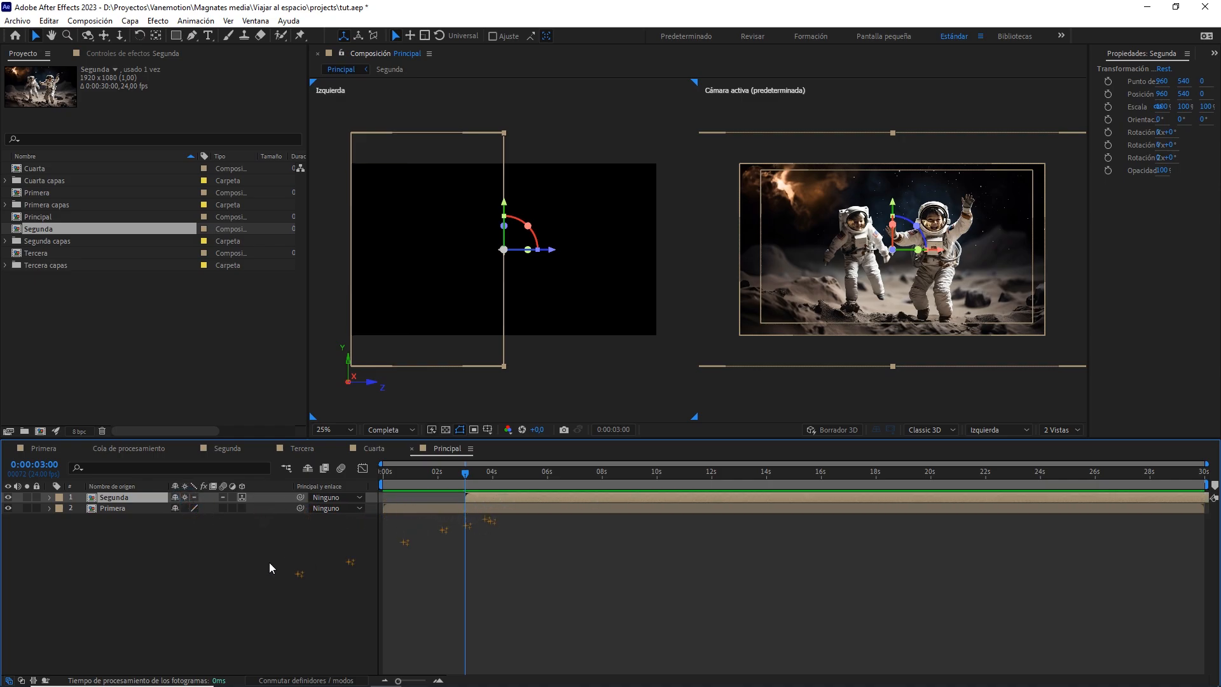
# Add a one-node camera with the 35 mm preset to the Principal composition
pyautogui.rightClick(225, 569)
pyautogui.moveTo(343, 415)
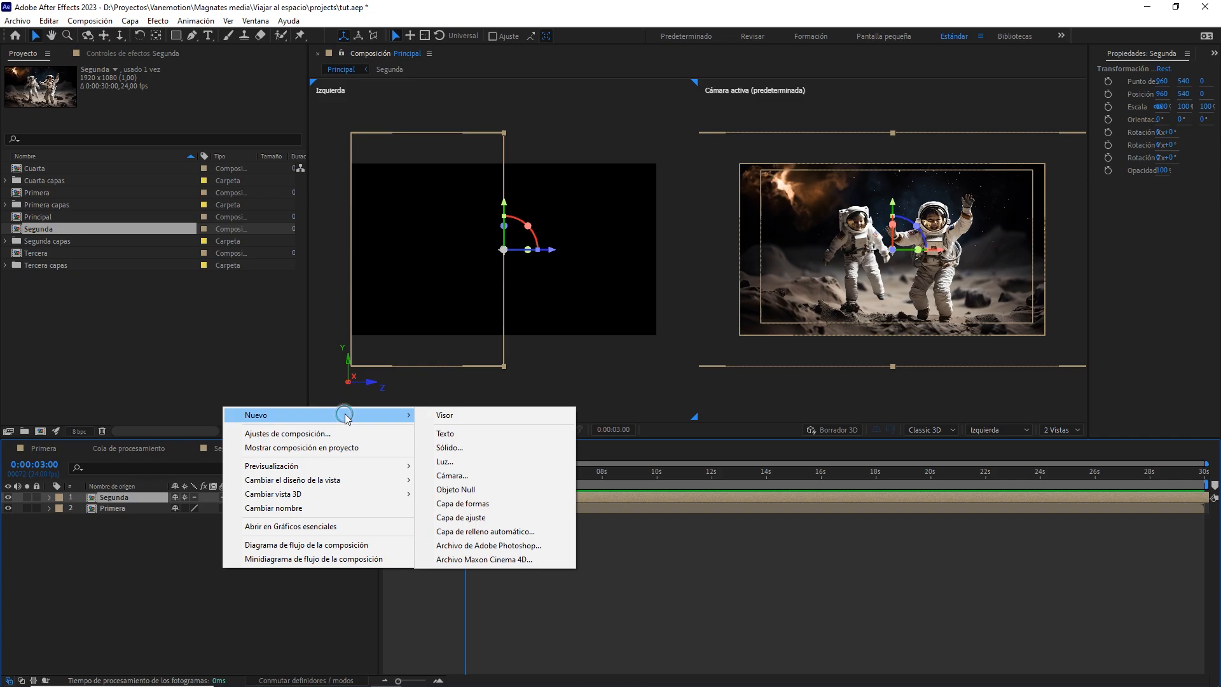
pyautogui.click(480, 478)
pyautogui.click(481, 198)
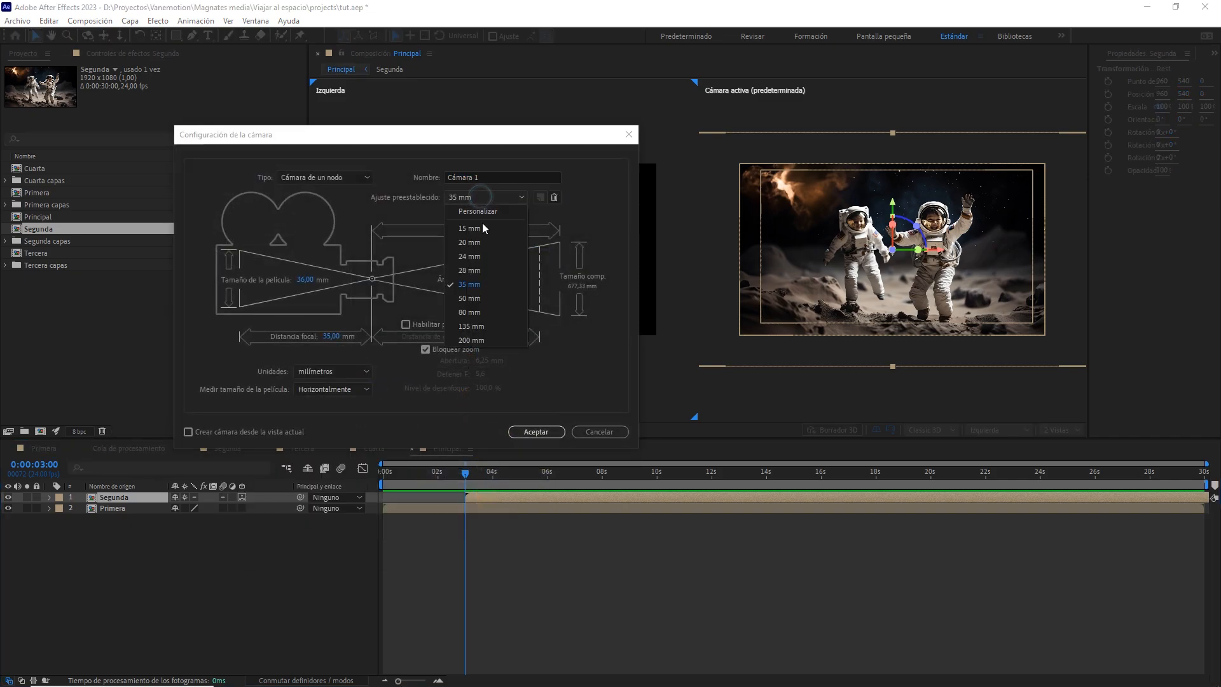
pyautogui.click(478, 289)
pyautogui.click(353, 180)
pyautogui.click(351, 189)
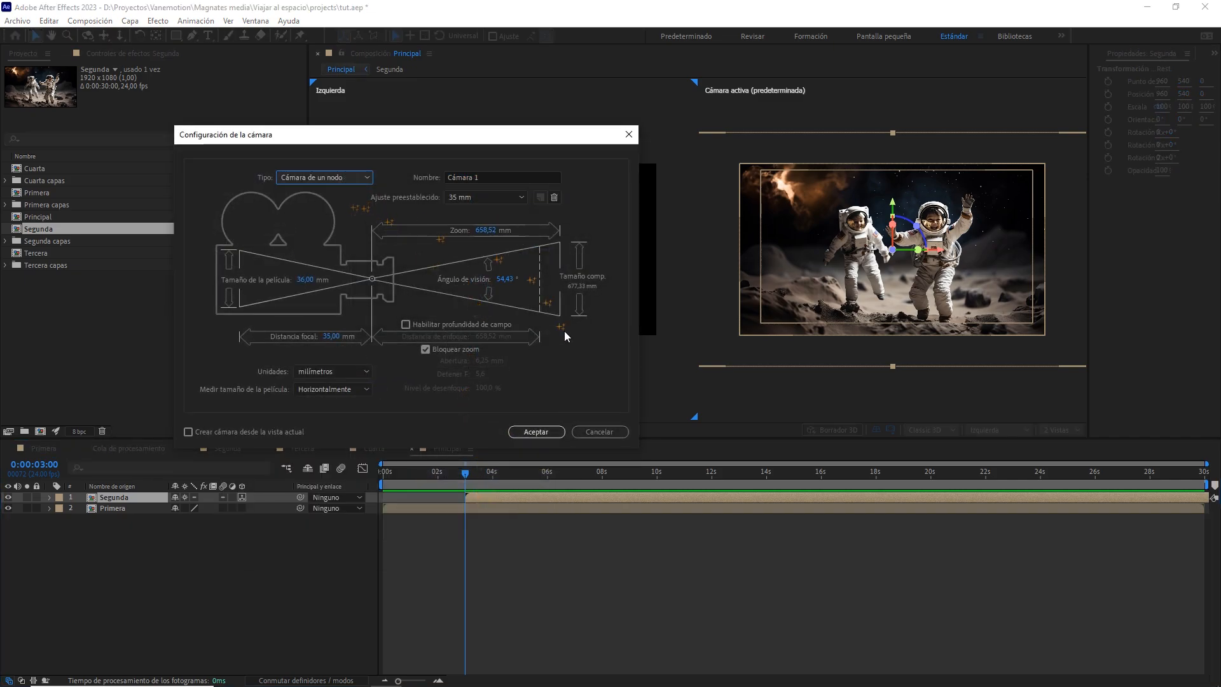
pyautogui.click(541, 430)
# Add a null object, turn it into a 3D layer and parent Cámara 1 to it
pyautogui.rightClick(182, 577)
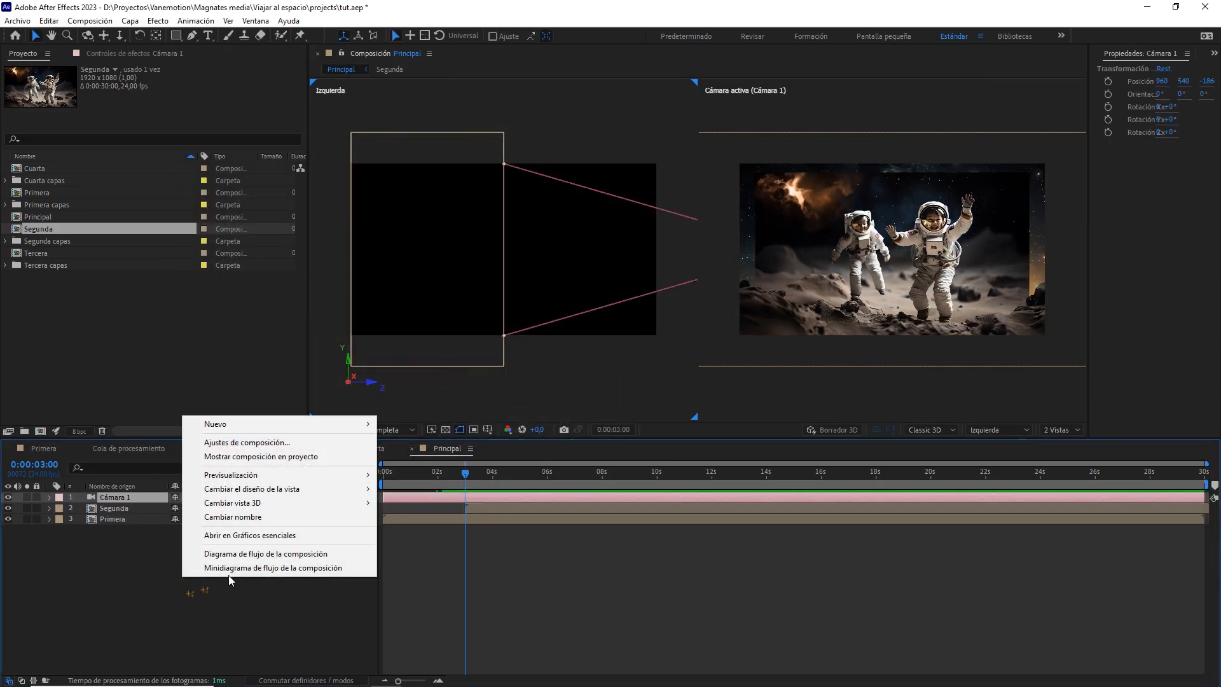
pyautogui.moveTo(337, 421)
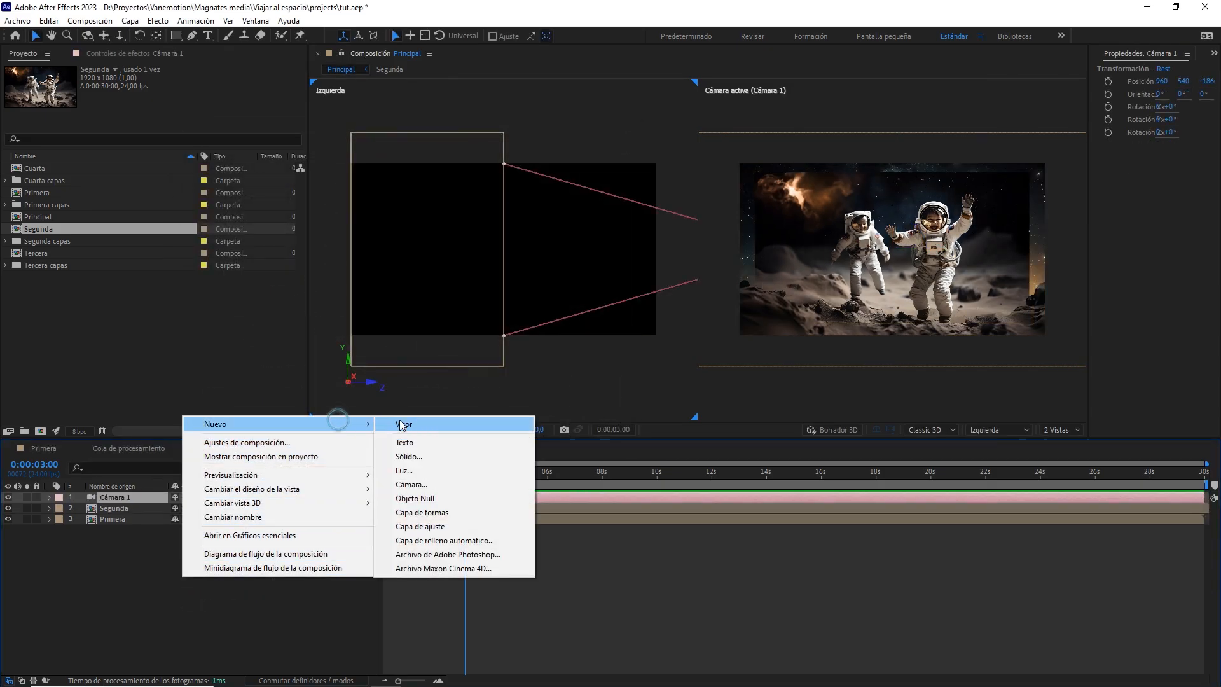
pyautogui.click(430, 499)
pyautogui.click(244, 497)
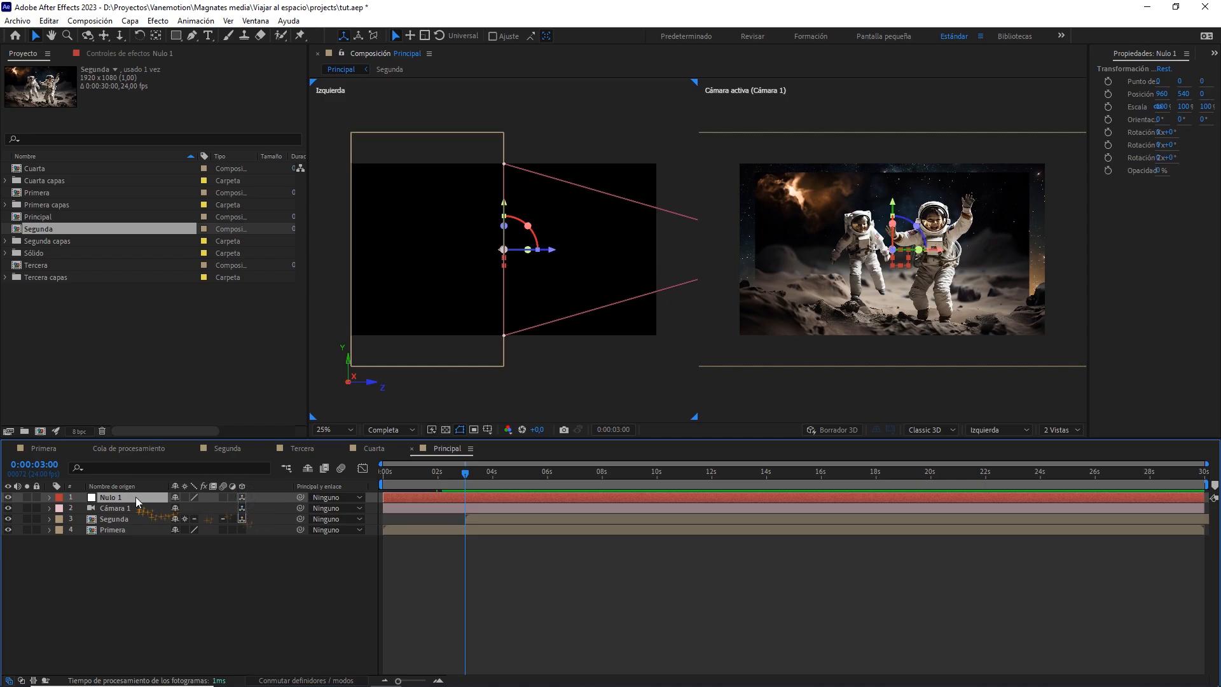
pyautogui.click(123, 505)
pyautogui.moveTo(300, 508); pyautogui.dragTo(147, 496)
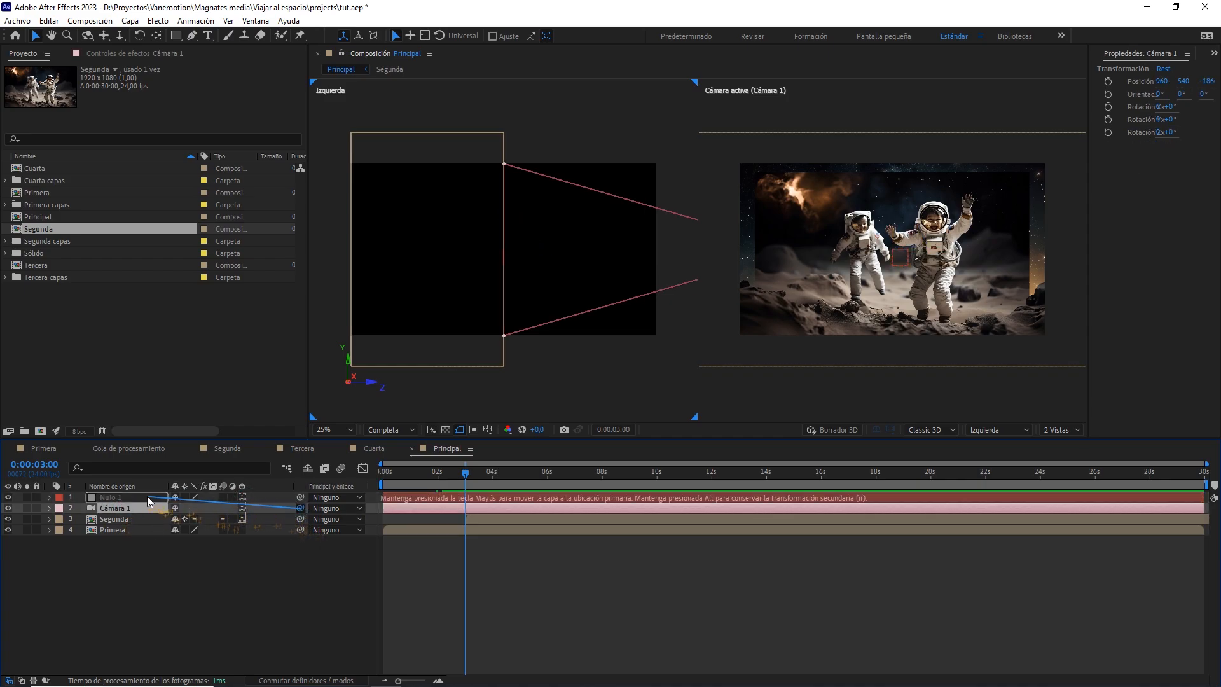
# Add Position and Z Rotation keyframes to the null at 0:00:03:00
pyautogui.click(147, 495)
pyautogui.hotkey('alt', 'shift', 'p')
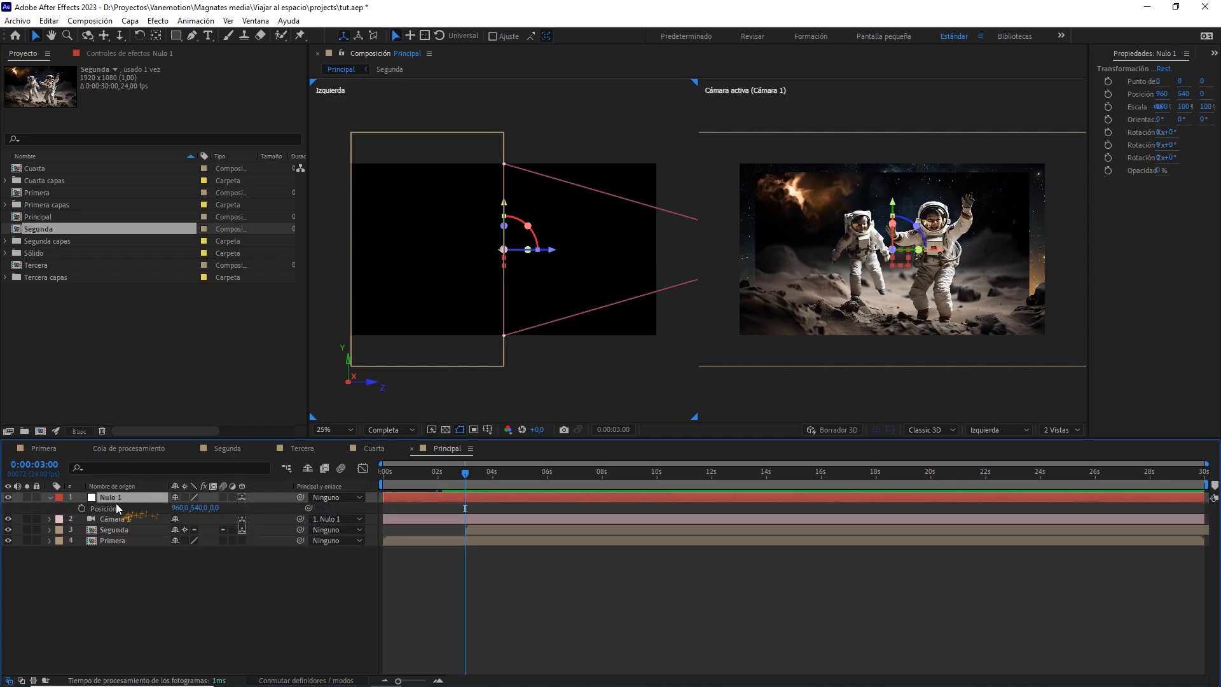
pyautogui.click(117, 500)
pyautogui.press('r')
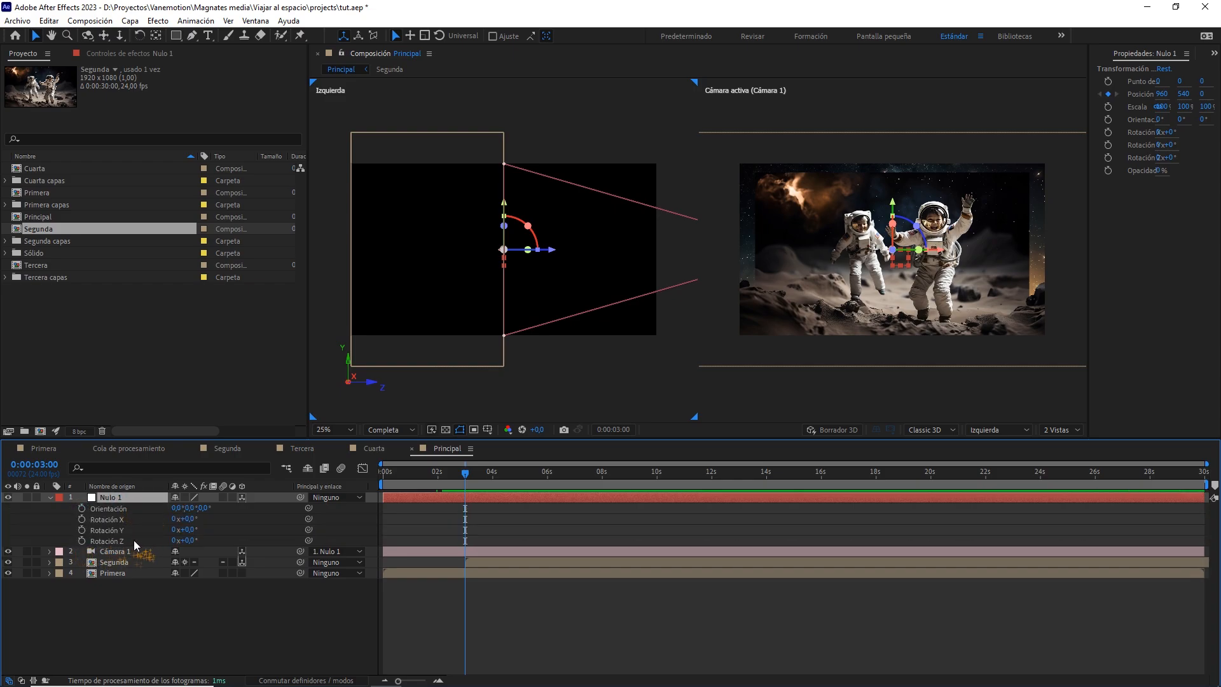
pyautogui.click(82, 540)
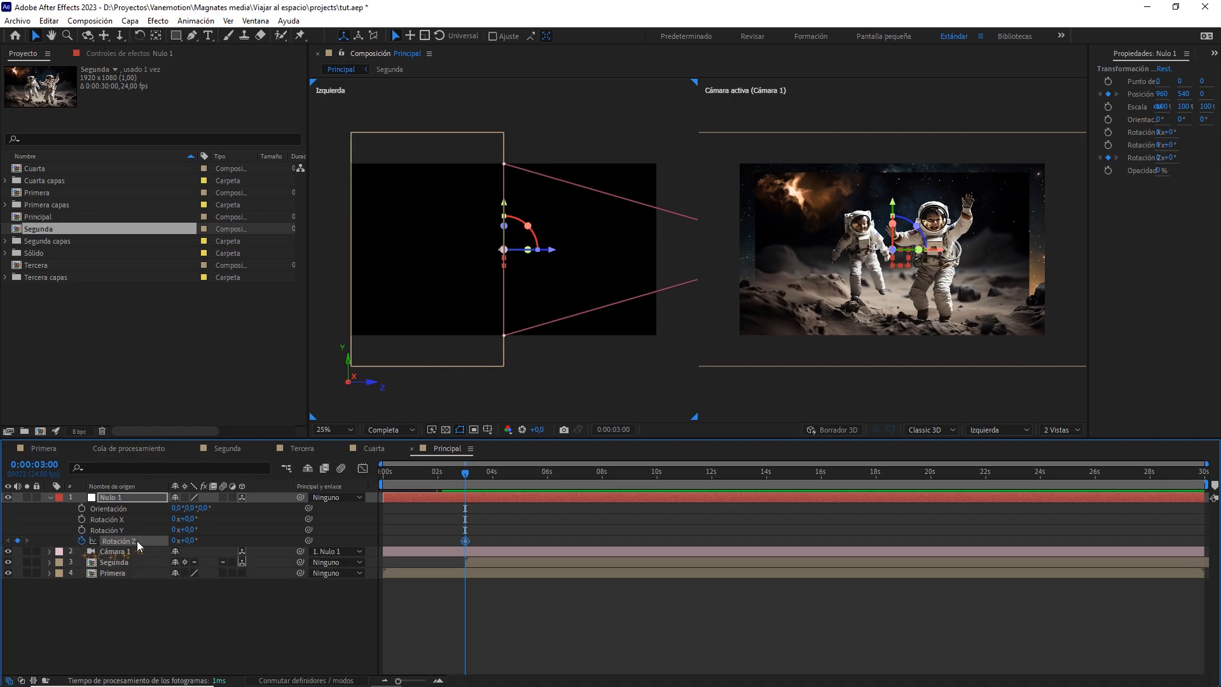
# Set the null's Z Rotation to -90° at 0:00:03:00
pyautogui.click(191, 540)
pyautogui.write('-90')
pyautogui.press('Return')
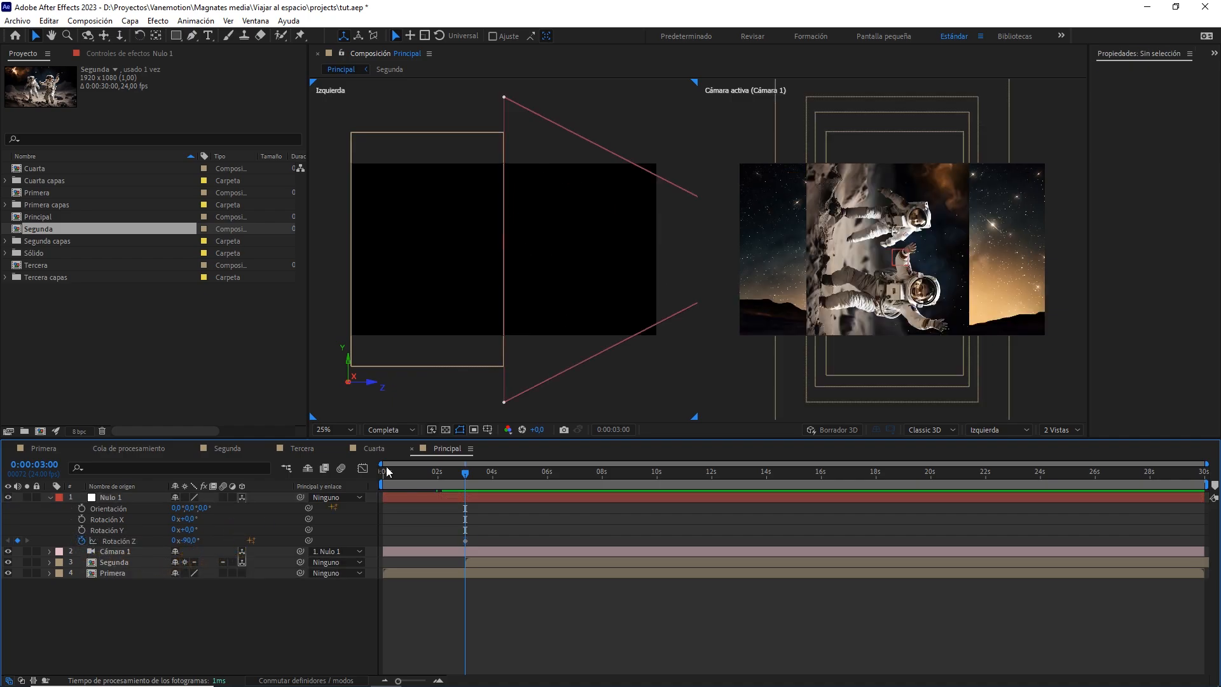
pyautogui.click(835, 210)
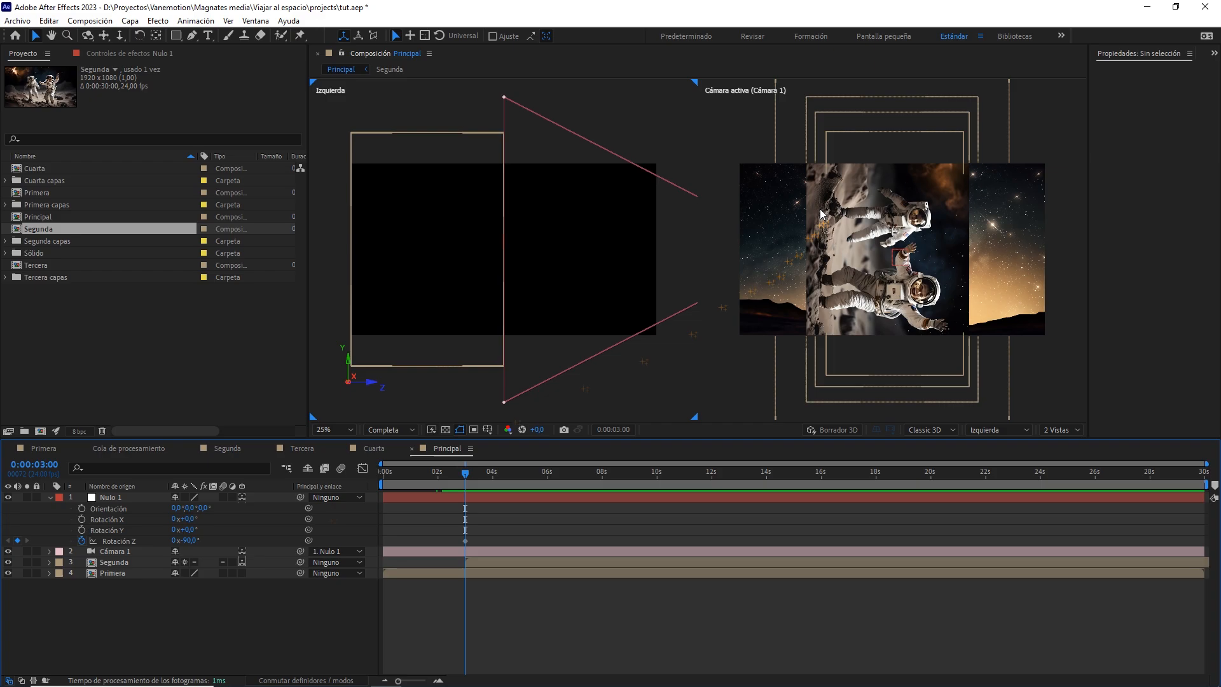
# Set the Z Rotation of the Segunda layer to -45°
pyautogui.click(131, 559)
pyautogui.press('r')
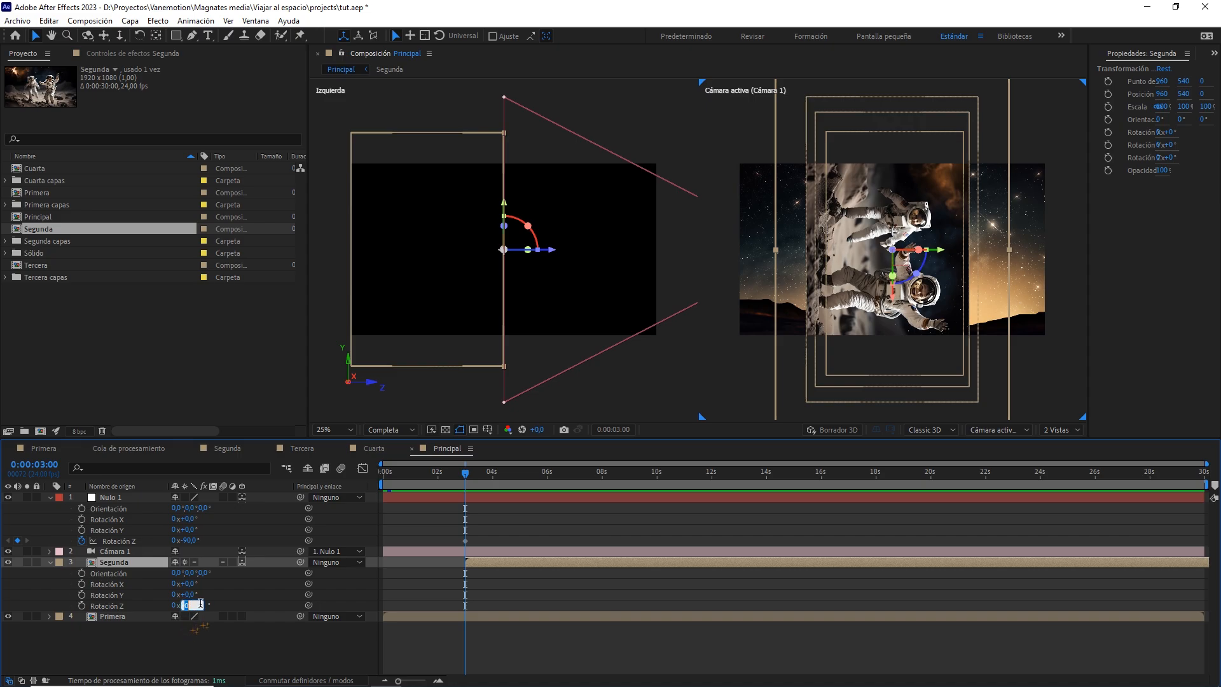
pyautogui.write('-45')
pyautogui.press('Return')
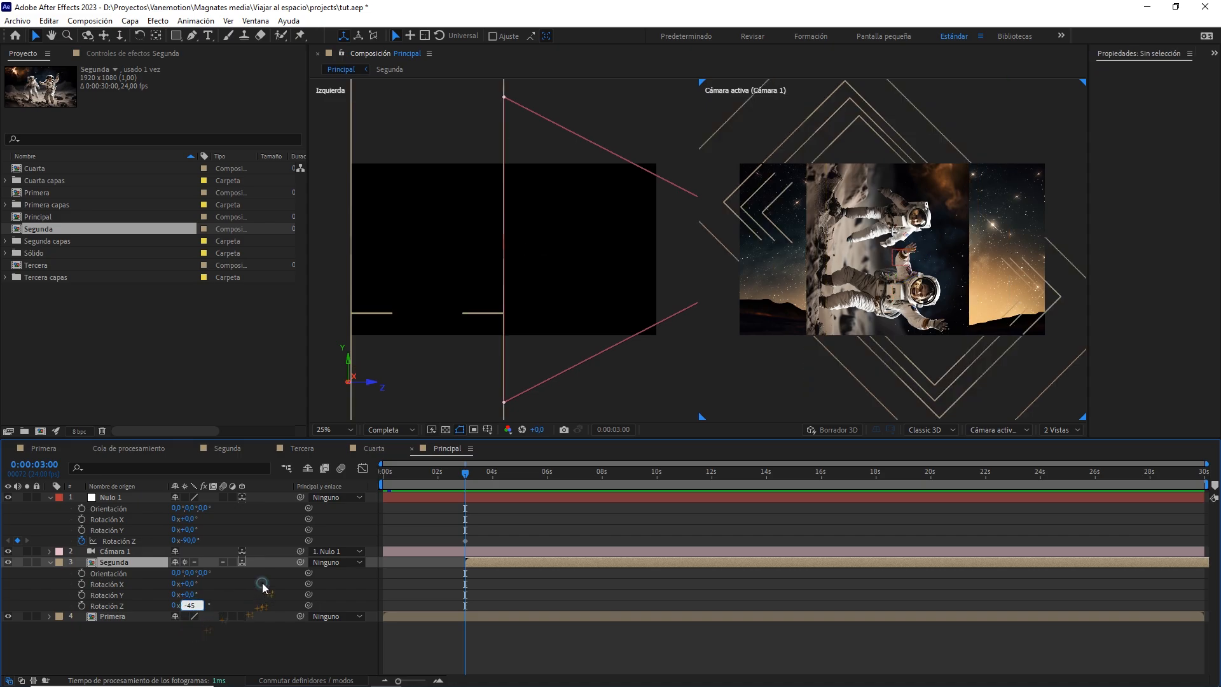
pyautogui.click(262, 582)
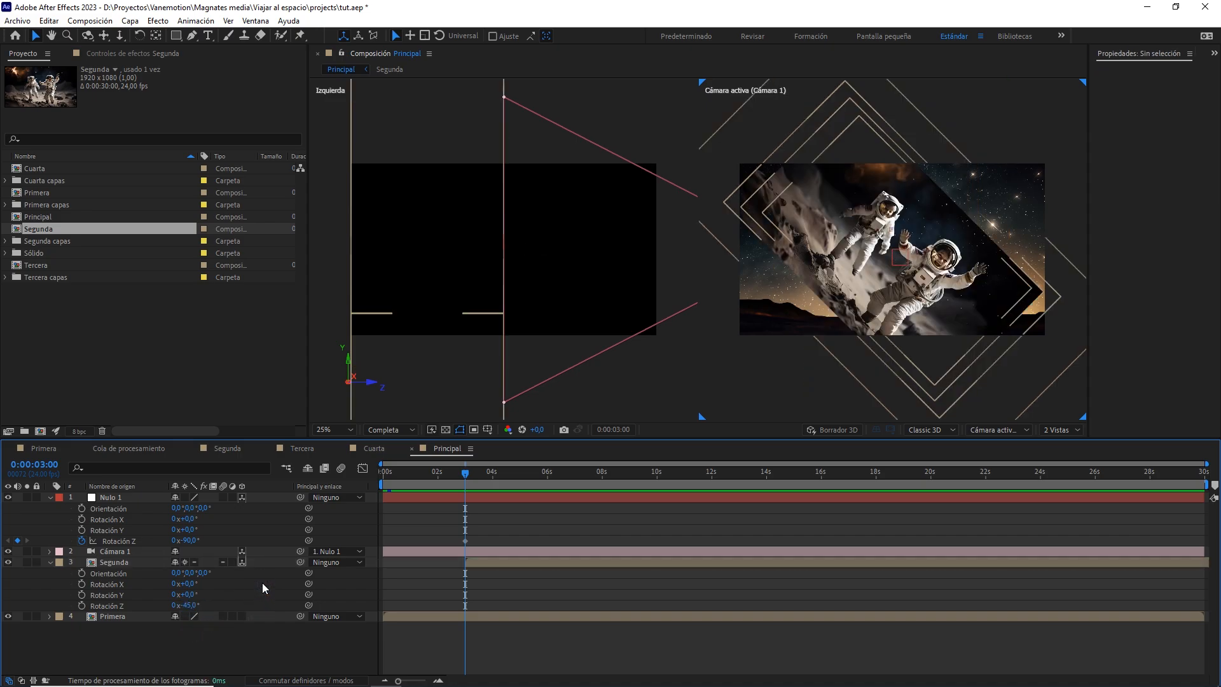
# Show the null's keyframed properties and set its Z position to 3100 at 0:00:03:00, placing the camera beyond the Segunda layers
pyautogui.click(148, 498)
pyautogui.press('u')
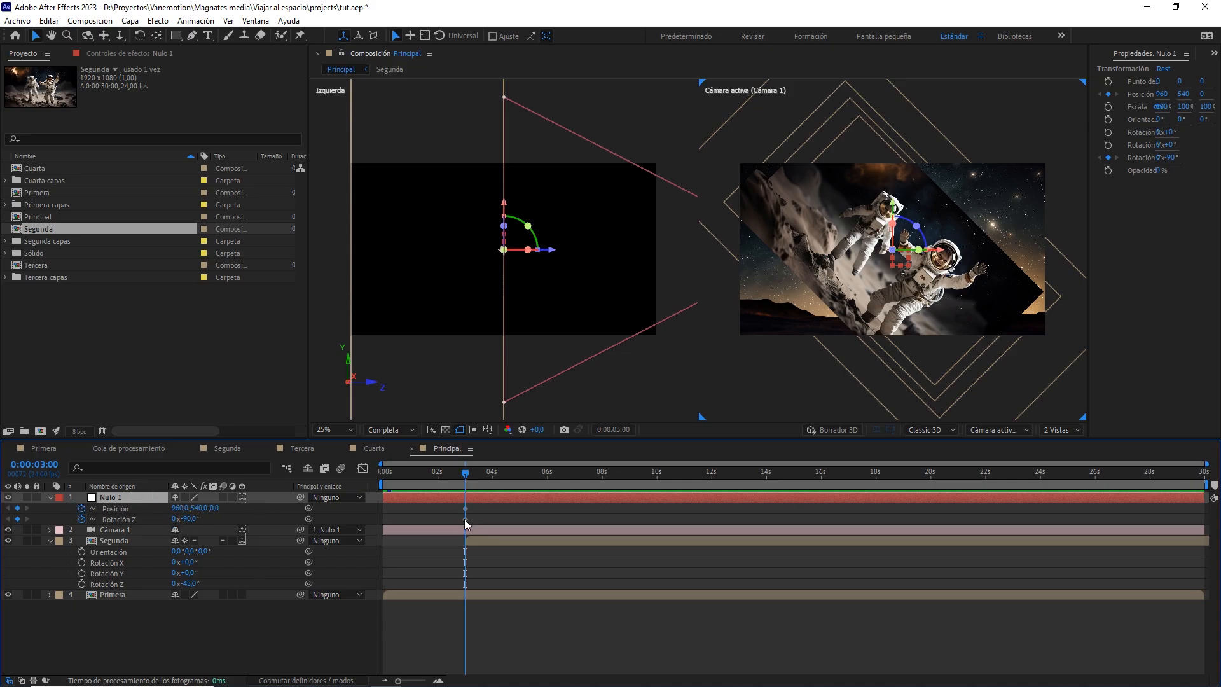
pyautogui.moveTo(487, 503); pyautogui.dragTo(443, 523)
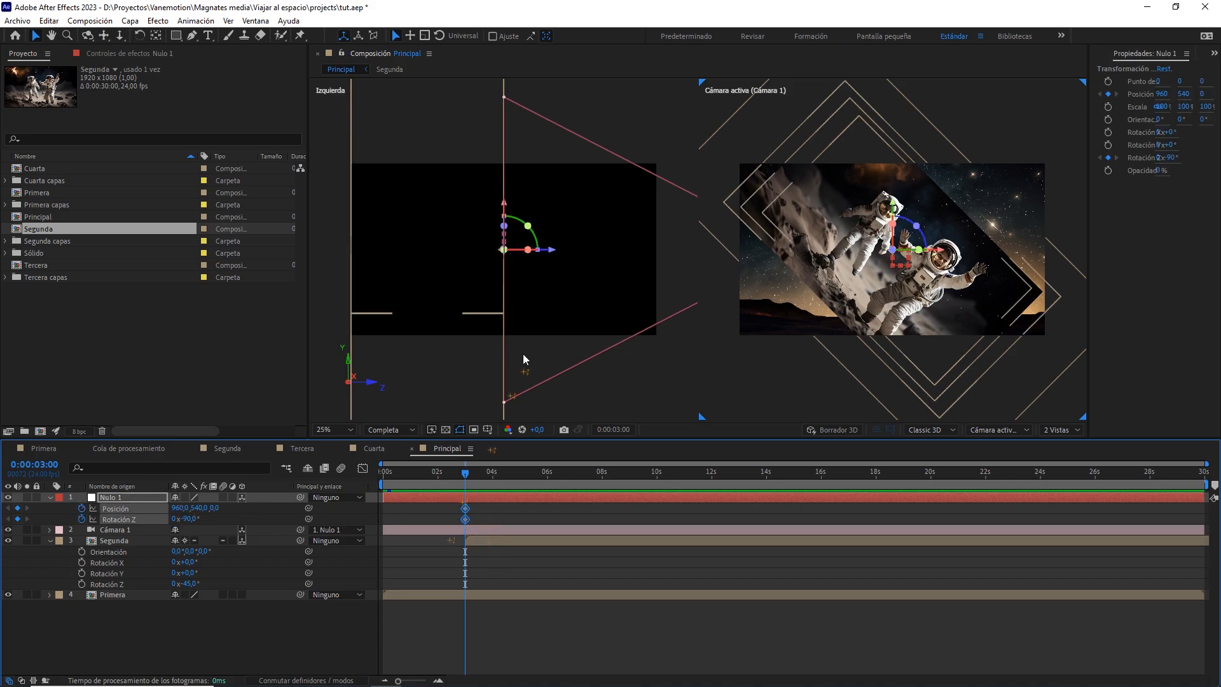
pyautogui.scroll(-3, 525, 349)
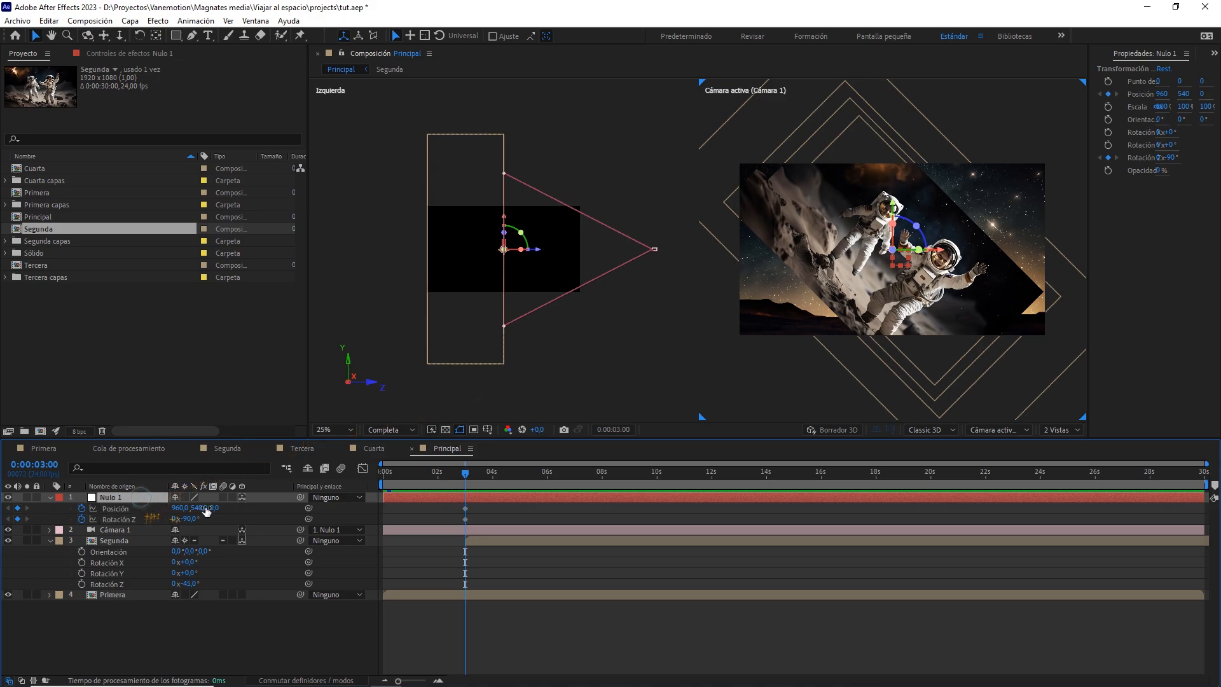
pyautogui.click(244, 518)
pyautogui.moveTo(216, 509); pyautogui.dragTo(330, 496)
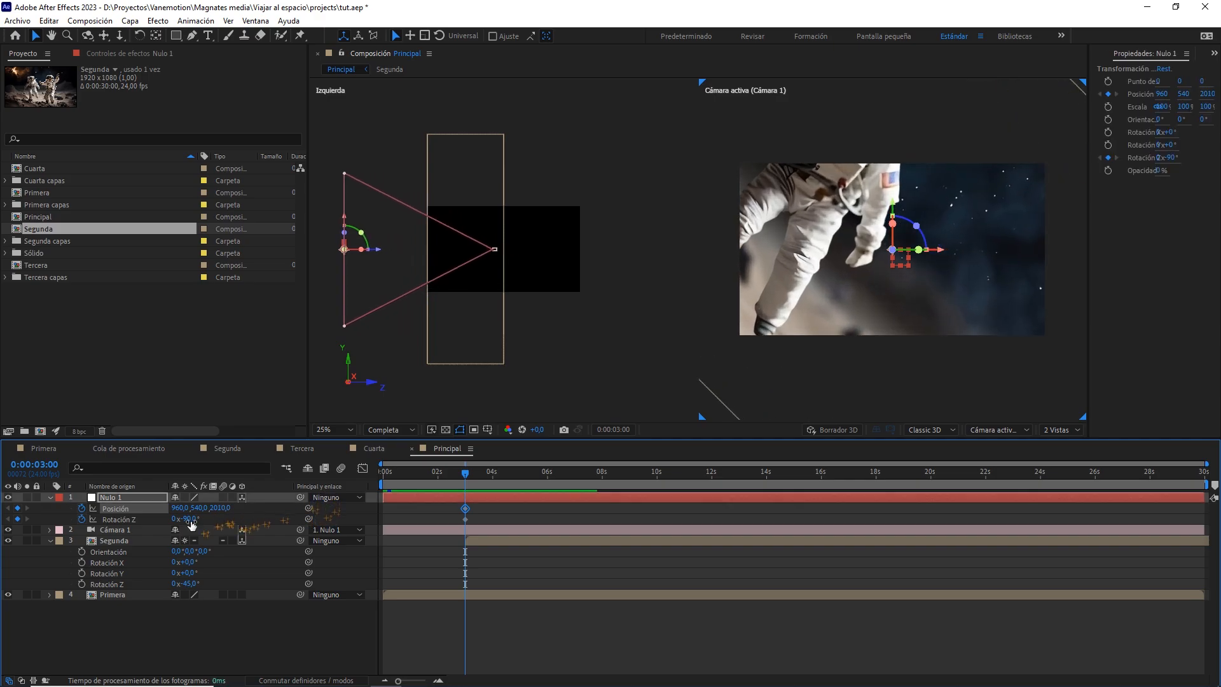
pyautogui.click(150, 543)
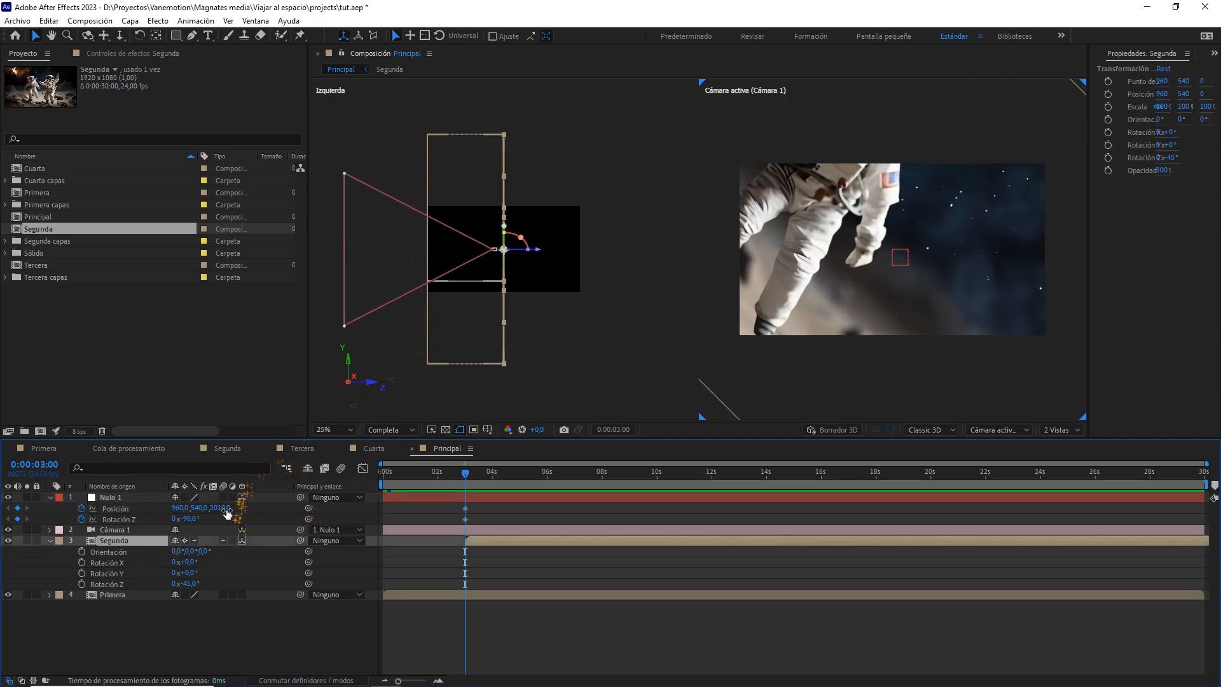
pyautogui.moveTo(220, 507); pyautogui.dragTo(335, 493)
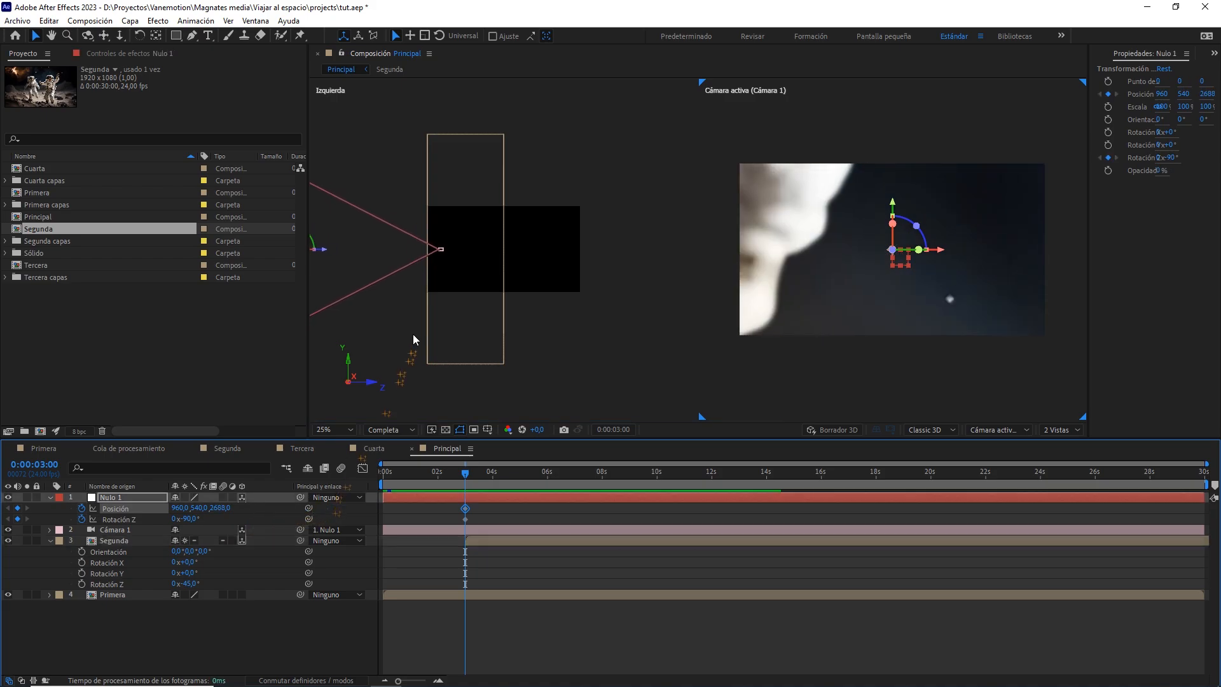
pyautogui.scroll(2, 413, 333)
pyautogui.moveTo(403, 312); pyautogui.dragTo(516, 309)
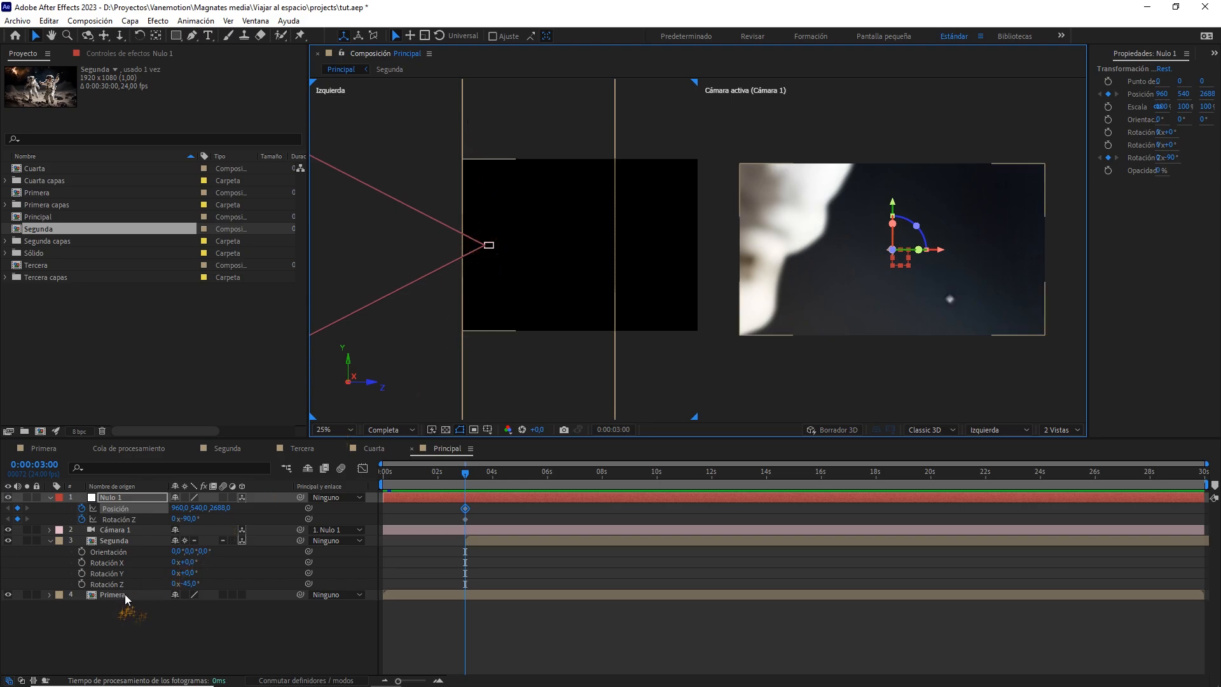
pyautogui.moveTo(220, 508); pyautogui.dragTo(305, 500)
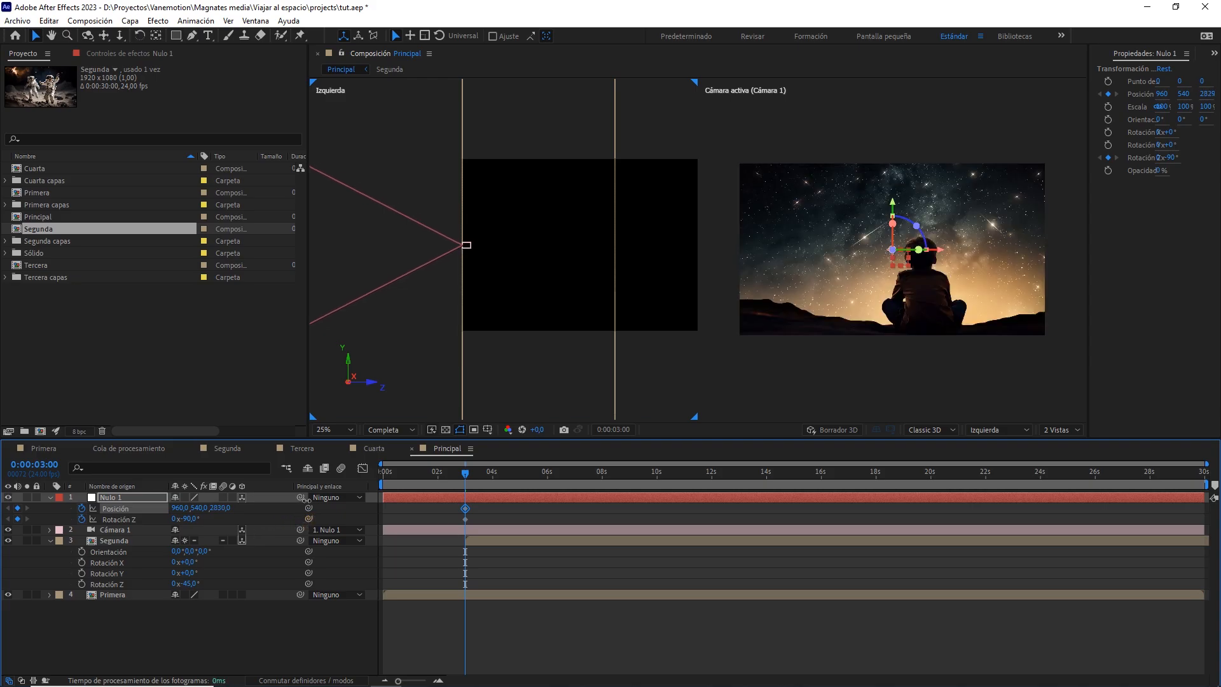
pyautogui.click(211, 506)
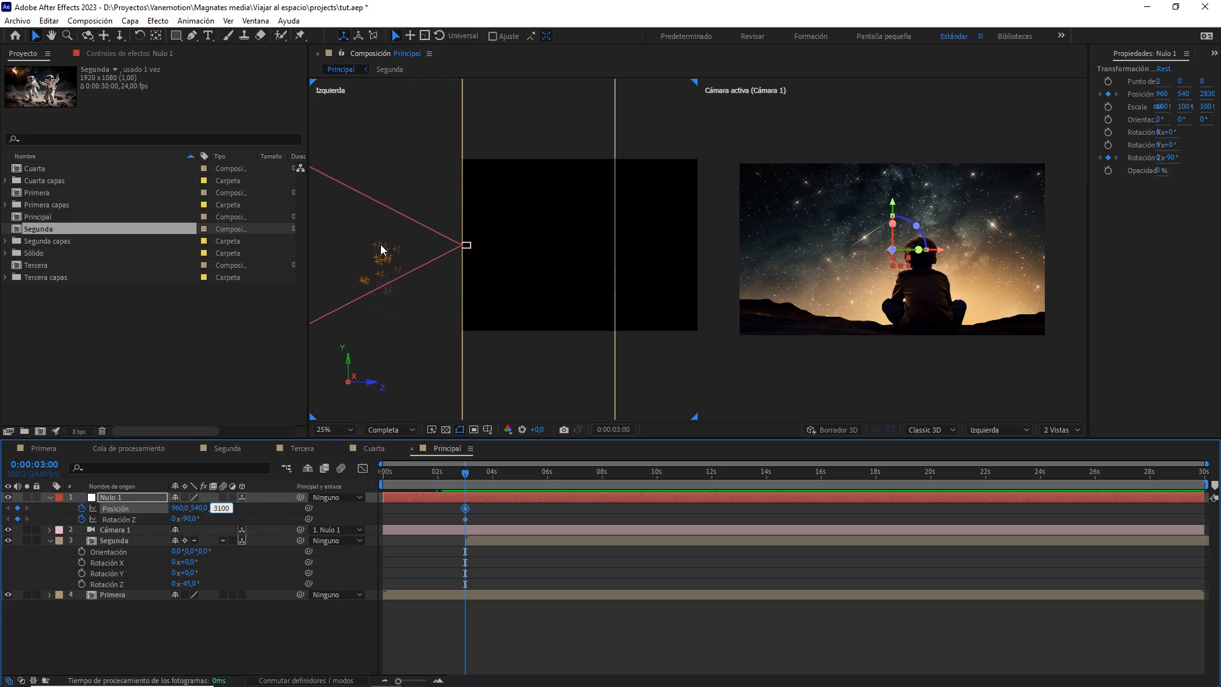
pyautogui.click(259, 509)
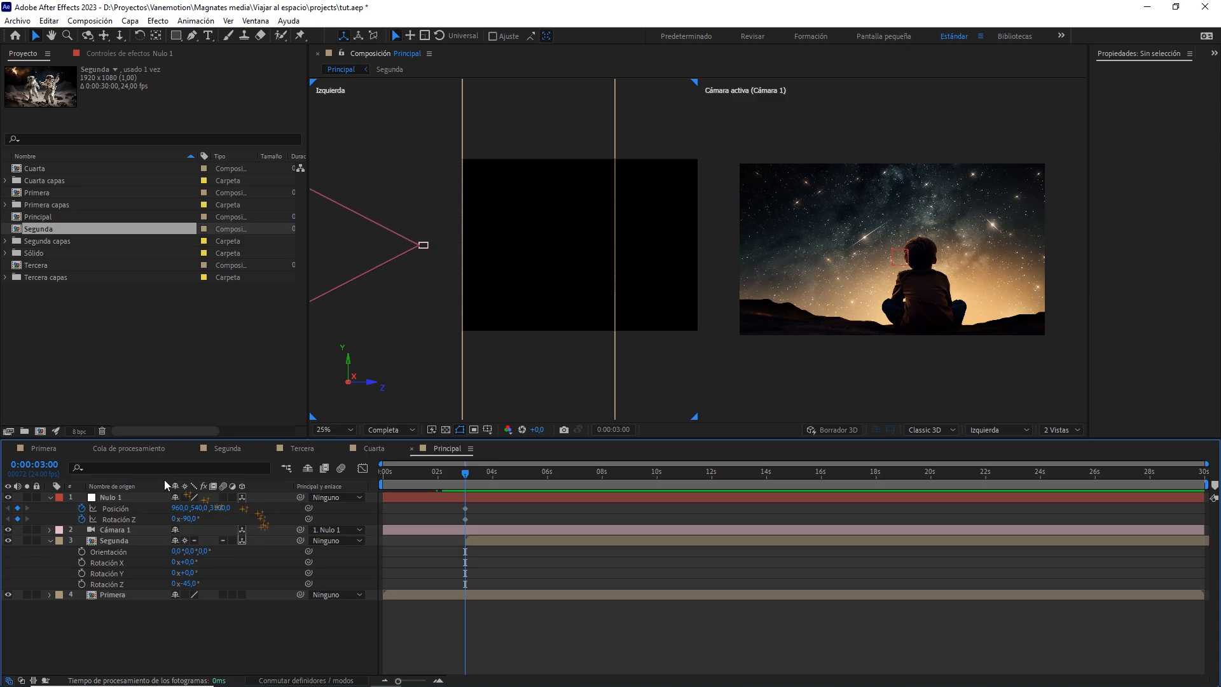
# Move the current time to 0:00:11:00 and set the null's Z Rotation to -45°
pyautogui.click(51, 465)
pyautogui.moveTo(45, 463); pyautogui.dragTo(36, 464)
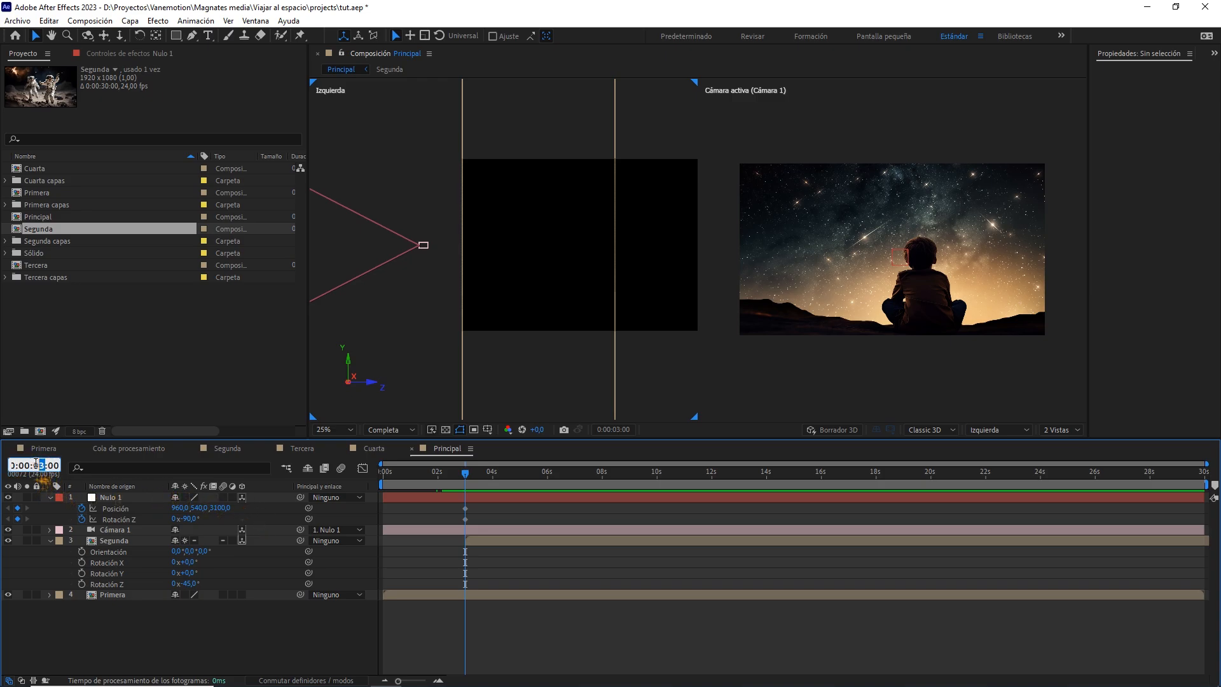
pyautogui.write('11')
pyautogui.press('Return')
pyautogui.click(191, 518)
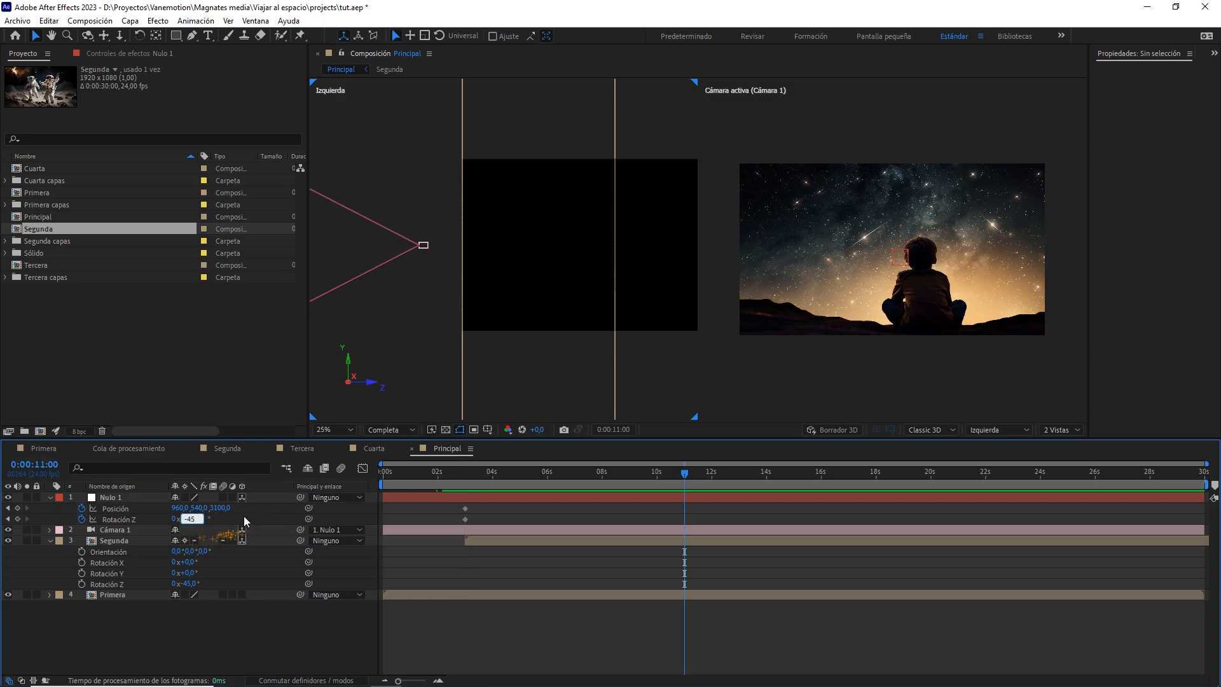
pyautogui.press('Return')
# Set the null's Z position to 800 at 0:00:11:00, pulling the camera back to frame the astronauts
pyautogui.scroll(-2, 545, 315)
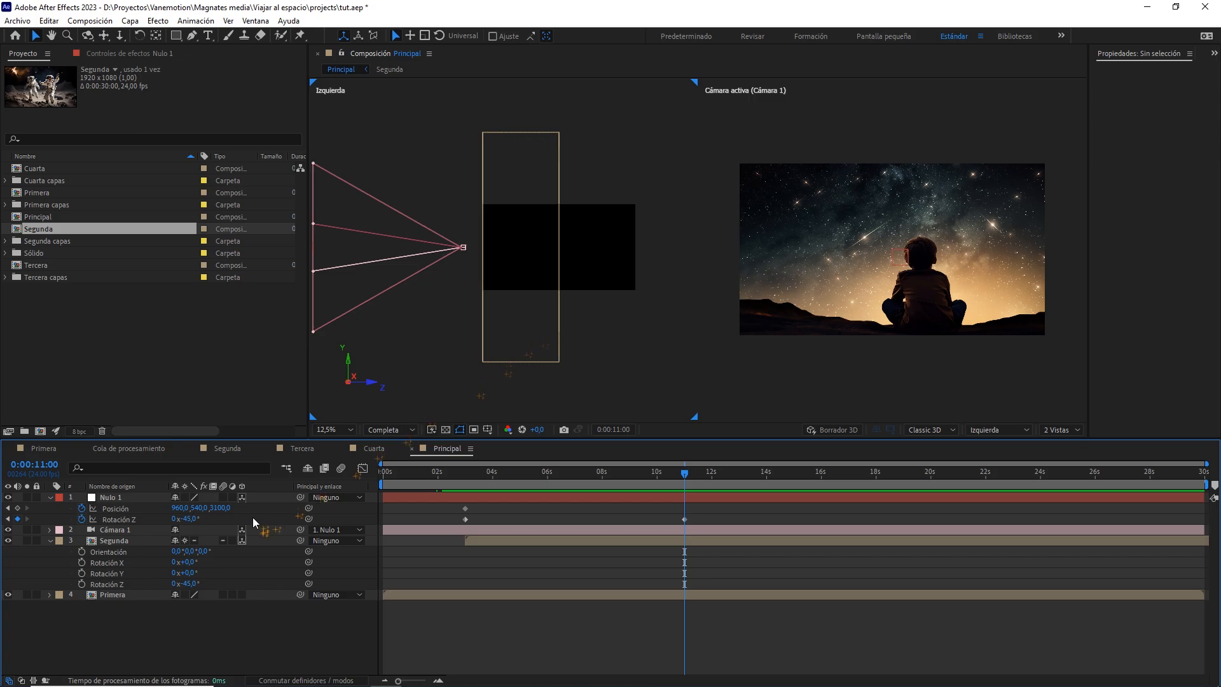
pyautogui.moveTo(220, 508); pyautogui.dragTo(98, 519)
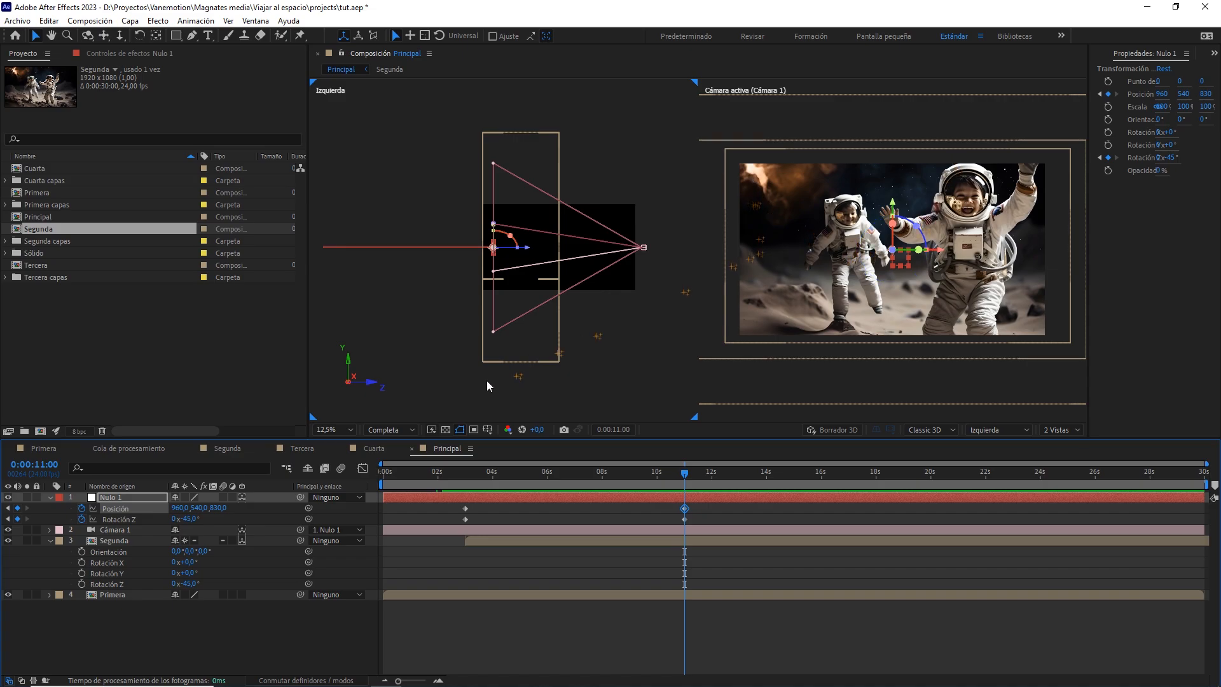
pyautogui.click(218, 508)
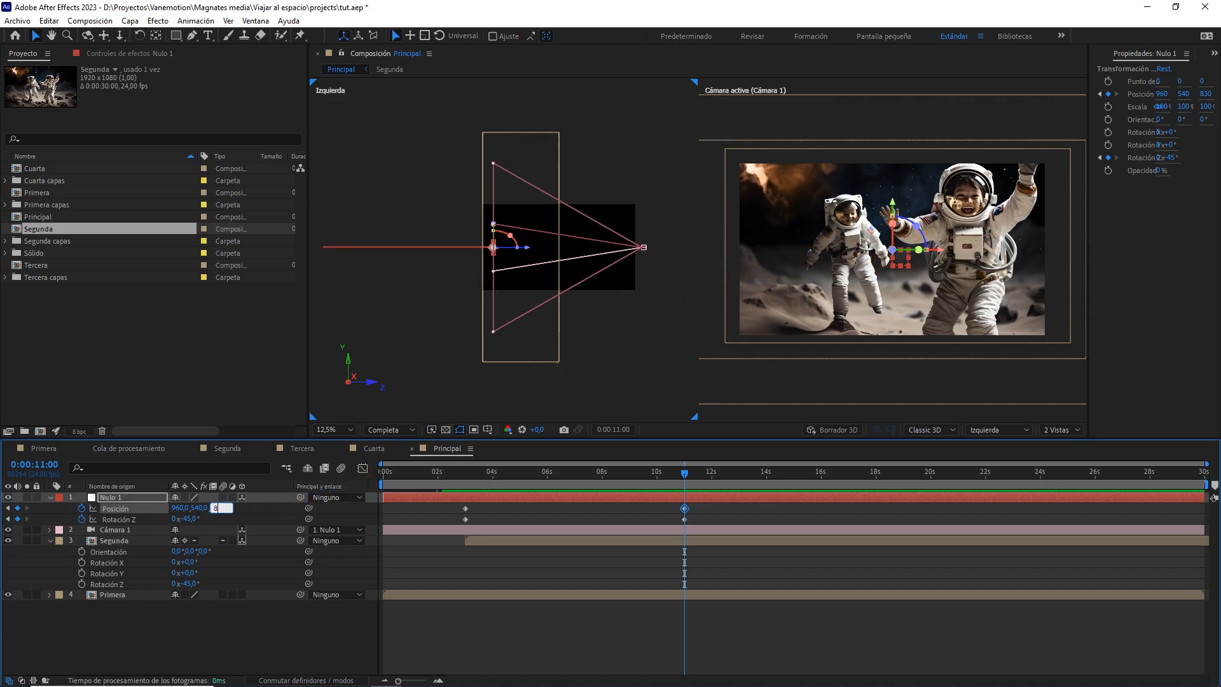
pyautogui.write('800')
pyautogui.click(495, 511)
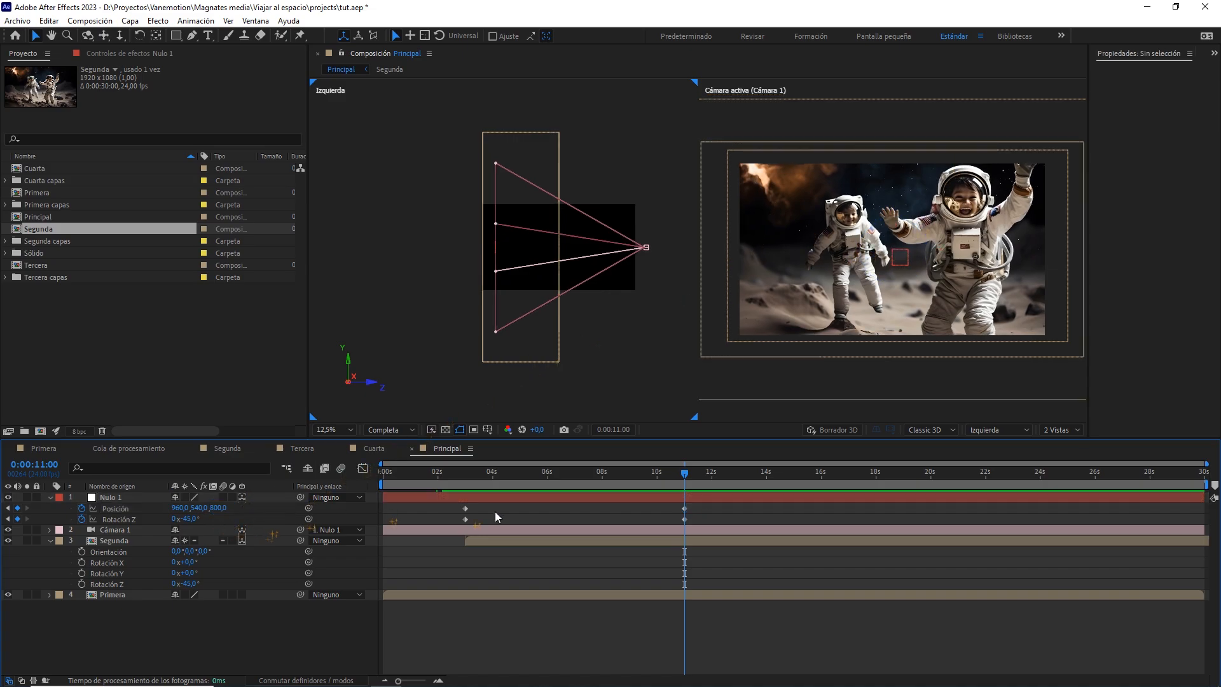
# Reshape the speed graph of the null's Position and Z Rotation keyframes for a very fast start and a long, gentle slowdown
pyautogui.moveTo(701, 507); pyautogui.dragTo(445, 529)
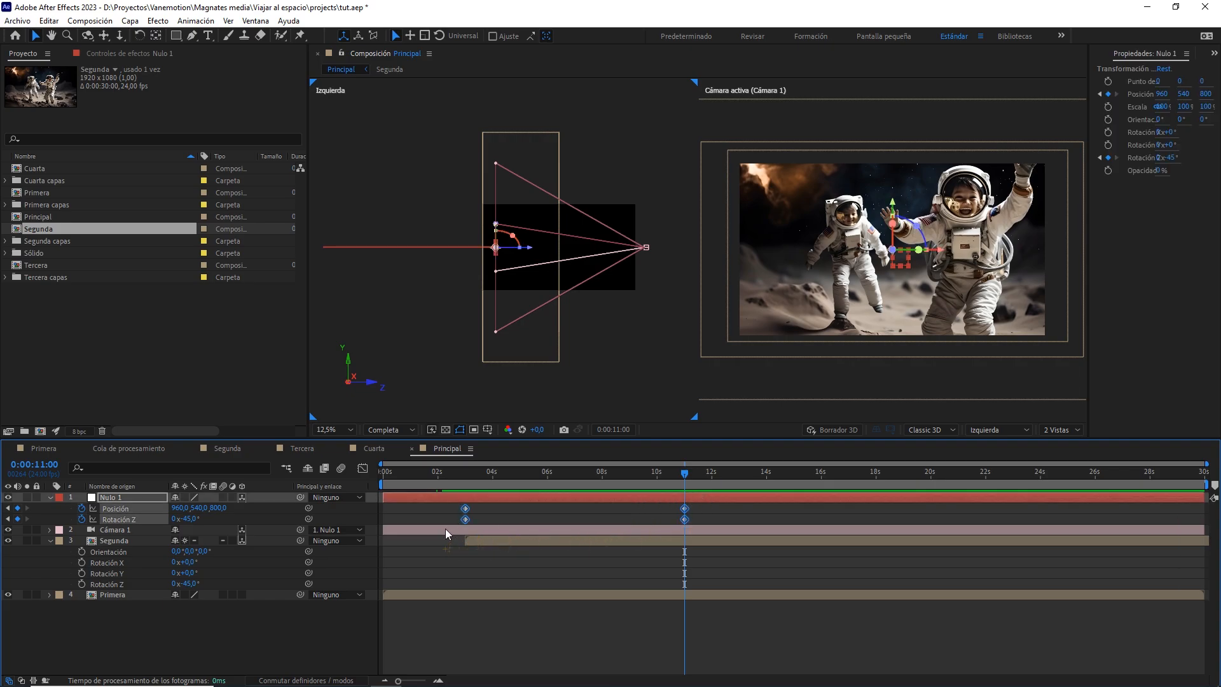
pyautogui.click(362, 468)
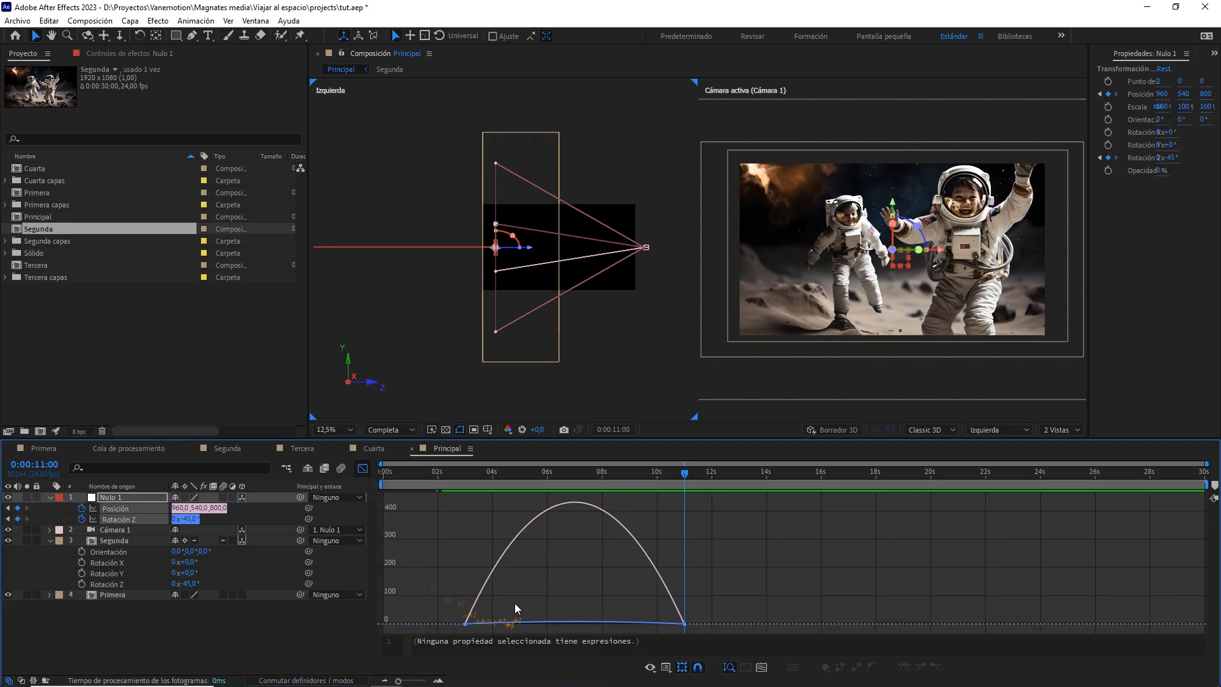
pyautogui.moveTo(501, 619); pyautogui.dragTo(462, 622)
pyautogui.moveTo(723, 580); pyautogui.dragTo(538, 622)
# Preview the eased camera move from 0:00:02:02 and return from the speed graph to the layer timeline
pyautogui.click(440, 482)
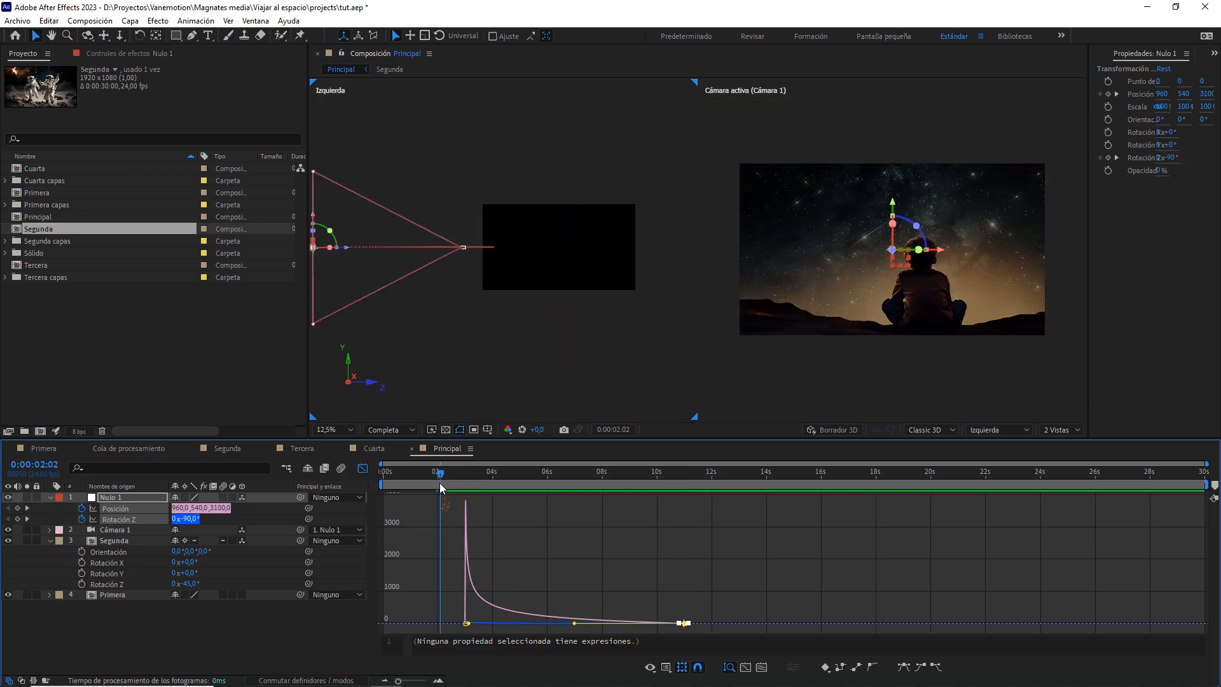
pyautogui.press('space')
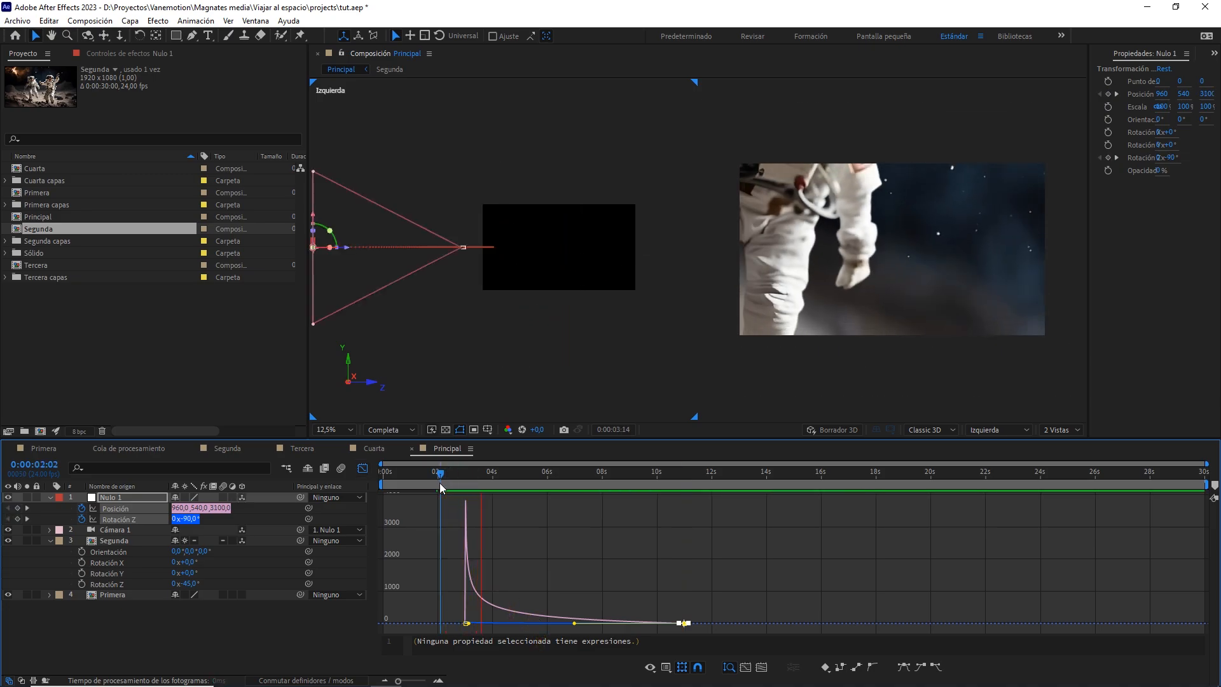
pyautogui.press('space')
pyautogui.click(362, 470)
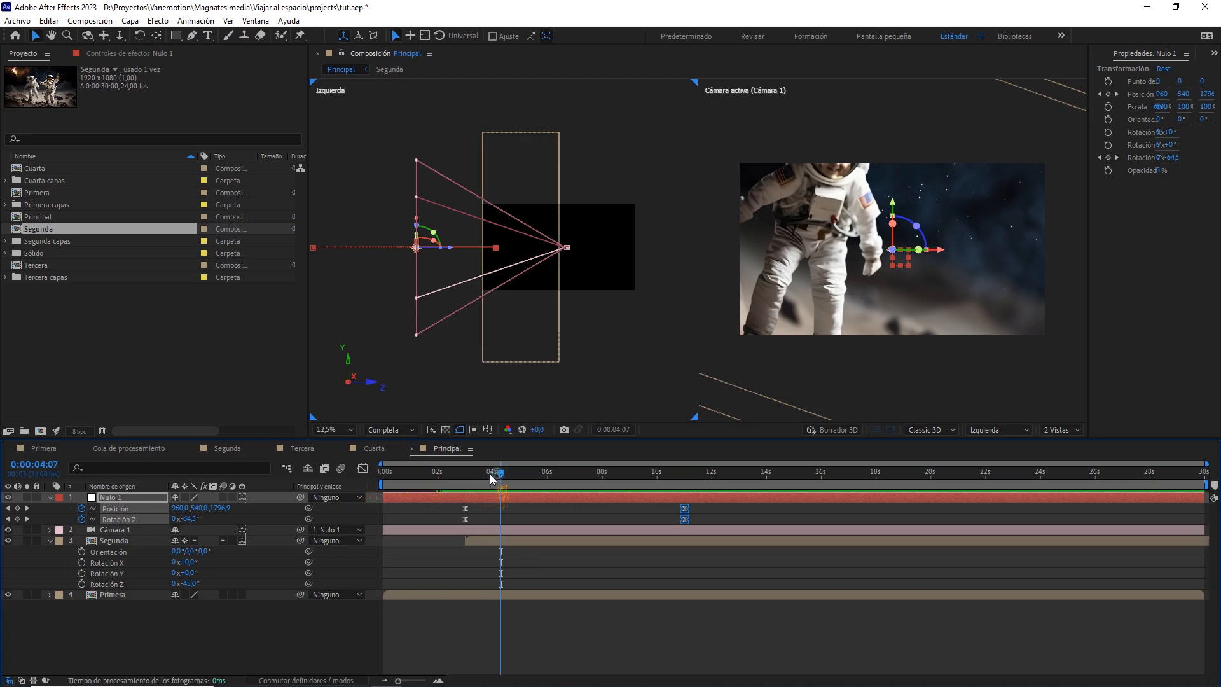
# Locate where Segunda starts at 0:00:03:00, open that composition and keyframe the fondo layer's opacity at 0% at 0:00:00:00
pyautogui.moveTo(490, 474)
pyautogui.mouseDown()
pyautogui.moveTo(450, 475)
pyautogui.moveTo(474, 478)
pyautogui.mouseUp()
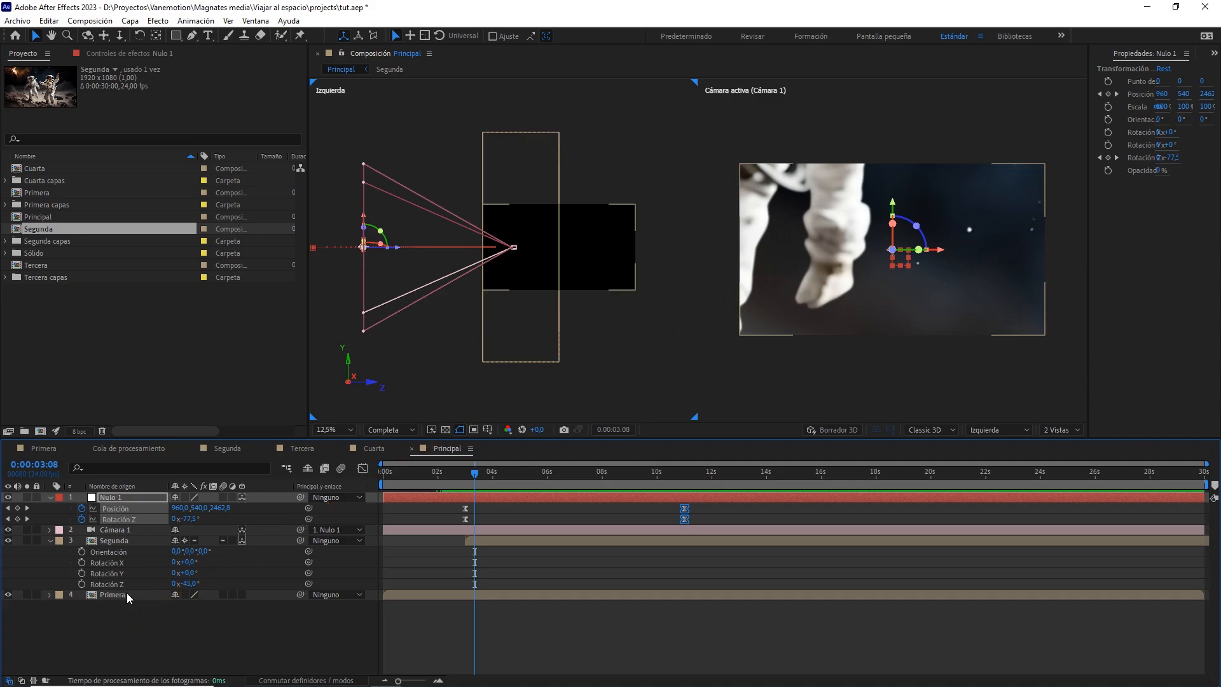
pyautogui.moveTo(474, 478); pyautogui.dragTo(465, 478)
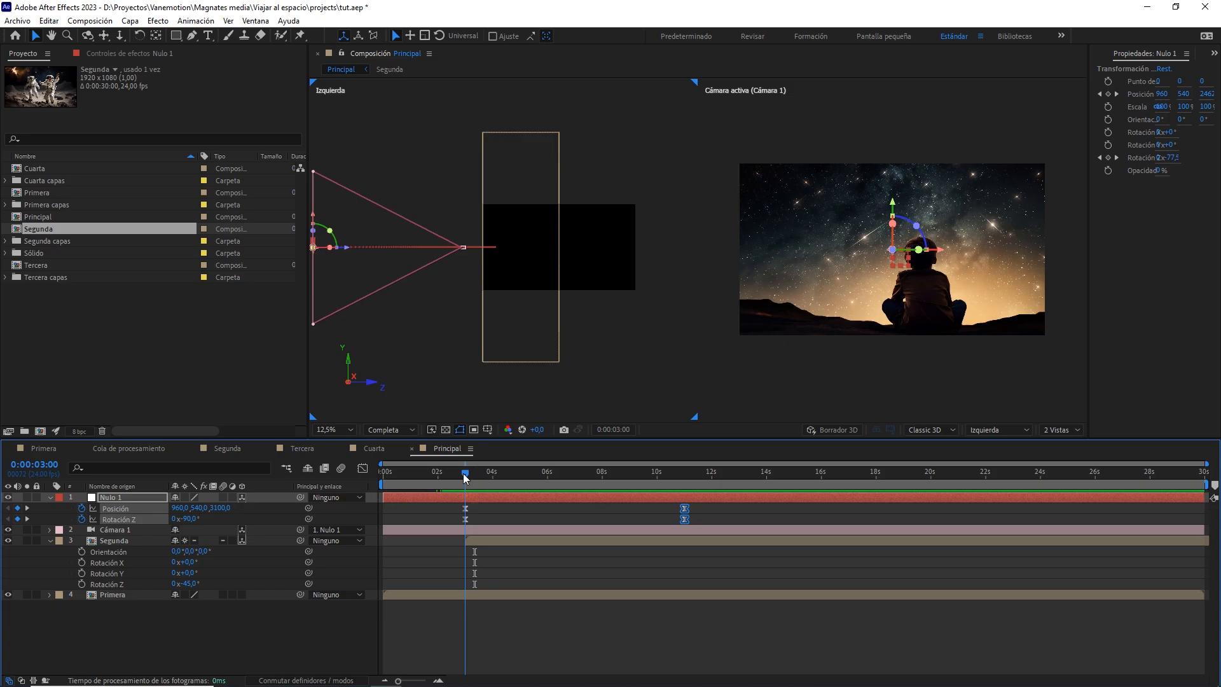
pyautogui.doubleClick(483, 540)
pyautogui.click(134, 533)
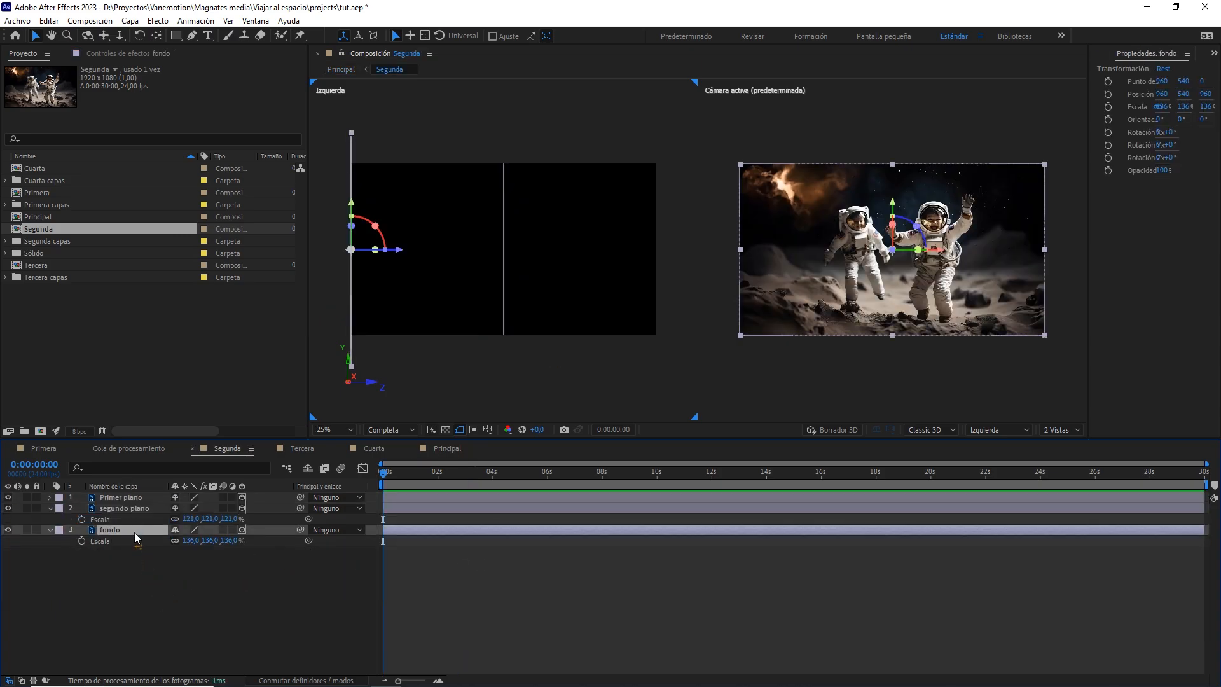
pyautogui.press('t')
pyautogui.click(81, 540)
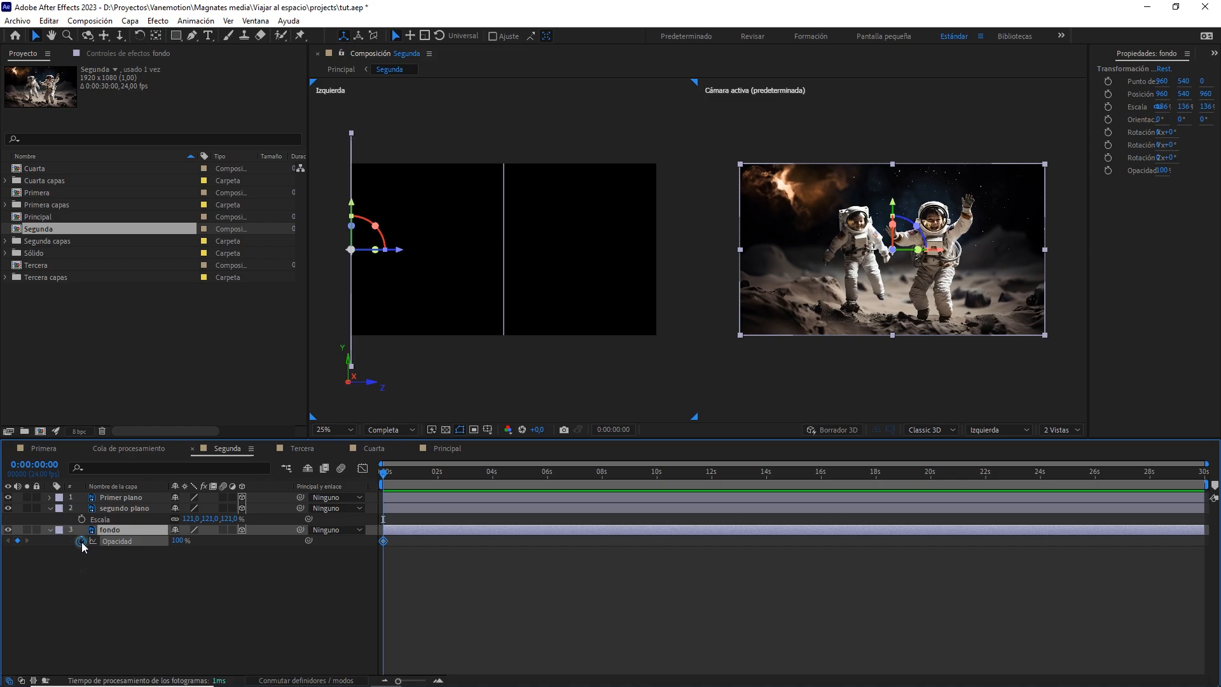
pyautogui.click(178, 540)
pyautogui.write('0')
pyautogui.press('Return')
# Set fondo's opacity to 100% at 0:00:03:00 and apply Easy Ease to both opacity keyframes
pyautogui.moveTo(400, 475); pyautogui.dragTo(464, 485)
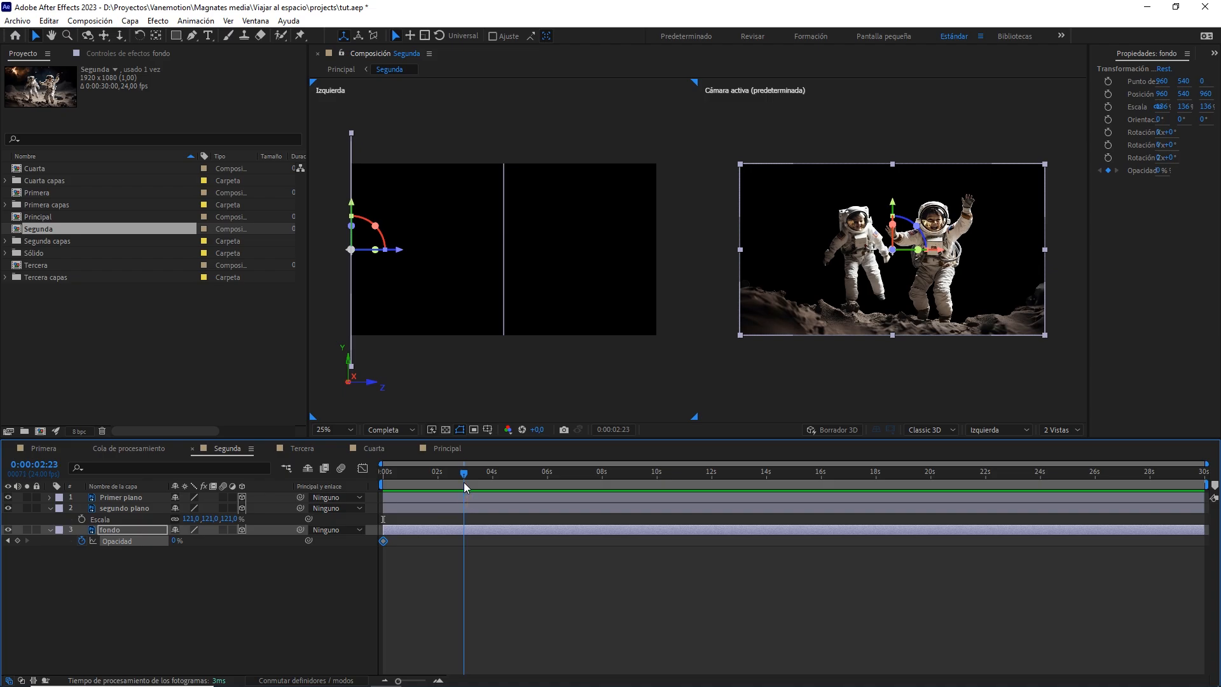
pyautogui.click(176, 541)
pyautogui.write('100')
pyautogui.press('Return')
pyautogui.moveTo(523, 588); pyautogui.dragTo(367, 542)
pyautogui.press('F9')
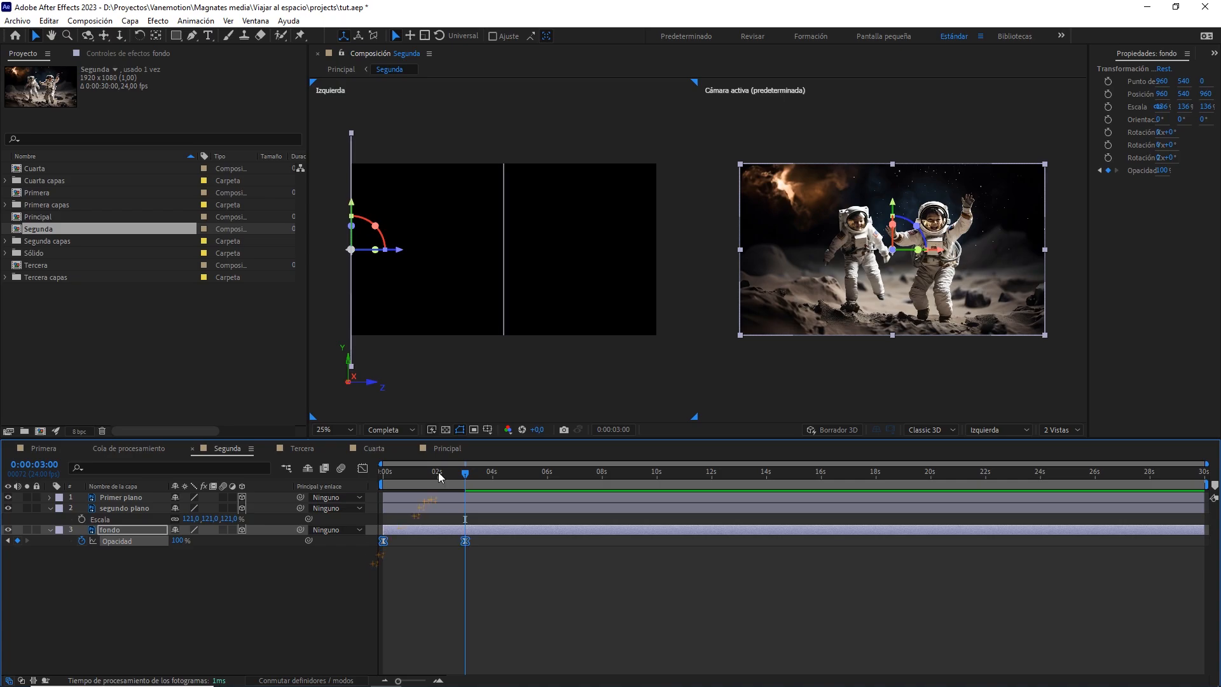
# Return to the Principal composition and scrub through the transition into Segunda to check the background fade
pyautogui.click(447, 448)
pyautogui.click(454, 481)
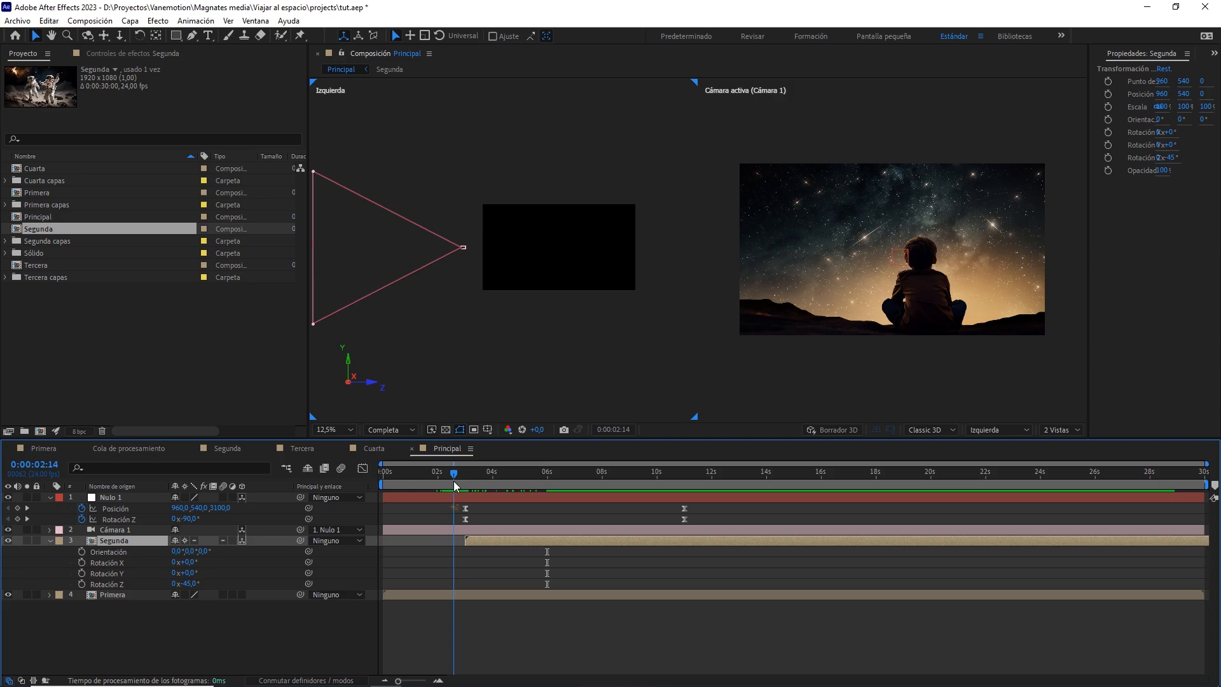
pyautogui.moveTo(452, 481); pyautogui.dragTo(562, 472)
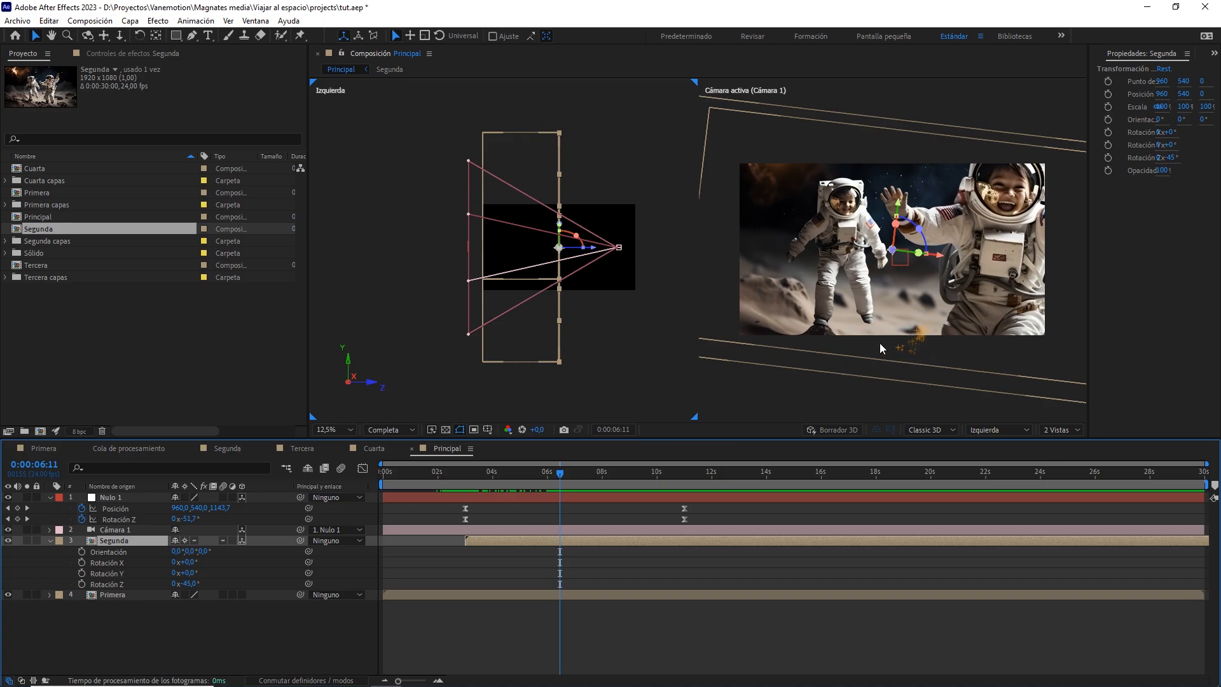
# Place Tercera below the camera layer as a 3D layer with collapsed transformations, starting at 0:00:11:00
pyautogui.moveTo(598, 476); pyautogui.dragTo(670, 525)
pyautogui.click(640, 510)
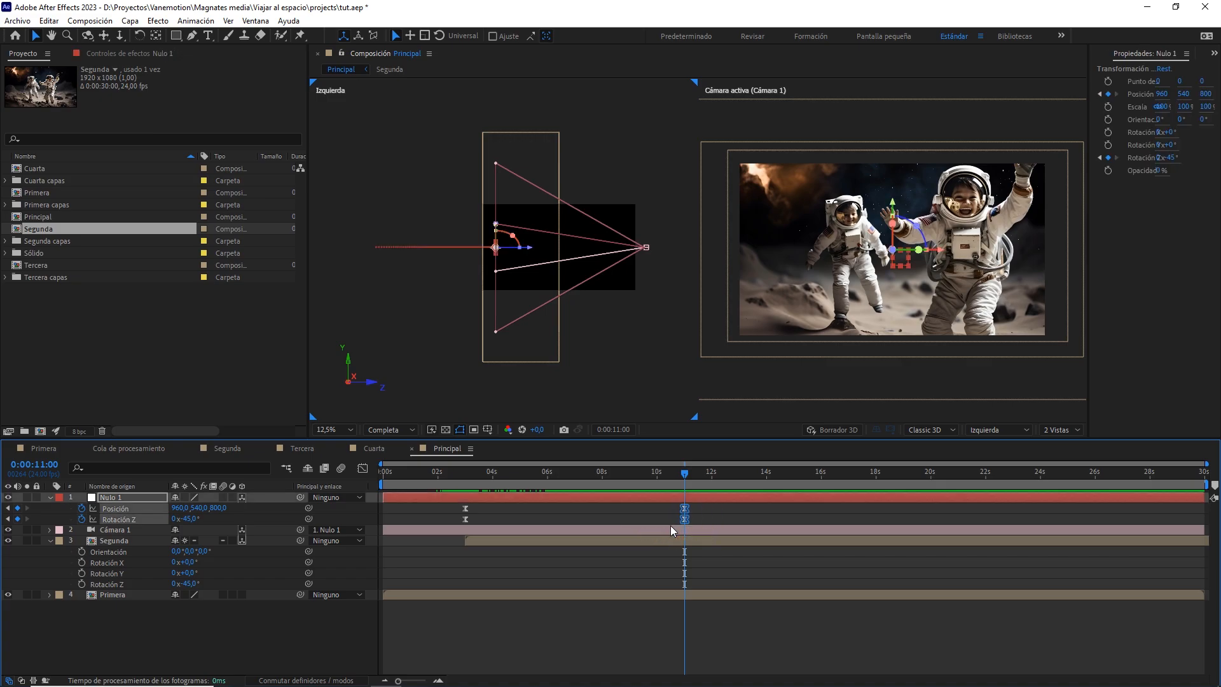
pyautogui.moveTo(36, 265); pyautogui.dragTo(127, 536)
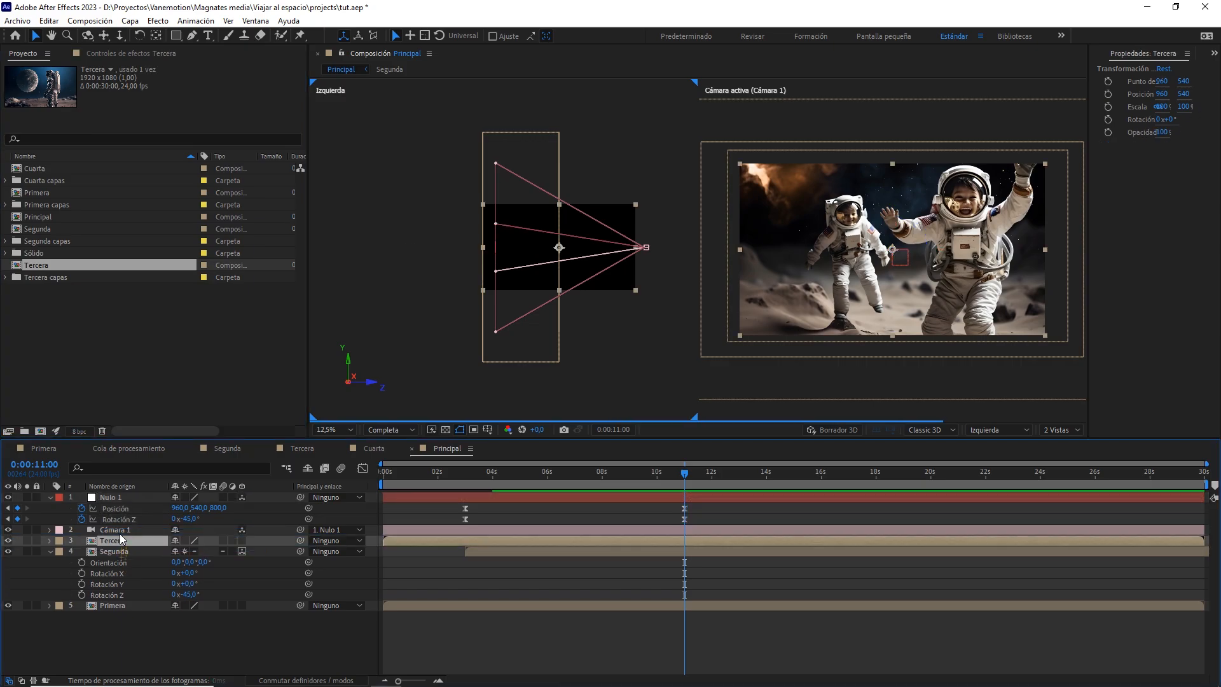
pyautogui.click(243, 540)
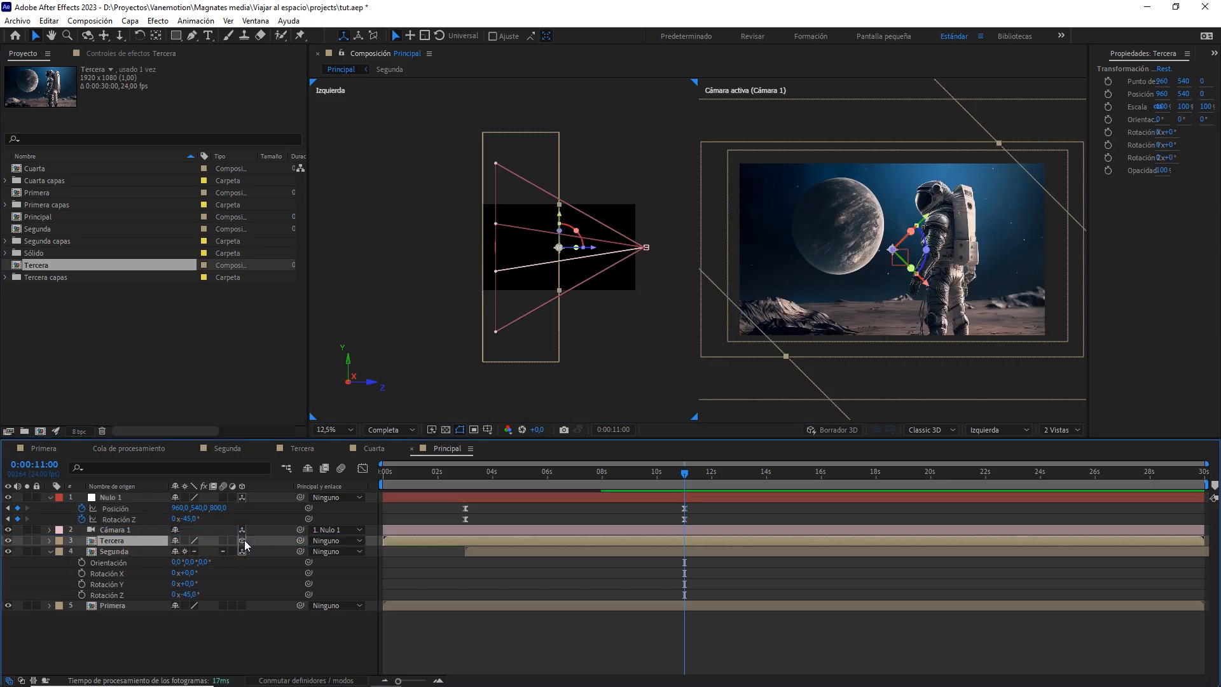
pyautogui.click(184, 541)
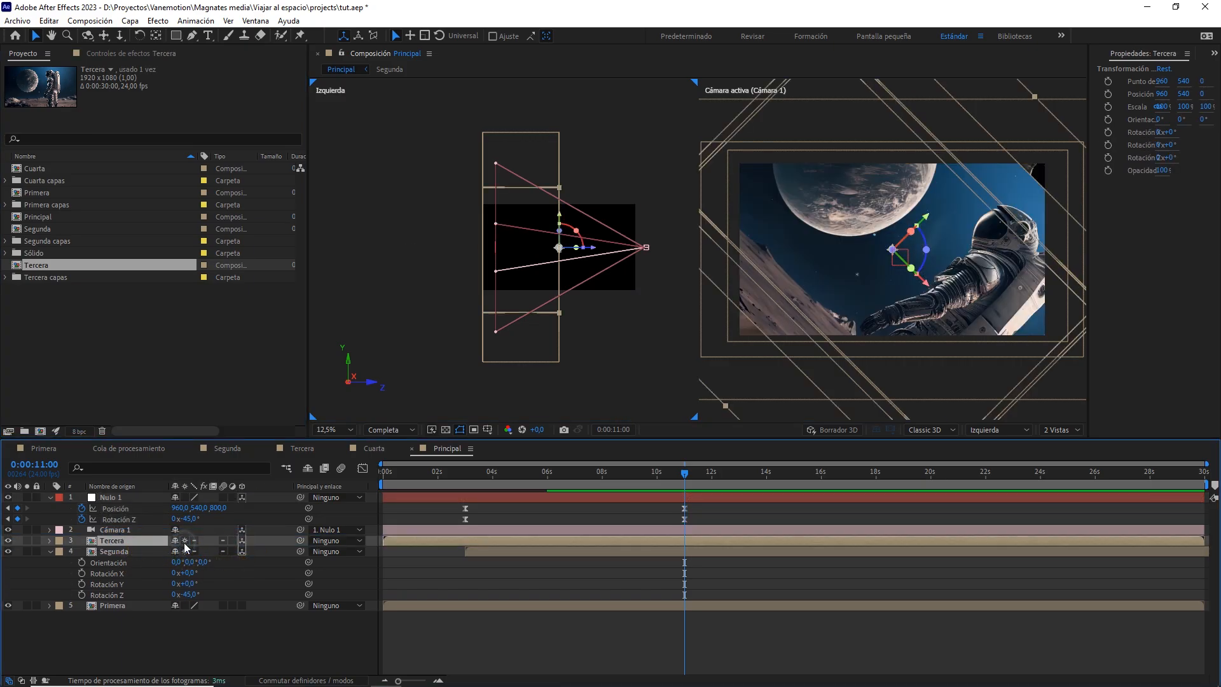
pyautogui.moveTo(426, 539); pyautogui.dragTo(582, 539)
pyautogui.press('[')
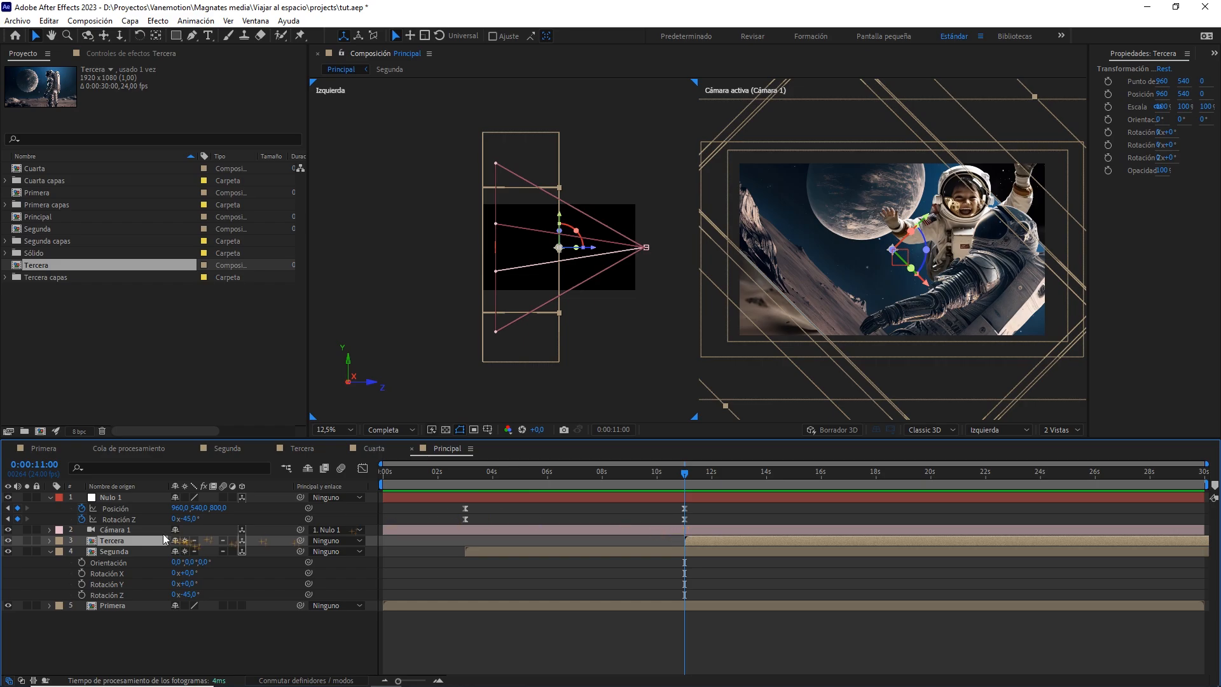
# Move the Tercera layer along the Z axis to about -1780, until its planet is almost out of the camera's frame
pyautogui.moveTo(547, 322); pyautogui.dragTo(460, 324)
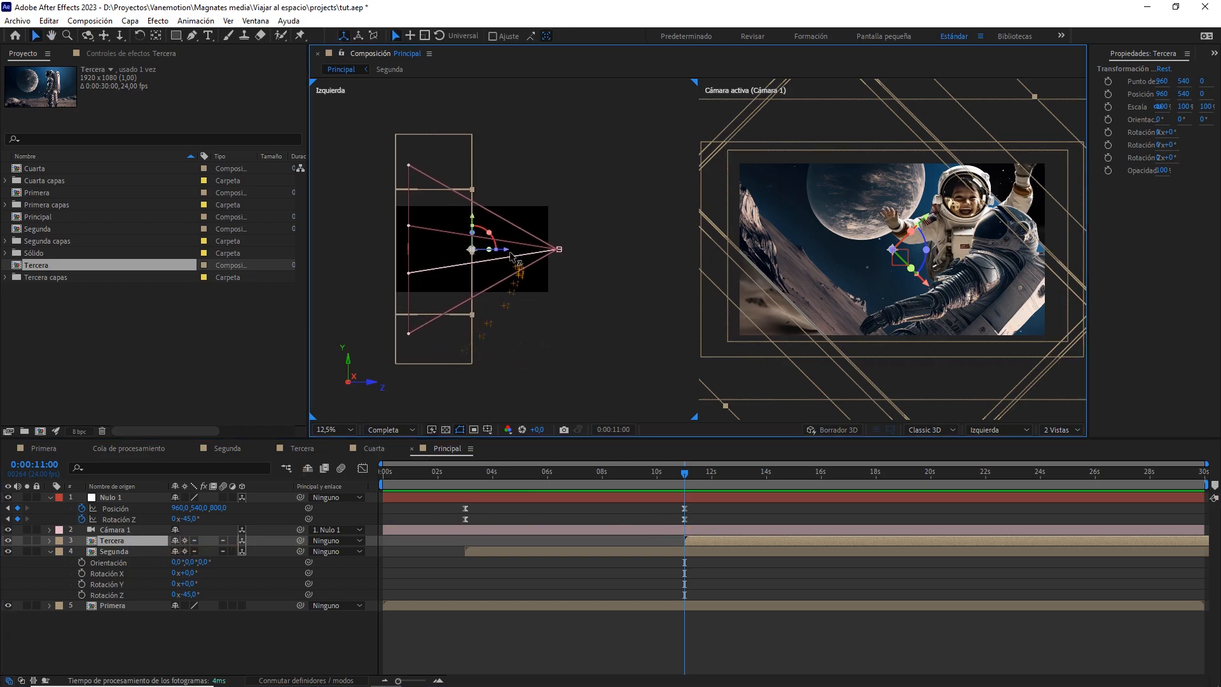
pyautogui.moveTo(512, 256); pyautogui.dragTo(618, 254)
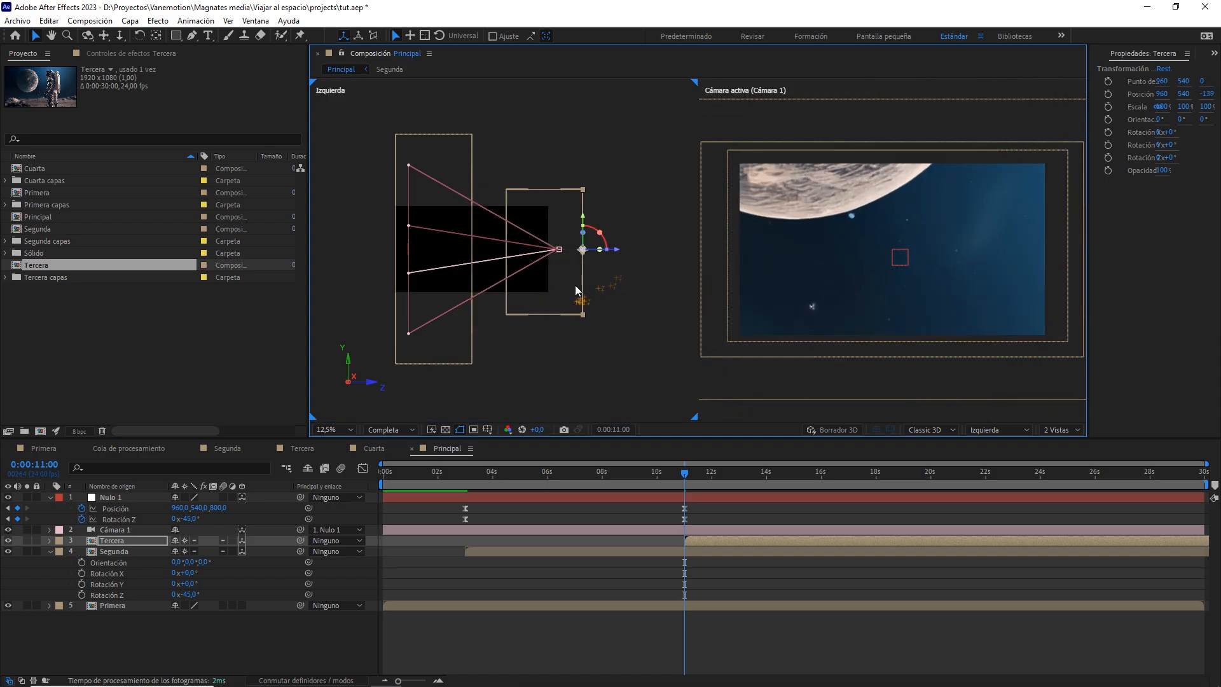
pyautogui.scroll(1, 575, 285)
pyautogui.moveTo(559, 286); pyautogui.dragTo(458, 286)
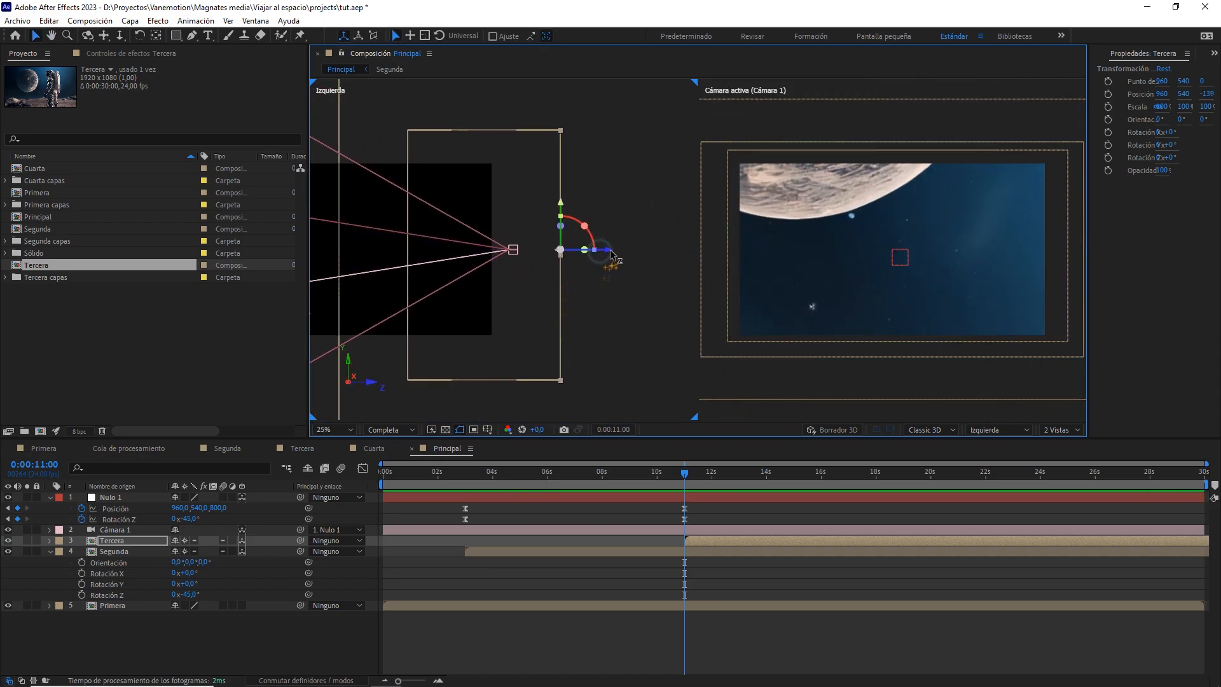
pyautogui.moveTo(610, 254); pyautogui.dragTo(657, 254)
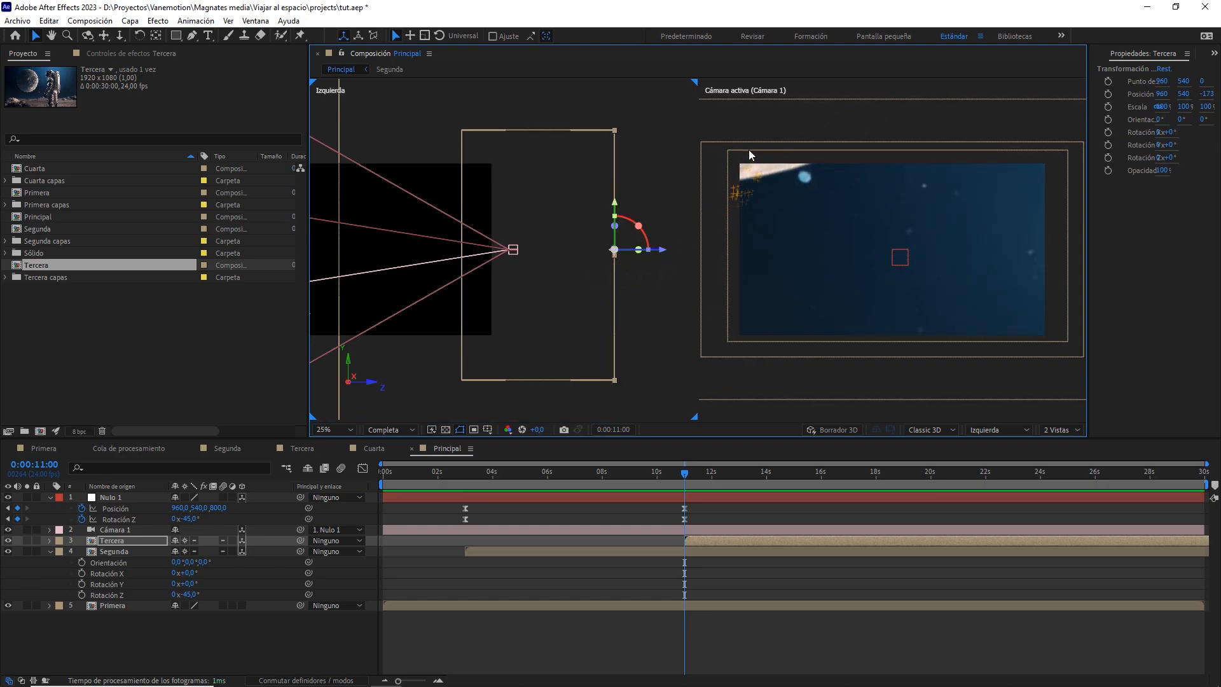
pyautogui.moveTo(661, 255)
pyautogui.mouseDown()
pyautogui.moveTo(648, 256)
pyautogui.moveTo(666, 258)
pyautogui.mouseUp()
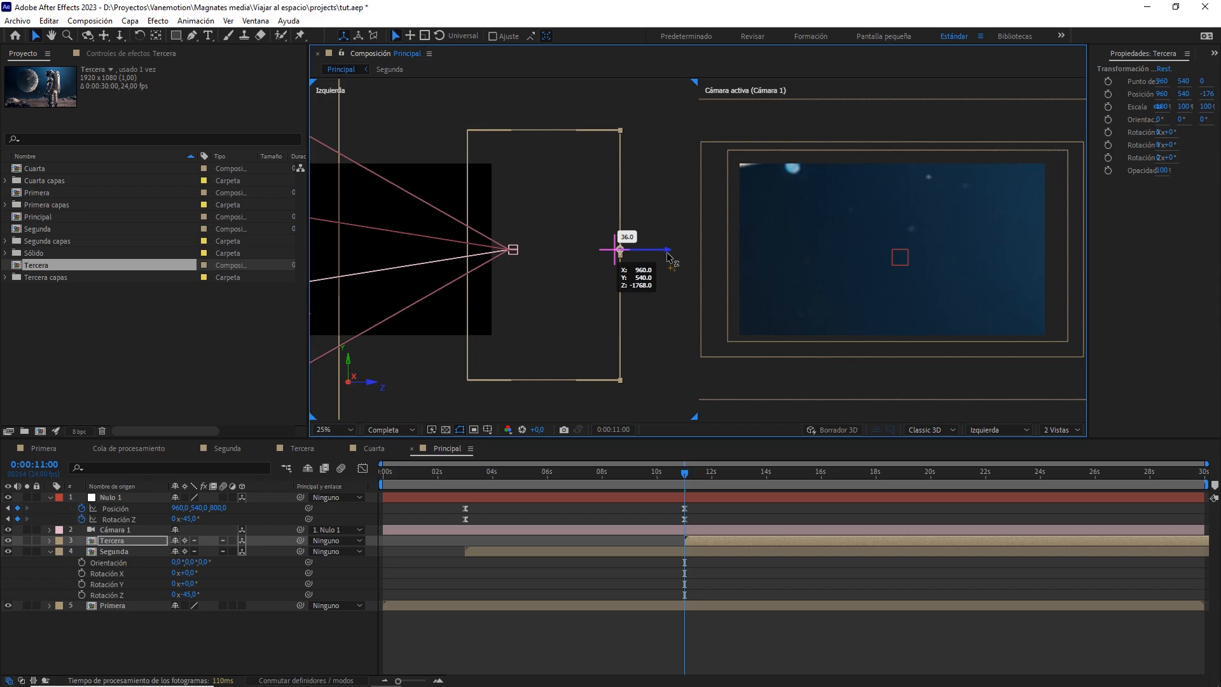
pyautogui.moveTo(669, 256); pyautogui.dragTo(670, 257)
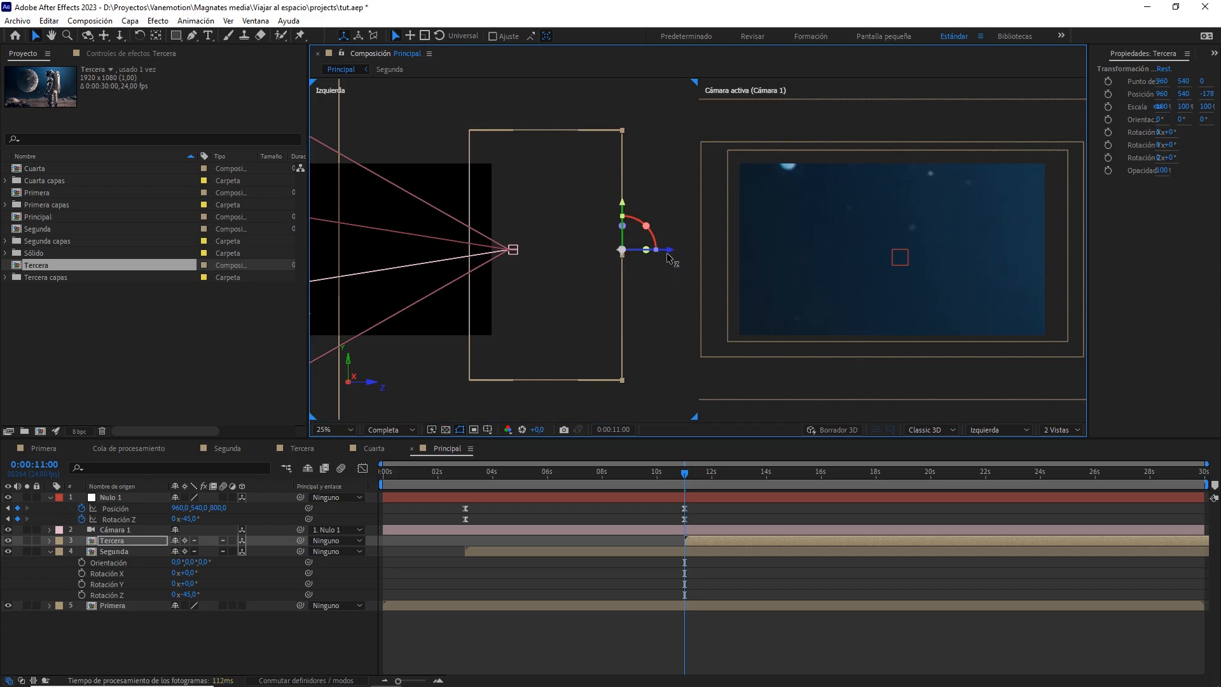
# Add a new 3D null object to Principal and parent Nulo 1 to it
pyautogui.click(261, 566)
pyautogui.rightClick(262, 566)
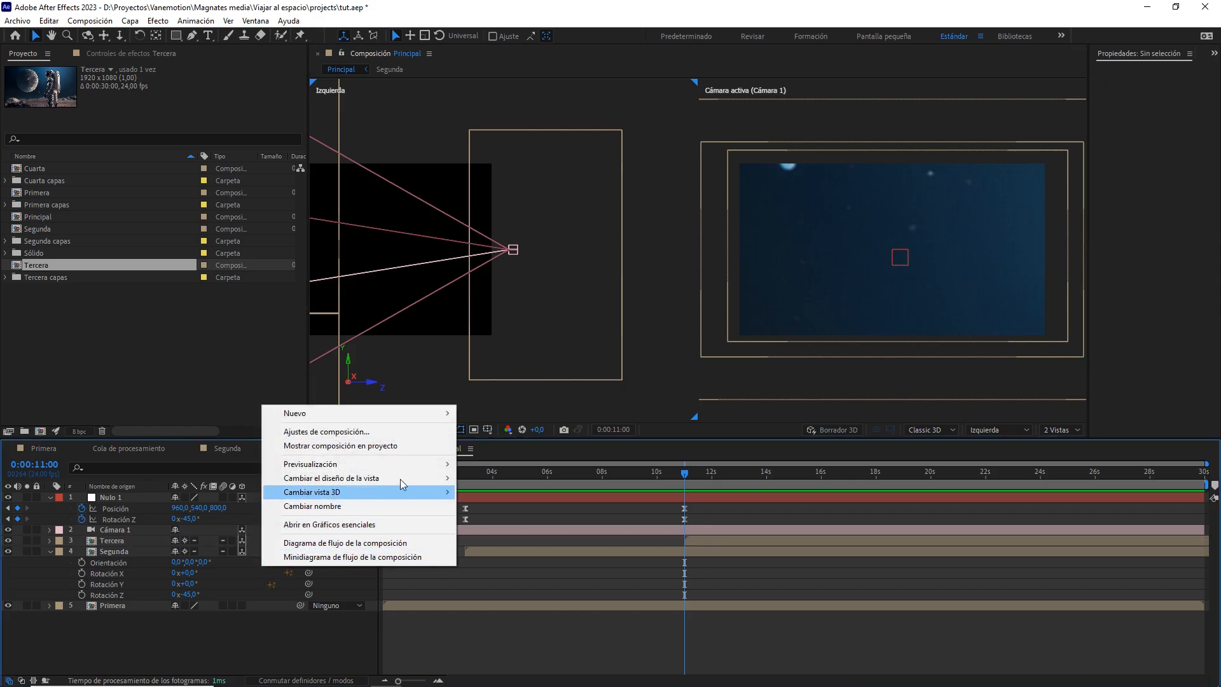
pyautogui.moveTo(423, 412)
pyautogui.click(488, 487)
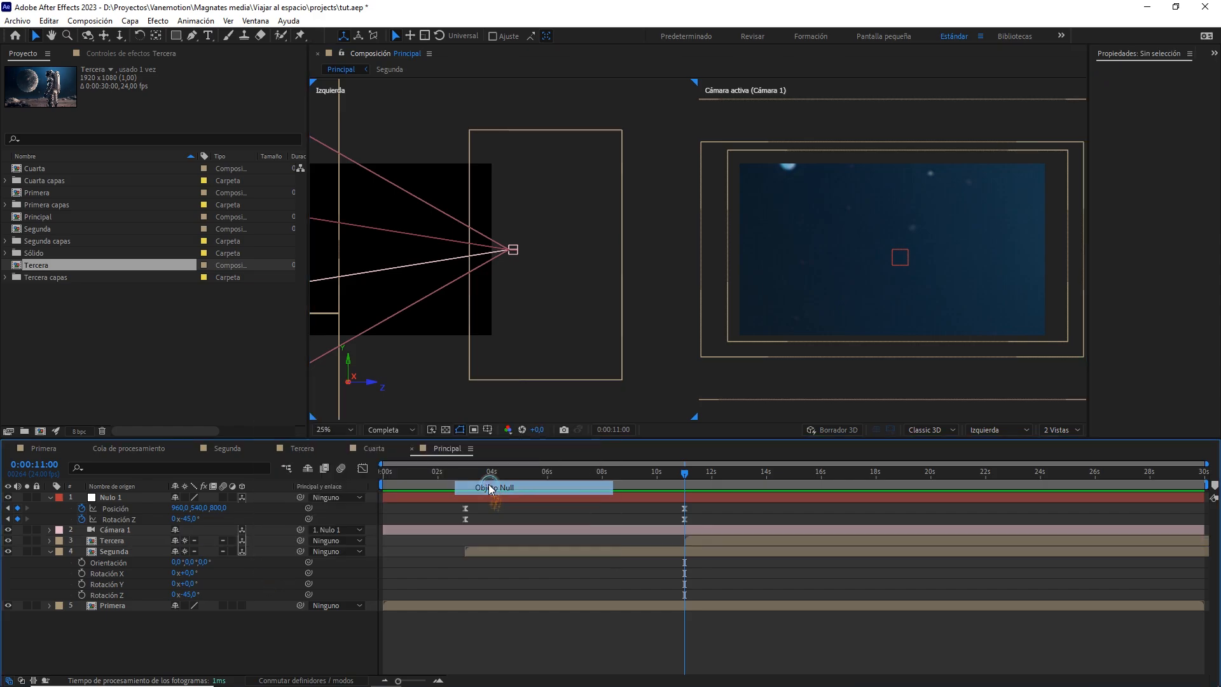
pyautogui.click(147, 508)
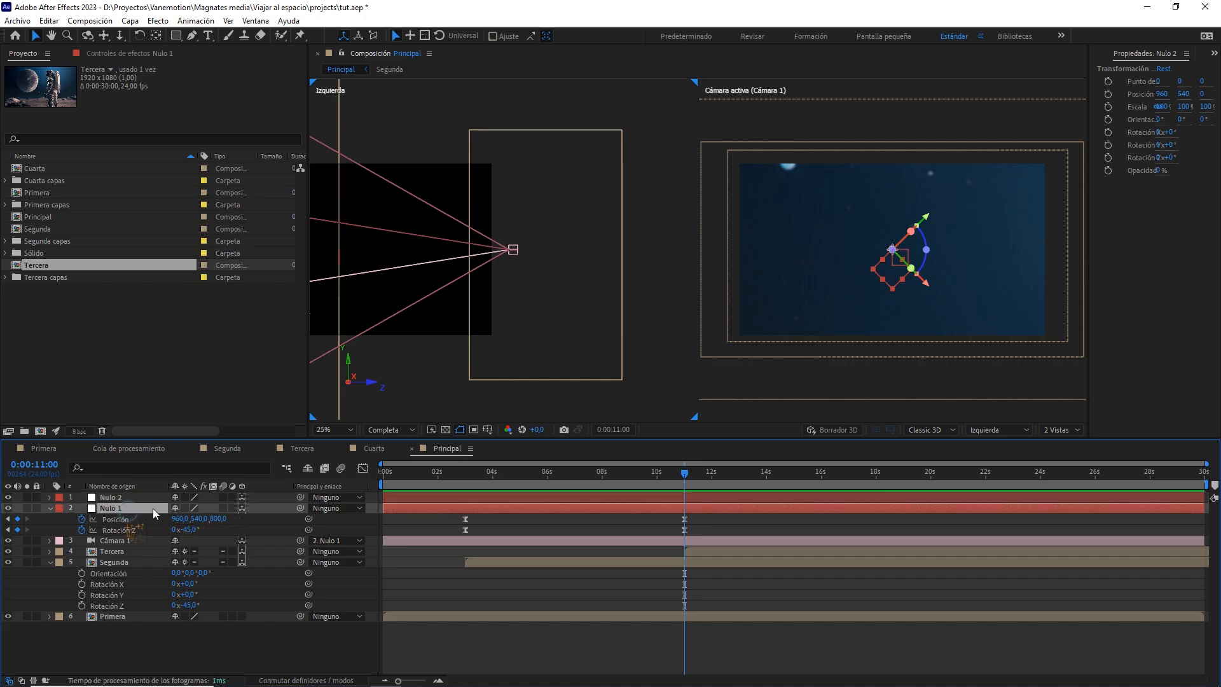
pyautogui.moveTo(278, 504); pyautogui.dragTo(135, 500)
# Keyframe the new null's Position and Z Rotation at 0:00:11:00 and show only its keyframed properties
pyautogui.click(135, 498)
pyautogui.press('p')
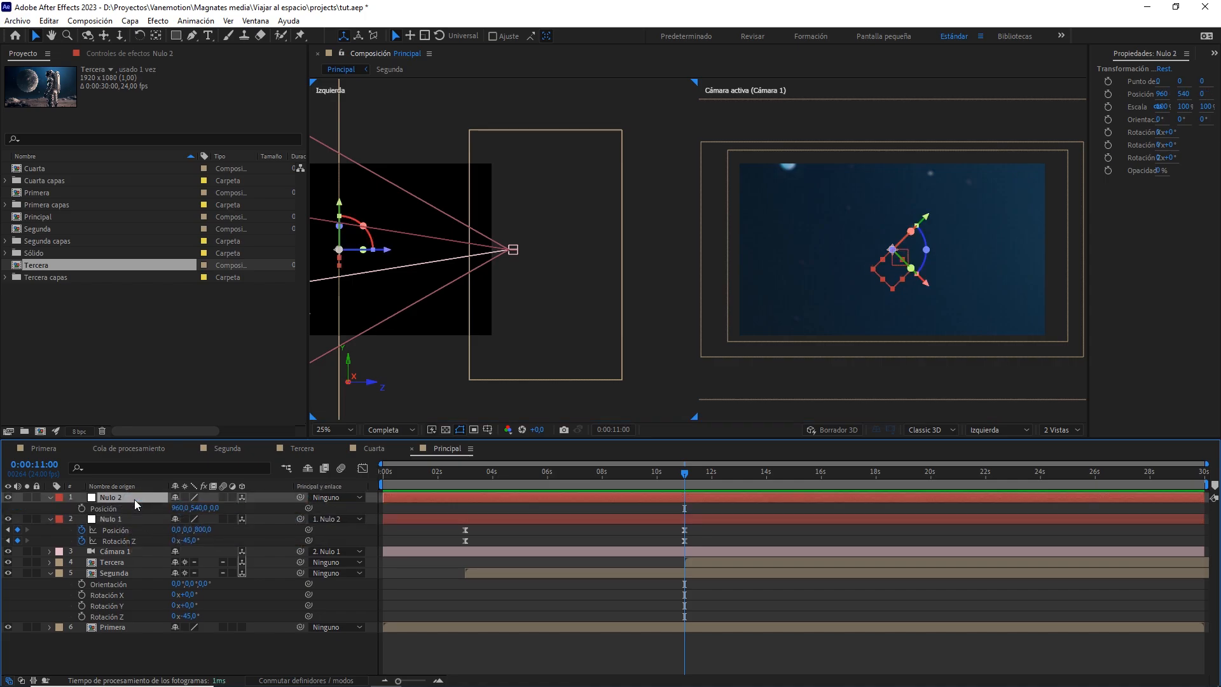
pyautogui.click(82, 509)
pyautogui.press('r')
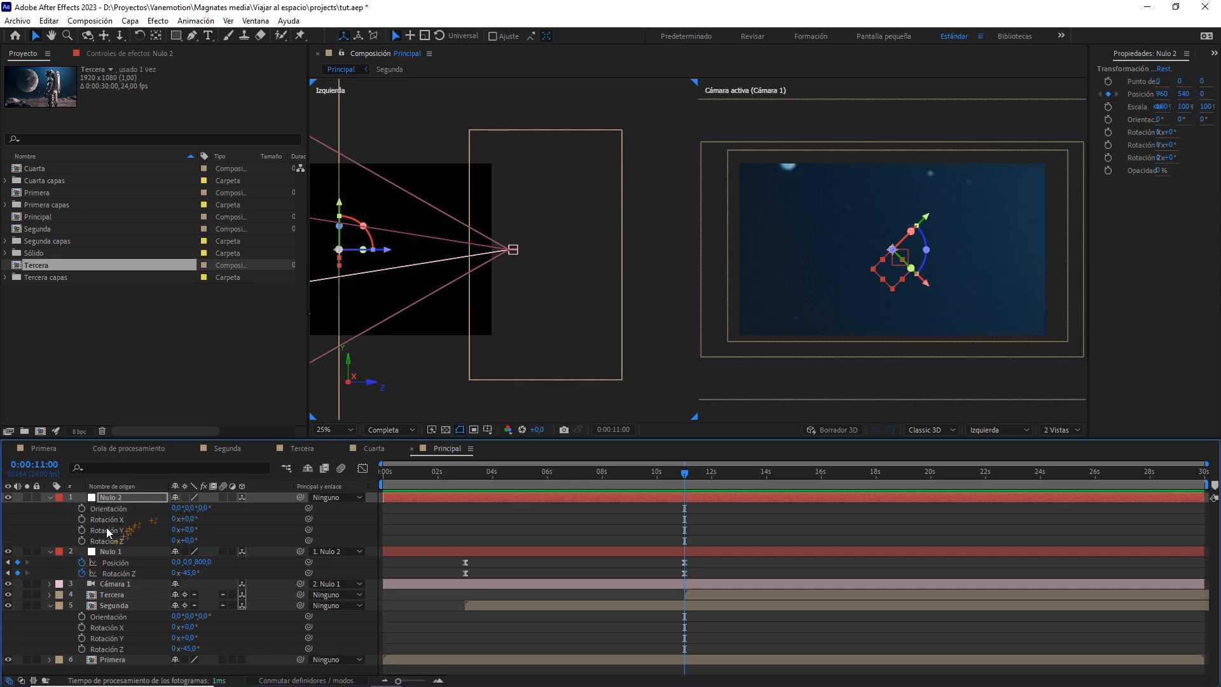
pyautogui.click(82, 540)
pyautogui.click(441, 497)
pyautogui.press('u')
pyautogui.moveTo(703, 505); pyautogui.dragTo(653, 528)
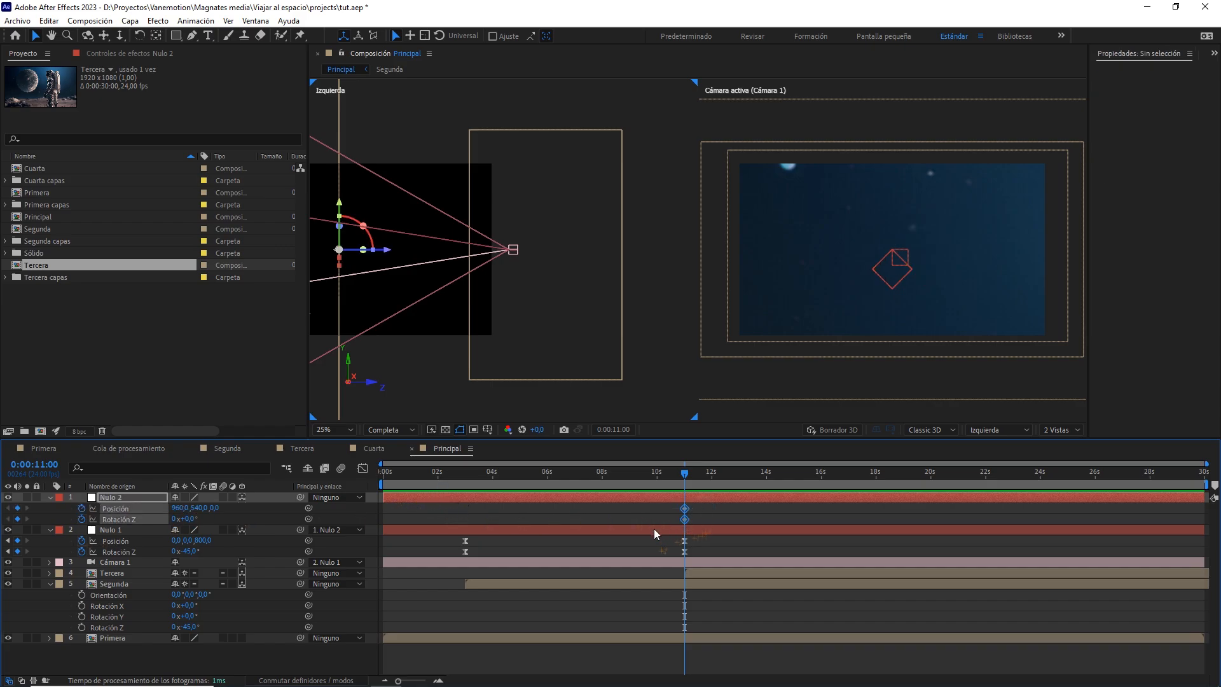
# Move the current time to 0:00:19:00 and set the new null's Z Rotation to 45°
pyautogui.click(49, 466)
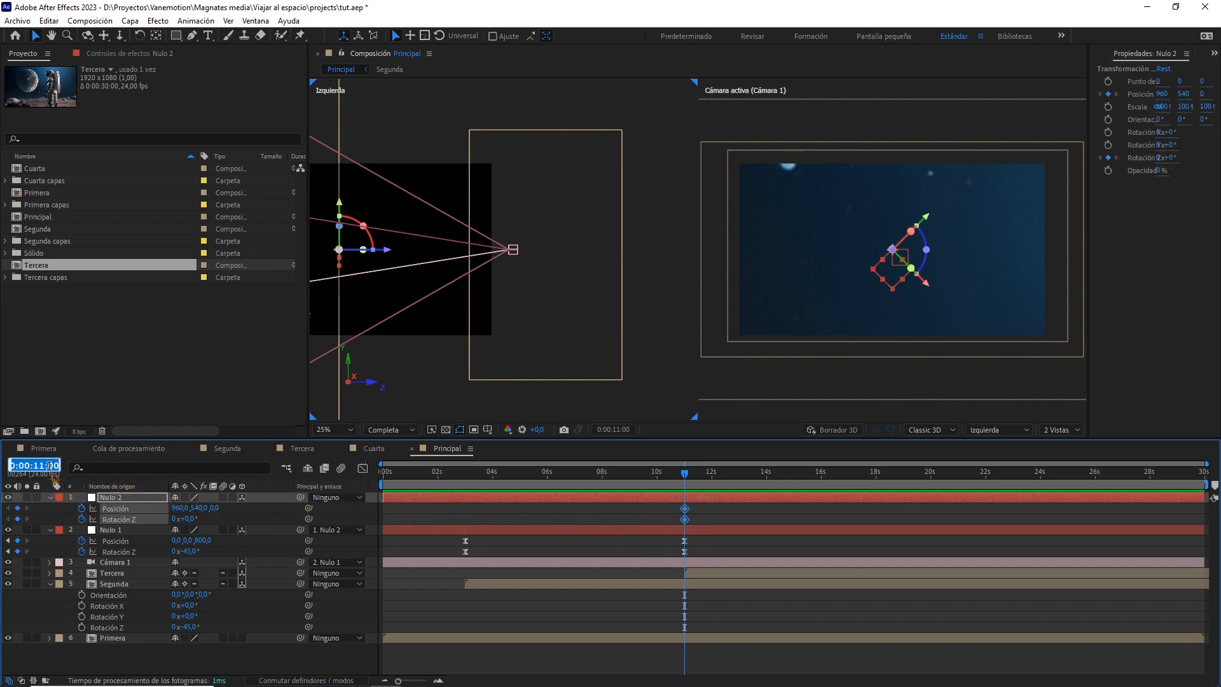
pyautogui.click(43, 465)
pyautogui.press('Return')
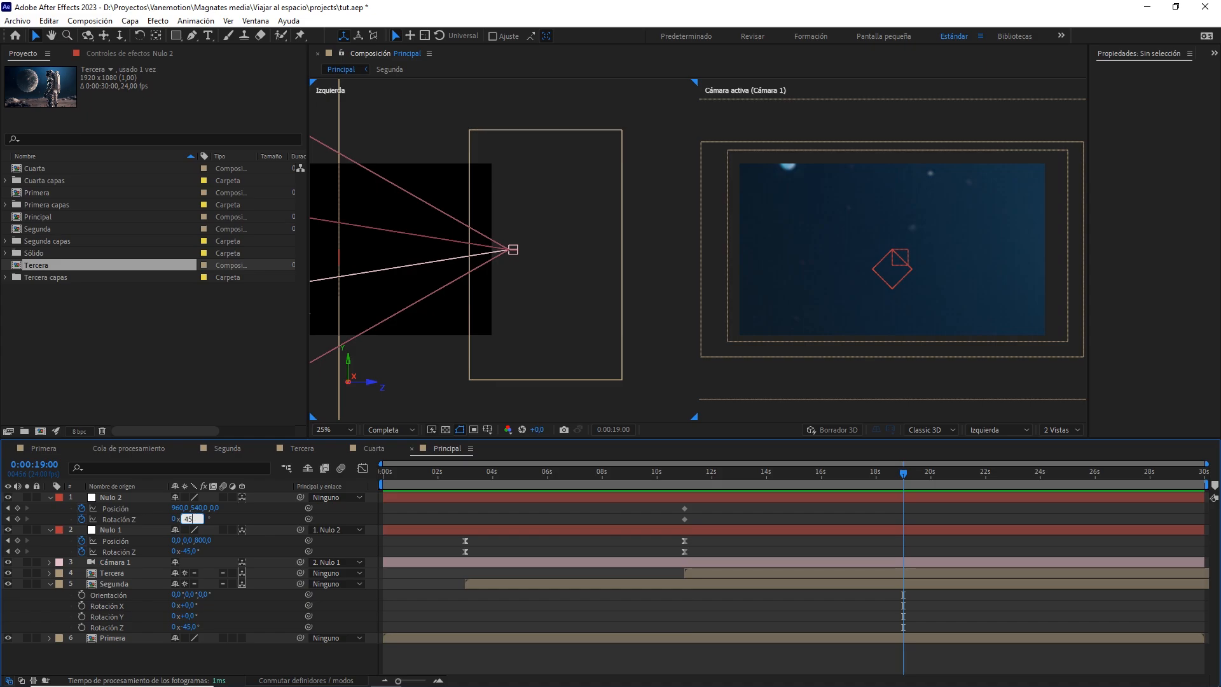
pyautogui.press('Return')
# Set Nulo 2's Z position to -2300 at 0:00:19:00, pulling the camera back to frame the Tercera astronaut and planet
pyautogui.press(',')
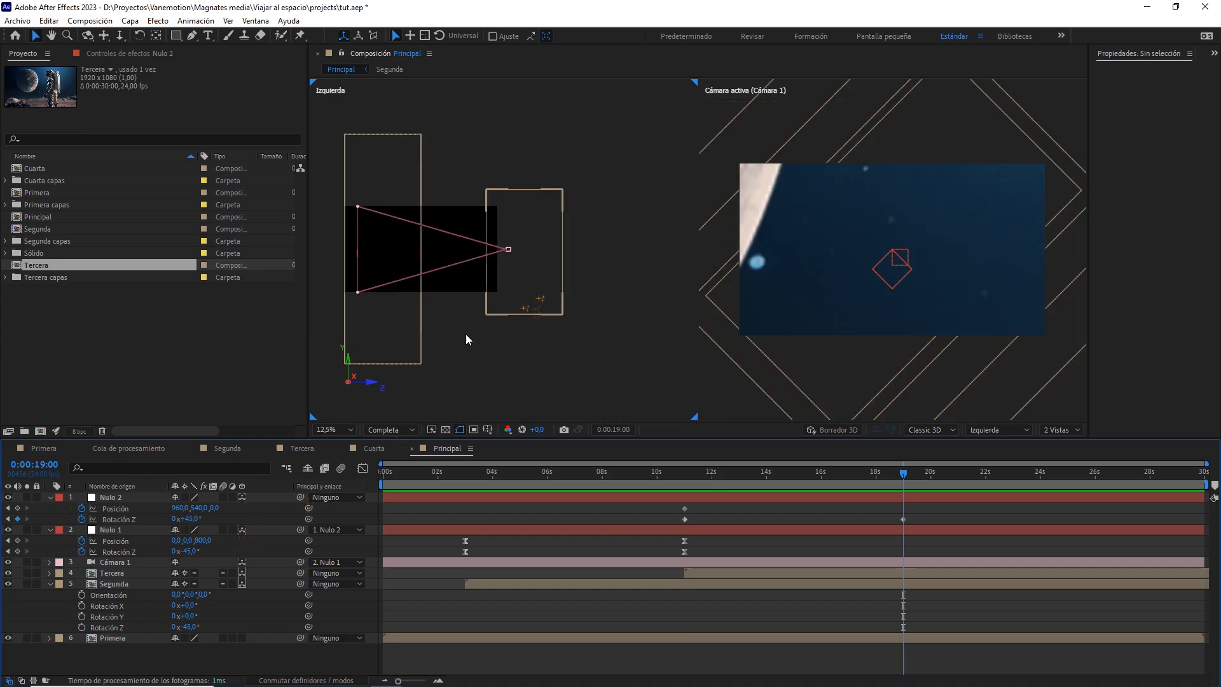
pyautogui.click(145, 499)
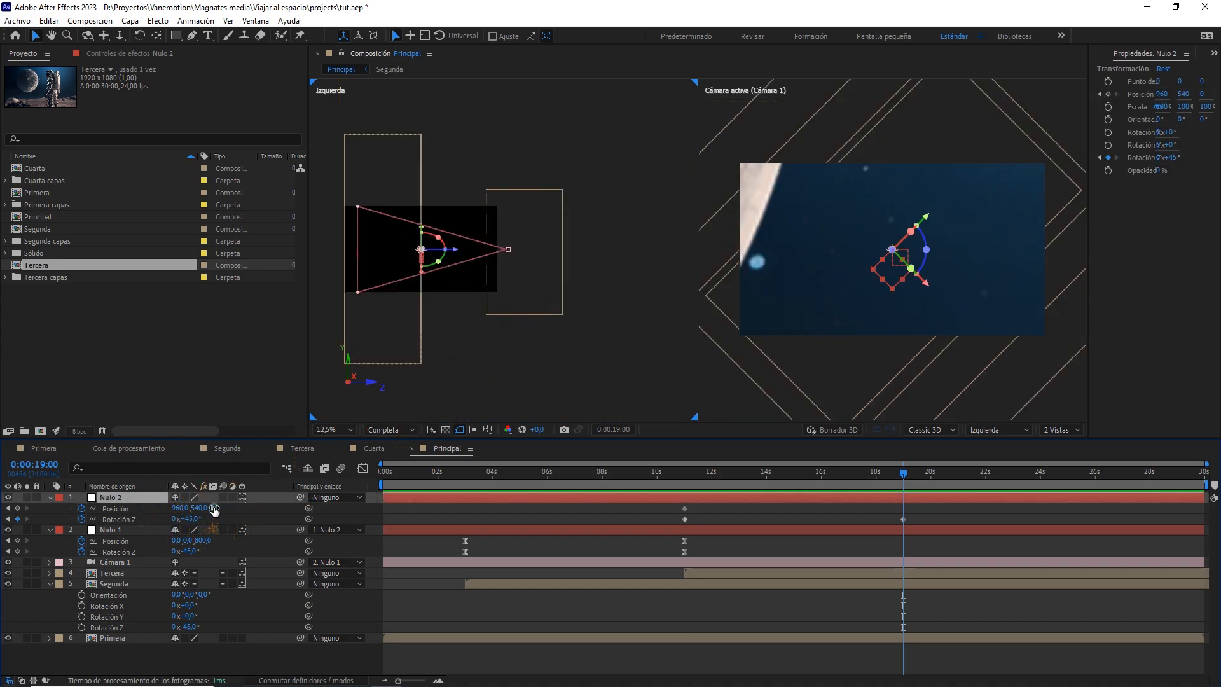
pyautogui.moveTo(214, 510); pyautogui.dragTo(70, 509)
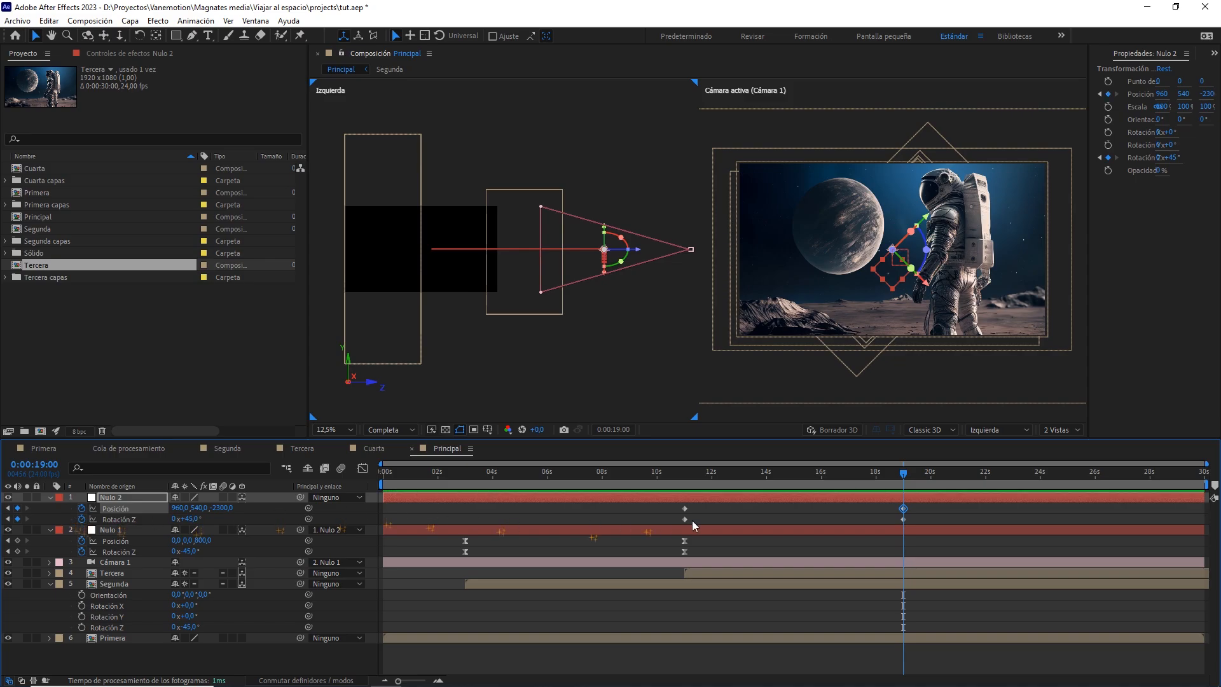
# Apply Easy Ease to Nulo 2's Position and Z Rotation keyframes and reshape their speed curve for a fast start and long slowdown
pyautogui.moveTo(927, 510); pyautogui.dragTo(645, 518)
pyautogui.press('F9')
pyautogui.click(362, 468)
pyautogui.moveTo(953, 580); pyautogui.dragTo(772, 621)
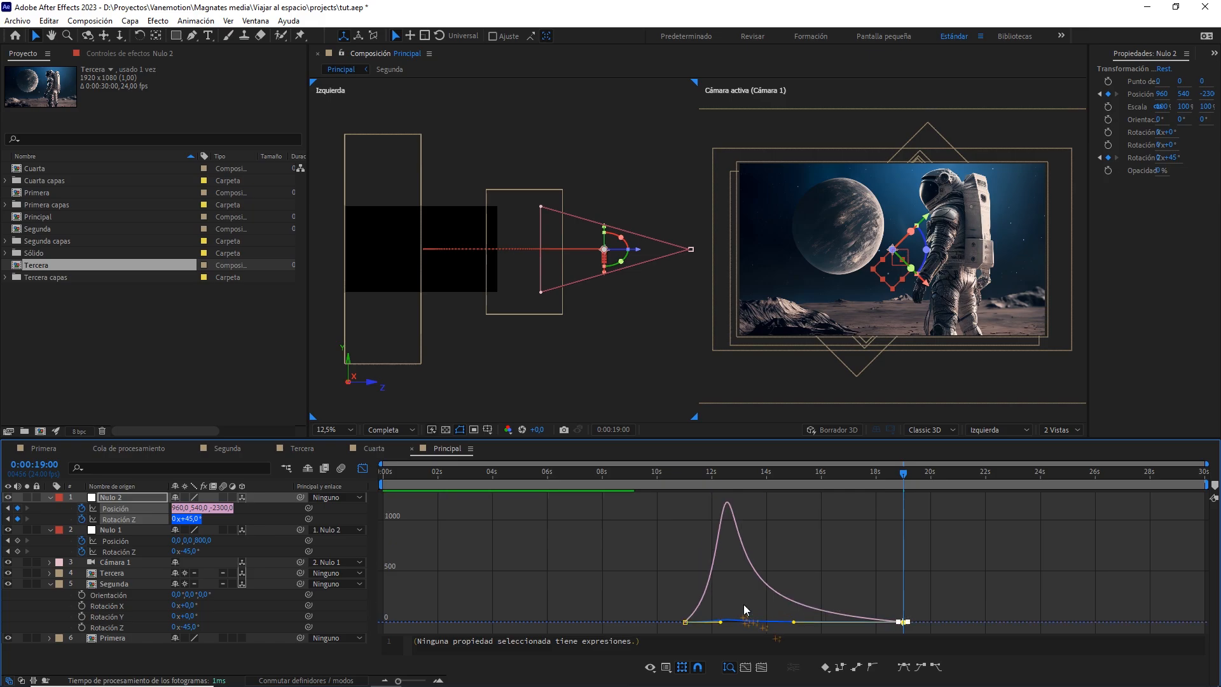
pyautogui.moveTo(735, 583); pyautogui.dragTo(656, 642)
pyautogui.click(363, 467)
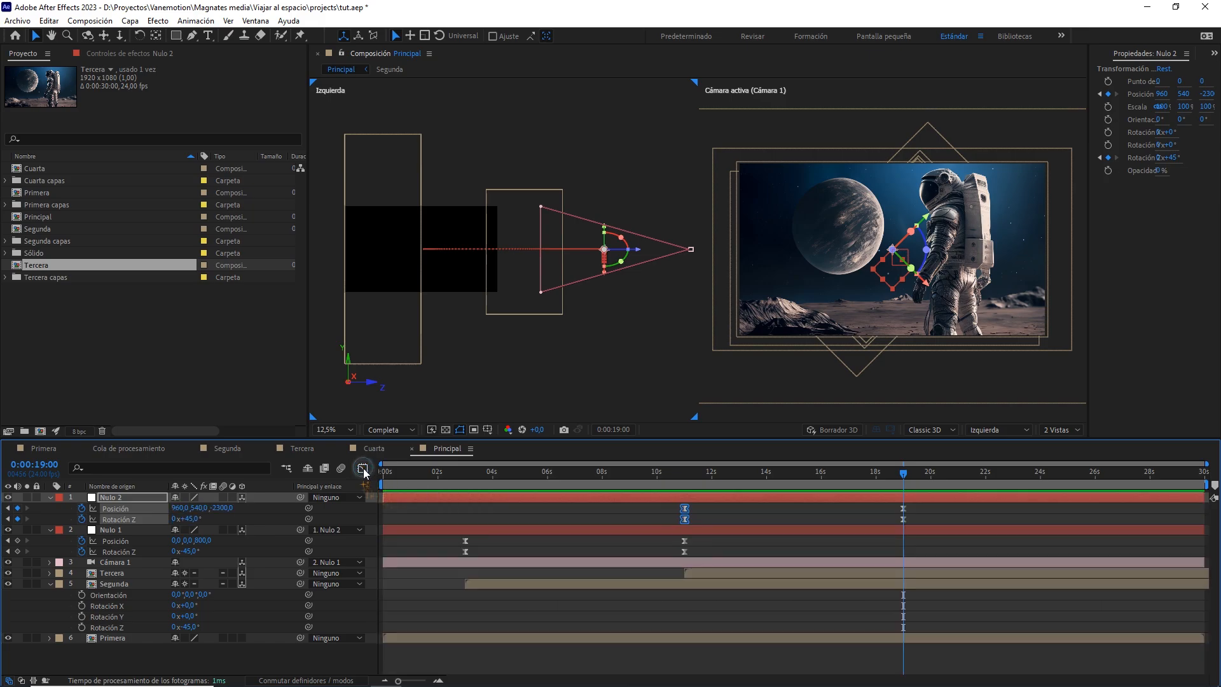
# End Principal's work area at 0:00:20:01 and set the preview resolution to Cuarto
pyautogui.click(930, 478)
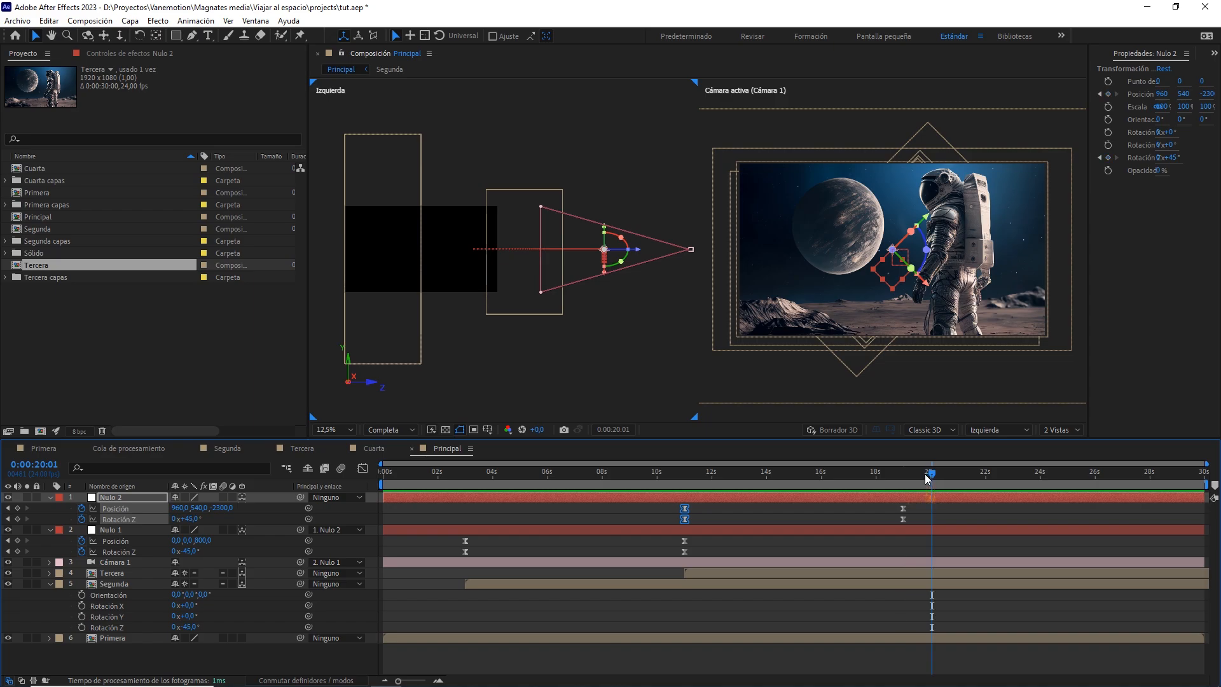
pyautogui.click(391, 429)
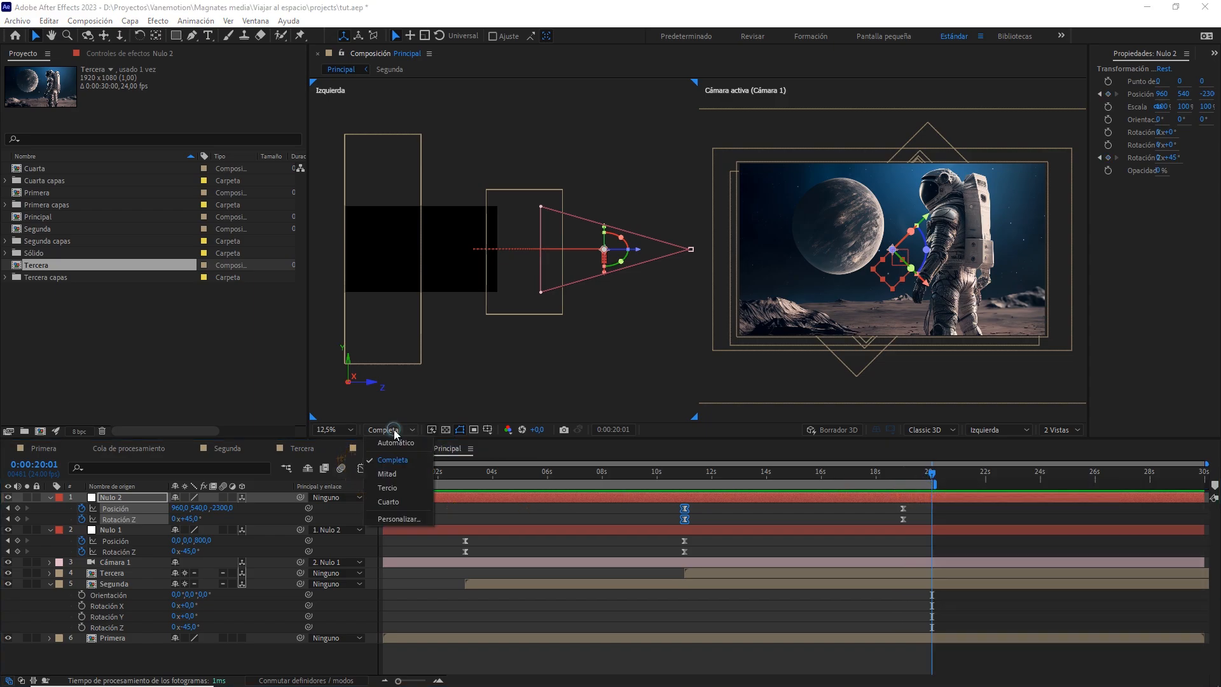
pyautogui.click(398, 502)
# Preview the Principal animation from the beginning to check the camera's transitions between scenes
pyautogui.moveTo(421, 472); pyautogui.dragTo(349, 479)
pyautogui.click(434, 509)
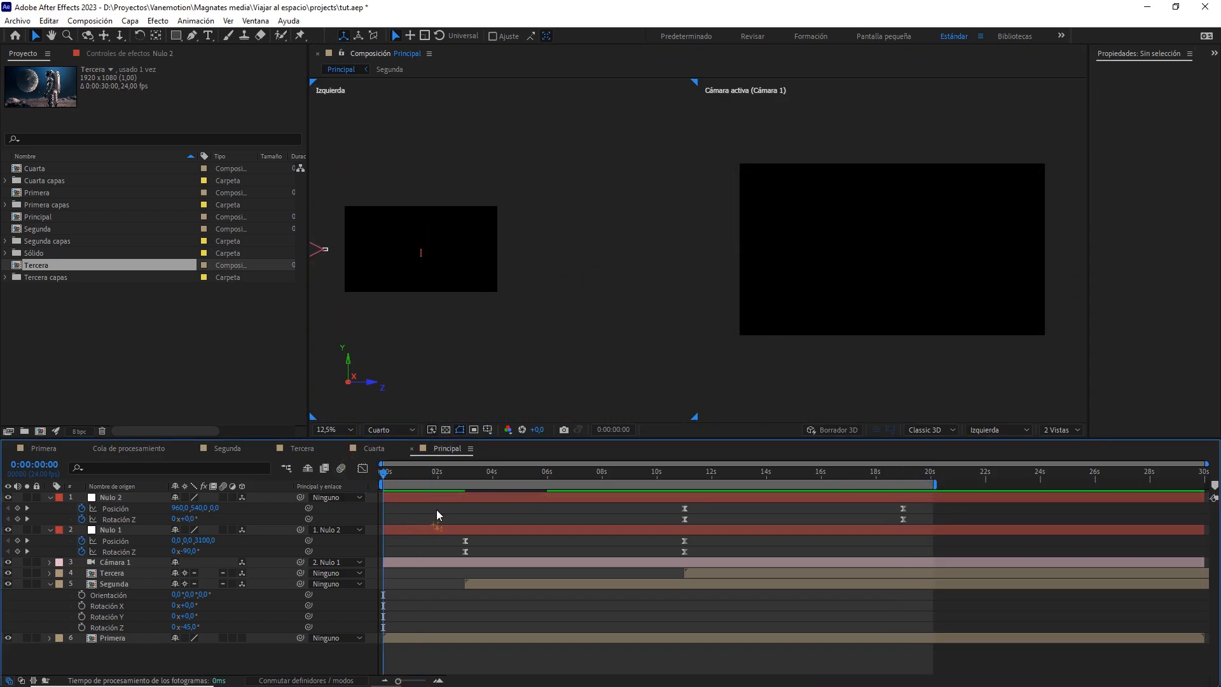
pyautogui.press('space')
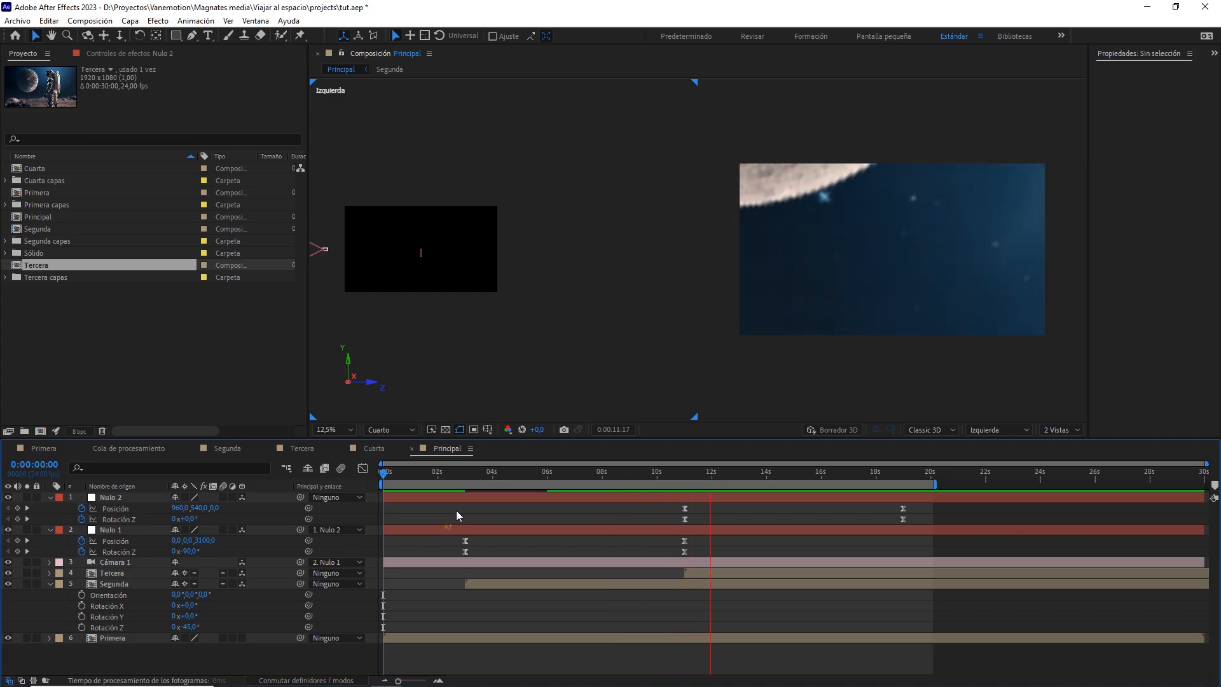
pyautogui.click(646, 475)
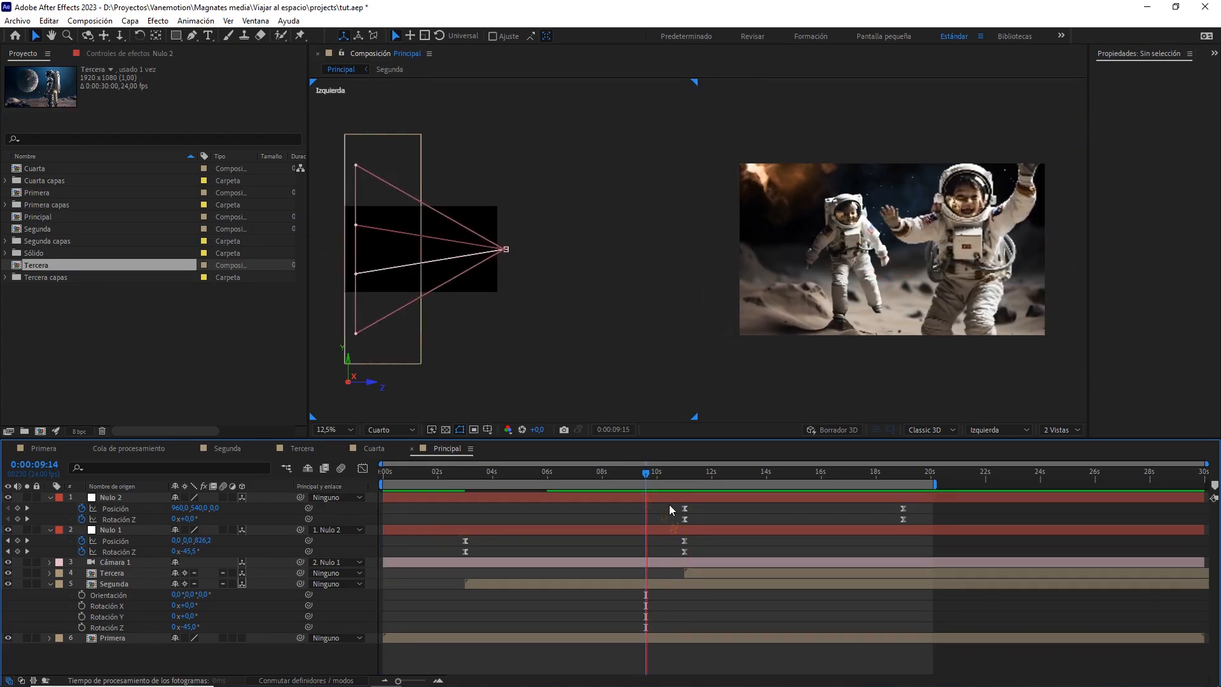
# Shift Nulo 2's keyframes and the Tercera layer earlier so both start at 0:00:09:00
pyautogui.moveTo(687, 476)
pyautogui.mouseDown()
pyautogui.moveTo(669, 477)
pyautogui.moveTo(720, 477)
pyautogui.moveTo(624, 482)
pyautogui.moveTo(683, 481)
pyautogui.mouseUp()
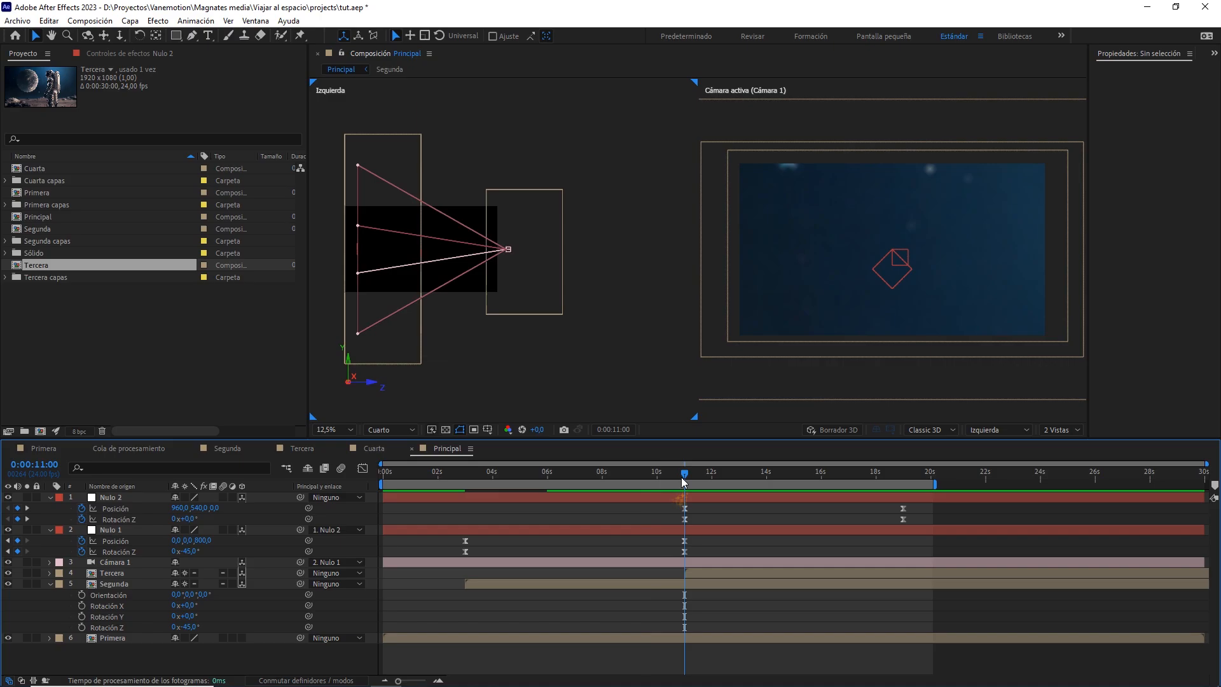
pyautogui.click(35, 464)
pyautogui.moveTo(684, 480); pyautogui.dragTo(629, 482)
pyautogui.moveTo(925, 512); pyautogui.dragTo(663, 518)
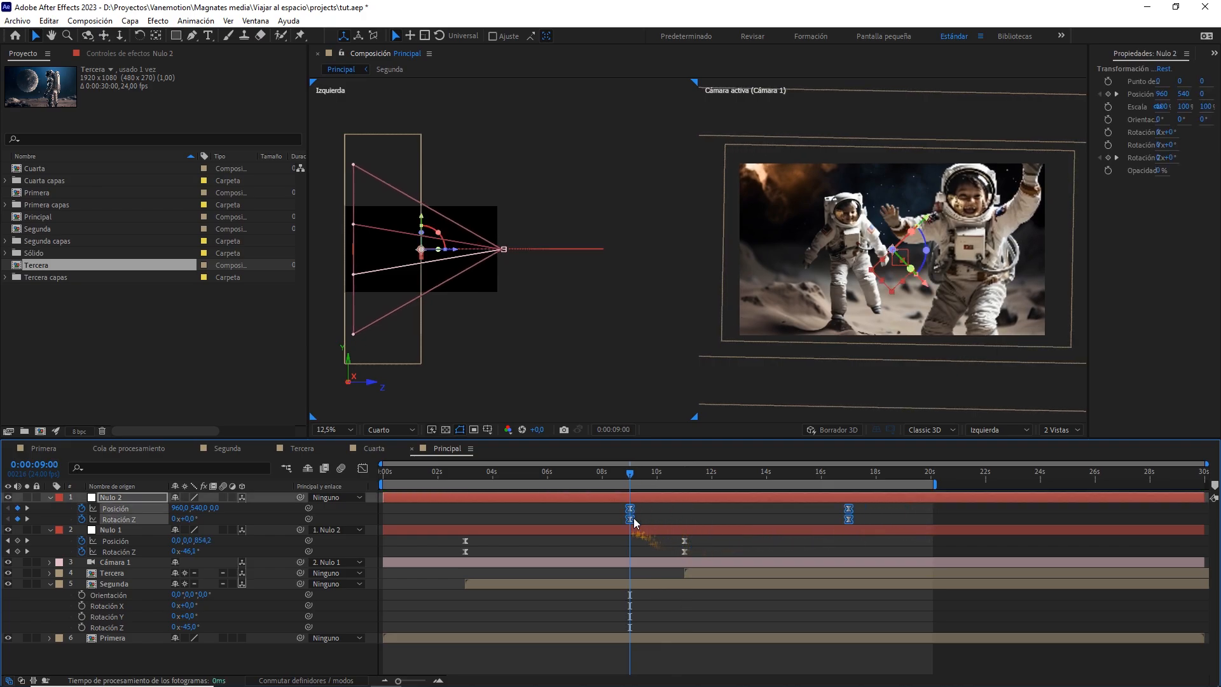
pyautogui.moveTo(711, 572); pyautogui.dragTo(671, 577)
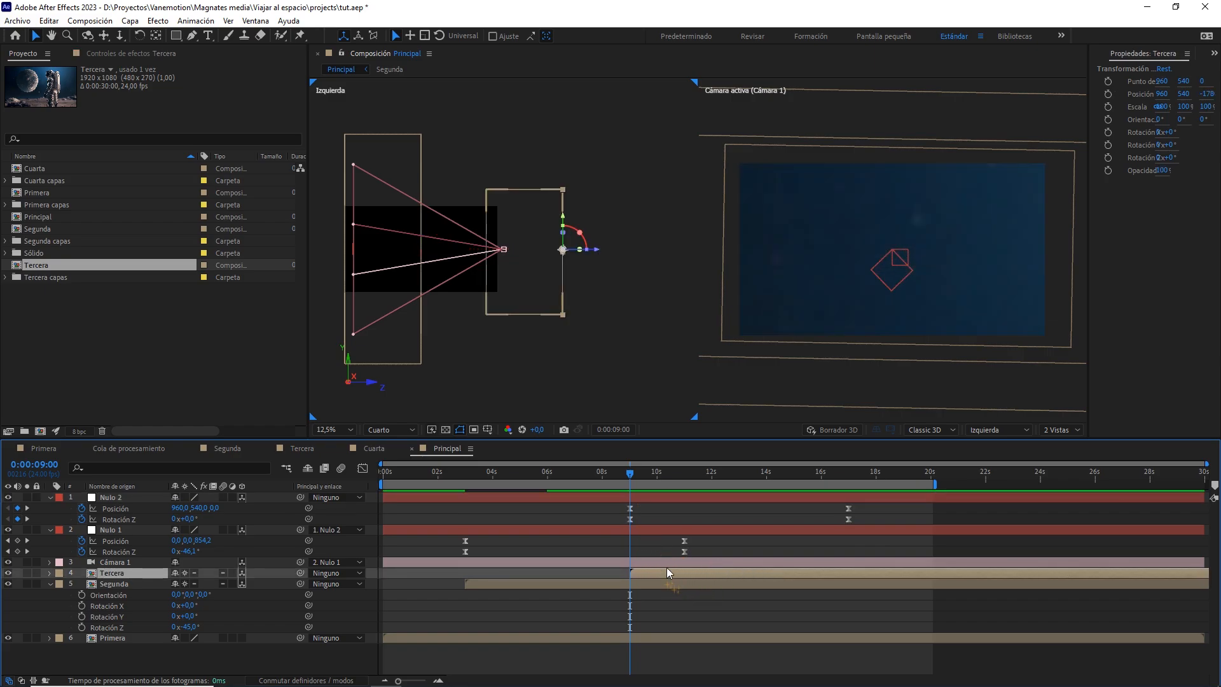
# In the Tercera composition, keyframe bg's Opacity from 0% at 0:00:00:00 to 100% at 0:00:02:00 with Easy Ease
pyautogui.doubleClick(648, 571)
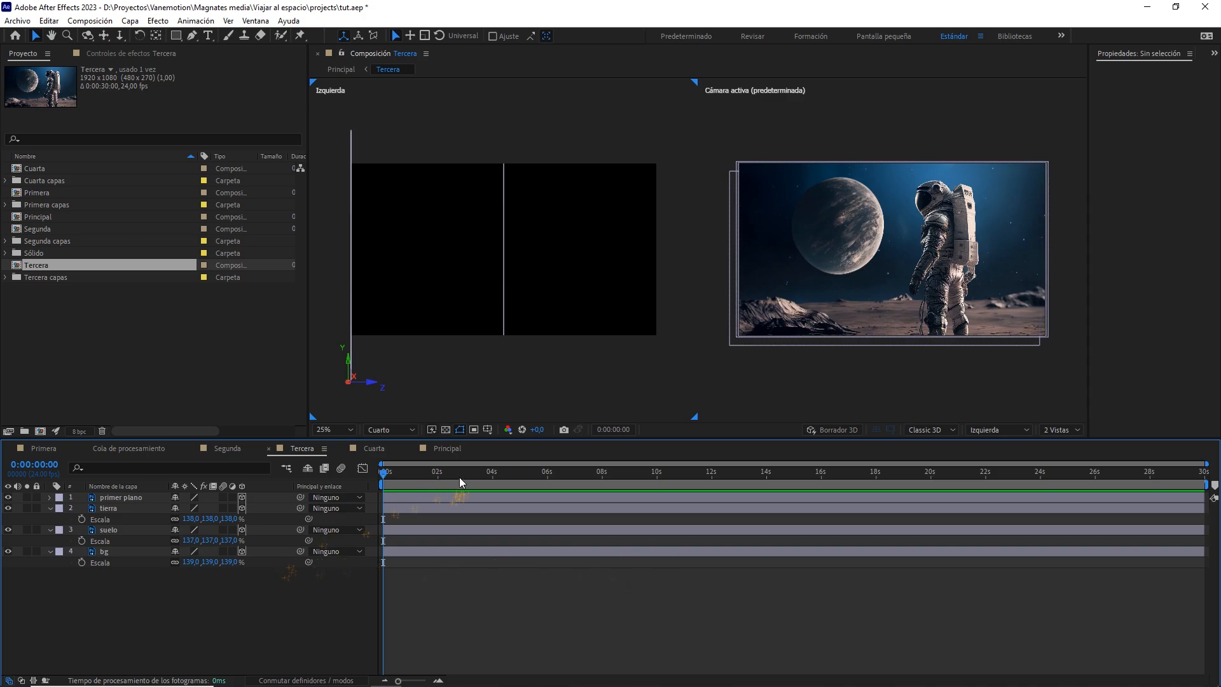
pyautogui.click(127, 551)
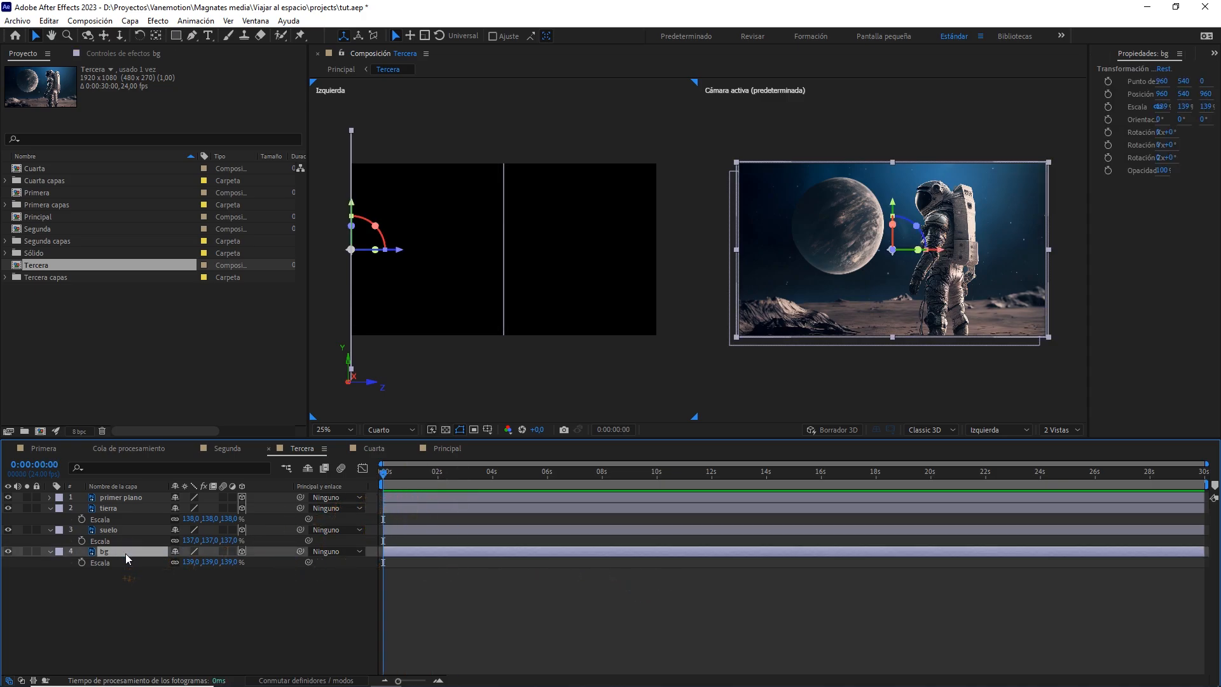
pyautogui.hotkey('alt', 'shift', 't')
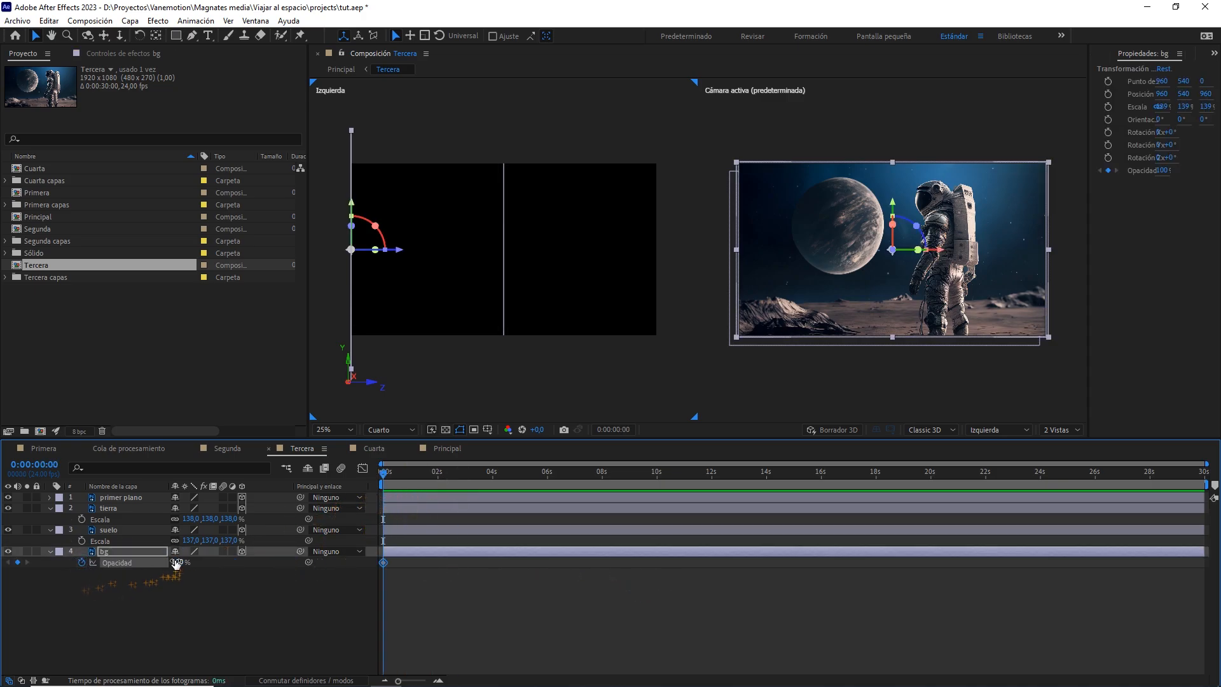
pyautogui.moveTo(176, 563); pyautogui.dragTo(108, 575)
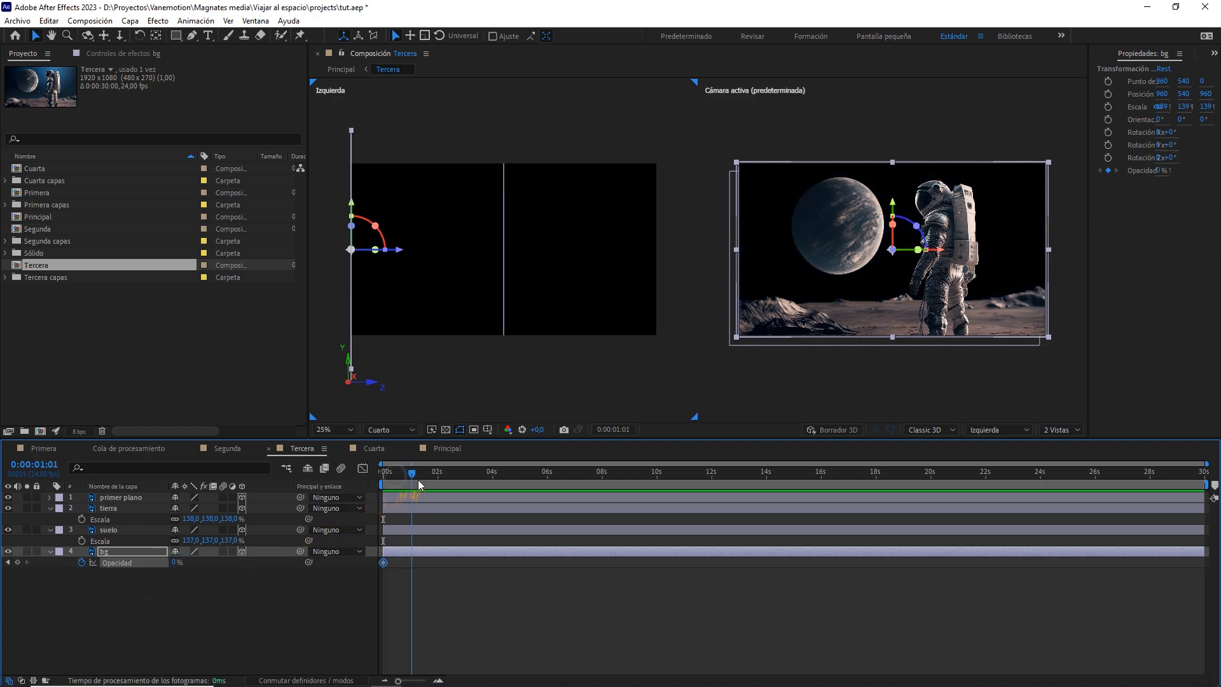
pyautogui.moveTo(436, 488); pyautogui.dragTo(439, 488)
pyautogui.click(170, 567)
pyautogui.moveTo(175, 562); pyautogui.dragTo(325, 562)
pyautogui.moveTo(475, 599); pyautogui.dragTo(376, 560)
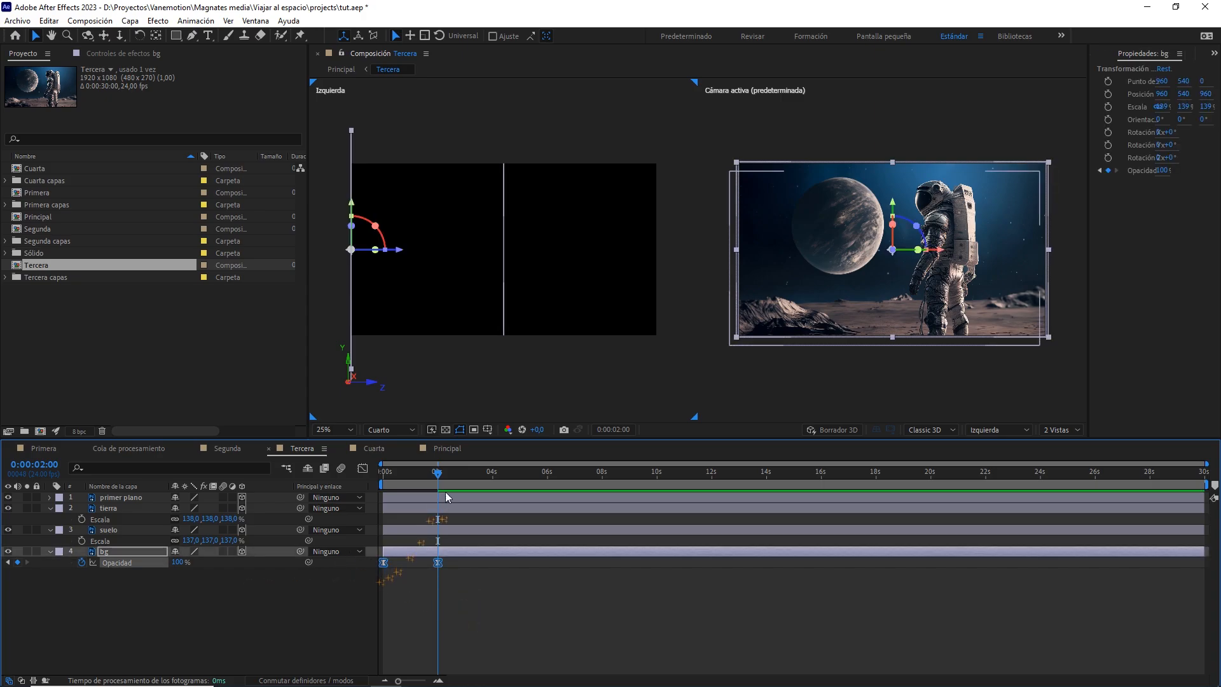
# Return to Principal and examine the fade from Segunda to Tercera around 0:00:10:03
pyautogui.click(447, 449)
pyautogui.click(672, 476)
pyautogui.moveTo(663, 480); pyautogui.dragTo(659, 480)
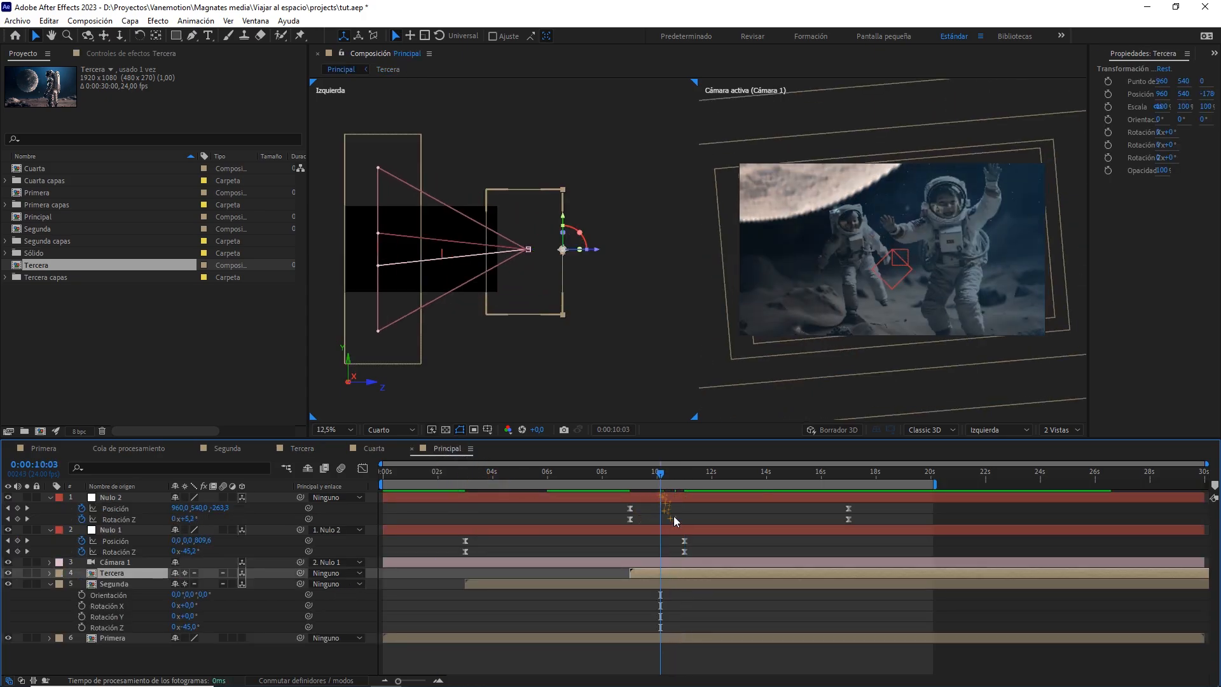
pyautogui.click(673, 532)
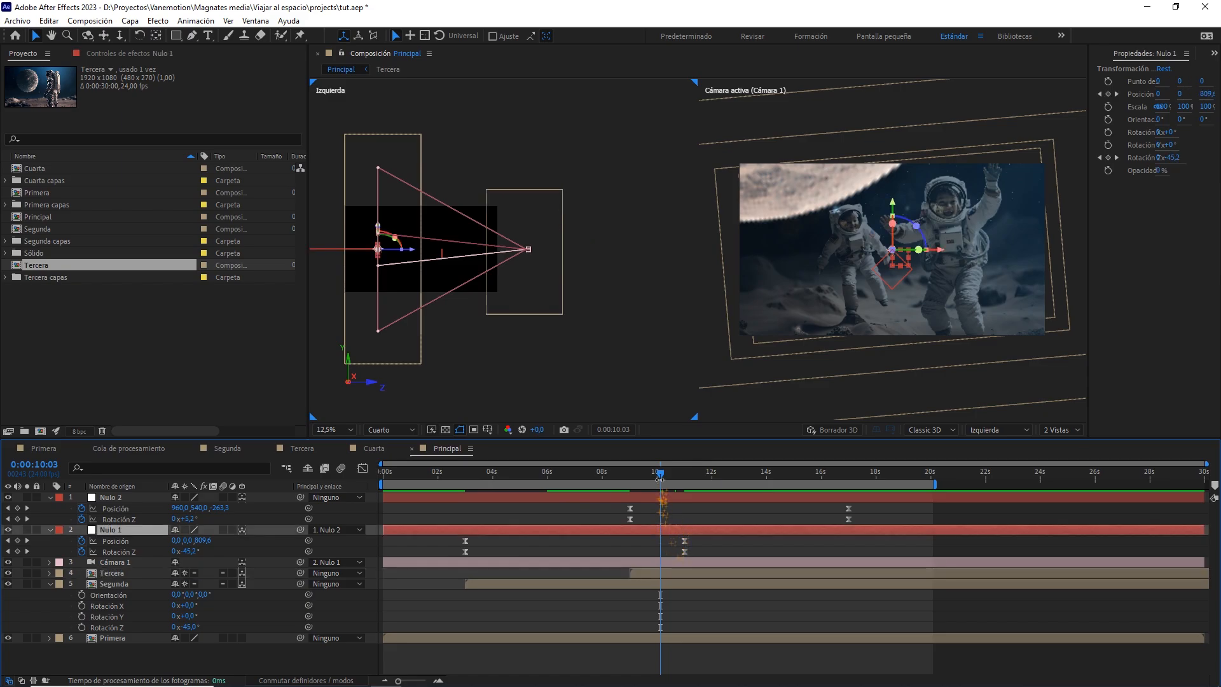
pyautogui.moveTo(660, 477)
pyautogui.mouseDown()
pyautogui.moveTo(673, 476)
pyautogui.moveTo(644, 476)
pyautogui.mouseUp()
pyautogui.click(617, 499)
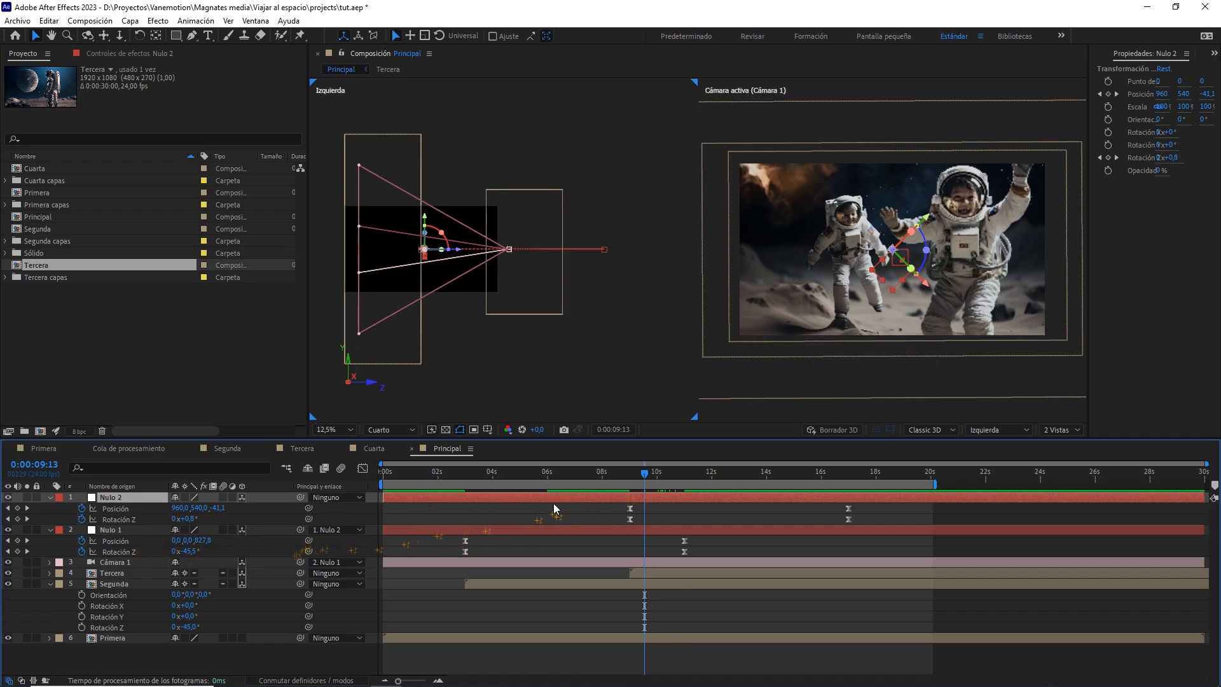
# Preview Principal from 0:00:00:00 and replay the transition into Tercera from 0:00:08:14
pyautogui.moveTo(644, 474); pyautogui.dragTo(380, 486)
pyautogui.click(417, 509)
pyautogui.press('space')
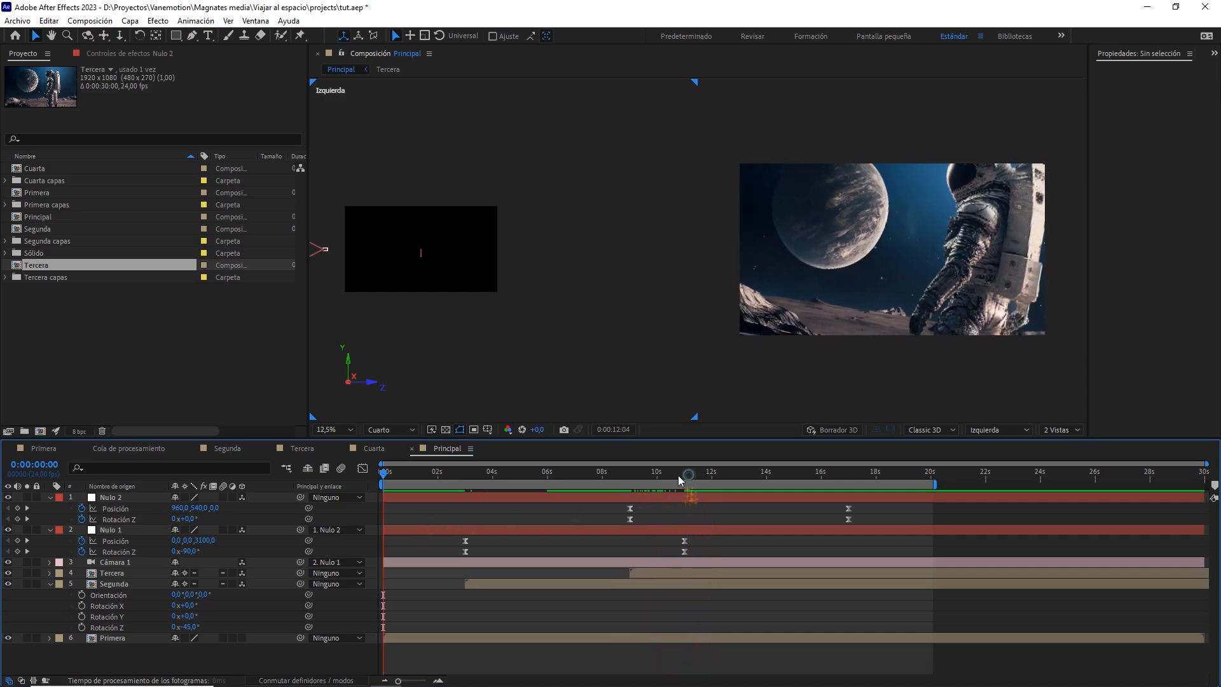
pyautogui.click(618, 475)
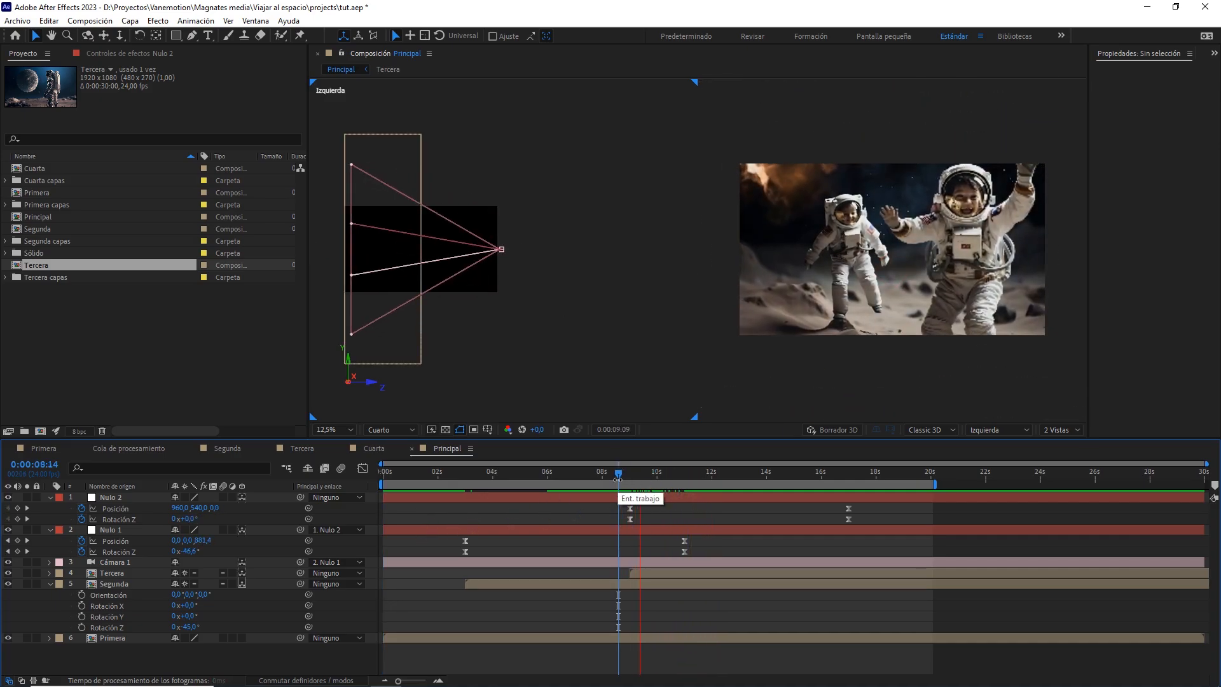
pyautogui.press('space')
# Examine how the overlapping Nulo 1 and Nulo 2 movements blend, playing the transition from 0:00:08:05
pyautogui.moveTo(632, 477); pyautogui.dragTo(677, 480)
pyautogui.click(677, 528)
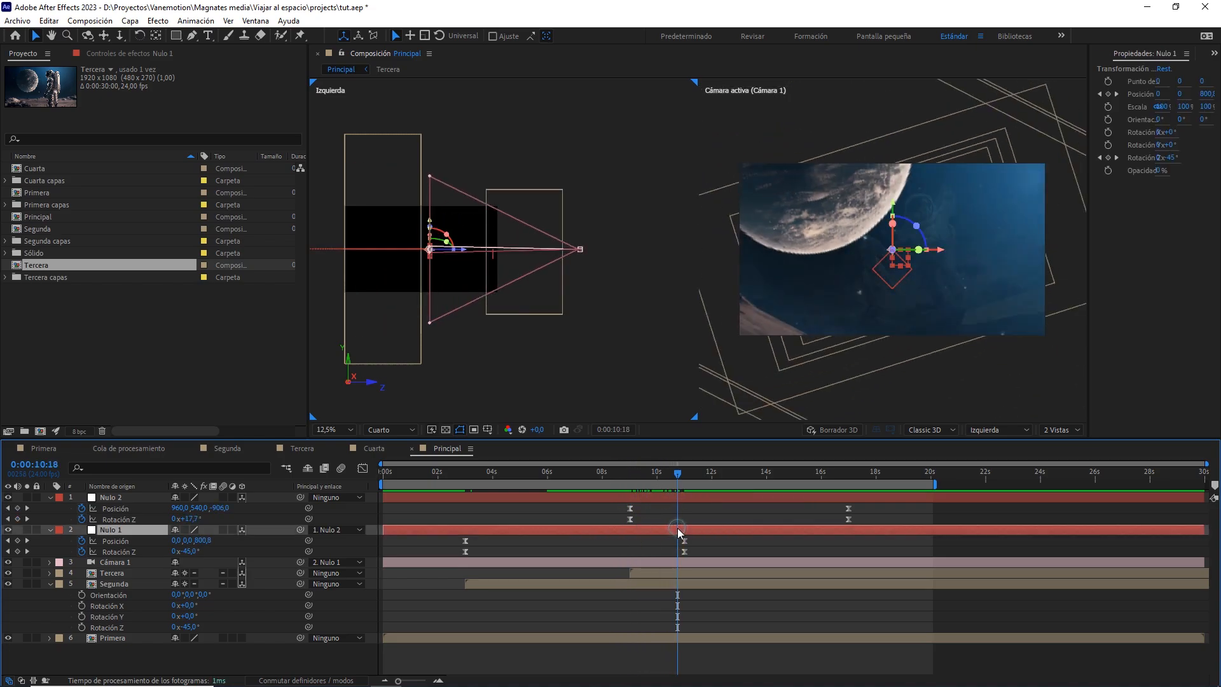
pyautogui.click(644, 494)
pyautogui.click(629, 477)
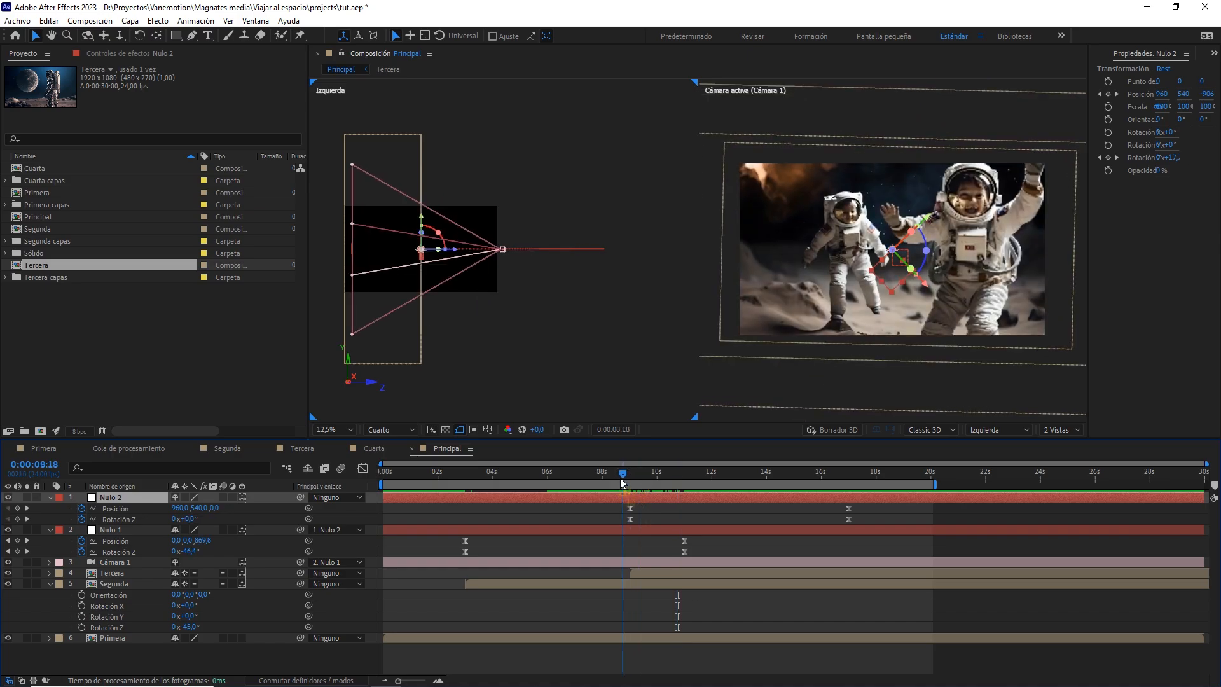
pyautogui.moveTo(634, 478); pyautogui.dragTo(608, 479)
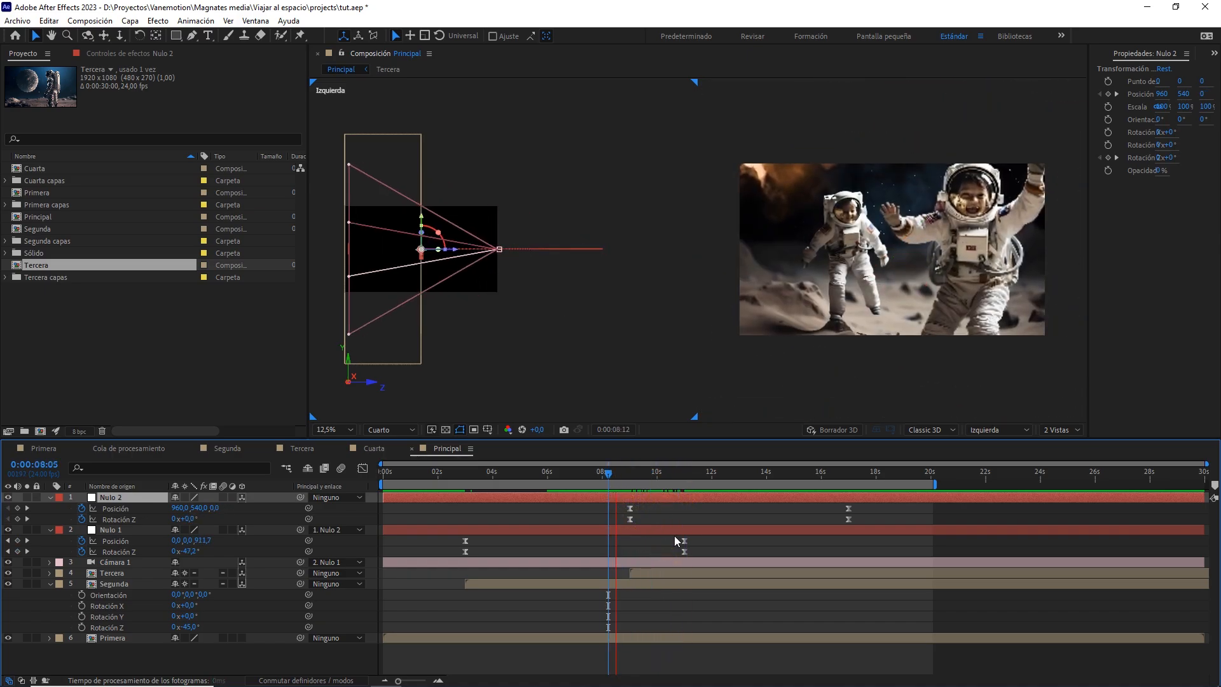
pyautogui.press('space')
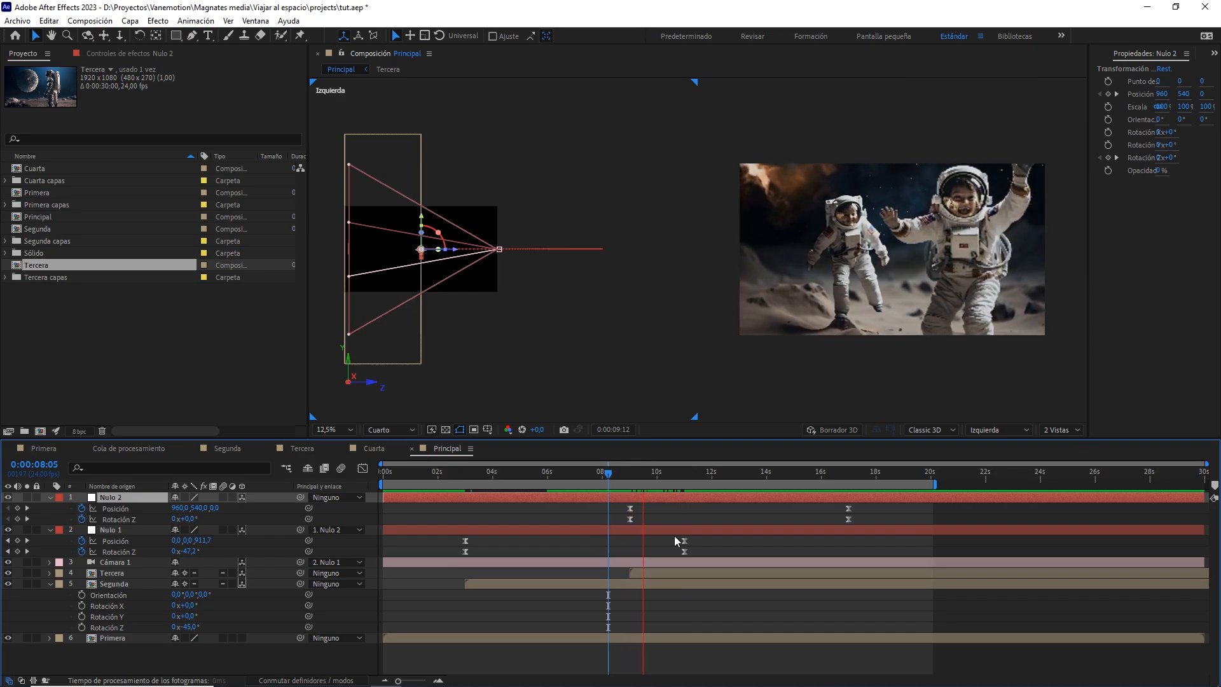
# Duplicate the Tercera layer and shift the copy to start at 0:00:17:00
pyautogui.click(694, 474)
pyautogui.moveTo(730, 474); pyautogui.dragTo(846, 482)
pyautogui.click(637, 573)
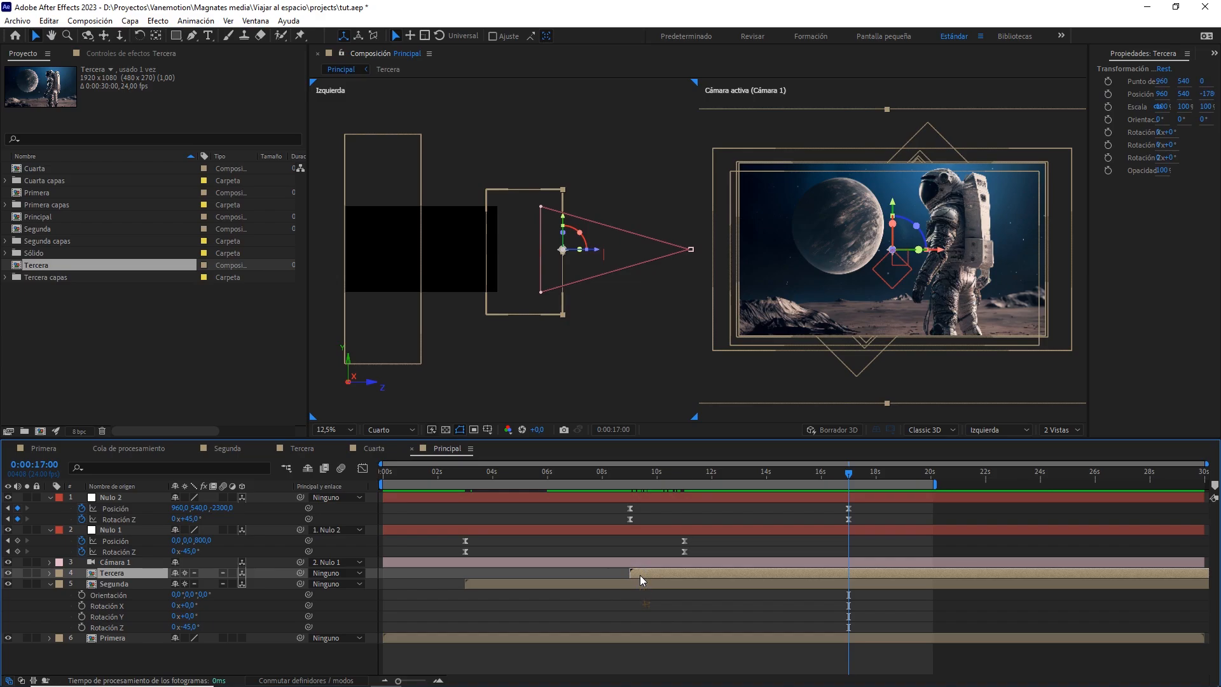
pyautogui.hotkey('ctrl', 'd')
pyautogui.moveTo(640, 575); pyautogui.dragTo(851, 577)
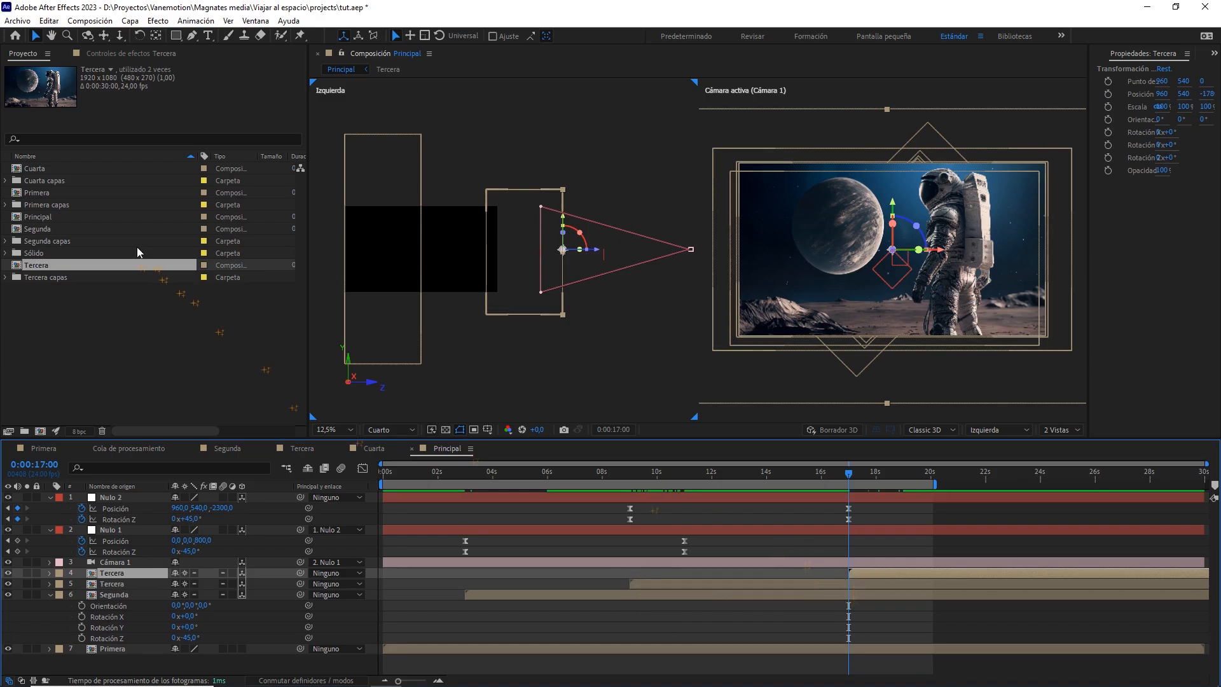
# Replace the duplicated Tercera layer's source with the Cuarta composition
pyautogui.click(48, 170)
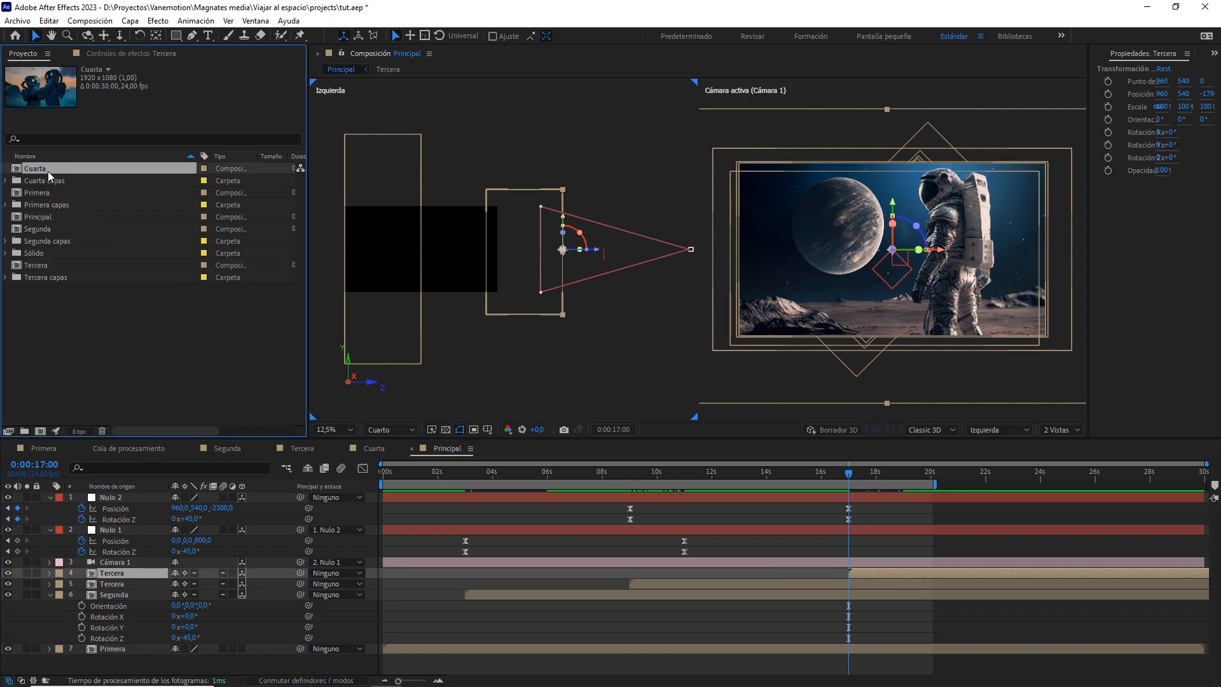
pyautogui.moveTo(47, 169); pyautogui.dragTo(118, 579)
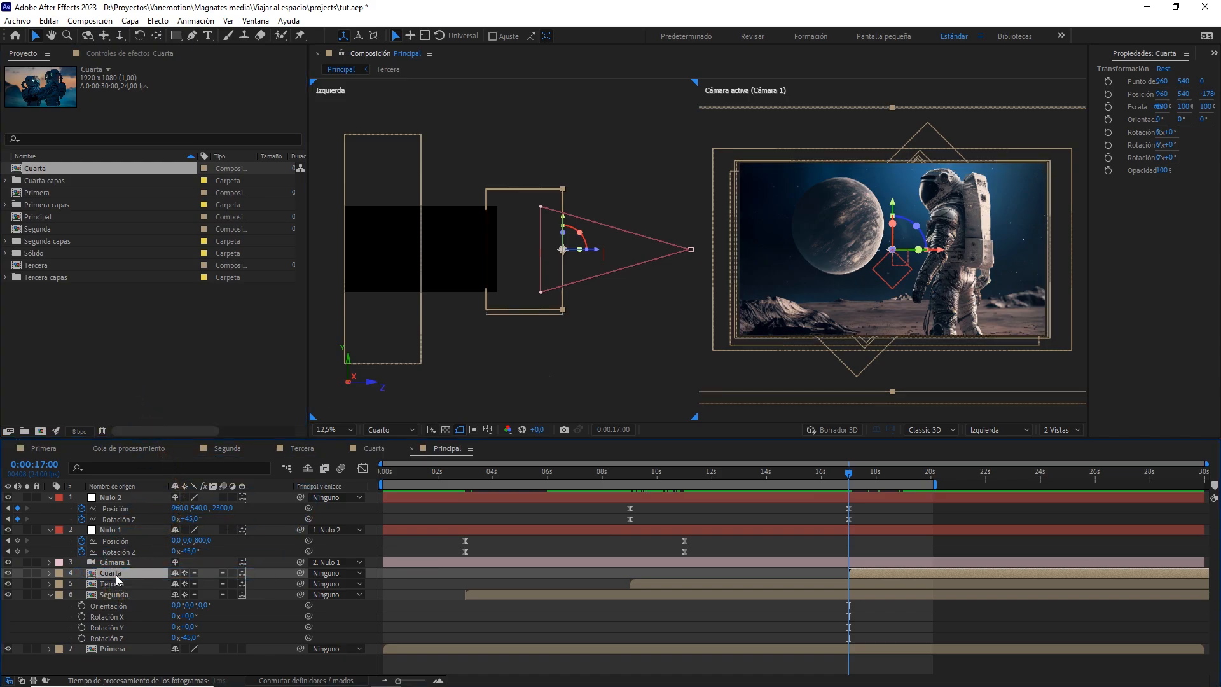
pyautogui.click(528, 356)
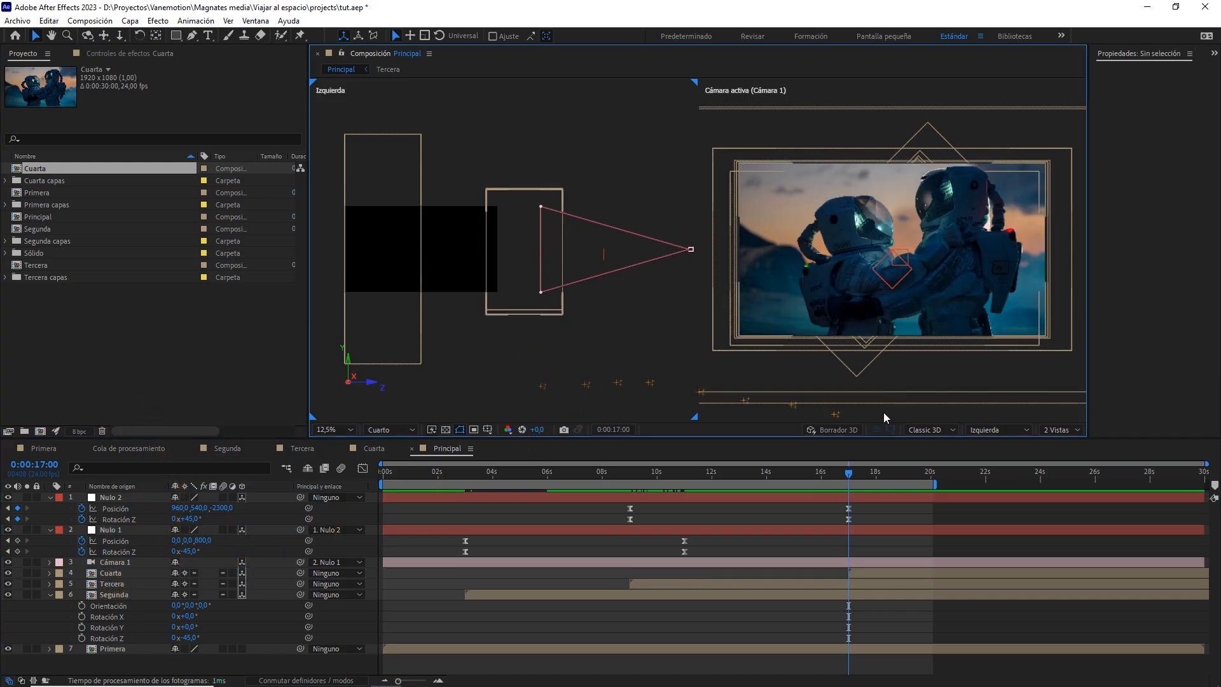
# Change the Izquierda view to Superior and move the Cuarta layer along the X axis to about 2608
pyautogui.click(979, 429)
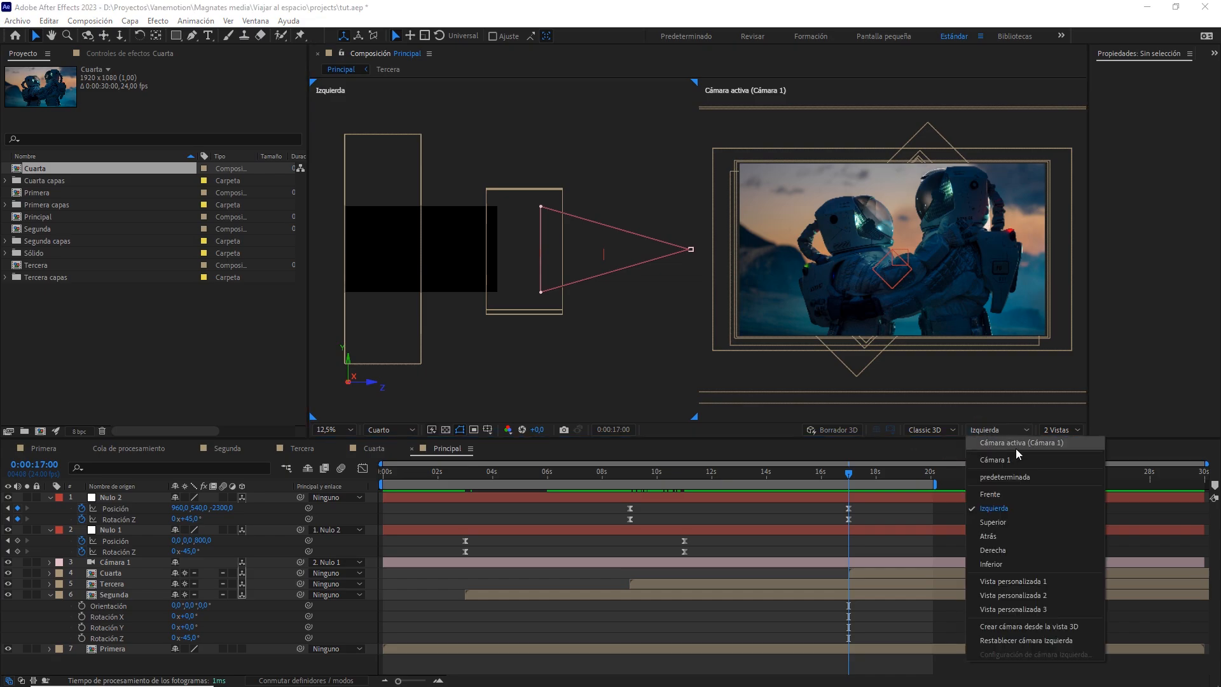
pyautogui.click(998, 521)
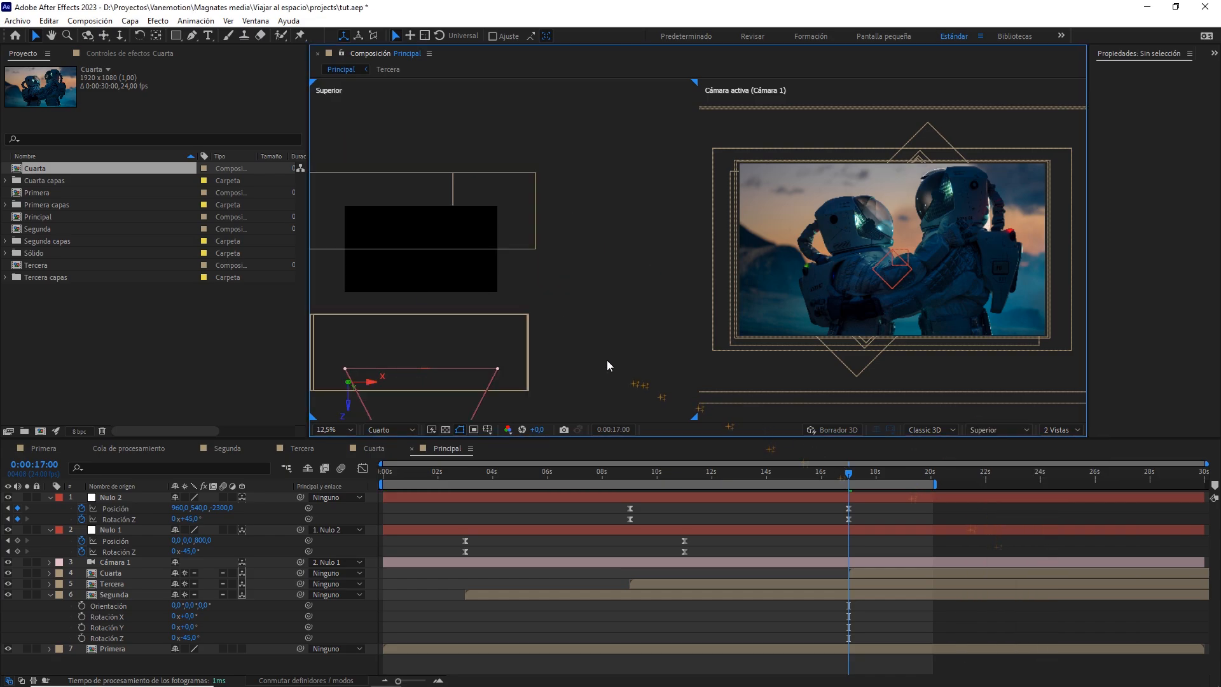
pyautogui.click(139, 572)
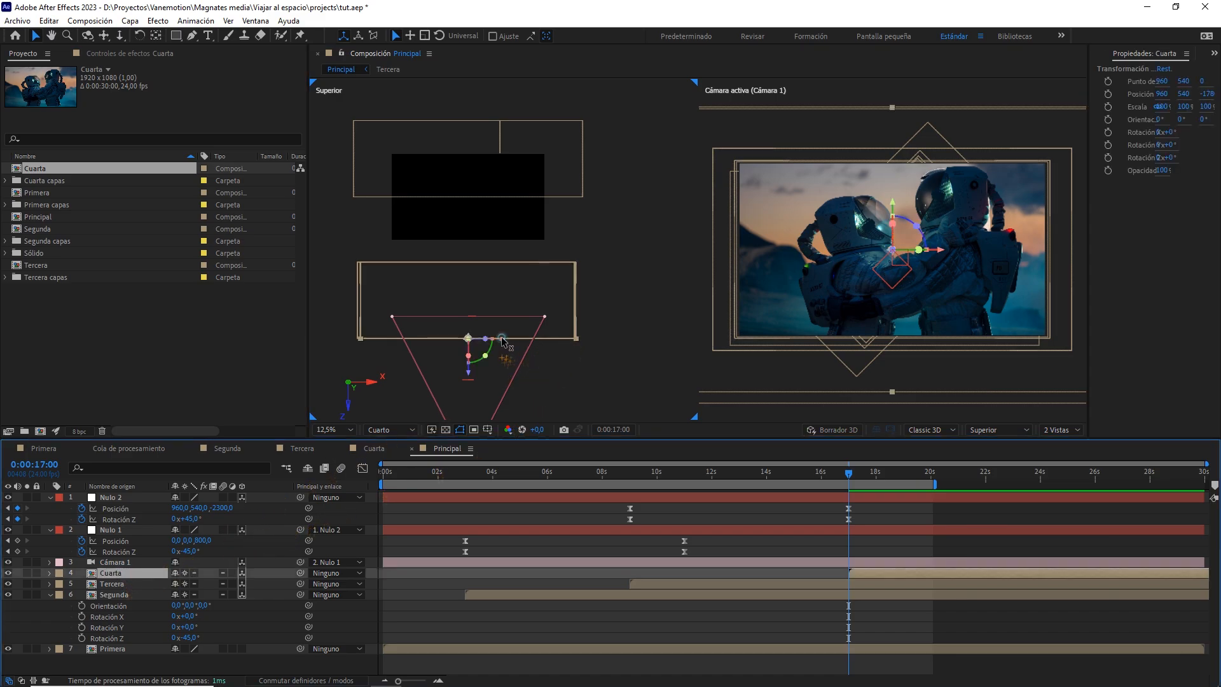
pyautogui.moveTo(503, 342); pyautogui.dragTo(522, 341)
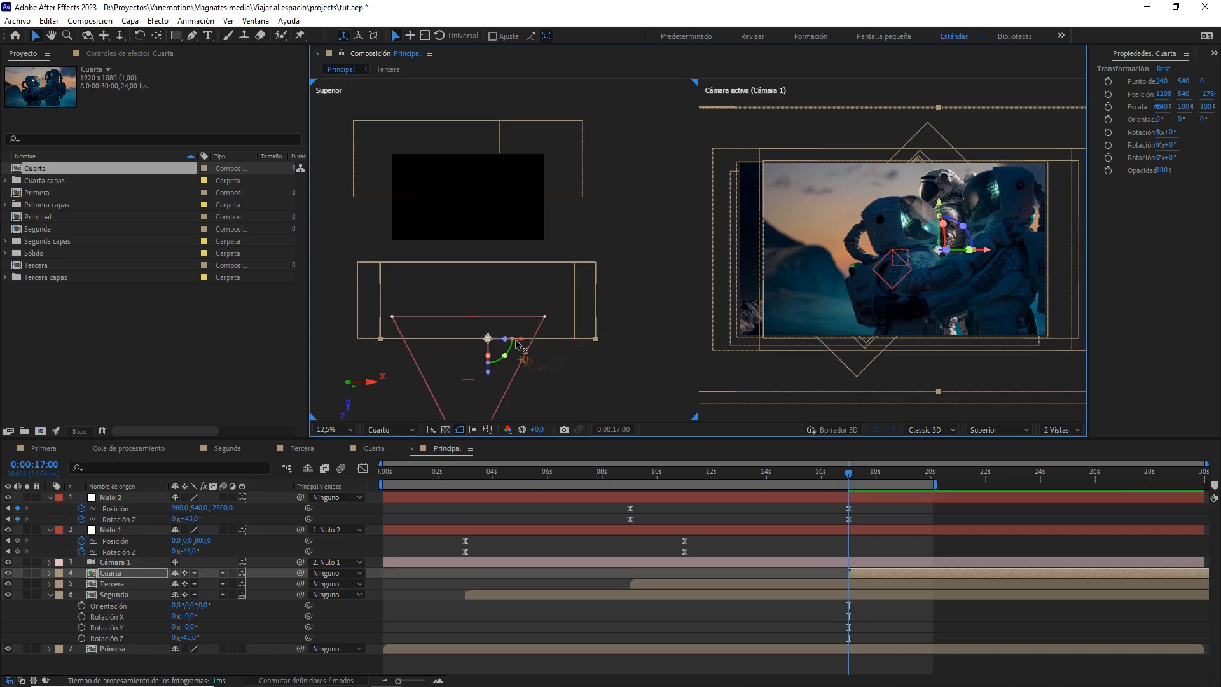
pyautogui.moveTo(522, 342)
pyautogui.mouseDown()
pyautogui.moveTo(569, 341)
pyautogui.moveTo(546, 342)
pyautogui.mouseUp()
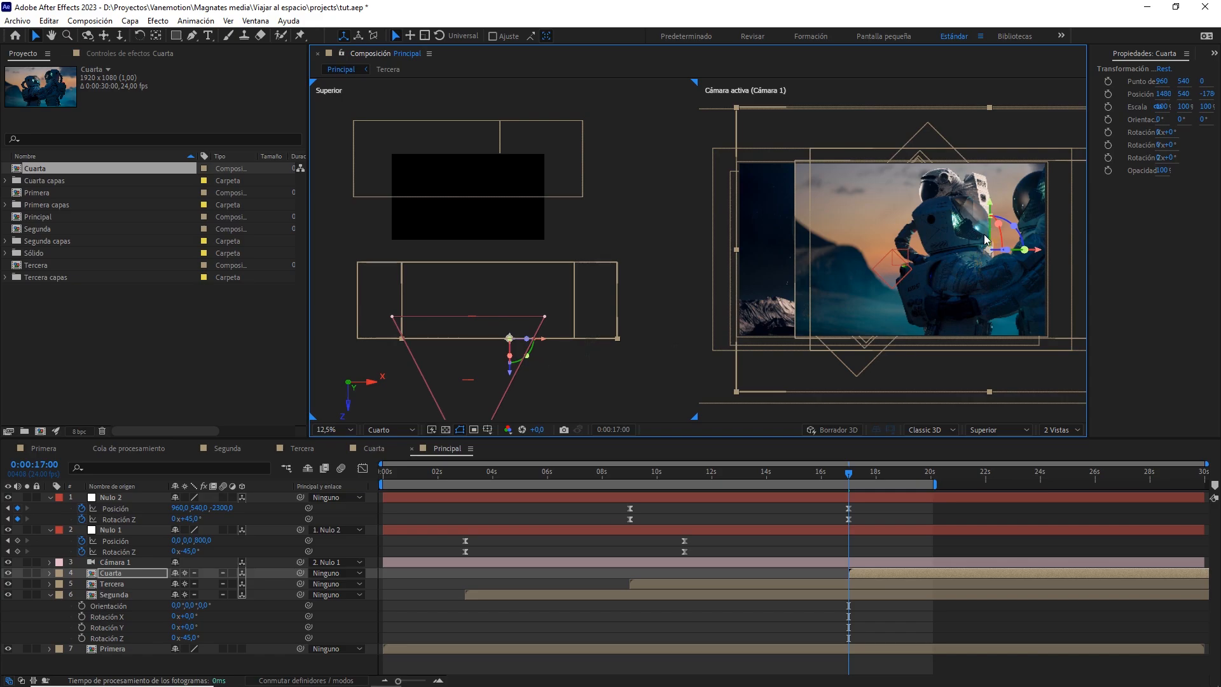
pyautogui.moveTo(553, 342); pyautogui.dragTo(636, 344)
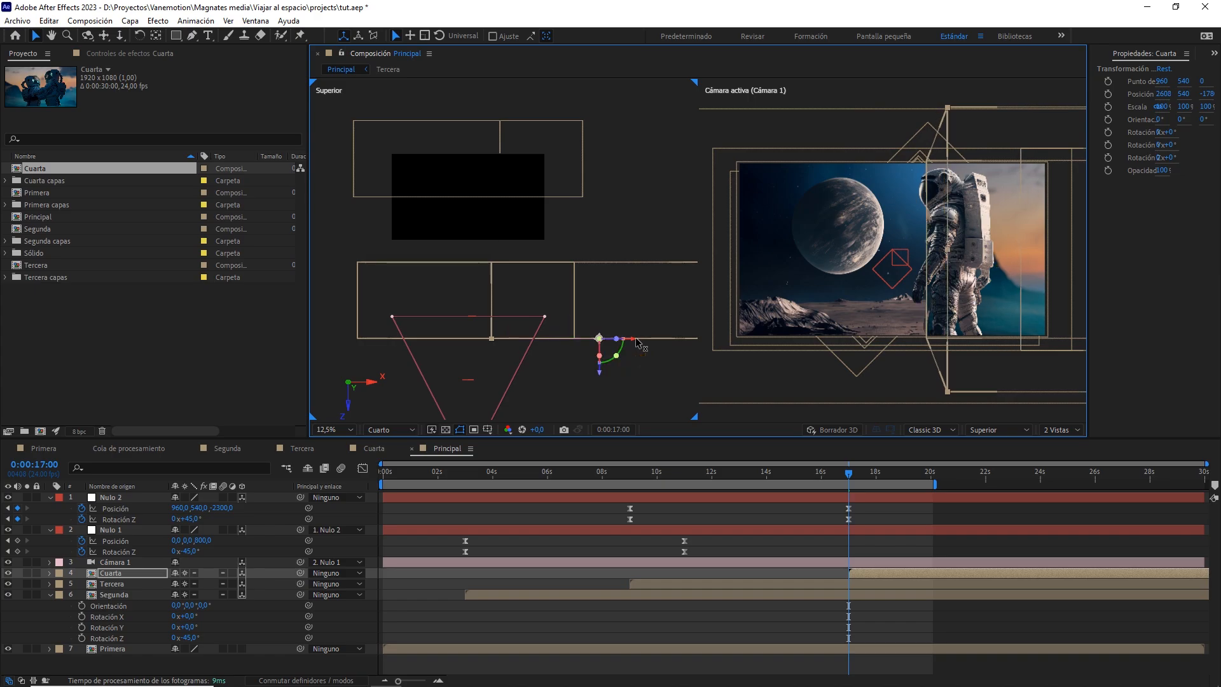
# Add a new null object to Principal, make it 3D, and parent Nulo 2 to it
pyautogui.click(278, 512)
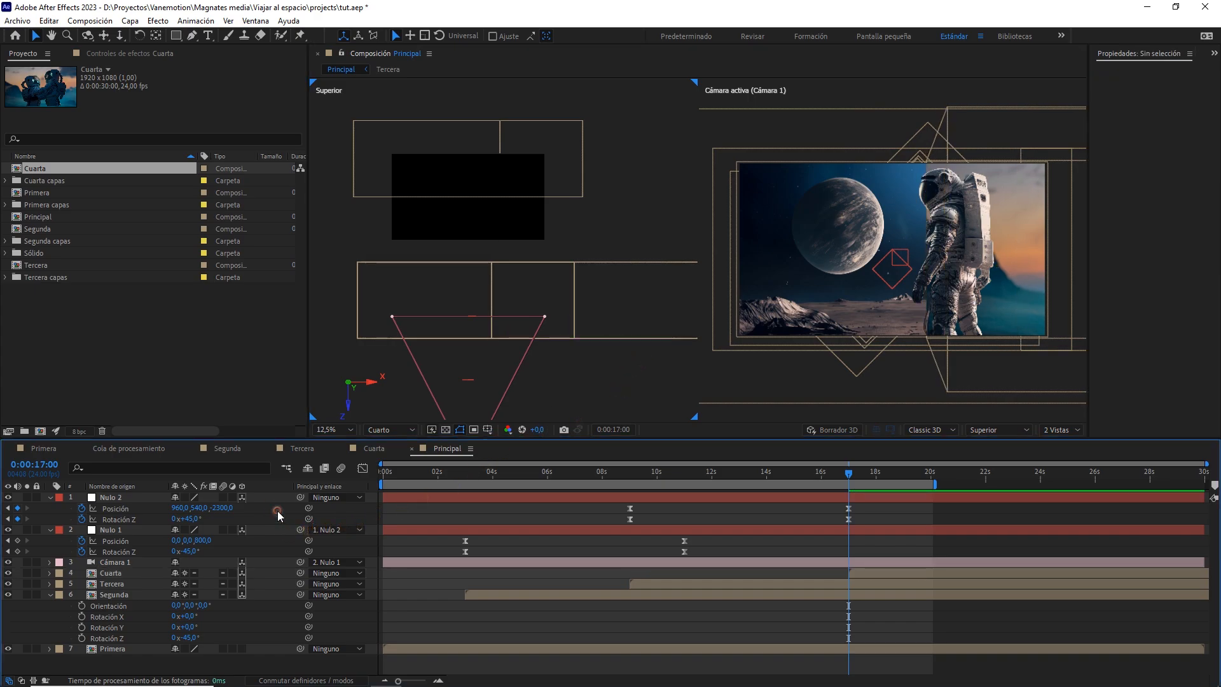
pyautogui.rightClick(277, 512)
pyautogui.moveTo(455, 518)
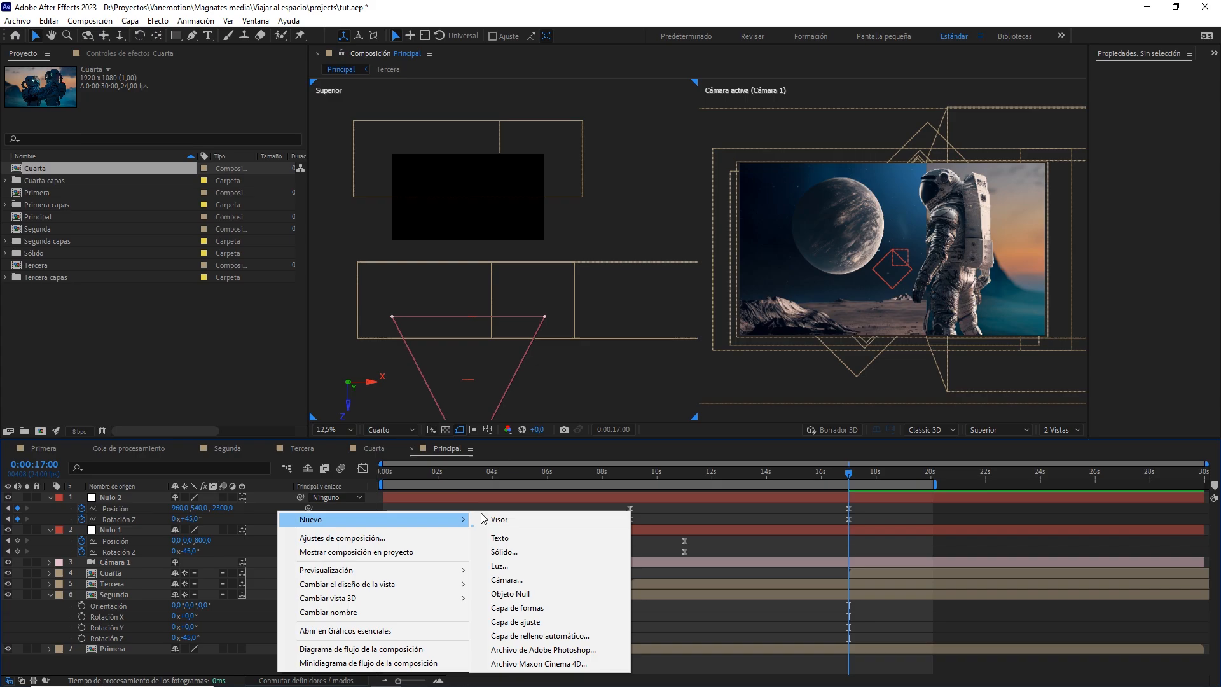
pyautogui.click(535, 592)
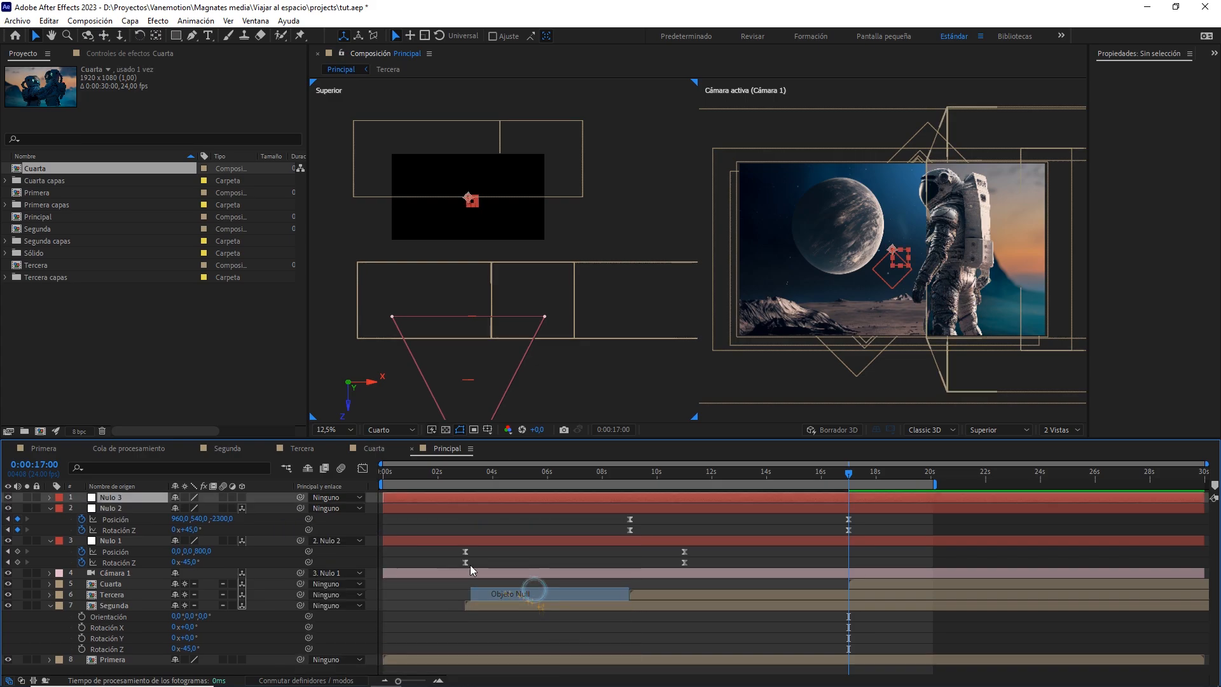
pyautogui.click(118, 507)
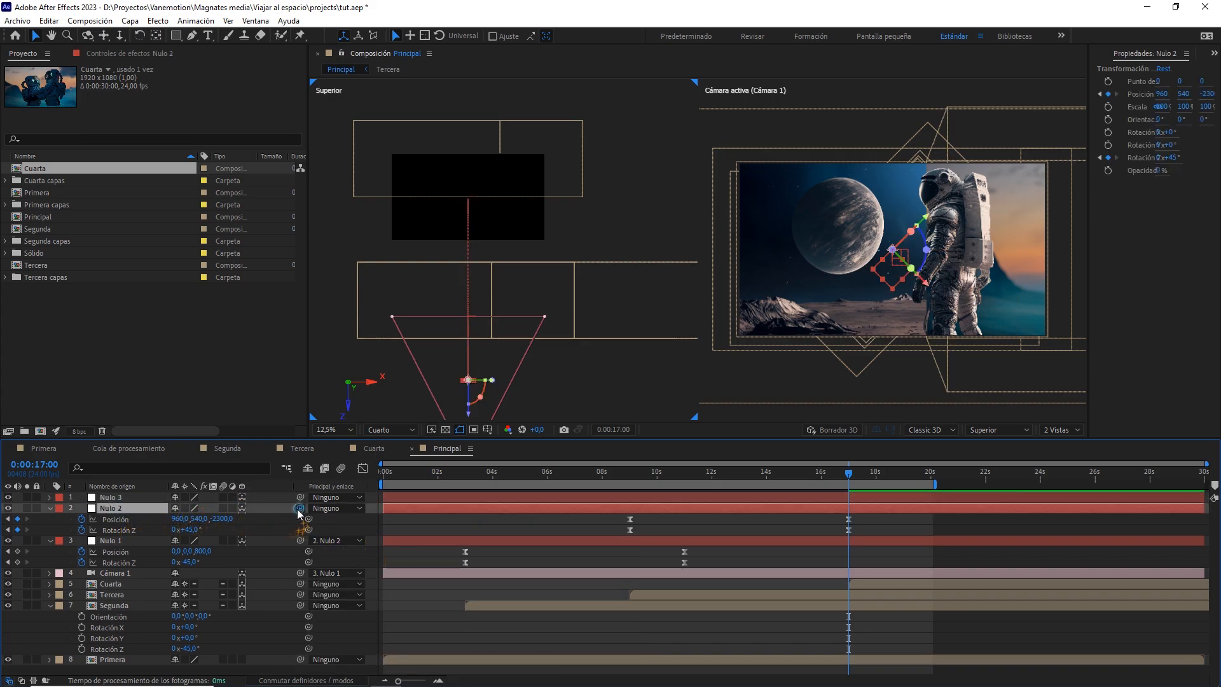
pyautogui.moveTo(299, 513); pyautogui.dragTo(151, 494)
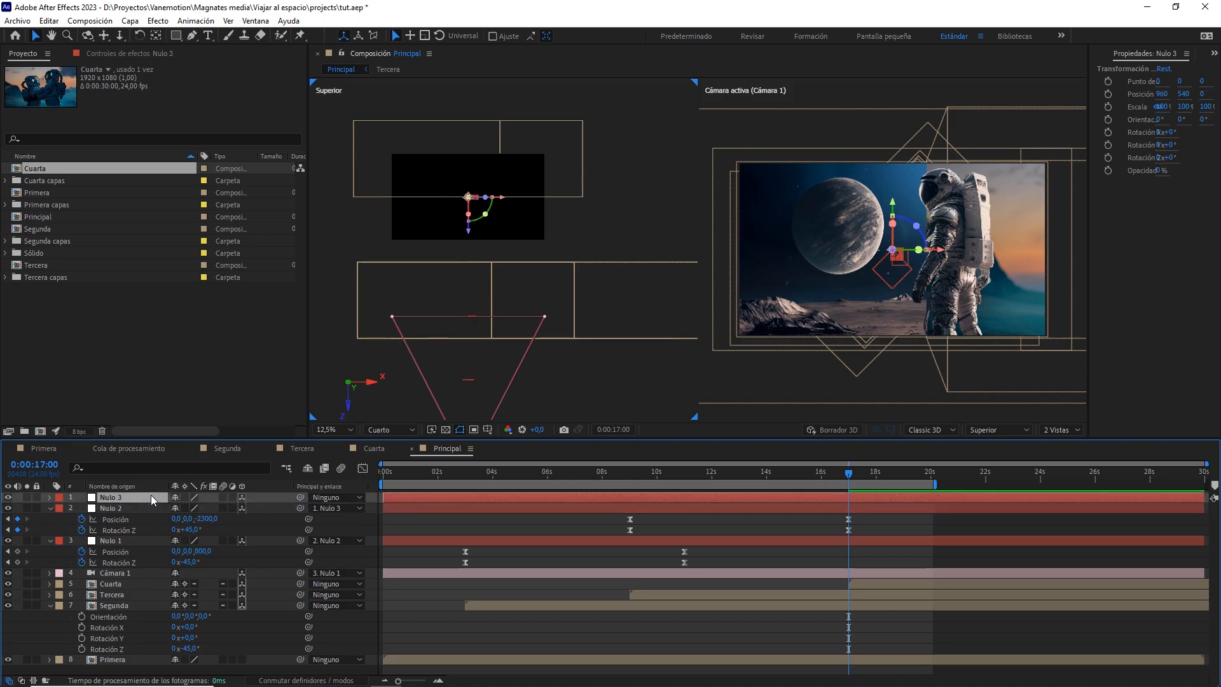
# Keyframe Nulo 3's position at 0:00:17:00 and set its X position to 2680 at 0:00:22:00
pyautogui.press('p')
pyautogui.click(82, 508)
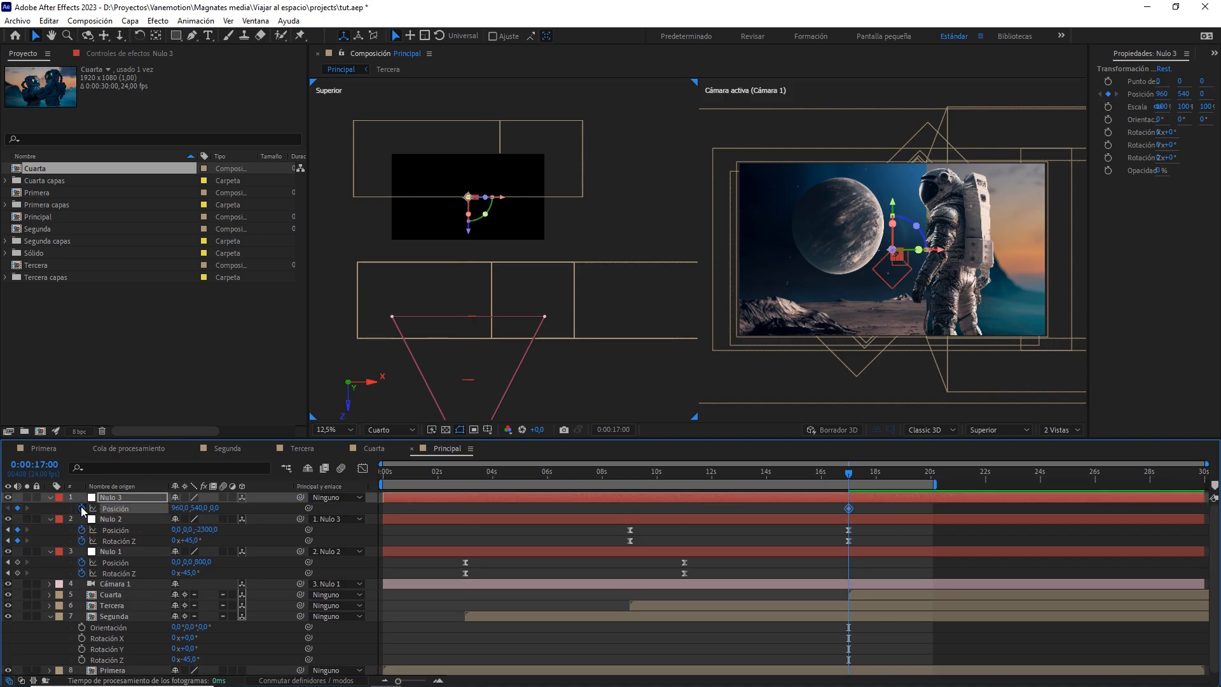
pyautogui.click(35, 464)
pyautogui.click(36, 465)
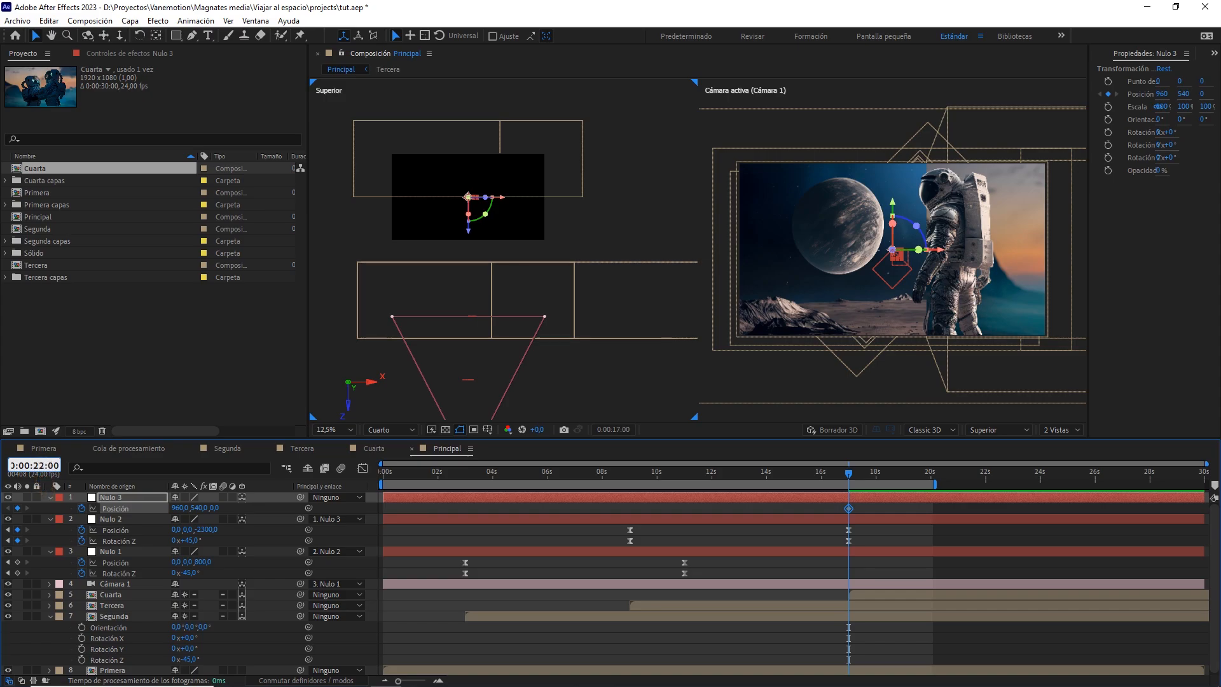
pyautogui.write('22')
pyautogui.press('Return')
pyautogui.click(231, 515)
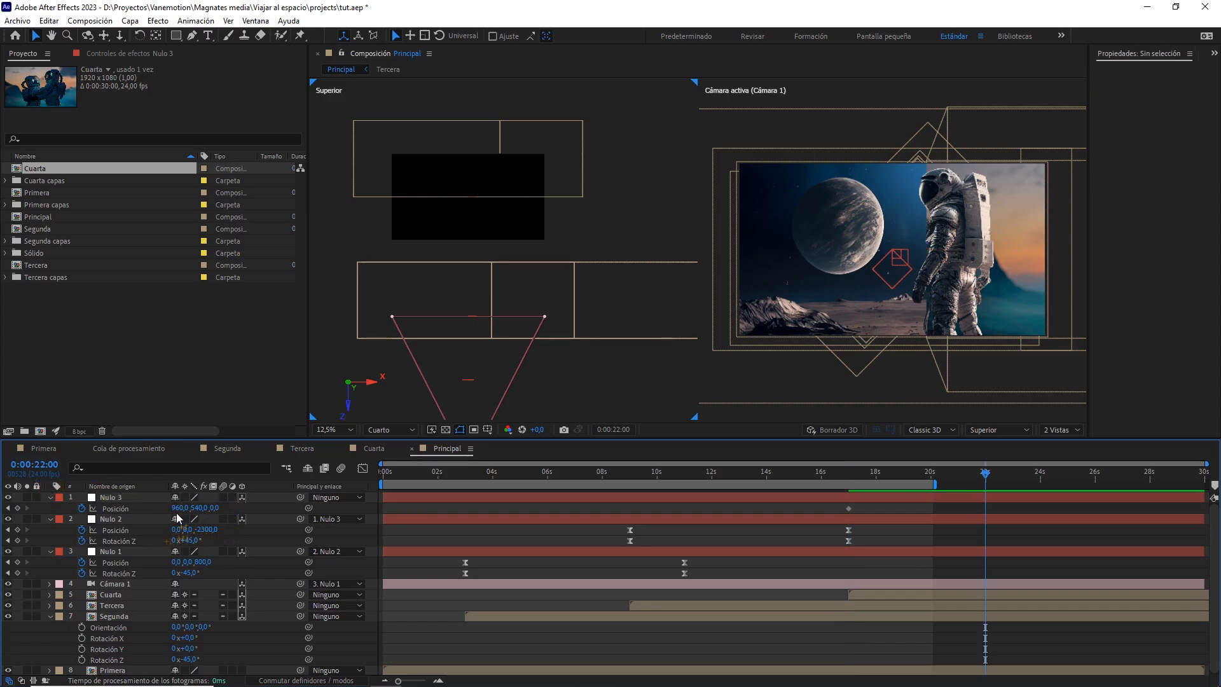
pyautogui.moveTo(180, 508); pyautogui.dragTo(256, 505)
# Switch the composition to a single active-camera view and inspect the edge of the Cuarta framing up close
pyautogui.click(1060, 430)
pyautogui.click(1066, 442)
pyautogui.scroll(2, 831, 288)
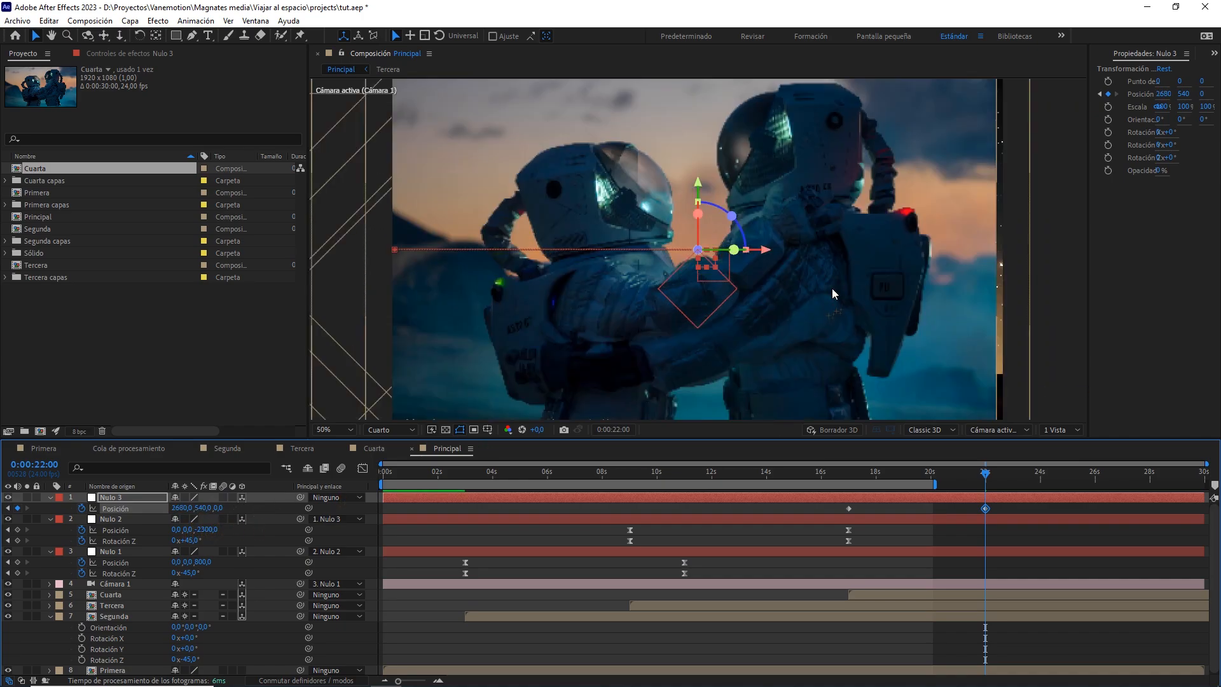
pyautogui.press('v')
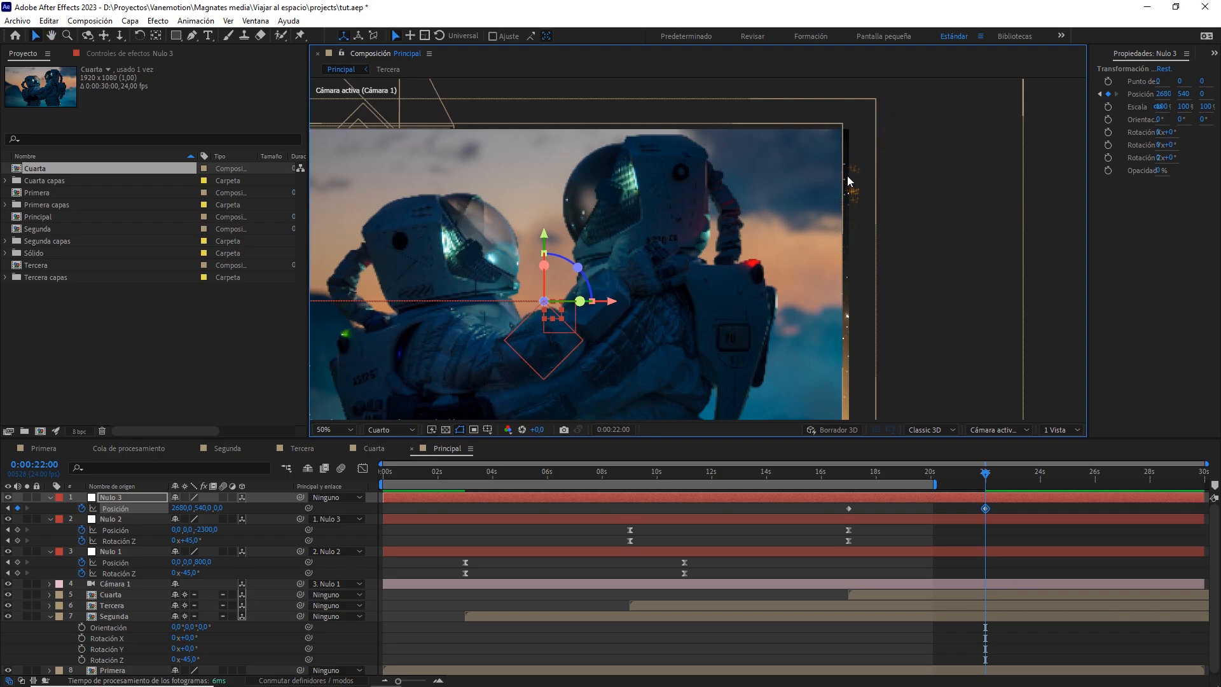
pyautogui.scroll(-2, 831, 205)
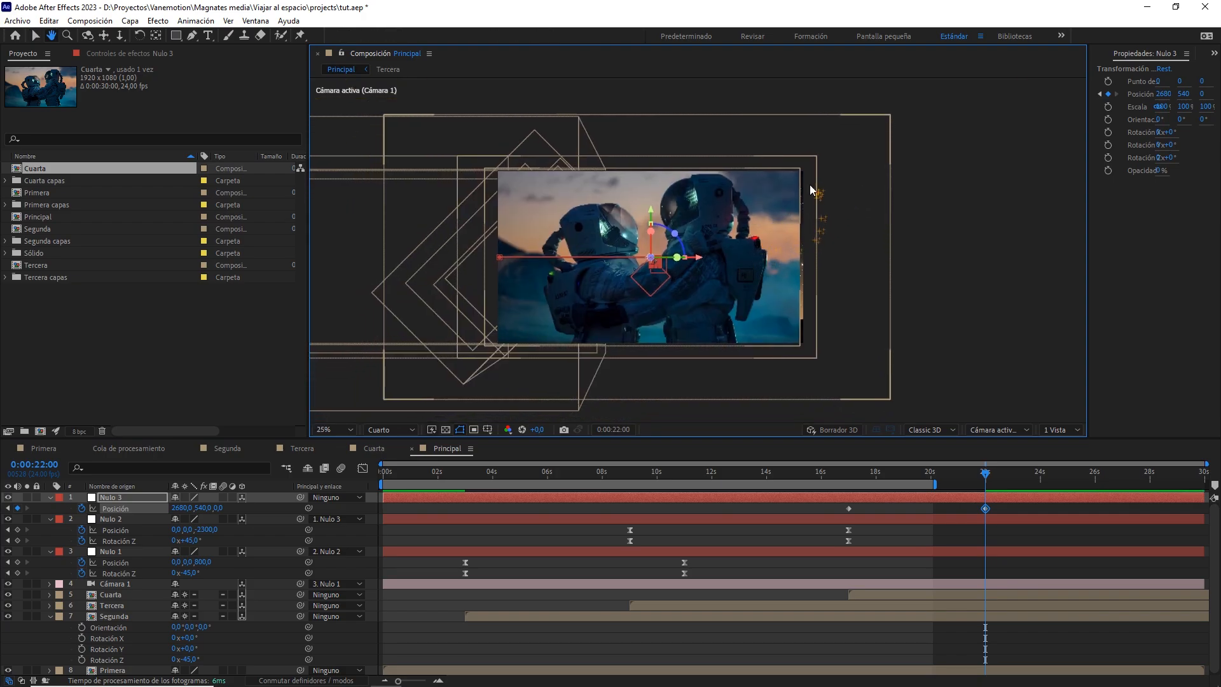
pyautogui.scroll(2, 821, 216)
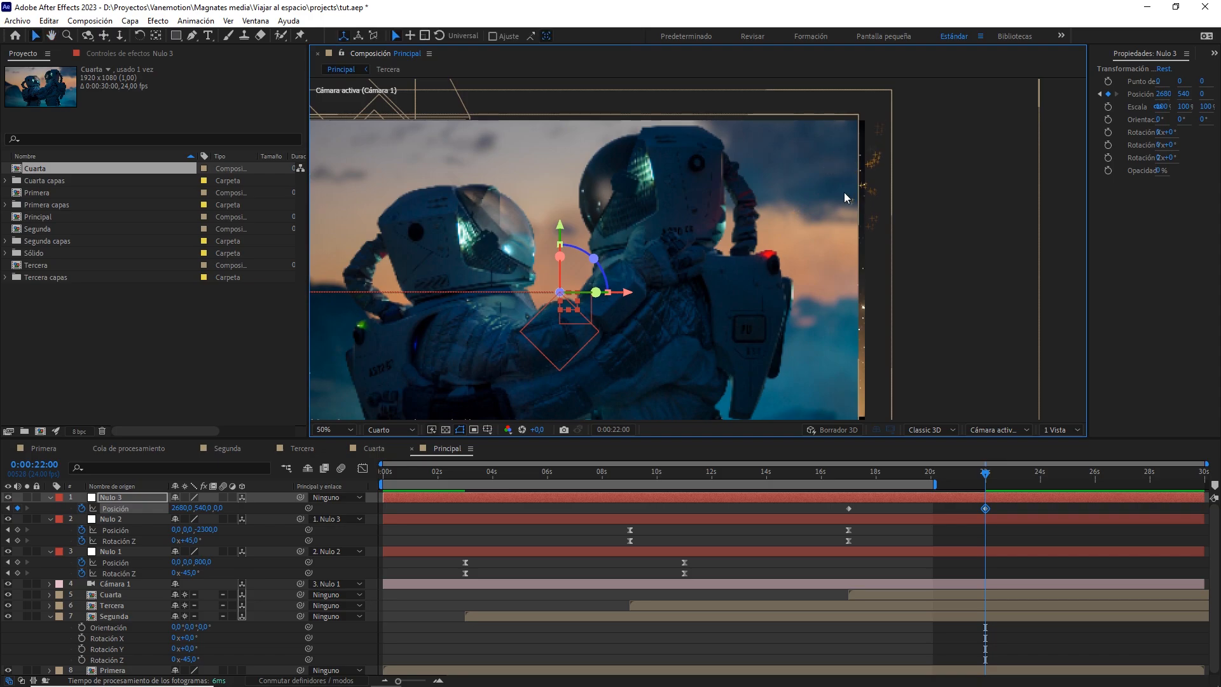
pyautogui.scroll(-2, 830, 208)
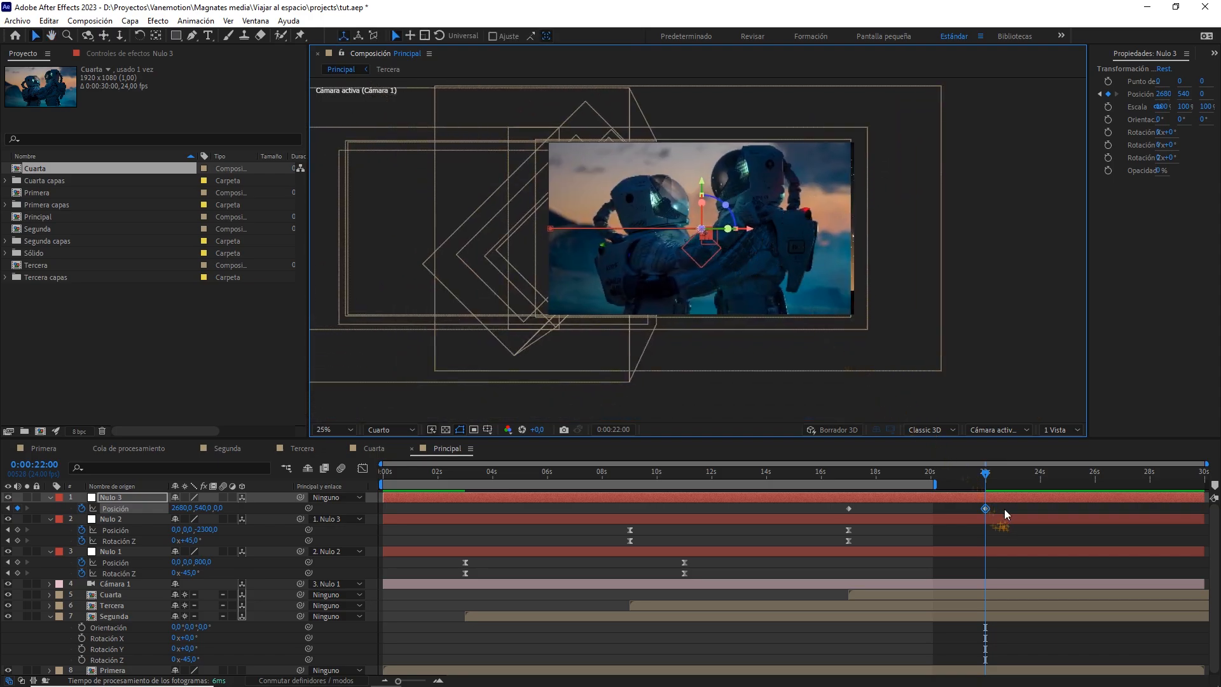
# Ease Nulo 3's position keyframes, steepening the speed curve to about 60% influence at the last one, and extend the work area to about 24 seconds
pyautogui.moveTo(1004, 508); pyautogui.dragTo(824, 513)
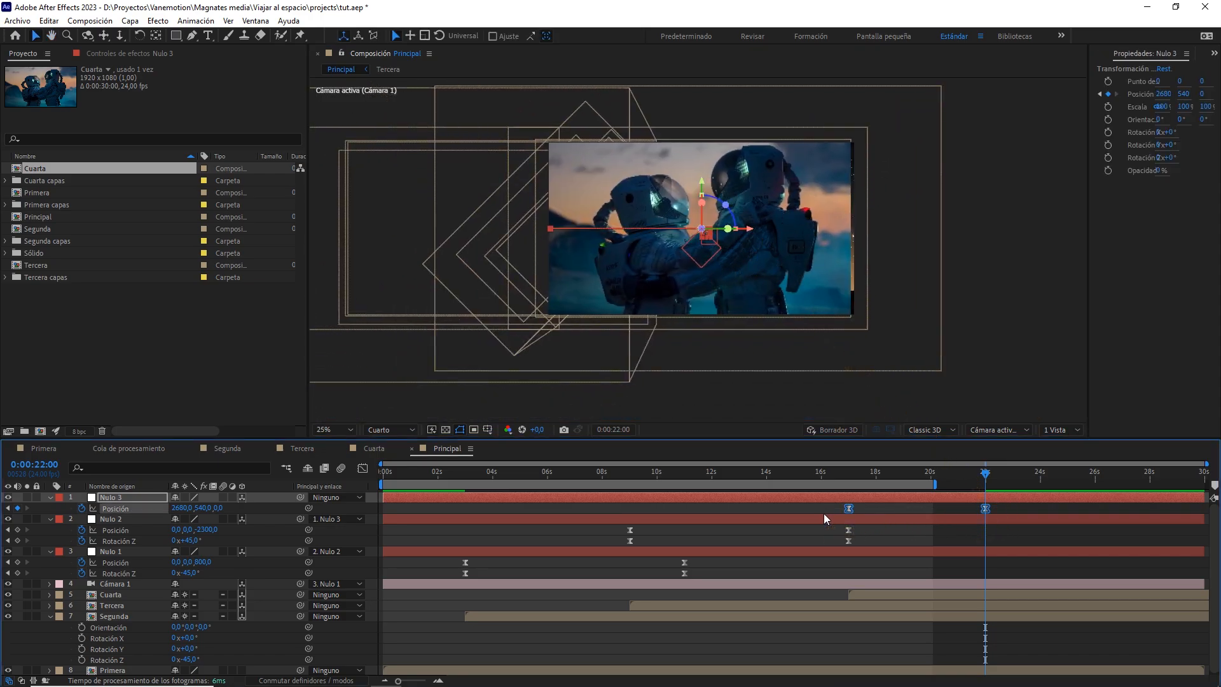
pyautogui.click(363, 467)
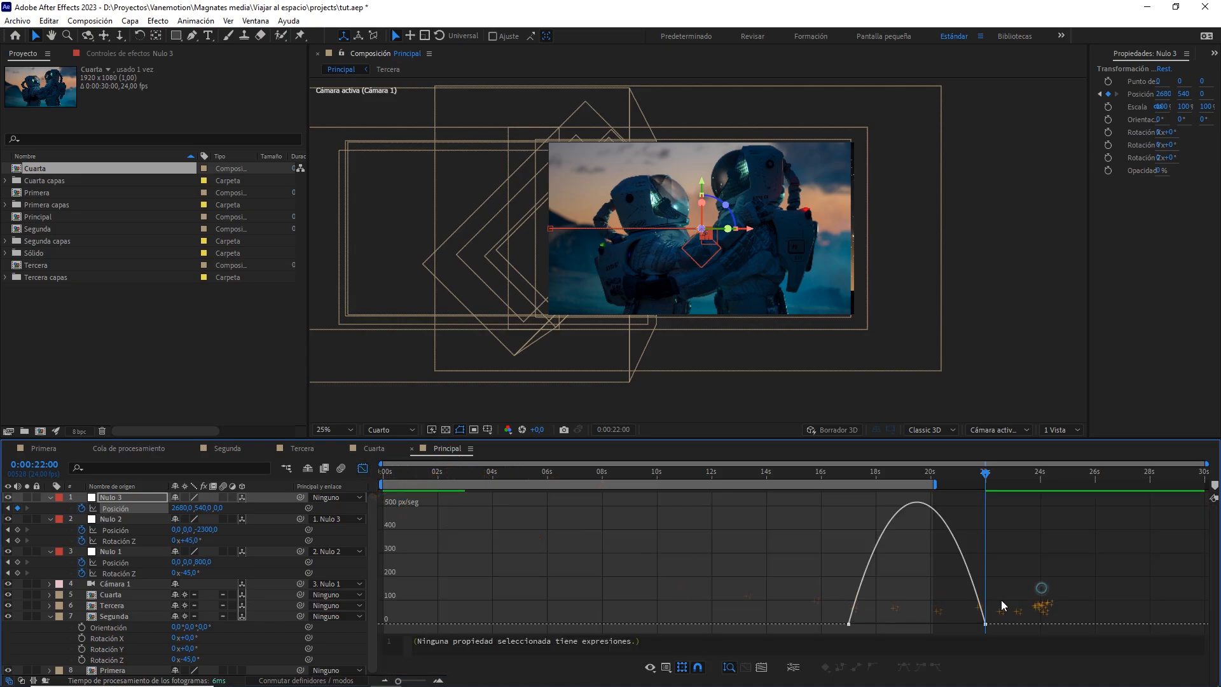
pyautogui.moveTo(870, 620); pyautogui.dragTo(886, 619)
pyautogui.moveTo(961, 621); pyautogui.dragTo(943, 619)
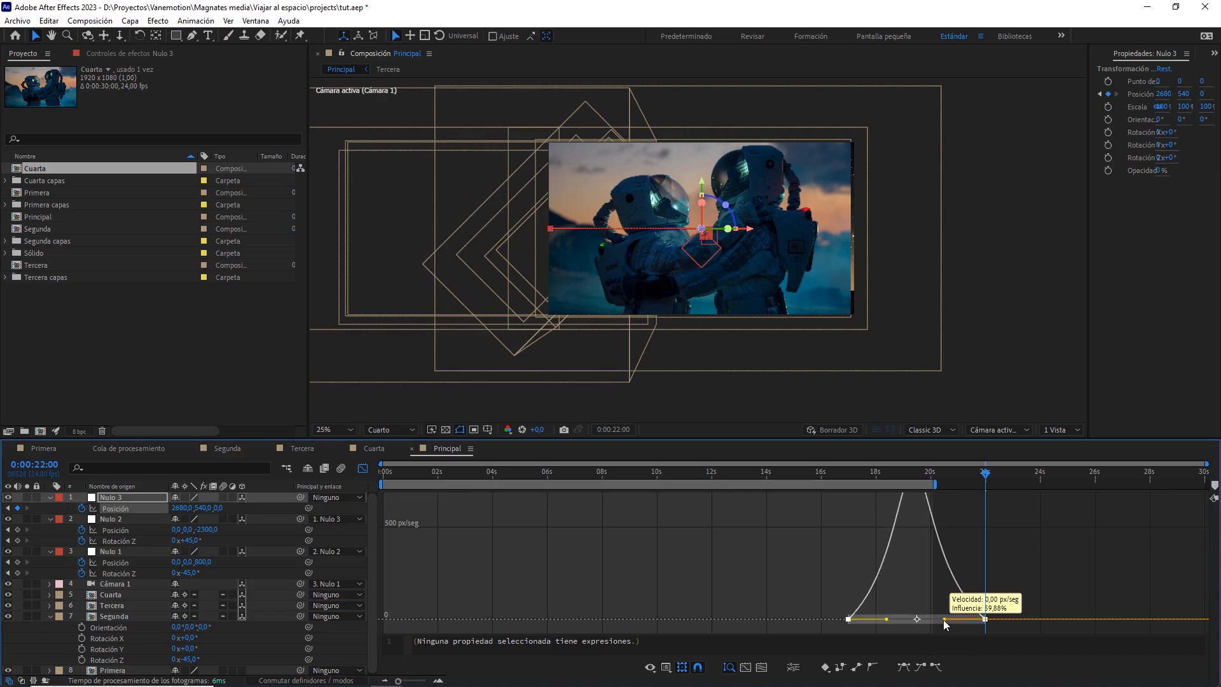
pyautogui.click(363, 468)
pyautogui.moveTo(933, 484); pyautogui.dragTo(1001, 479)
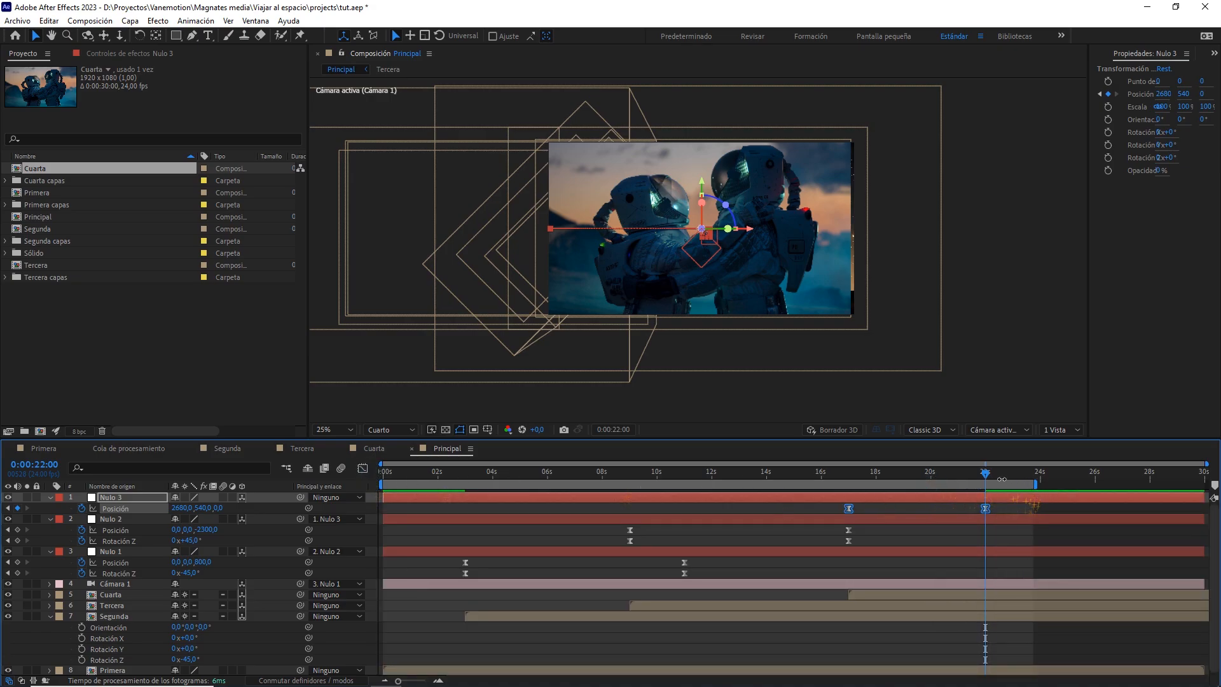
# Shift Nulo 3's position keyframes and the Cuarta layer earlier so both start at 0:00:15:00
pyautogui.moveTo(895, 473); pyautogui.dragTo(843, 484)
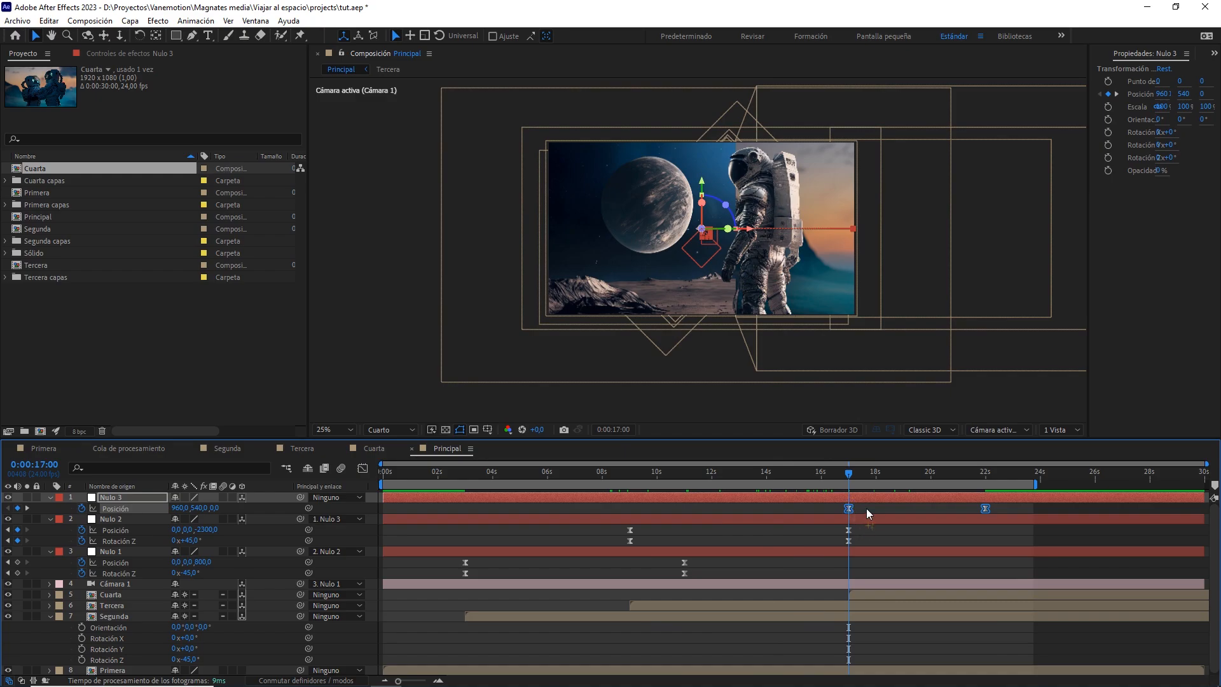
pyautogui.hotkey('alt', 'shift', 'j')
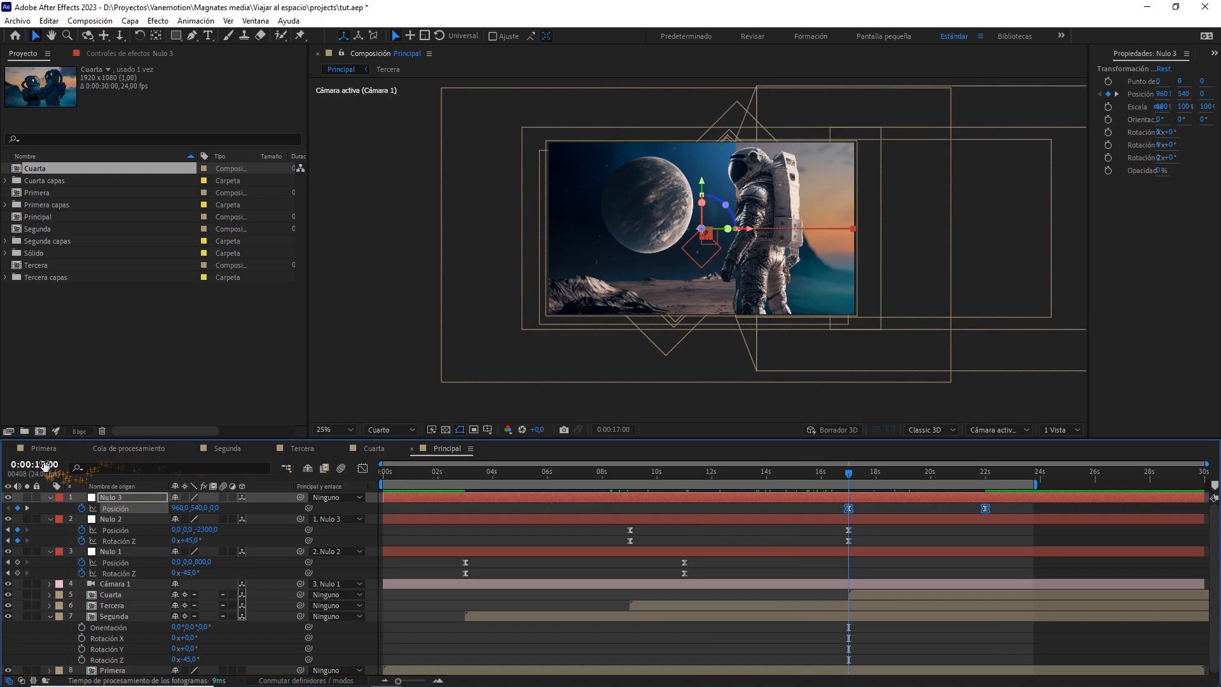
pyautogui.moveTo(849, 482); pyautogui.dragTo(794, 481)
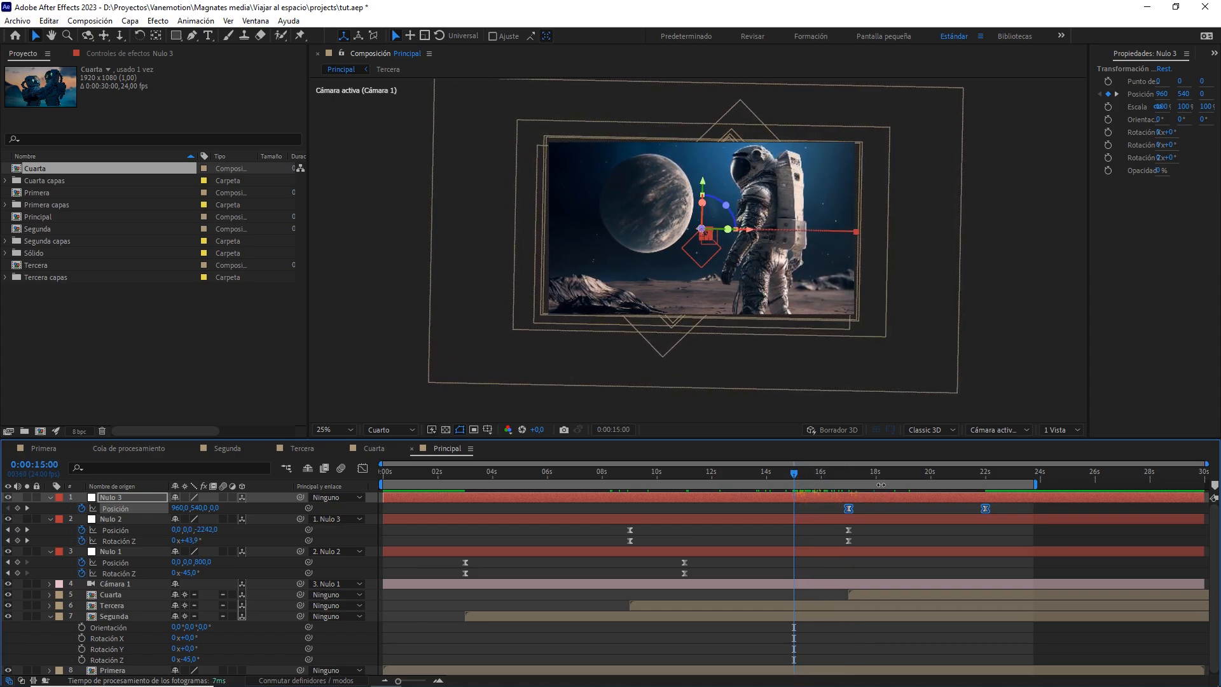
pyautogui.moveTo(852, 509); pyautogui.dragTo(799, 509)
pyautogui.moveTo(859, 593); pyautogui.dragTo(833, 595)
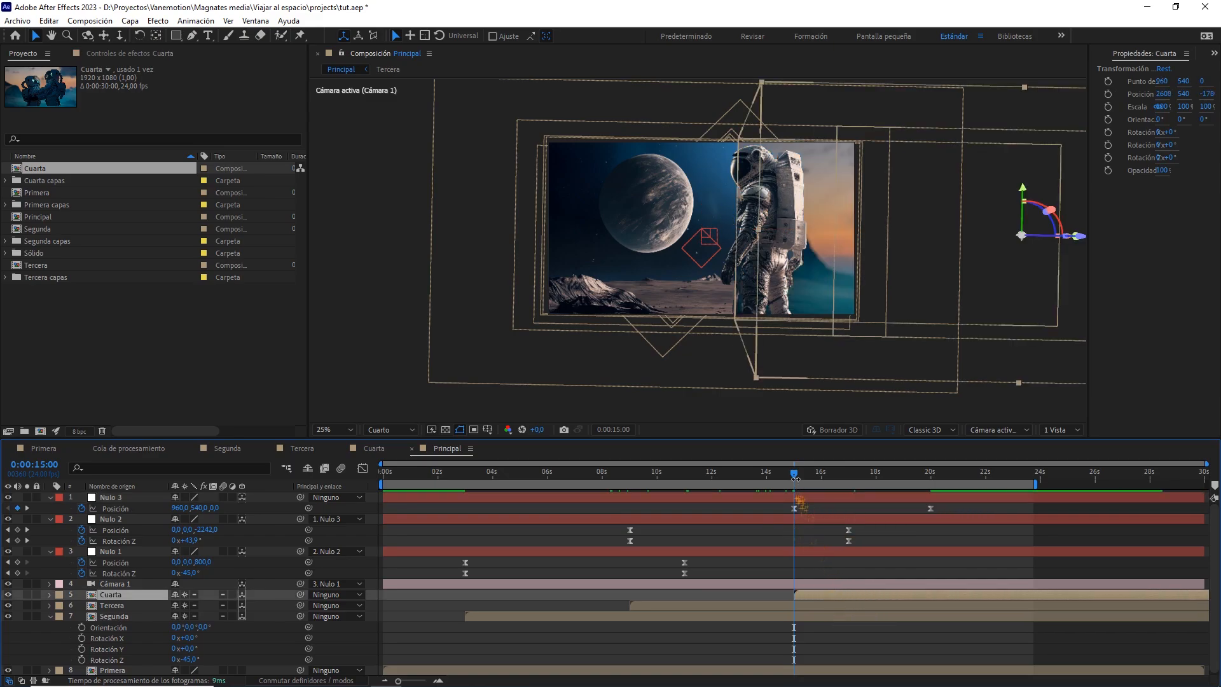
# Preview Principal from the start and examine how the Nulo 2 and Nulo 3 movements overlap around 0:00:16:00
pyautogui.click(826, 518)
pyautogui.moveTo(834, 527); pyautogui.dragTo(856, 557)
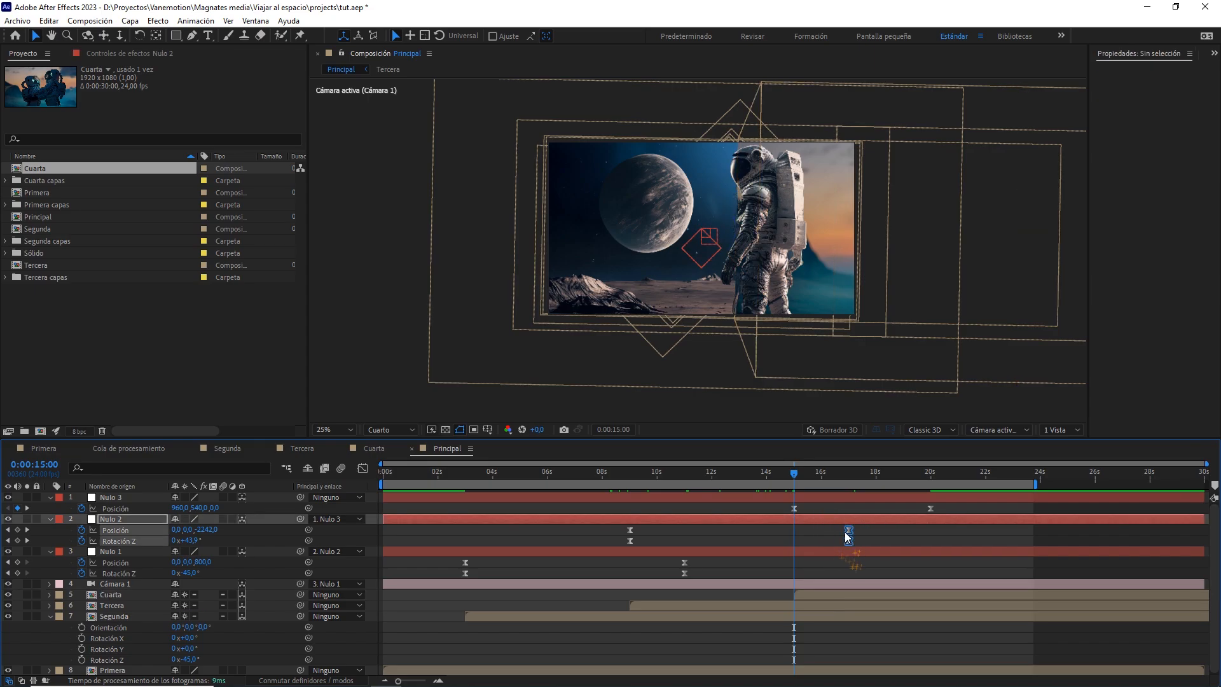
pyautogui.moveTo(792, 477); pyautogui.dragTo(382, 489)
pyautogui.click(406, 508)
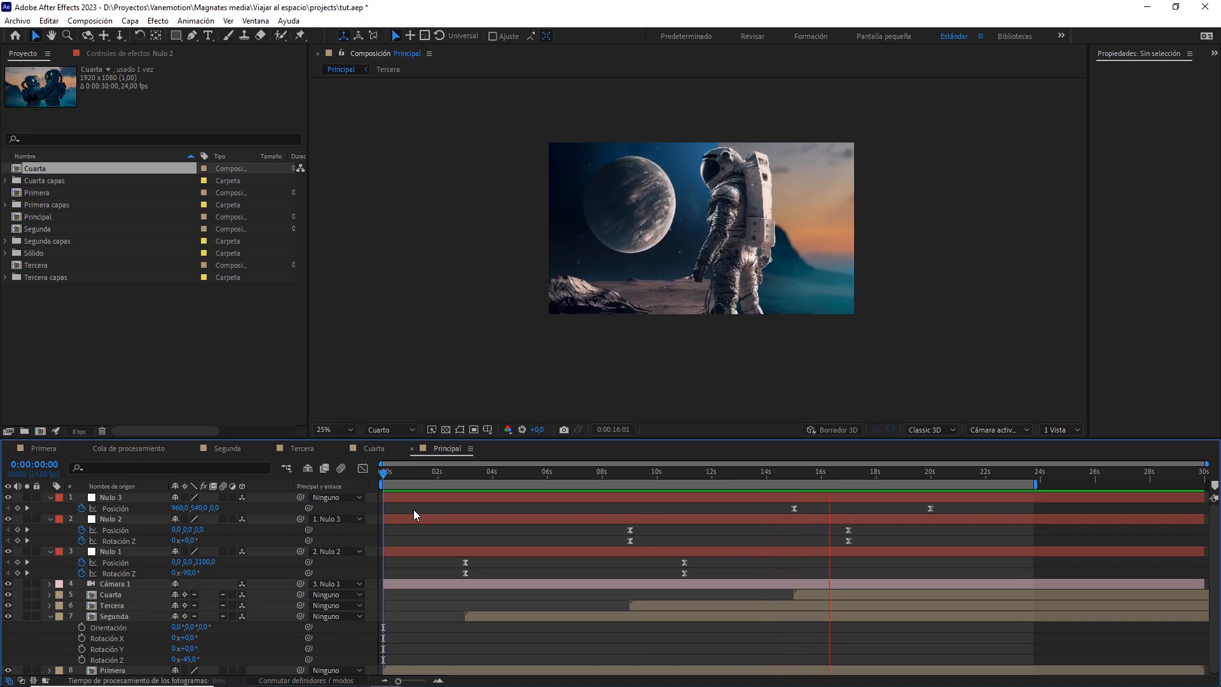
pyautogui.press('space')
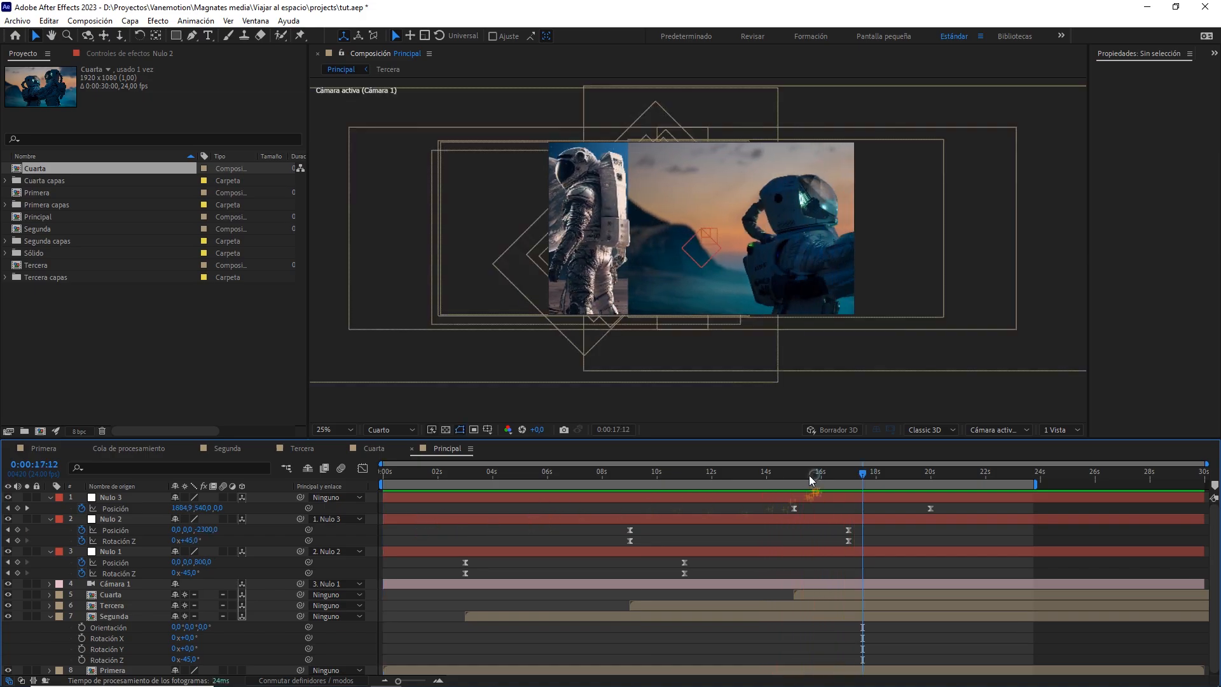
pyautogui.moveTo(808, 475); pyautogui.dragTo(821, 499)
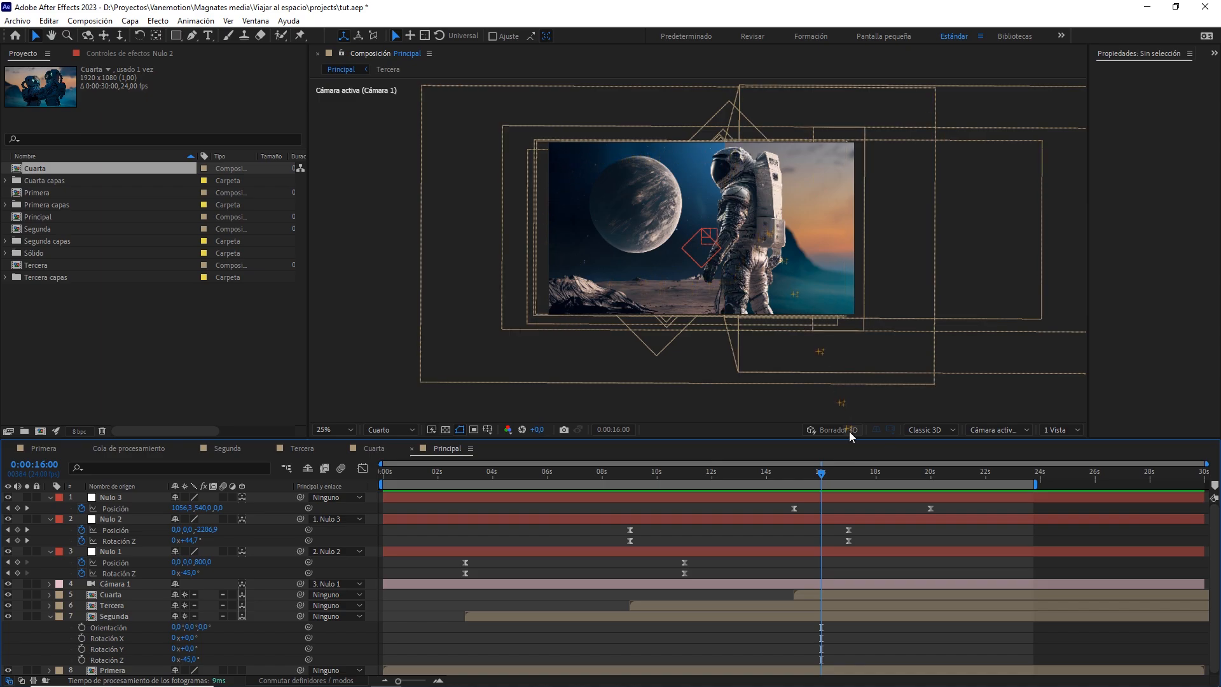
pyautogui.moveTo(824, 475)
pyautogui.mouseDown()
pyautogui.moveTo(791, 475)
pyautogui.moveTo(810, 474)
pyautogui.mouseUp()
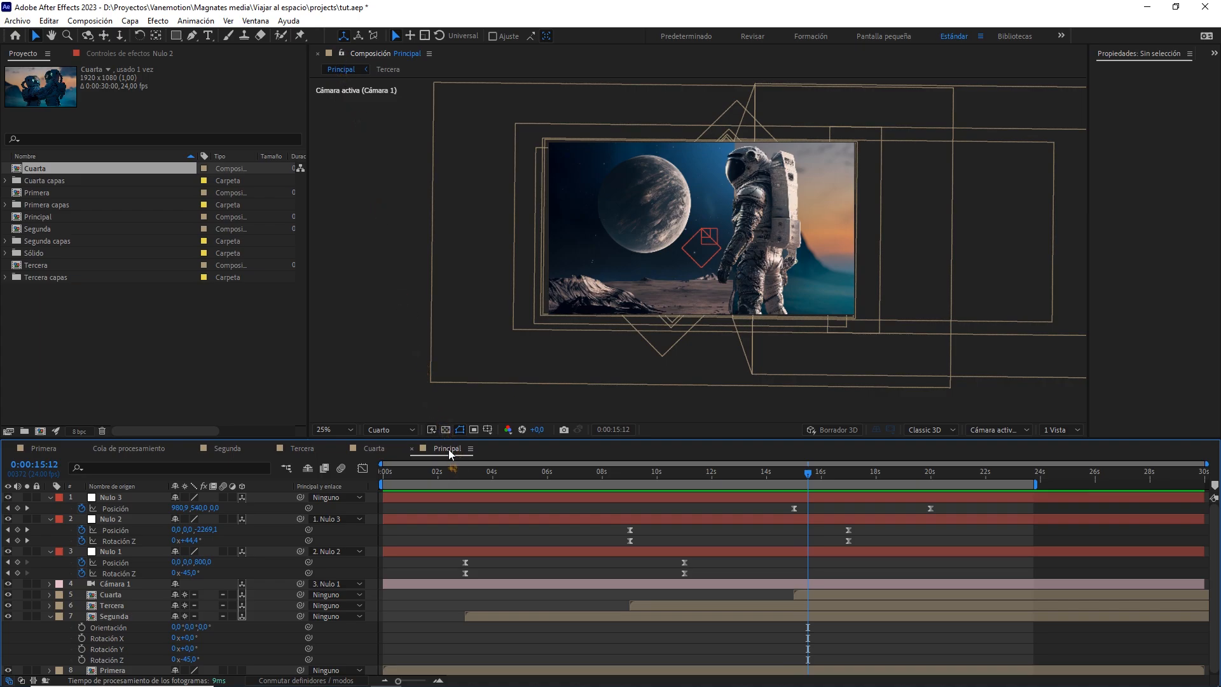
# Lock the Principal viewer and open a second composition viewer beside it, zoomed out to 12.5%
pyautogui.click(342, 53)
pyautogui.rightClick(394, 133)
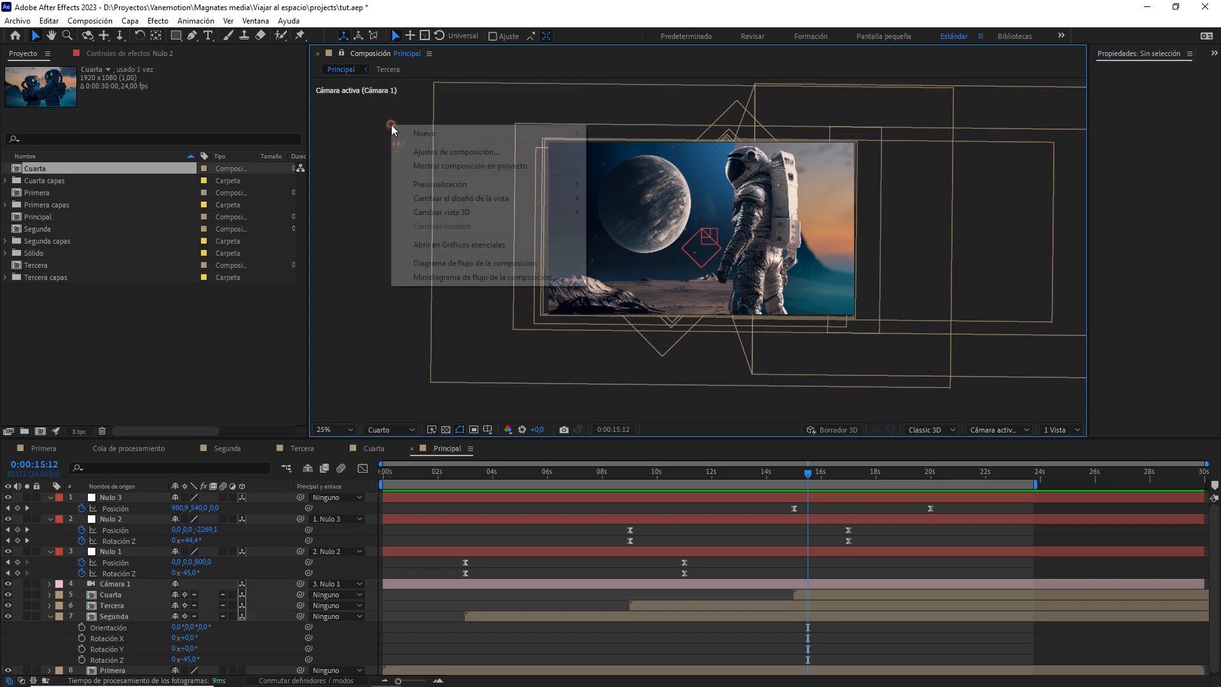
pyautogui.moveTo(534, 132)
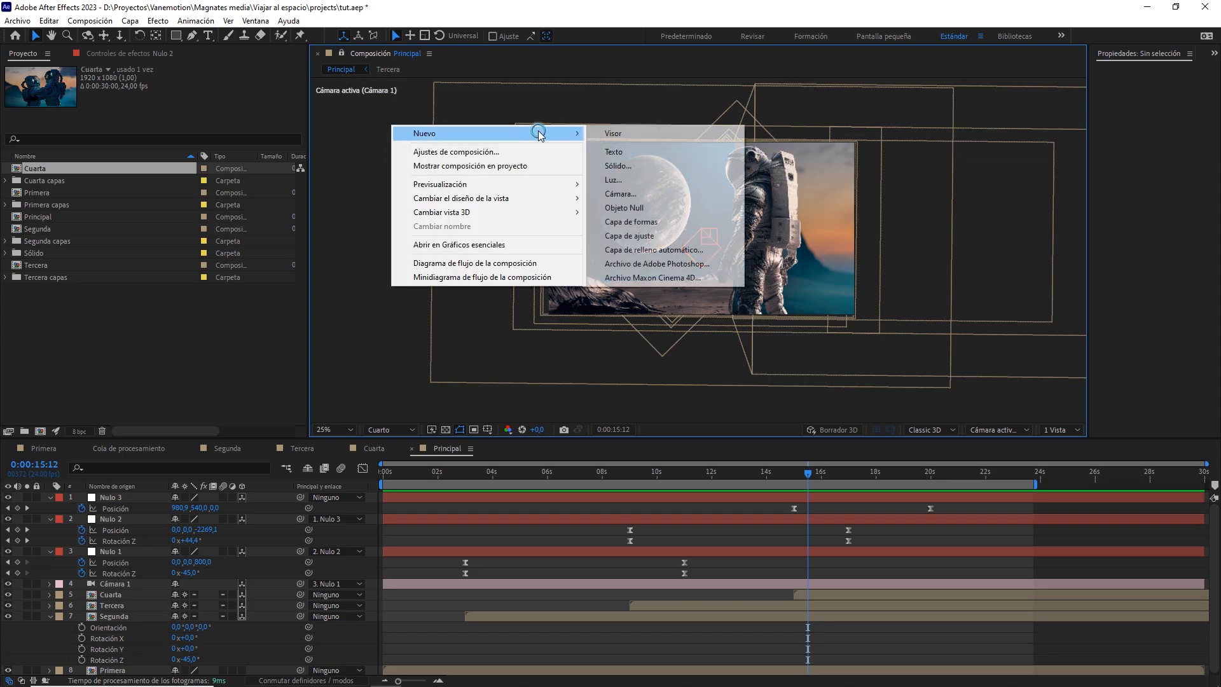
pyautogui.click(610, 134)
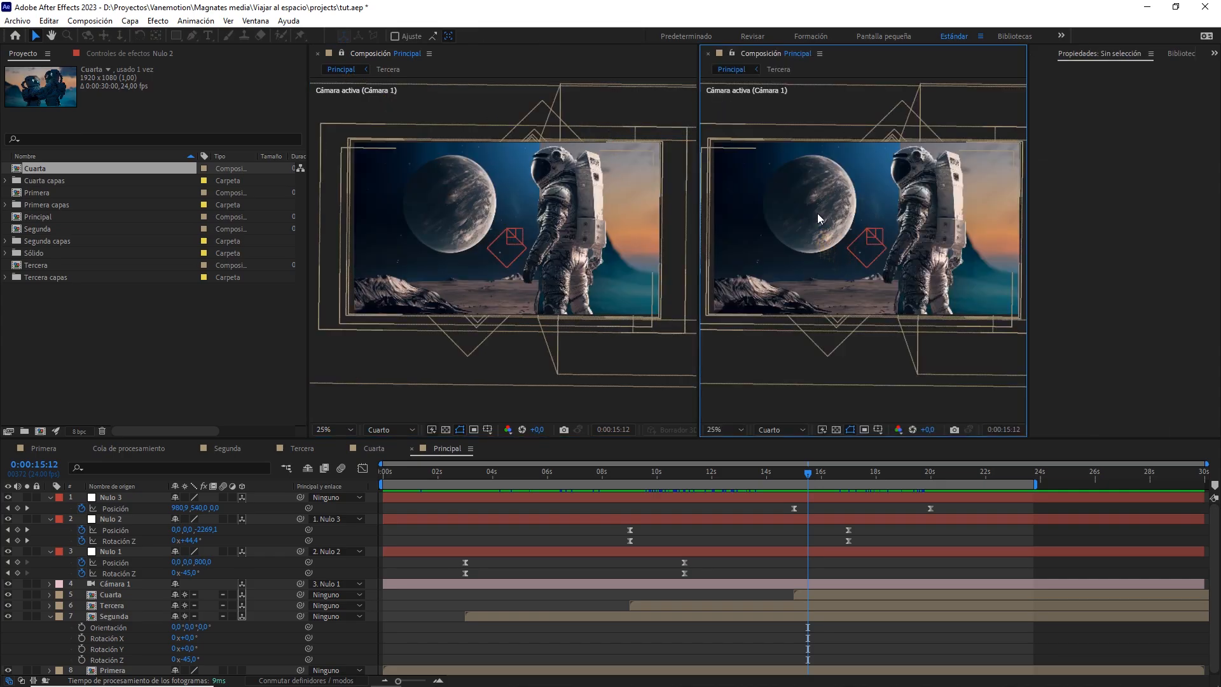
pyautogui.click(817, 214)
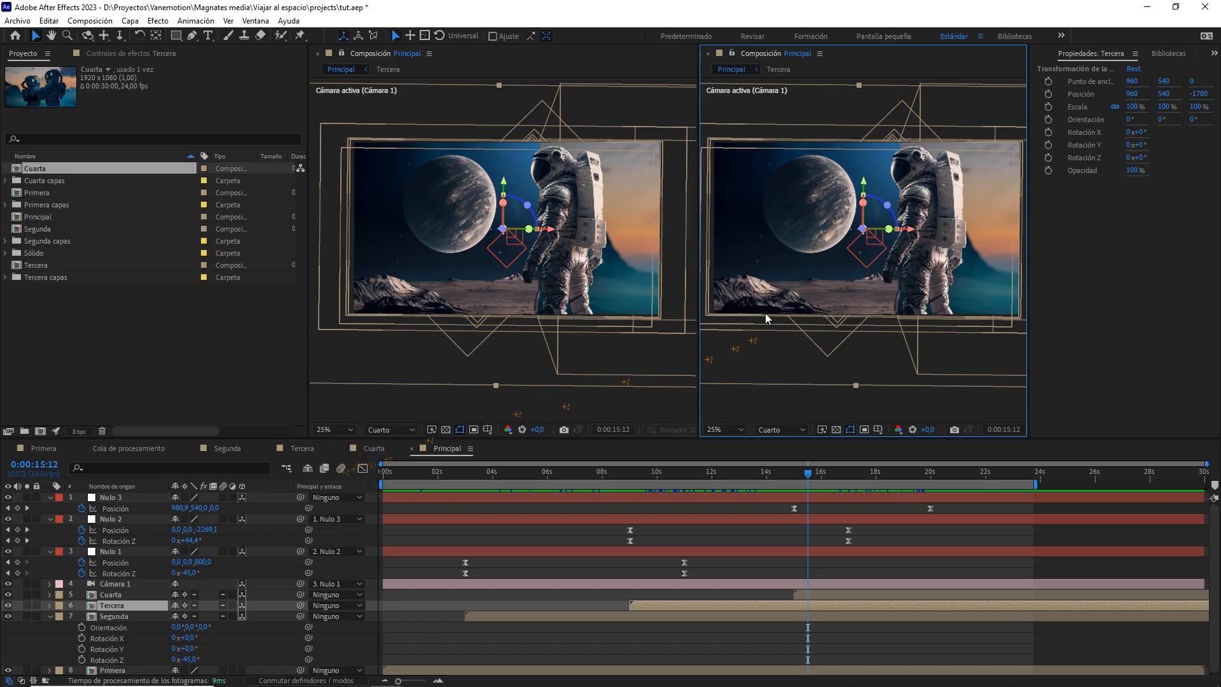
pyautogui.press(',')
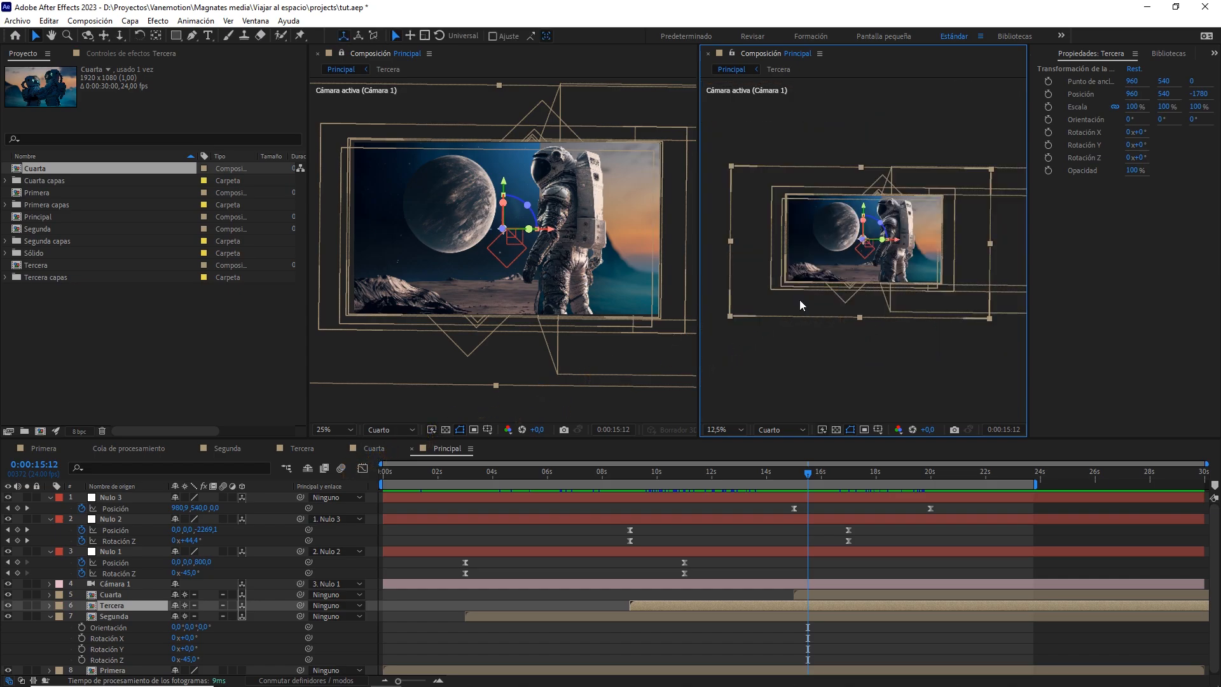
# Open the Cuarta composition and toggle the fondo layer's visibility to check what the background covers
pyautogui.click(374, 449)
pyautogui.press('.')
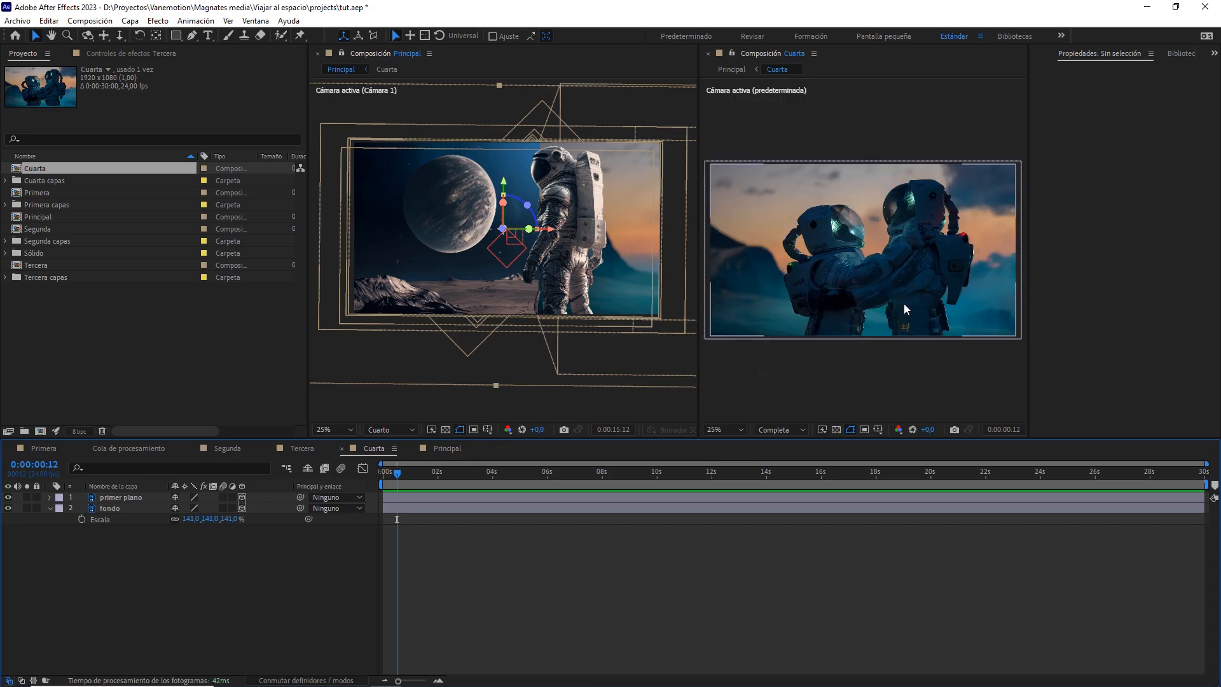
pyautogui.click(903, 304)
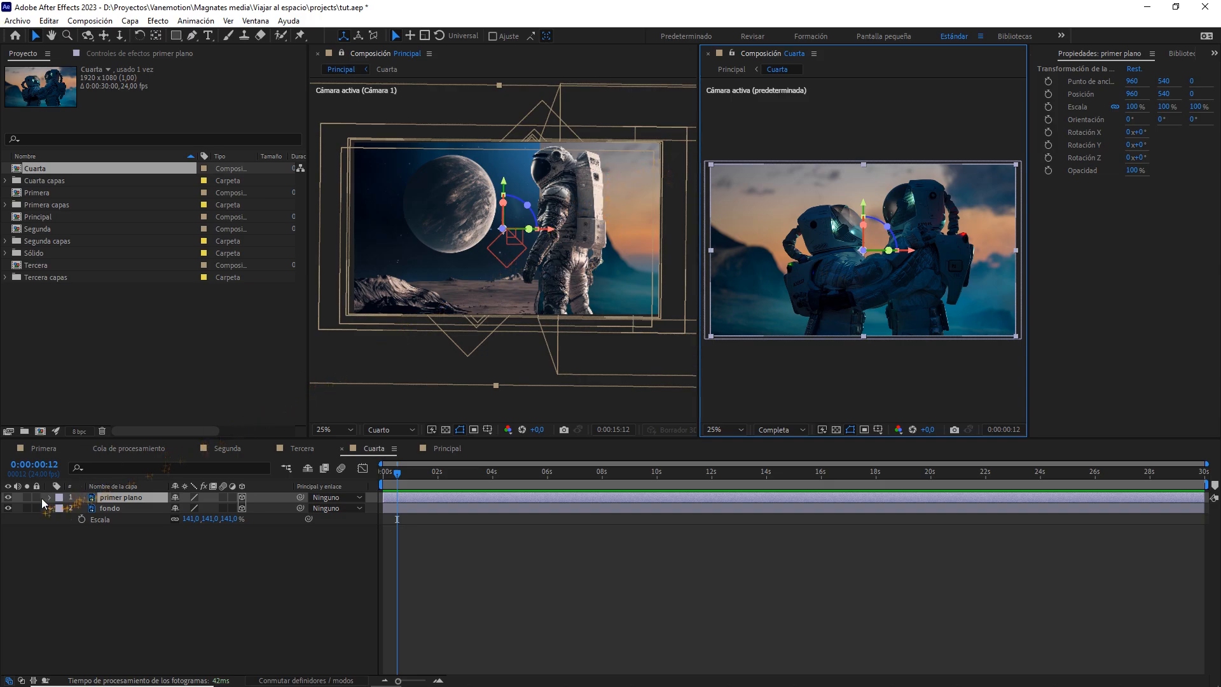
pyautogui.click(8, 508)
pyautogui.click(8, 508)
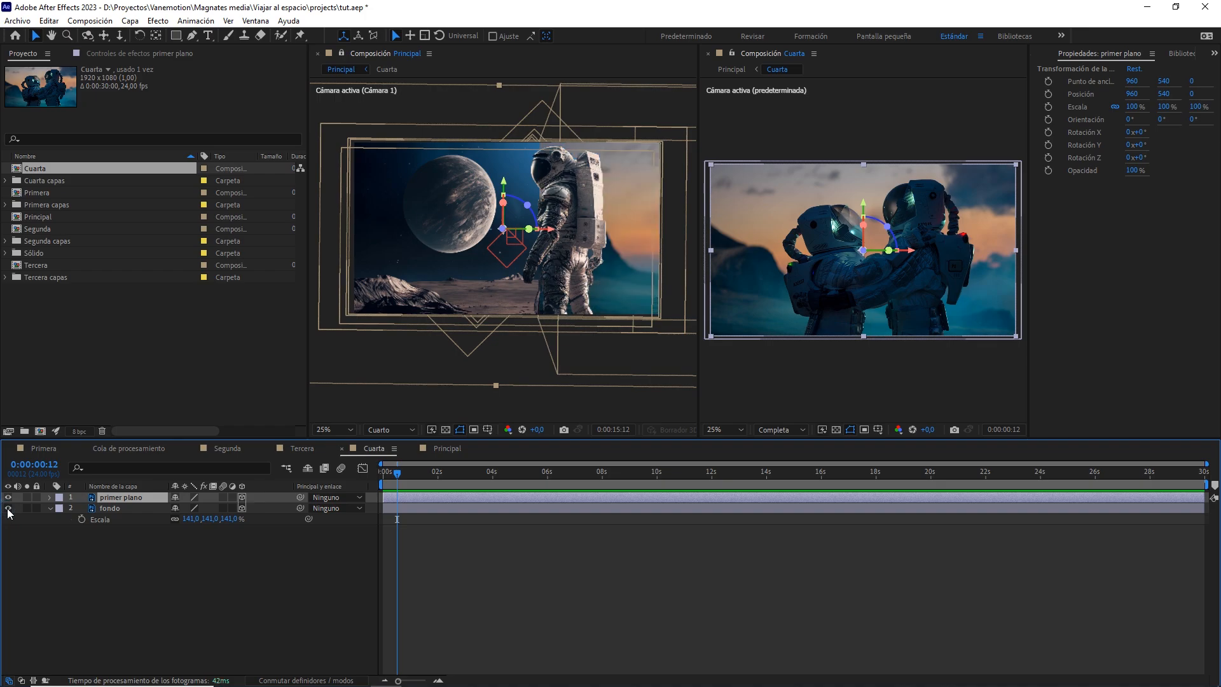
pyautogui.click(8, 508)
pyautogui.click(8, 508)
# Find the CC RepeTile effect in the effects library and apply it to the fondo layer of Cuarta
pyautogui.click(120, 508)
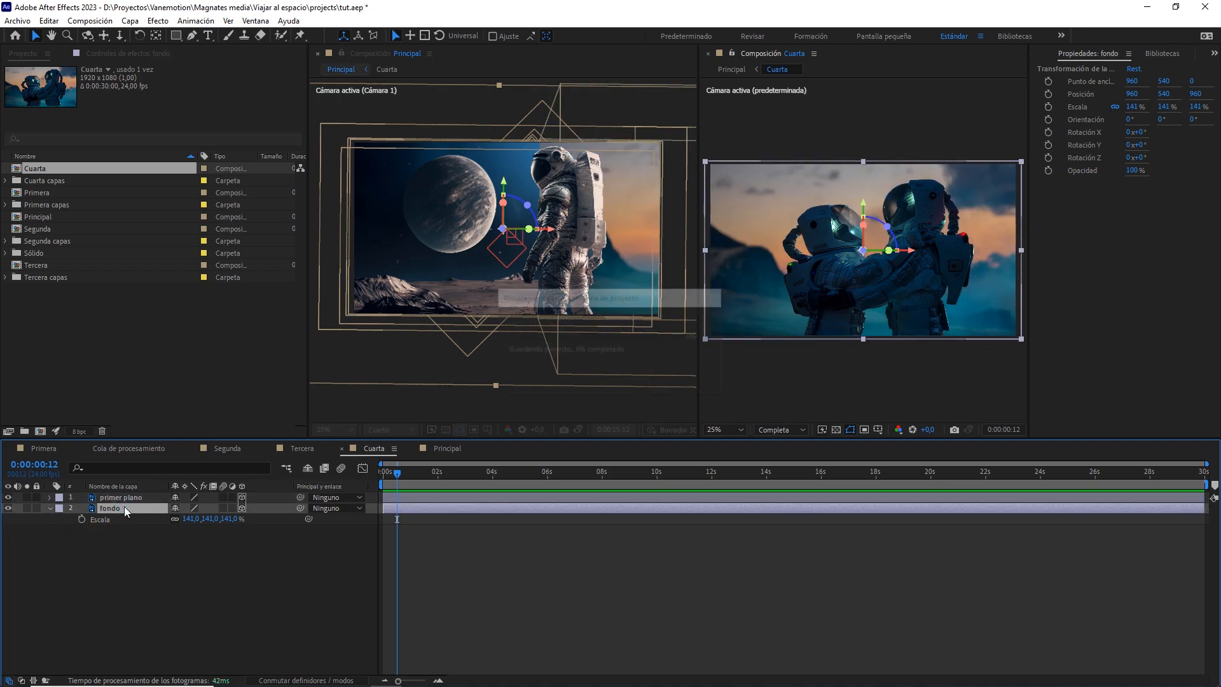
pyautogui.click(256, 21)
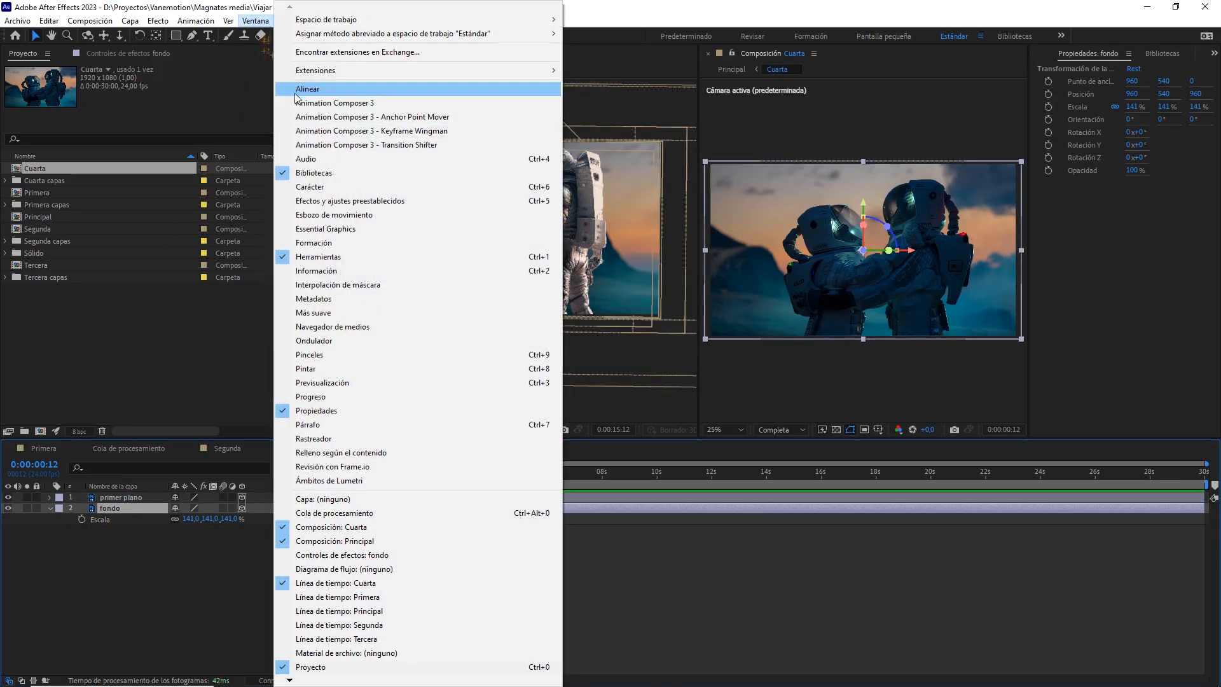
pyautogui.click(419, 196)
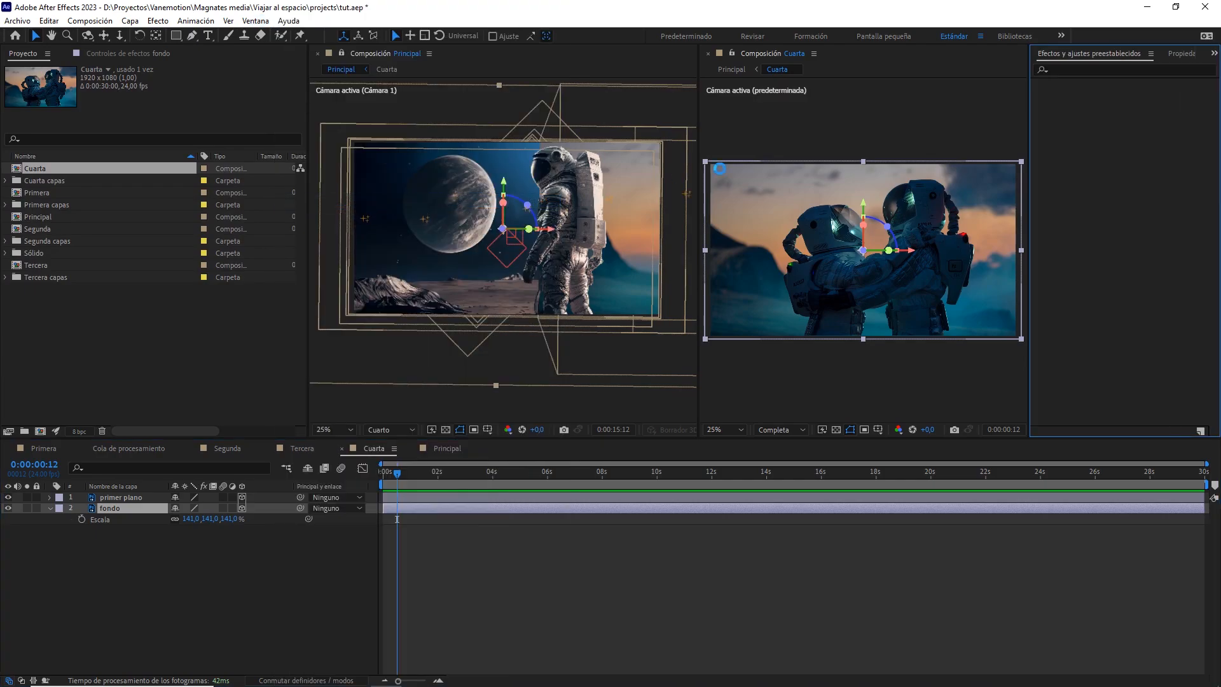
pyautogui.click(1110, 71)
pyautogui.write('cc re')
pyautogui.click(1084, 94)
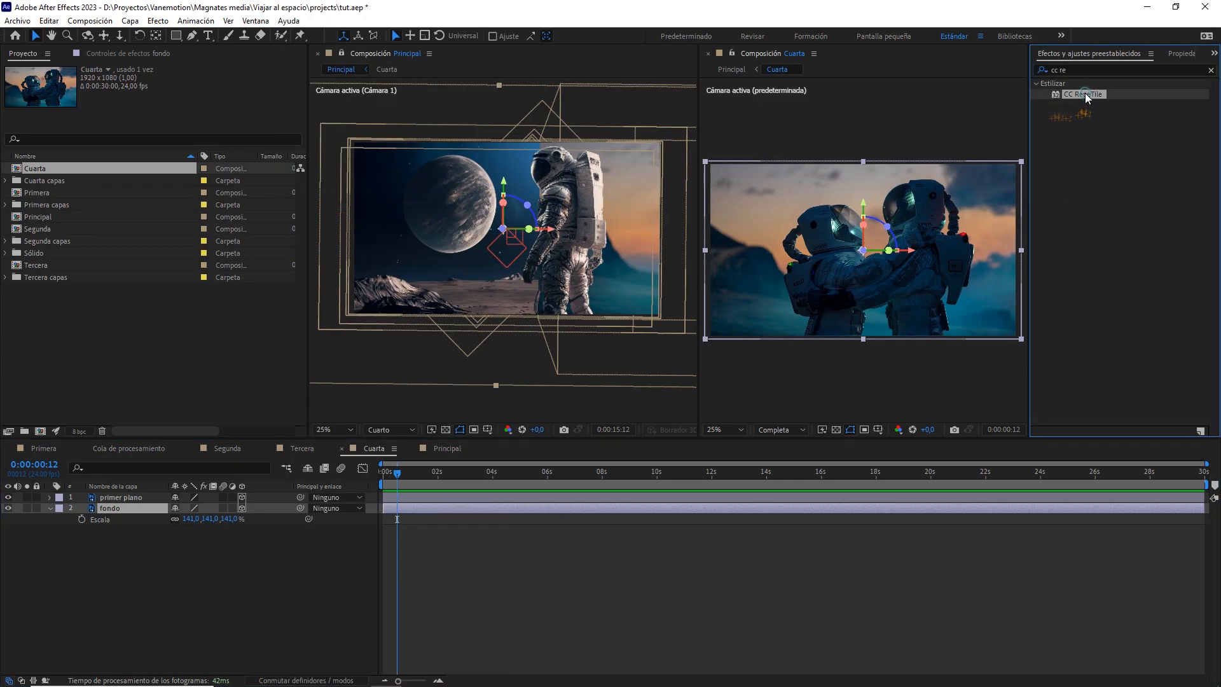
pyautogui.moveTo(1086, 97); pyautogui.dragTo(118, 508)
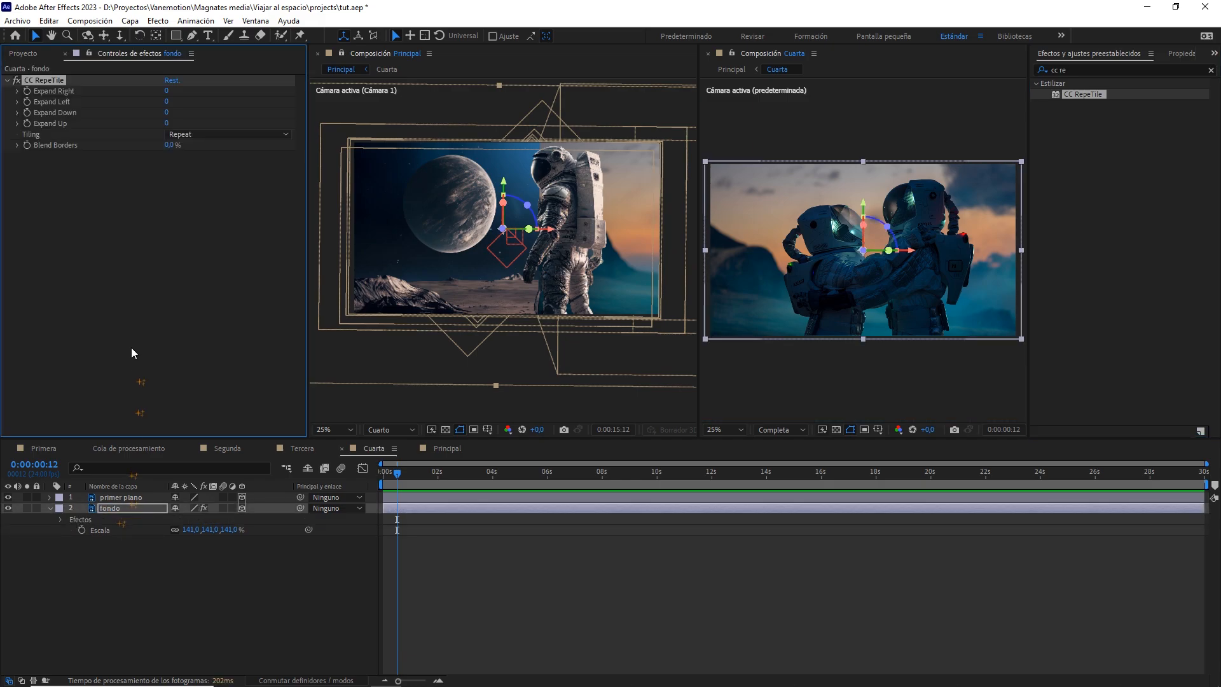
# Set the CC RepeTile tiling to Unfold and Expand Left to 4000 on the fondo layer
pyautogui.click(178, 134)
pyautogui.click(199, 193)
pyautogui.moveTo(166, 101); pyautogui.dragTo(281, 102)
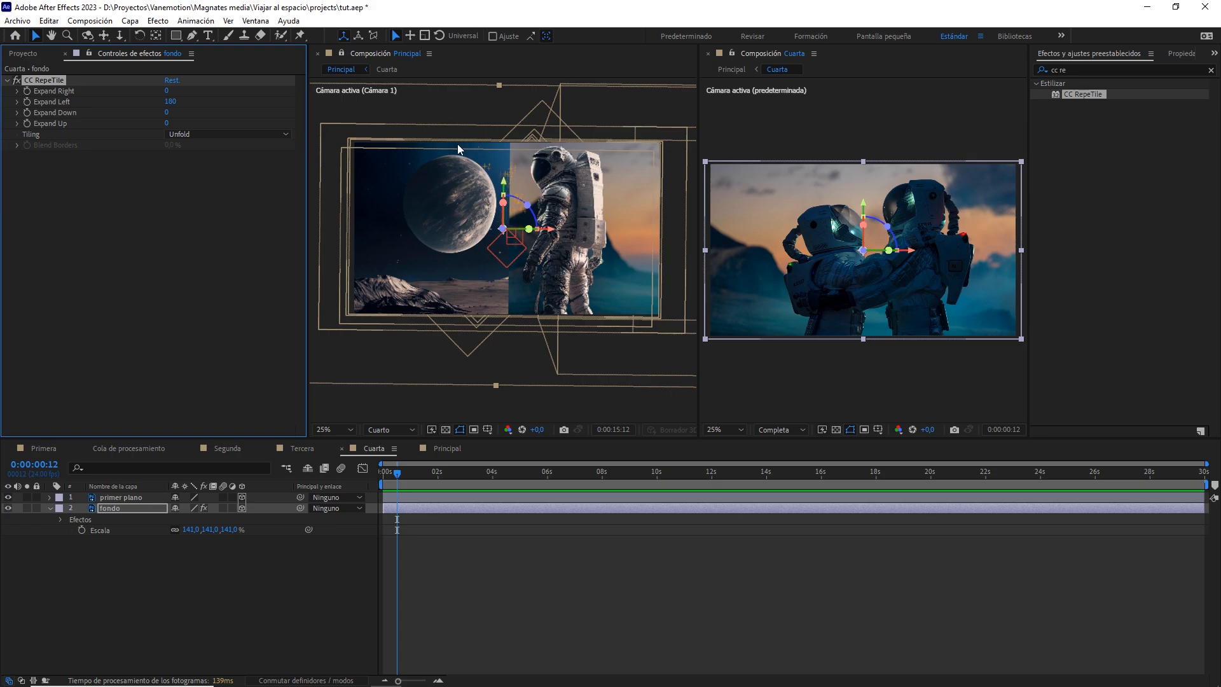
pyautogui.moveTo(170, 102); pyautogui.dragTo(248, 103)
pyautogui.click(174, 101)
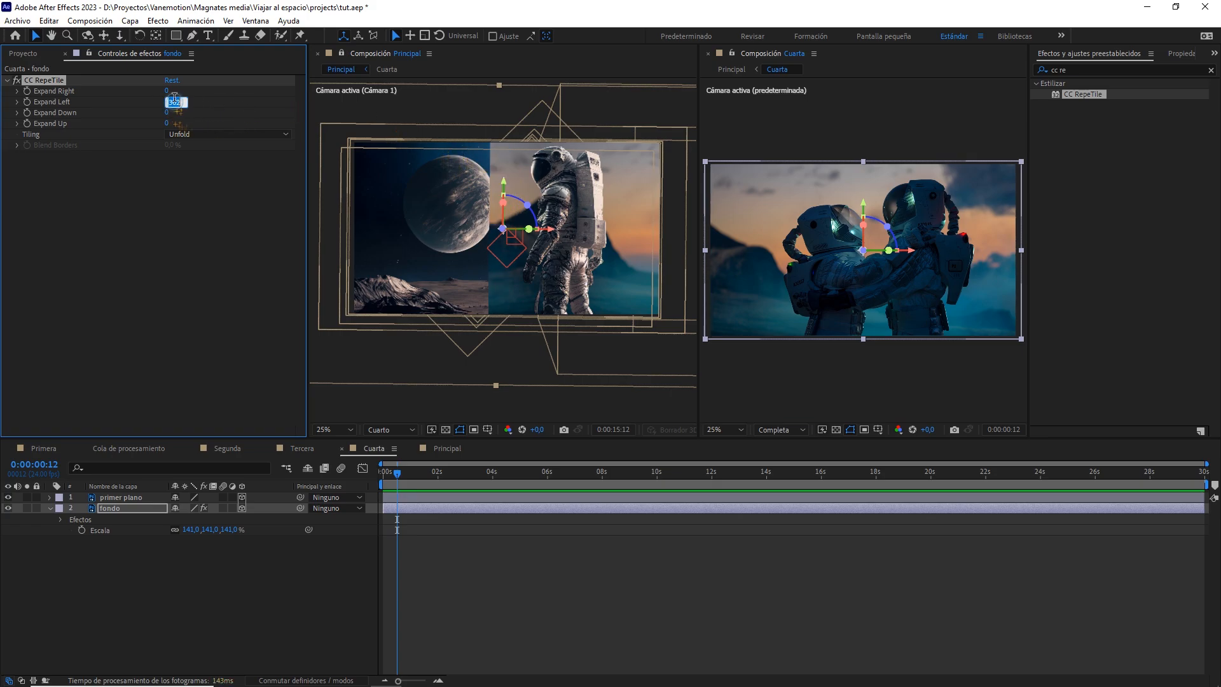
pyautogui.write('4000')
pyautogui.press('Return')
# Copy the Expand Left value into Expand Right, Expand Down and Expand Up so each is 4000
pyautogui.click(175, 102)
pyautogui.hotkey('ctrl', 'c')
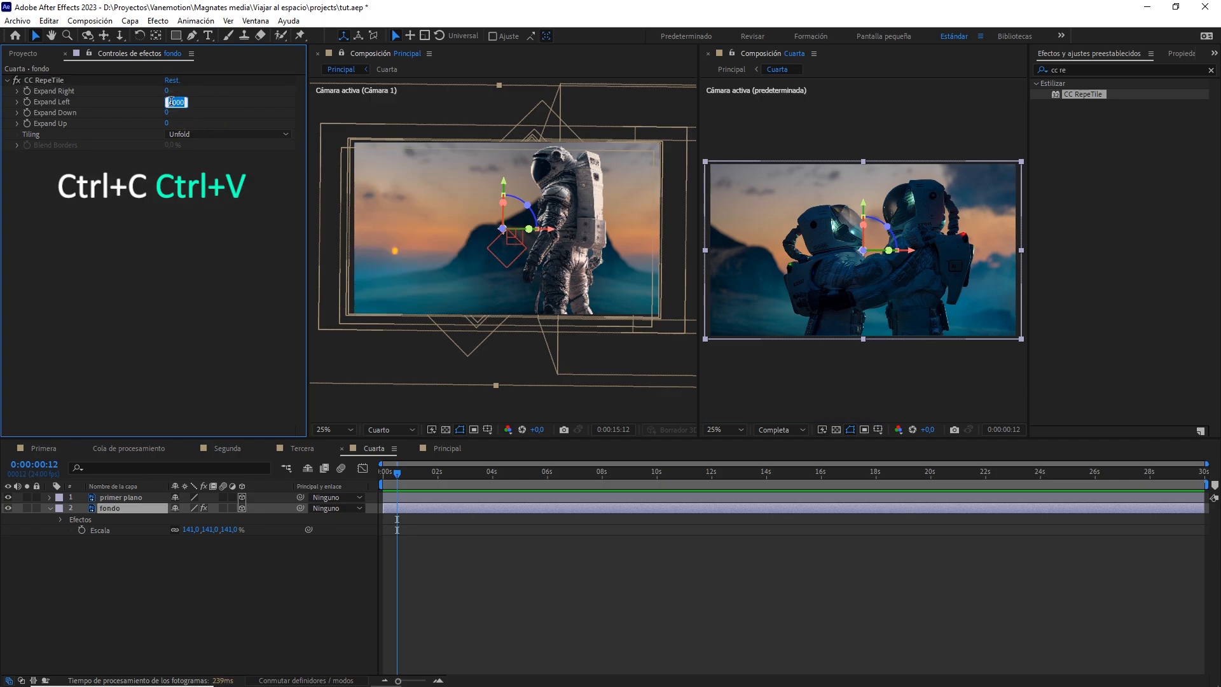
pyautogui.click(168, 91)
pyautogui.click(167, 113)
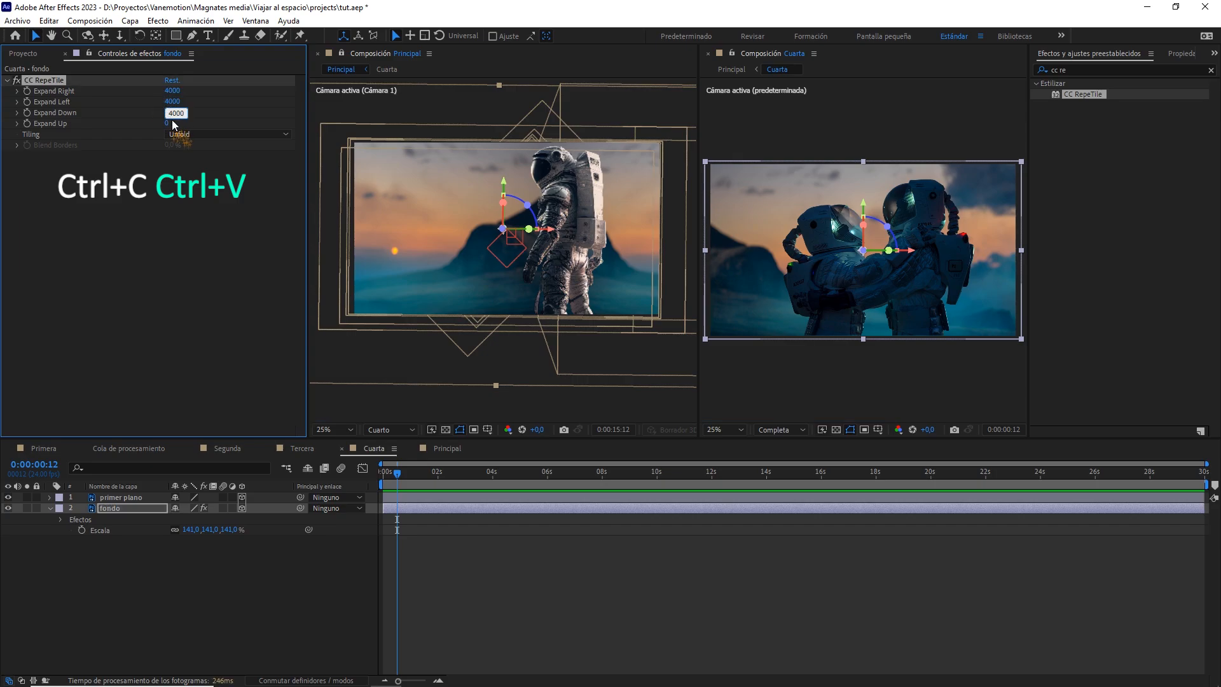
pyautogui.click(171, 121)
pyautogui.hotkey('ctrl', 'v')
pyautogui.click(242, 108)
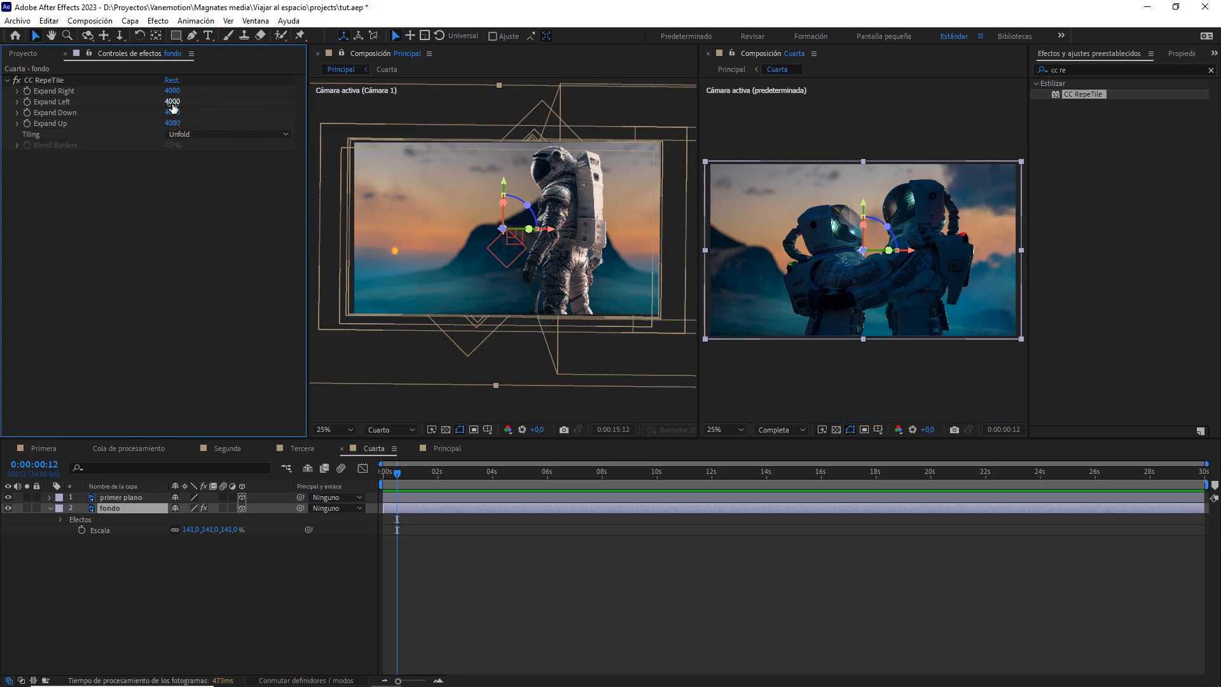
# Copy the configured CC RepeTile effect from the fondo layer of the Cuarta composition
pyautogui.click(794, 220)
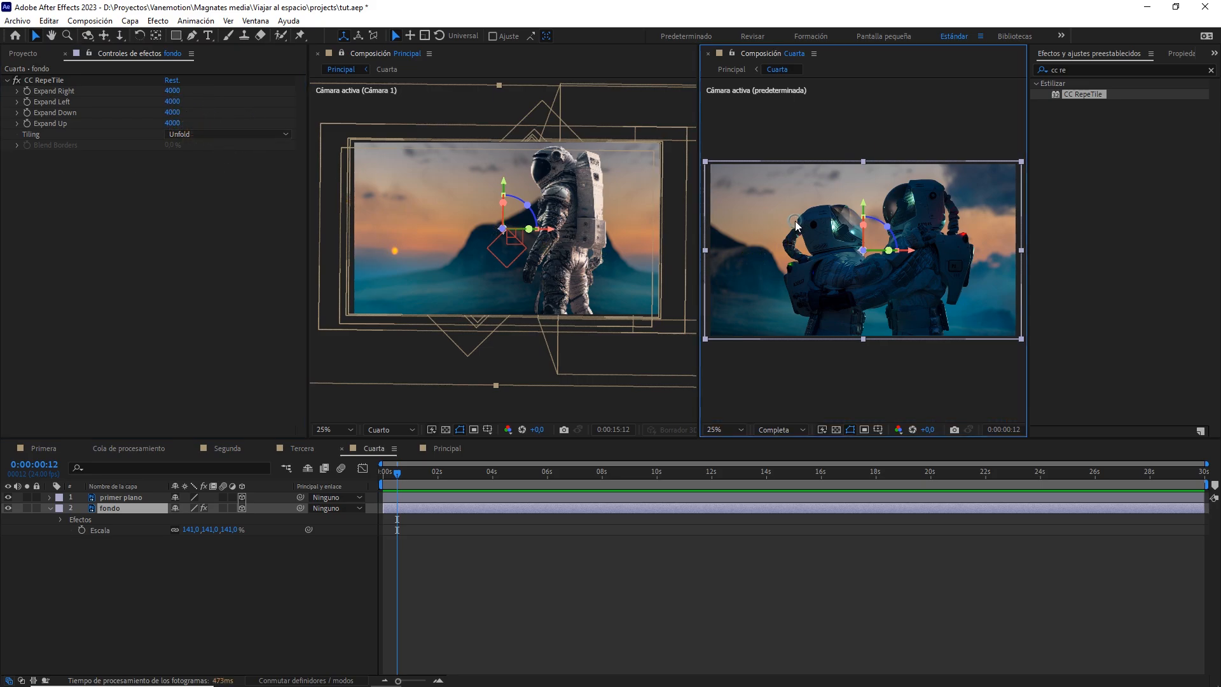
pyautogui.click(300, 448)
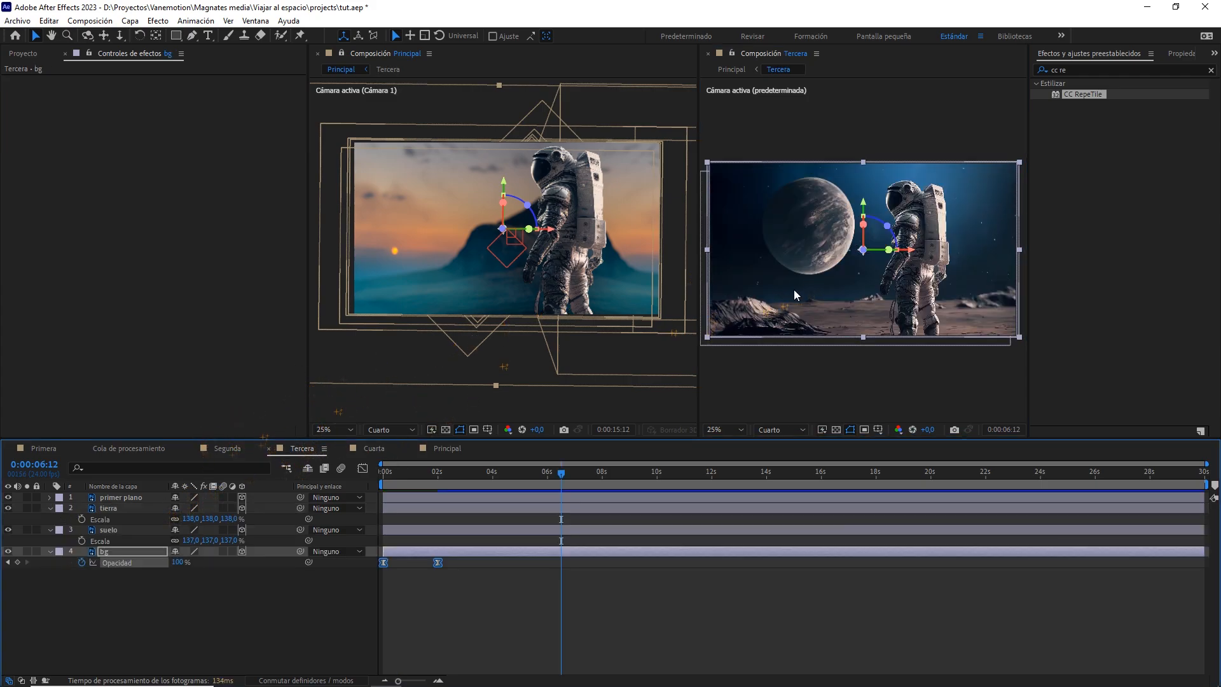
pyautogui.click(372, 445)
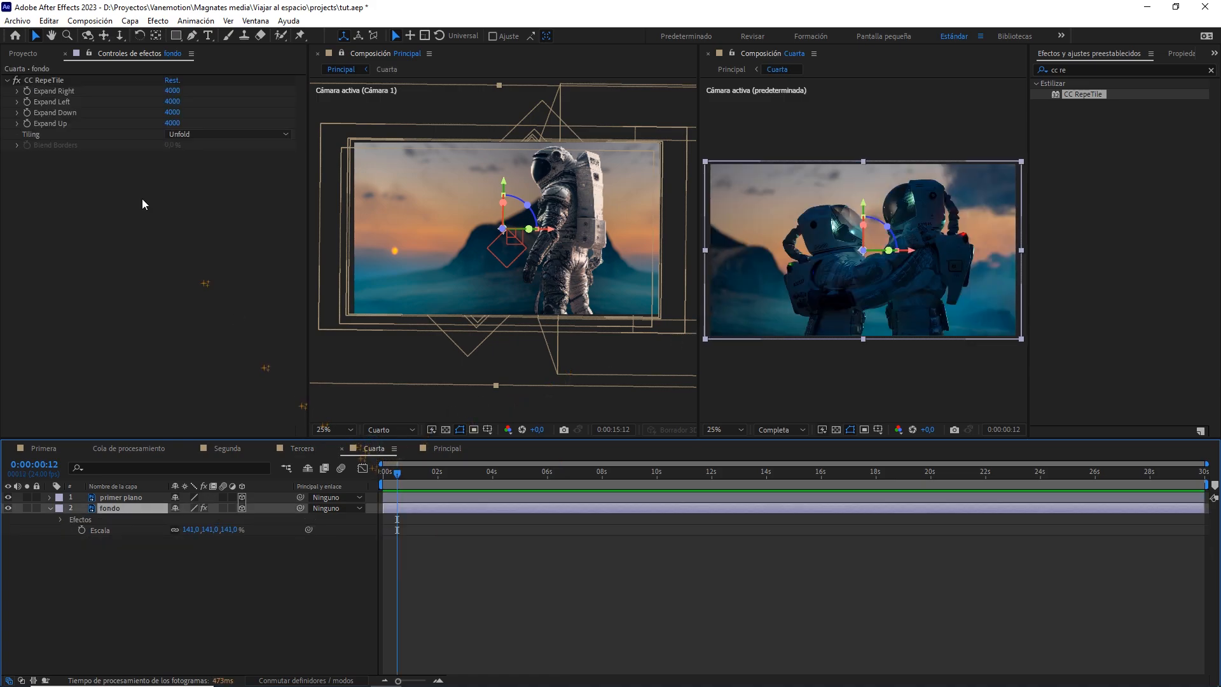
pyautogui.click(64, 78)
pyautogui.click(49, 21)
pyautogui.click(76, 97)
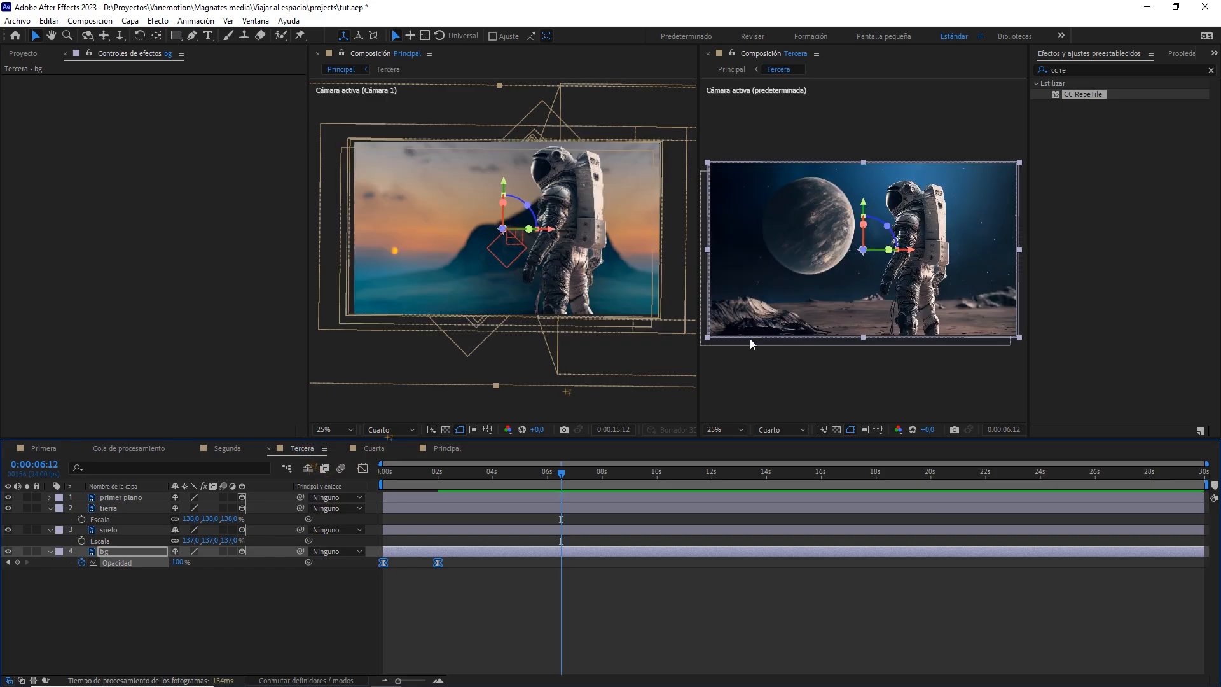
# Paste the copied CC RepeTile effect onto the bg layer of the Tercera composition
pyautogui.click(117, 553)
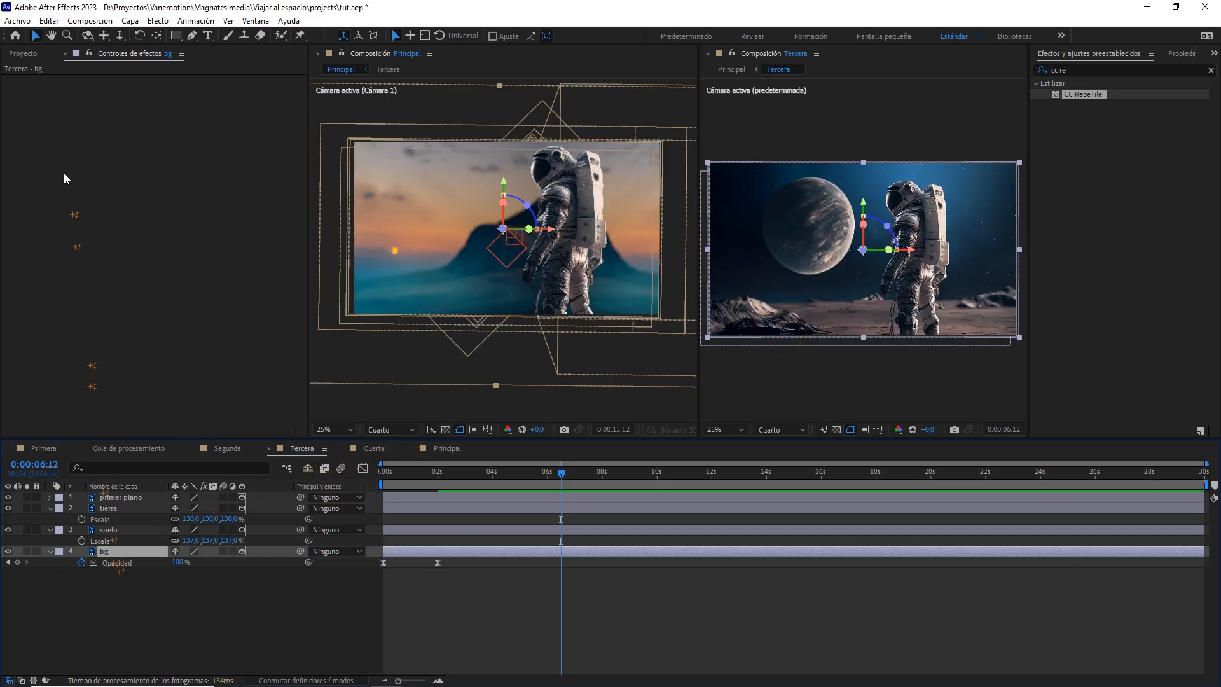
pyautogui.click(49, 20)
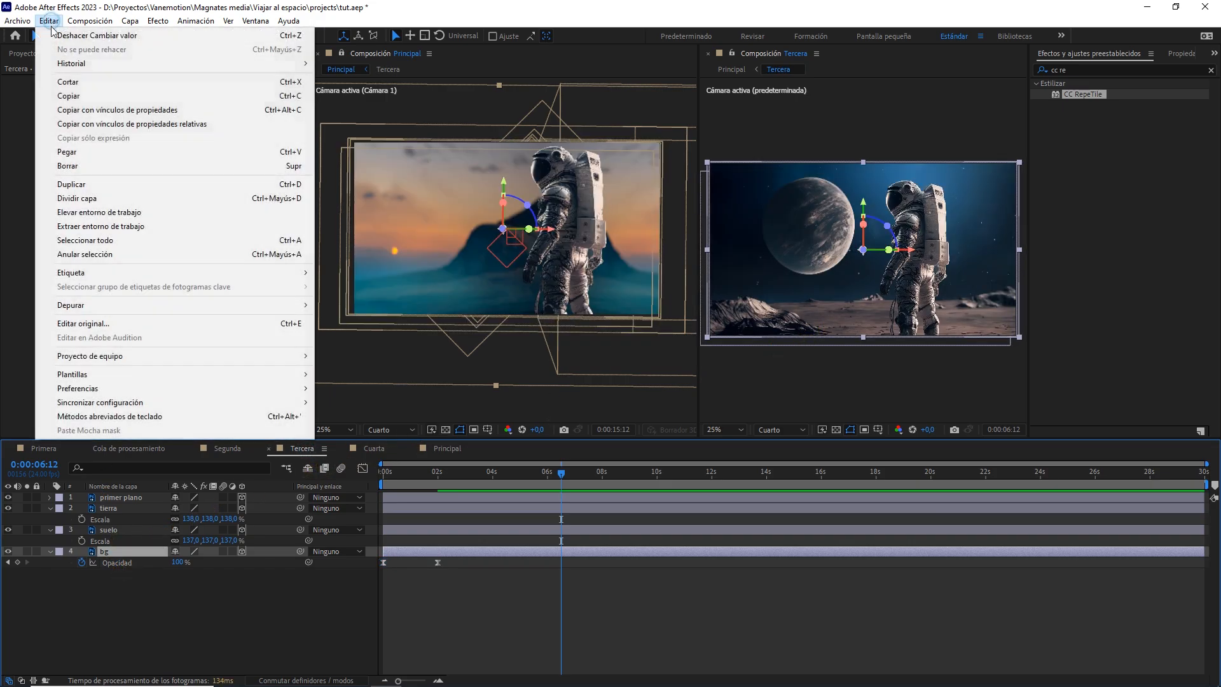
pyautogui.click(92, 150)
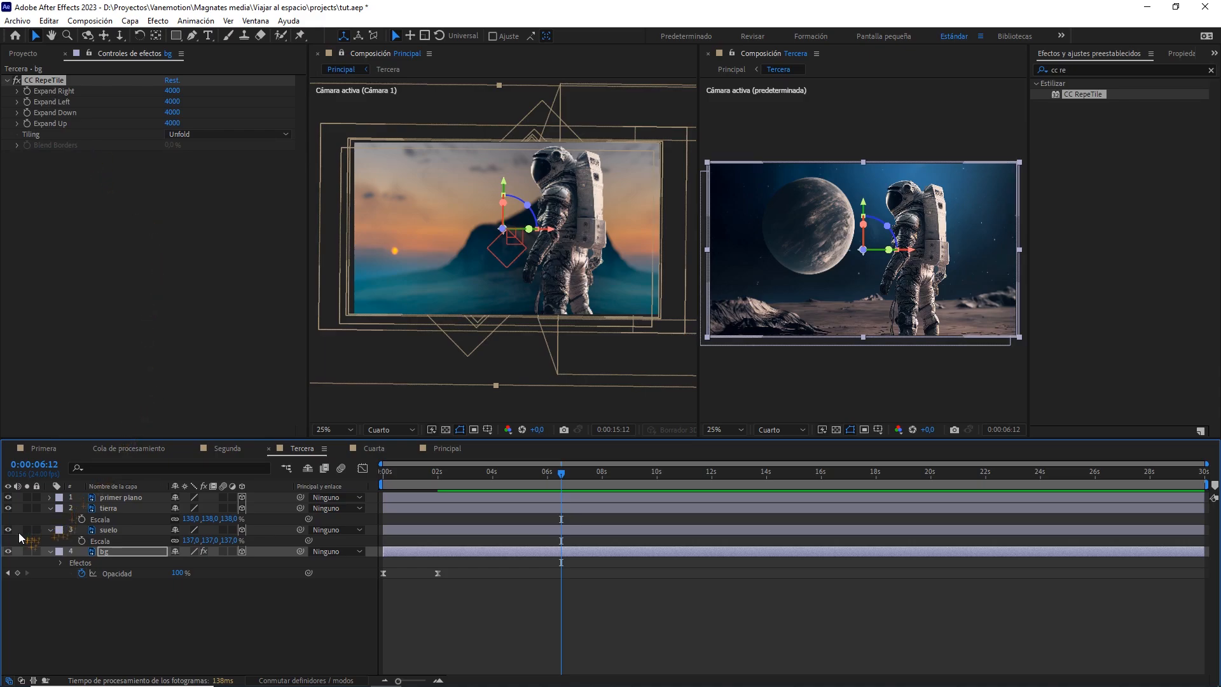
# Isolate the suelo layer briefly to check it, and paste the CC RepeTile effect onto it
pyautogui.click(108, 530)
pyautogui.click(28, 530)
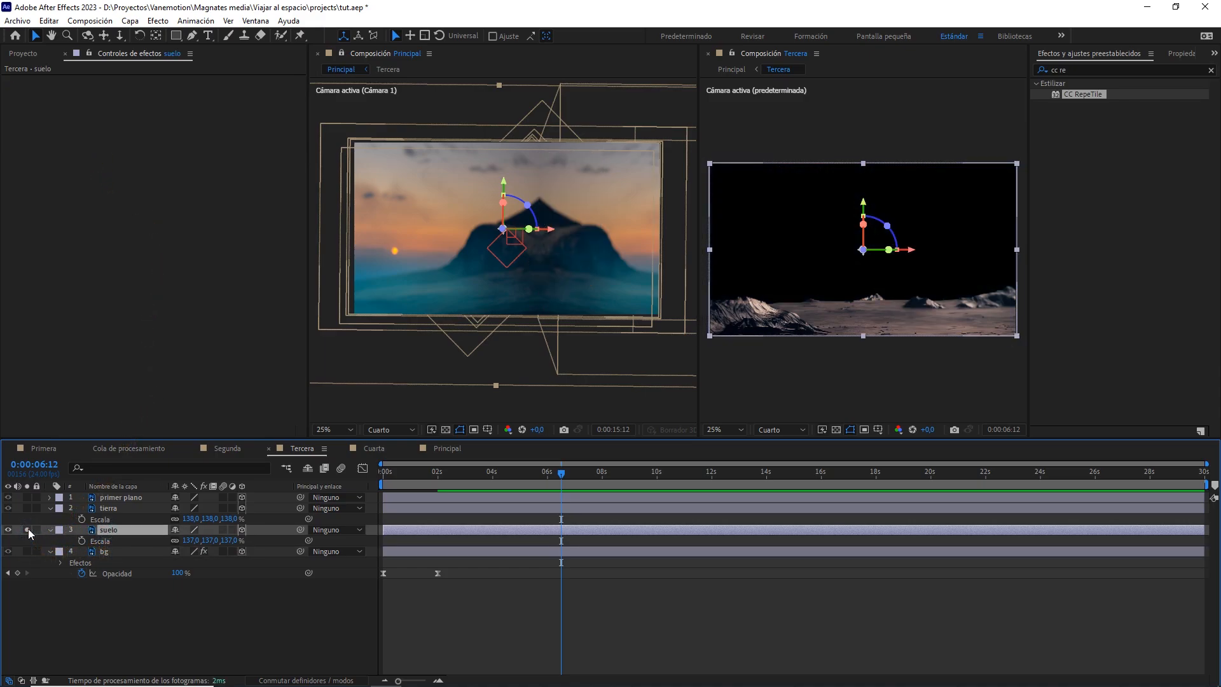
pyautogui.click(28, 529)
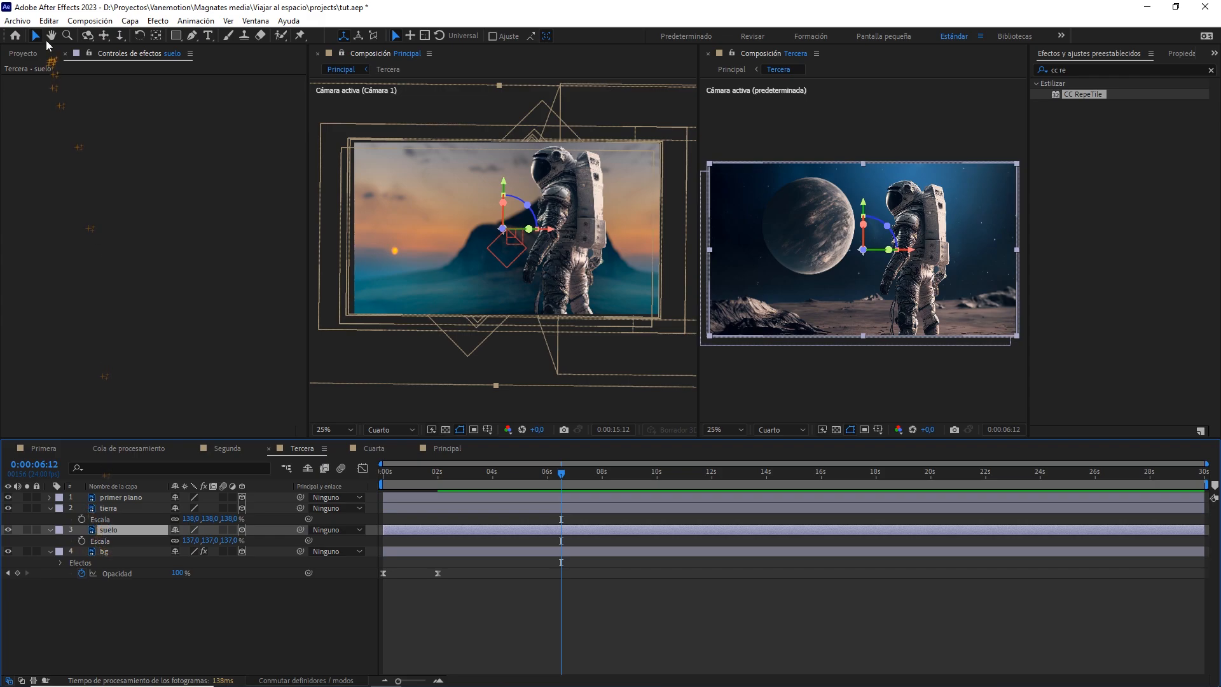
pyautogui.click(49, 20)
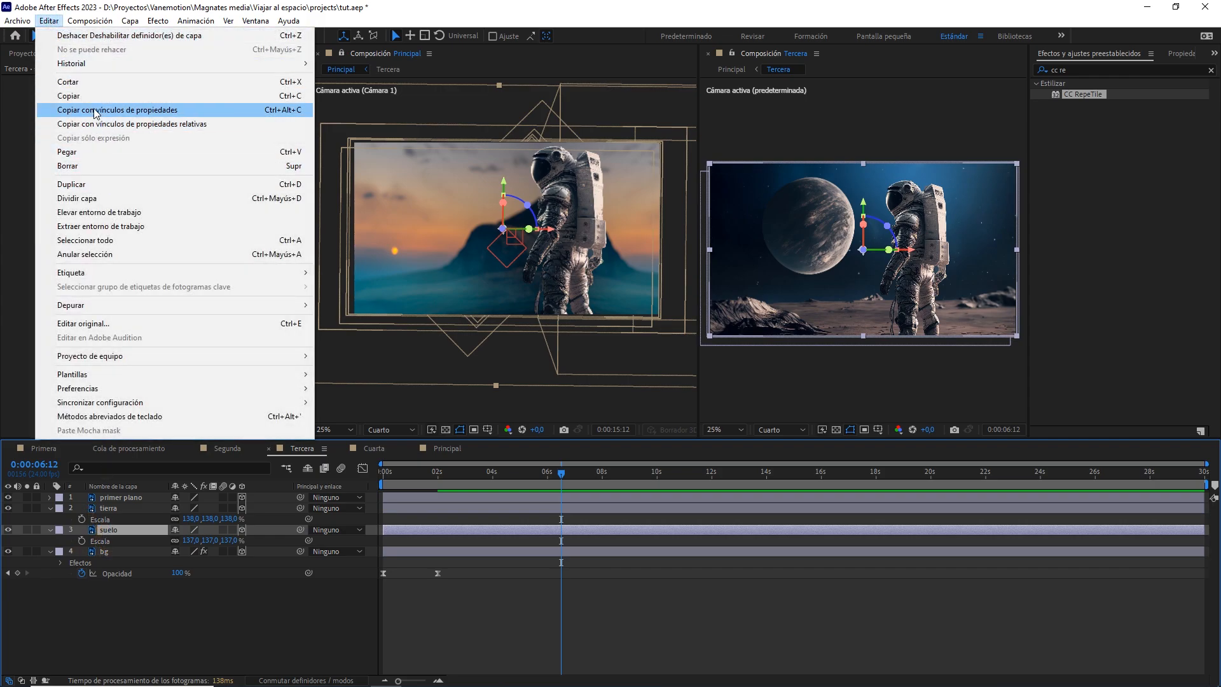
pyautogui.click(93, 154)
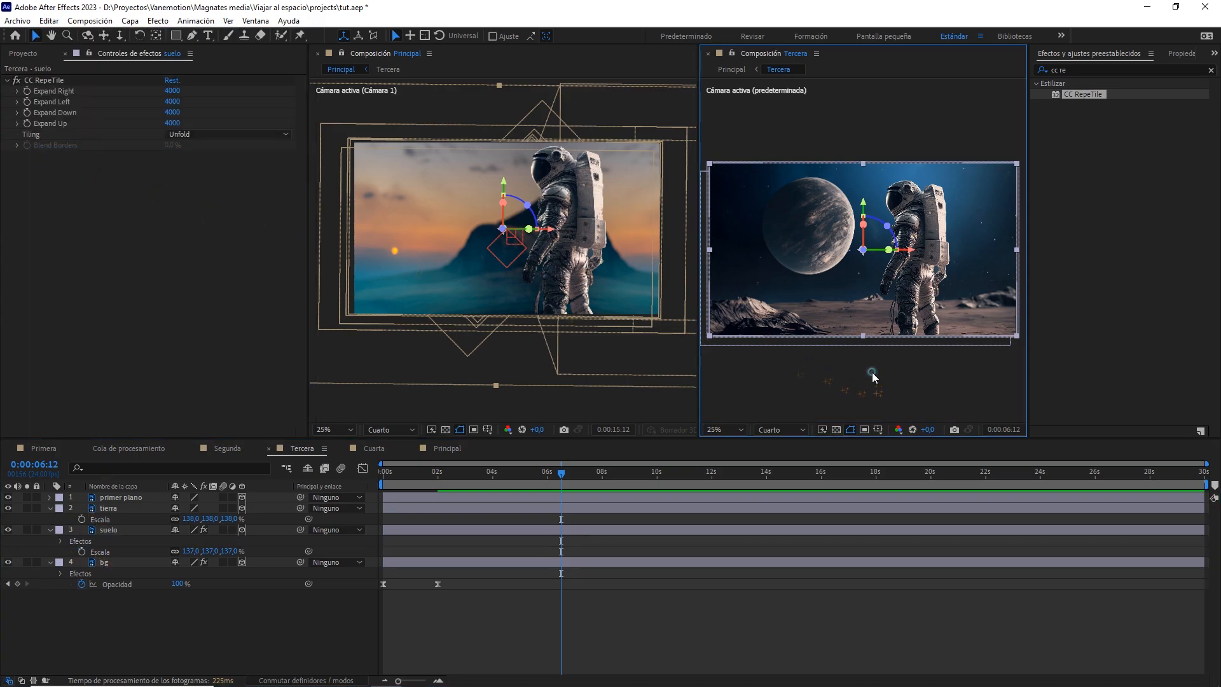
pyautogui.click(868, 372)
# Open the Segunda composition and preview its transition into Tercera in the Principal view
pyautogui.click(236, 449)
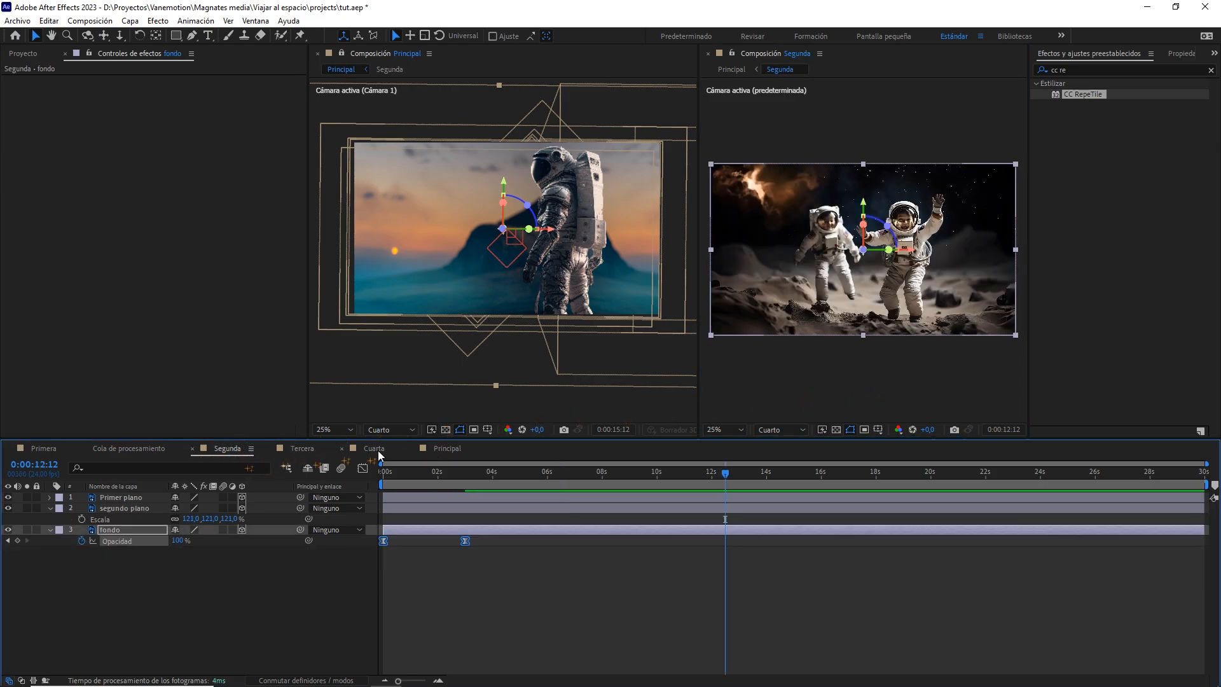
pyautogui.moveTo(498, 475); pyautogui.dragTo(586, 478)
pyautogui.scroll(2, 575, 331)
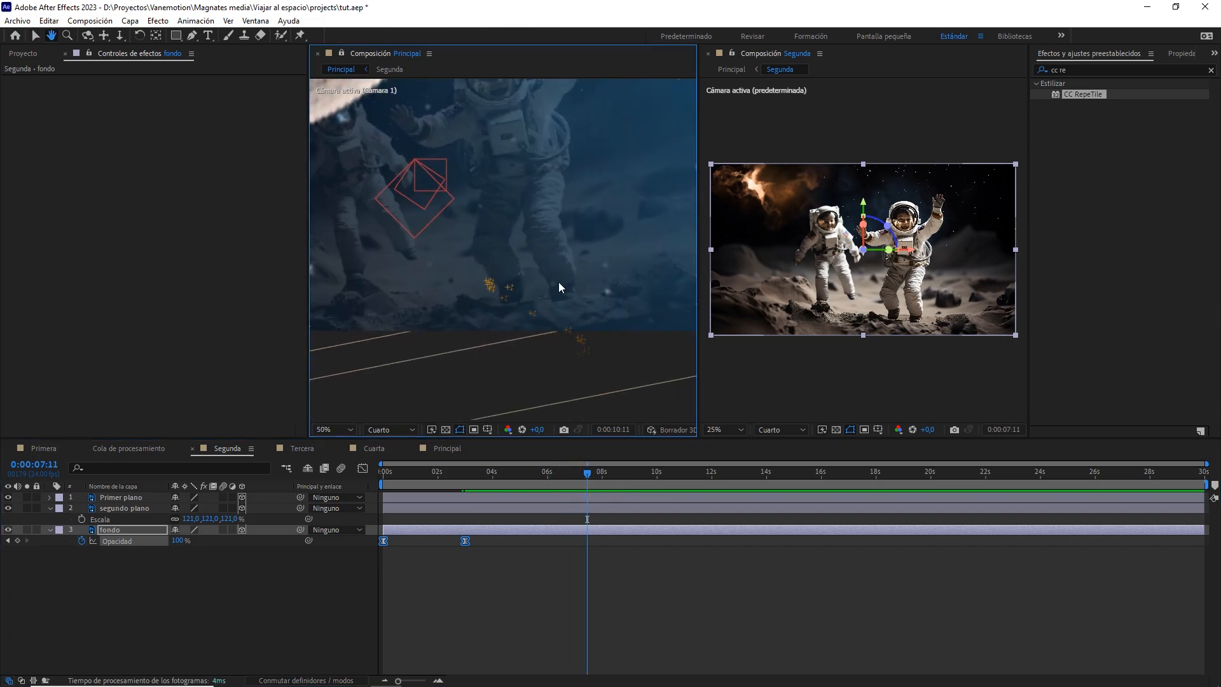
pyautogui.moveTo(638, 275); pyautogui.dragTo(569, 265)
pyautogui.click(569, 265)
pyautogui.press('space')
pyautogui.press('space')
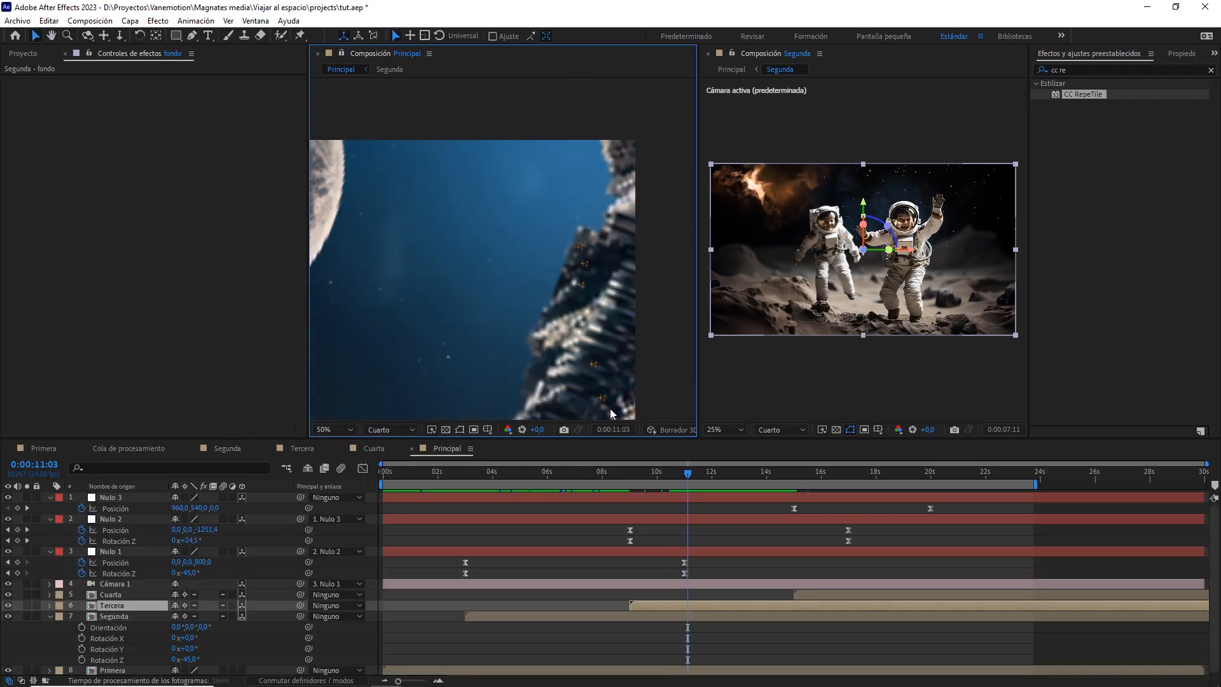
# Hide the Tercera layer in Principal and move the playhead to 0:00:10:14 to examine the edges of Segunda
pyautogui.moveTo(675, 477); pyautogui.dragTo(663, 478)
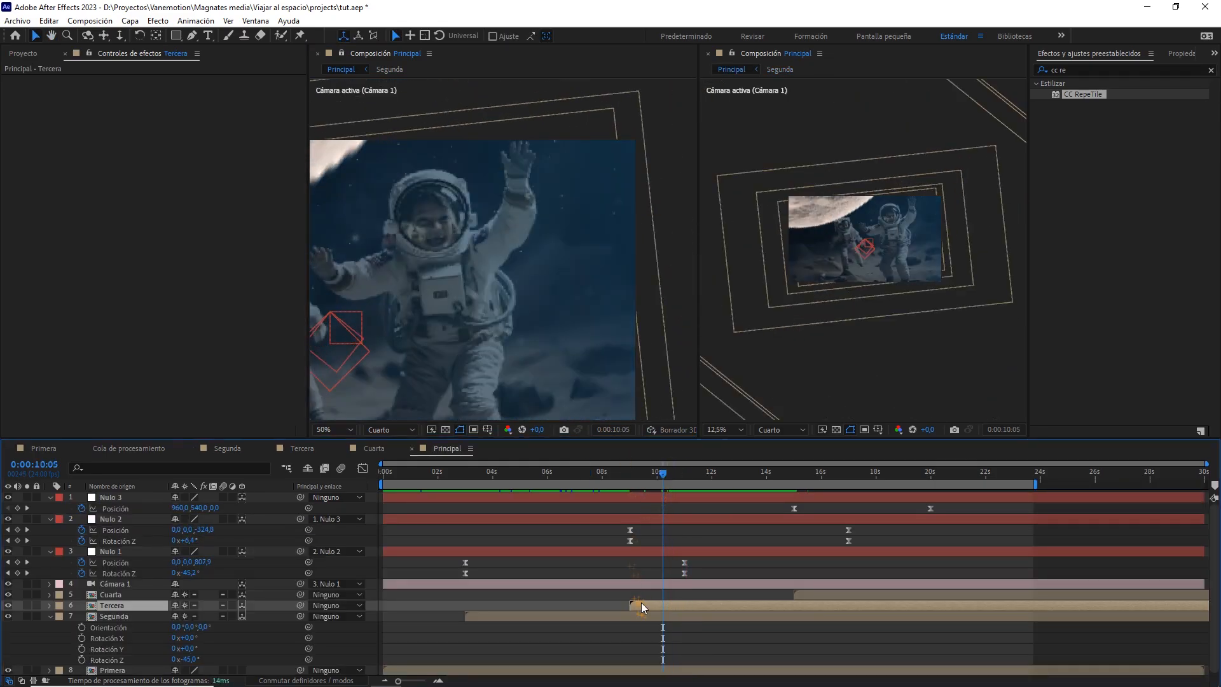
pyautogui.click(8, 605)
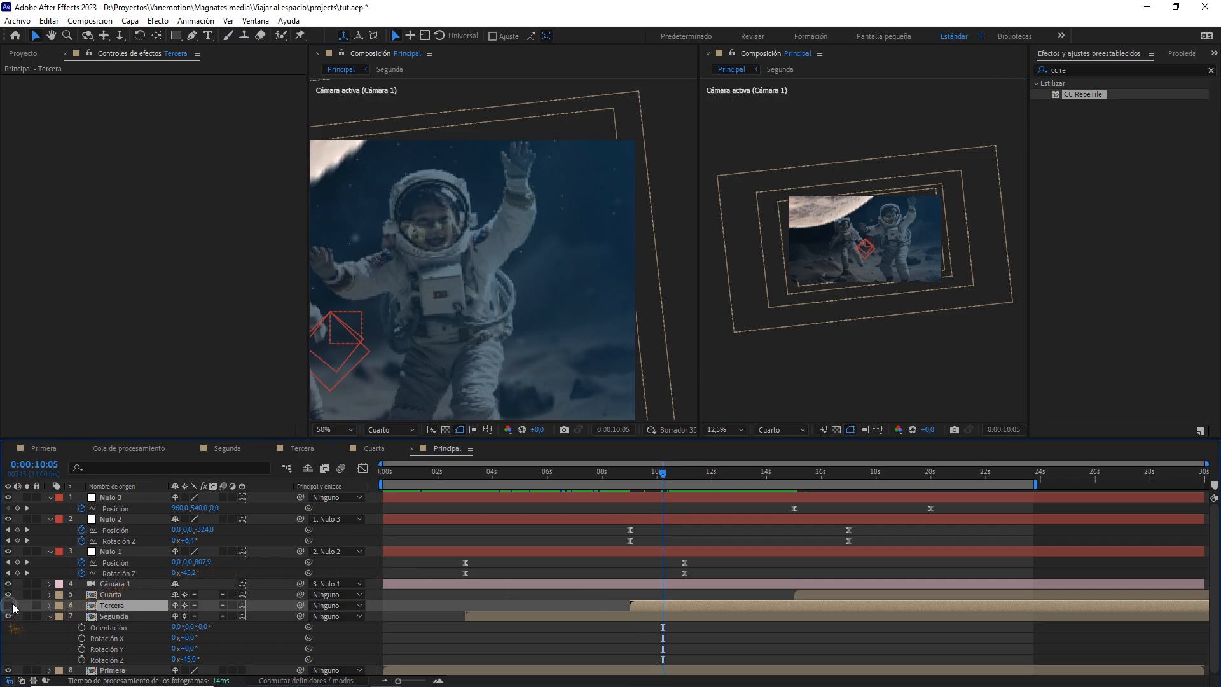
pyautogui.scroll(-2, 592, 152)
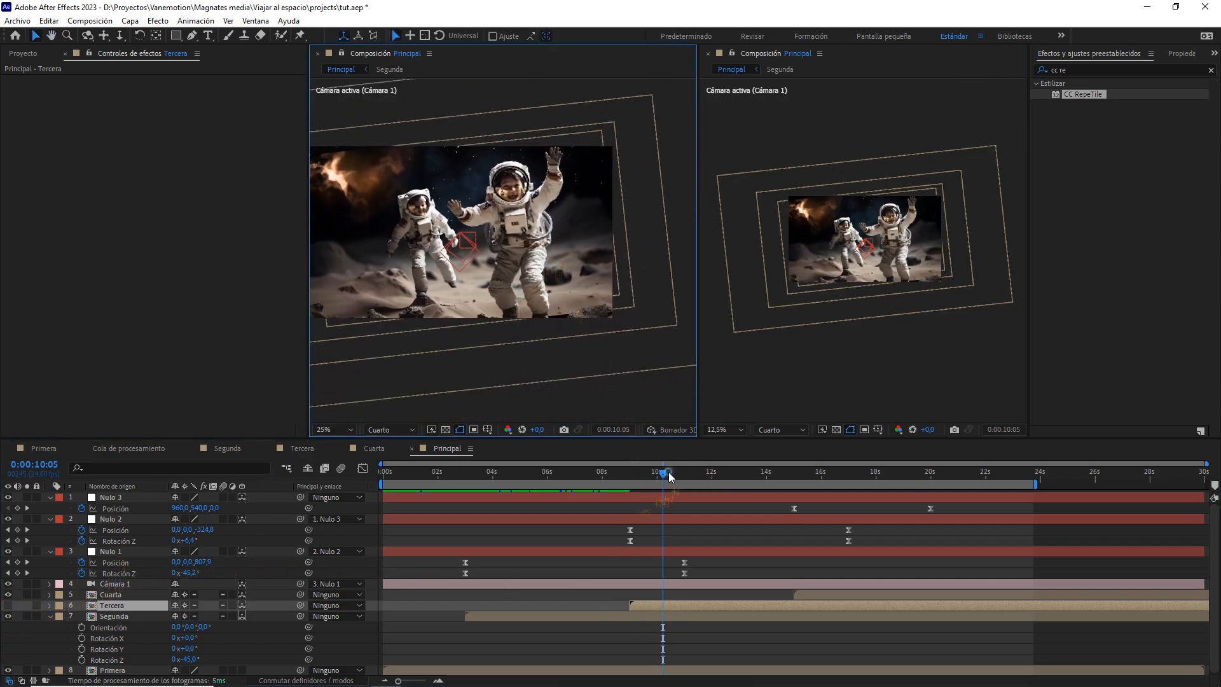
pyautogui.moveTo(670, 477); pyautogui.dragTo(675, 477)
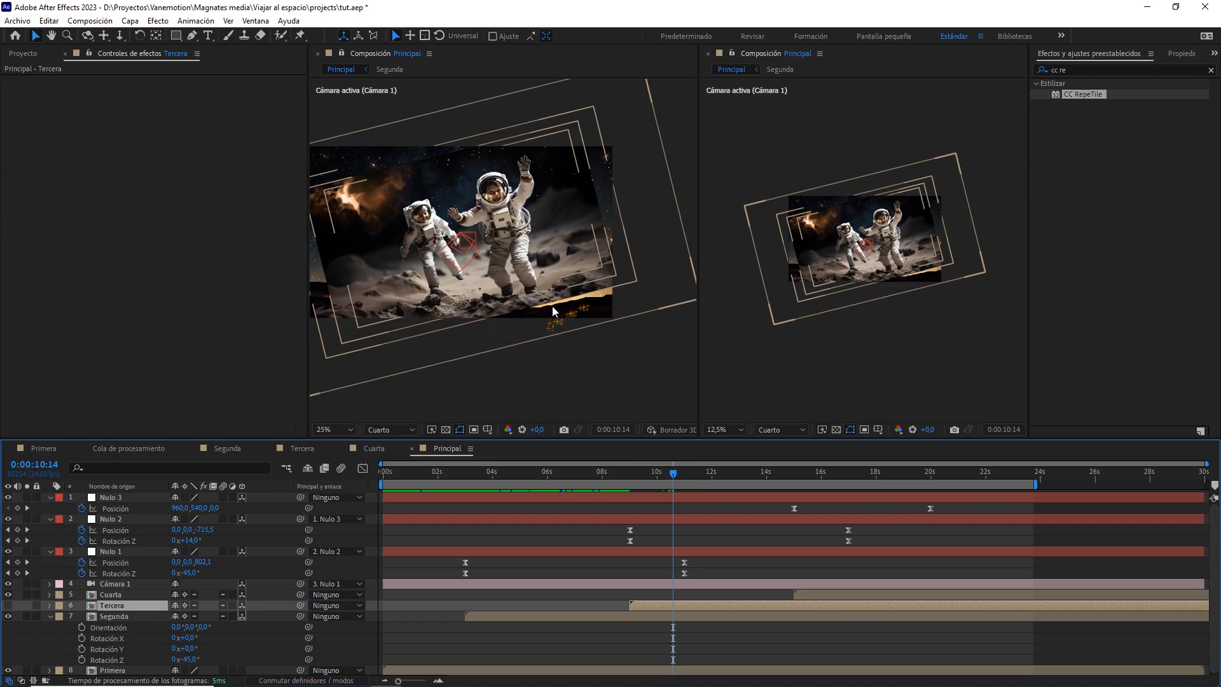
pyautogui.click(868, 329)
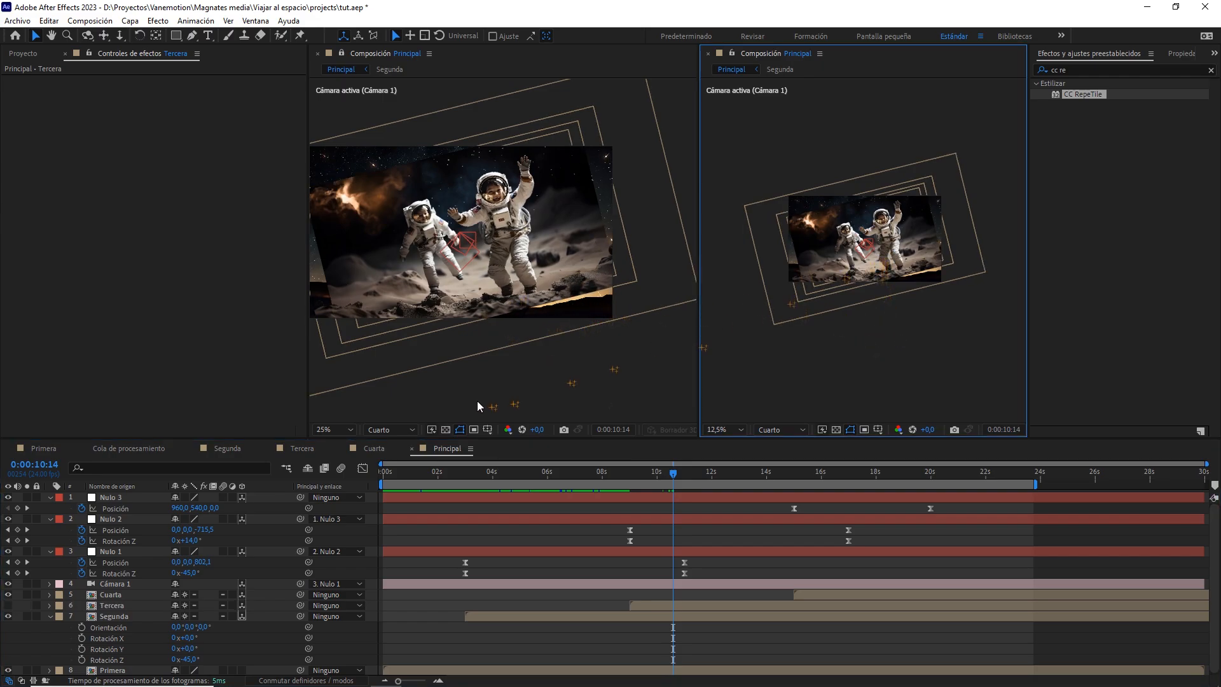
# Paste the copied CC RepeTile effect onto the fondo layer of the Segunda composition
pyautogui.click(236, 449)
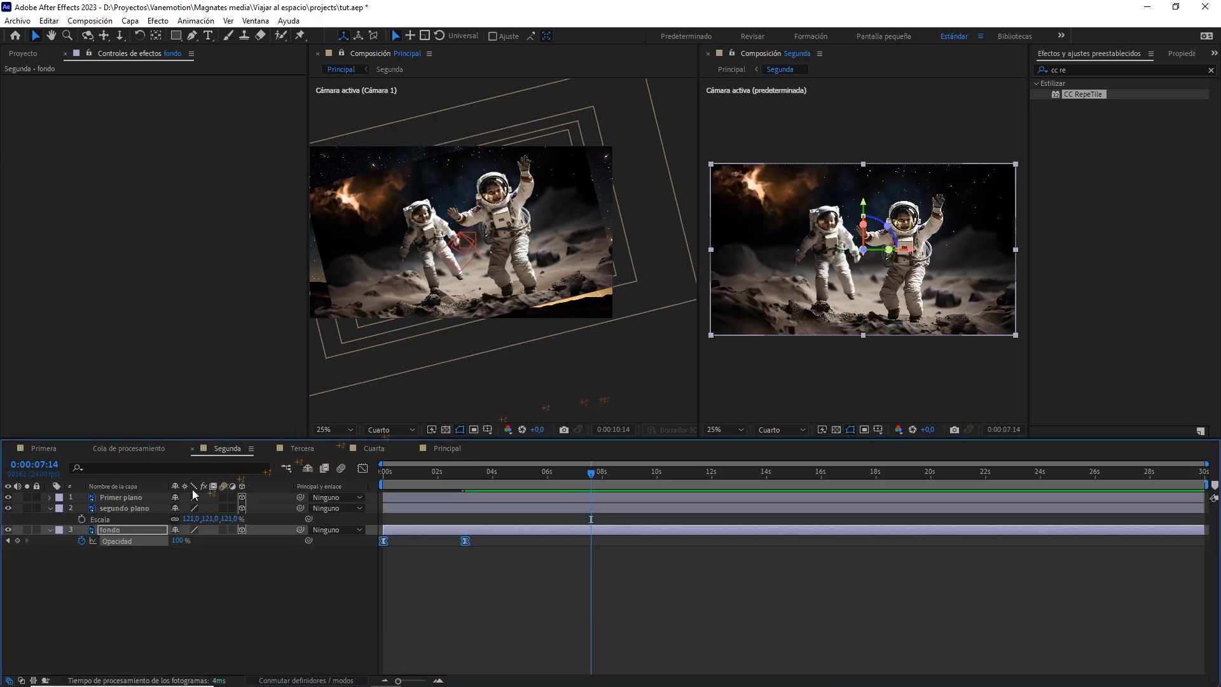
pyautogui.click(112, 534)
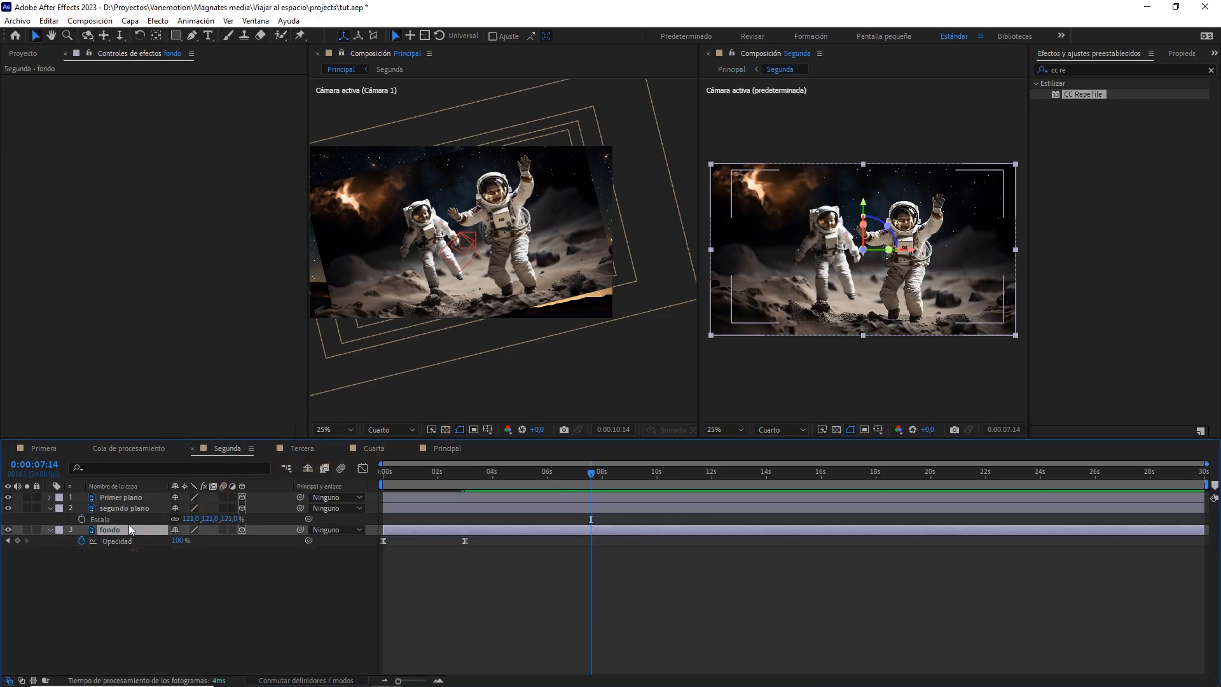
pyautogui.click(49, 20)
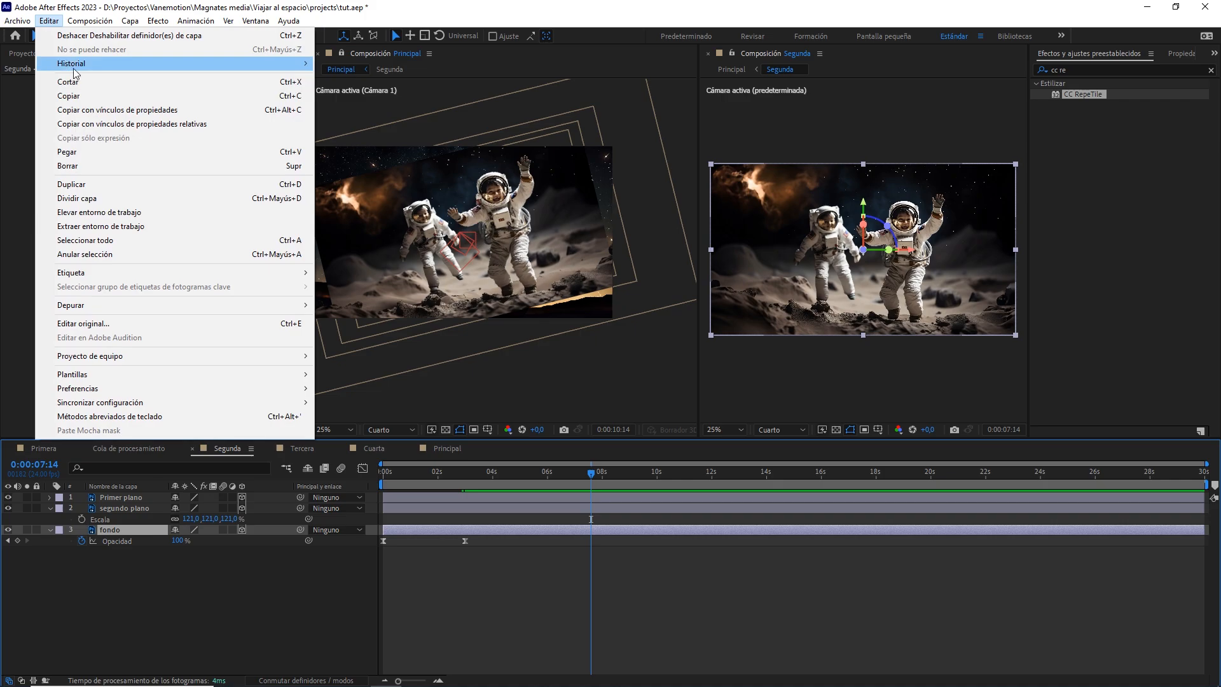
pyautogui.click(76, 152)
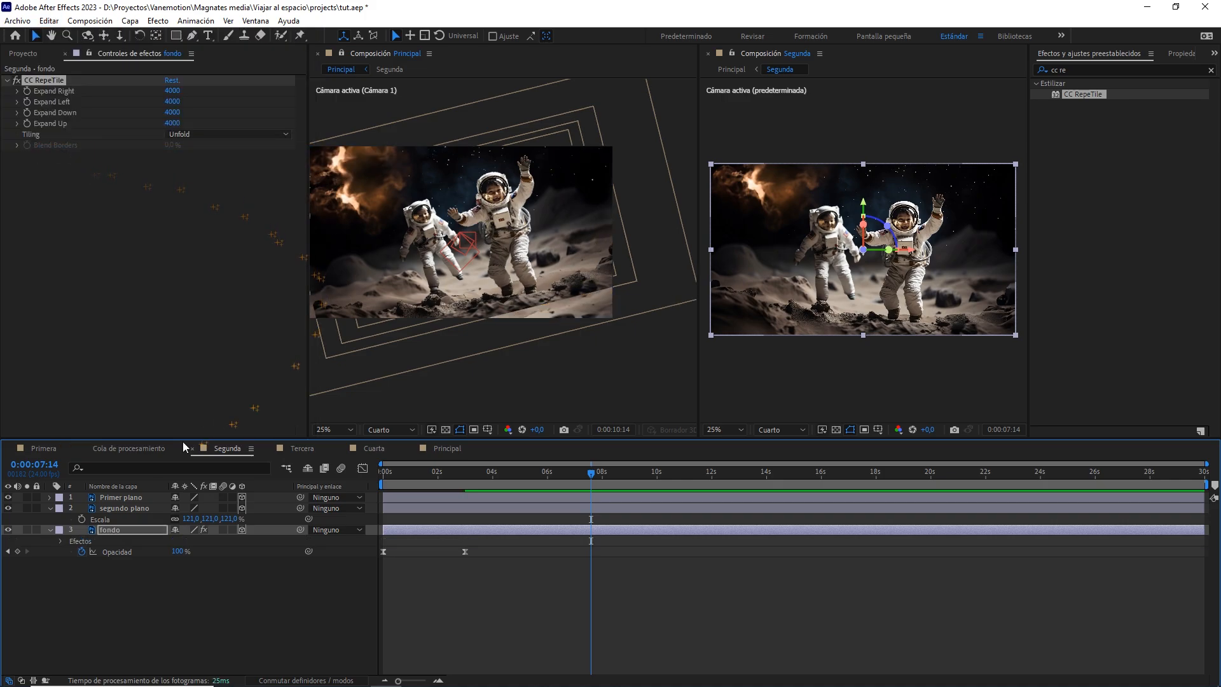
# Isolate the Primer plano layer briefly to check it, and paste the CC RepeTile effect onto it
pyautogui.click(27, 497)
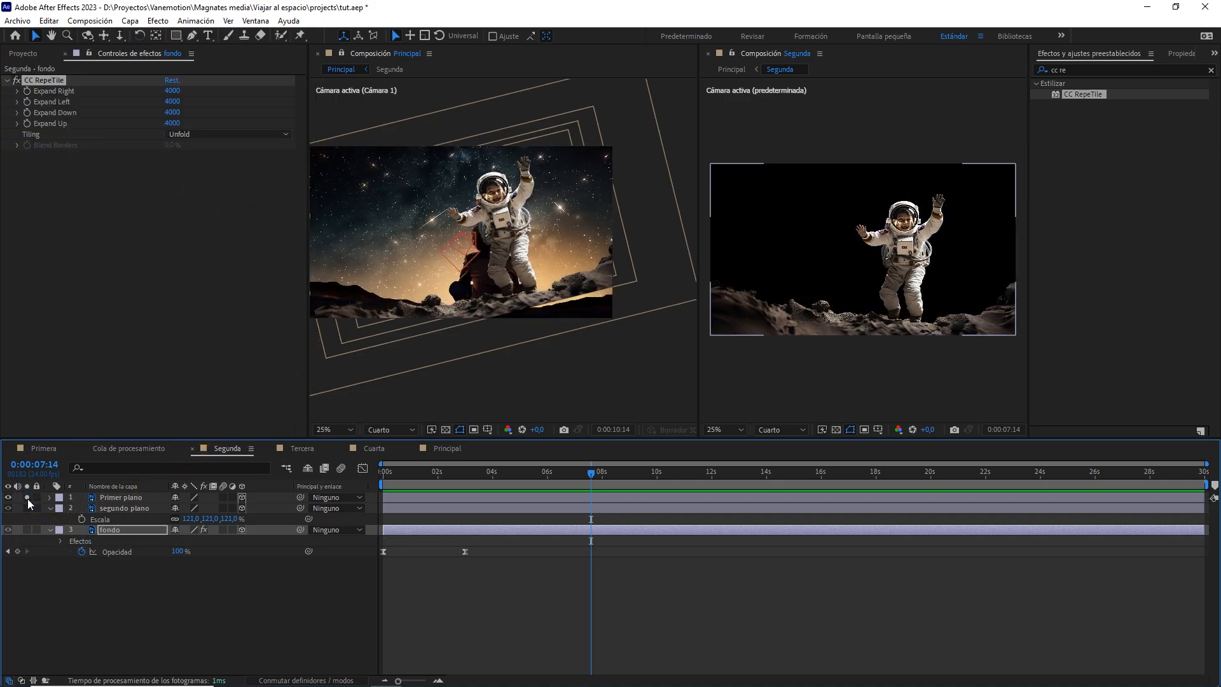
pyautogui.click(27, 497)
pyautogui.click(123, 497)
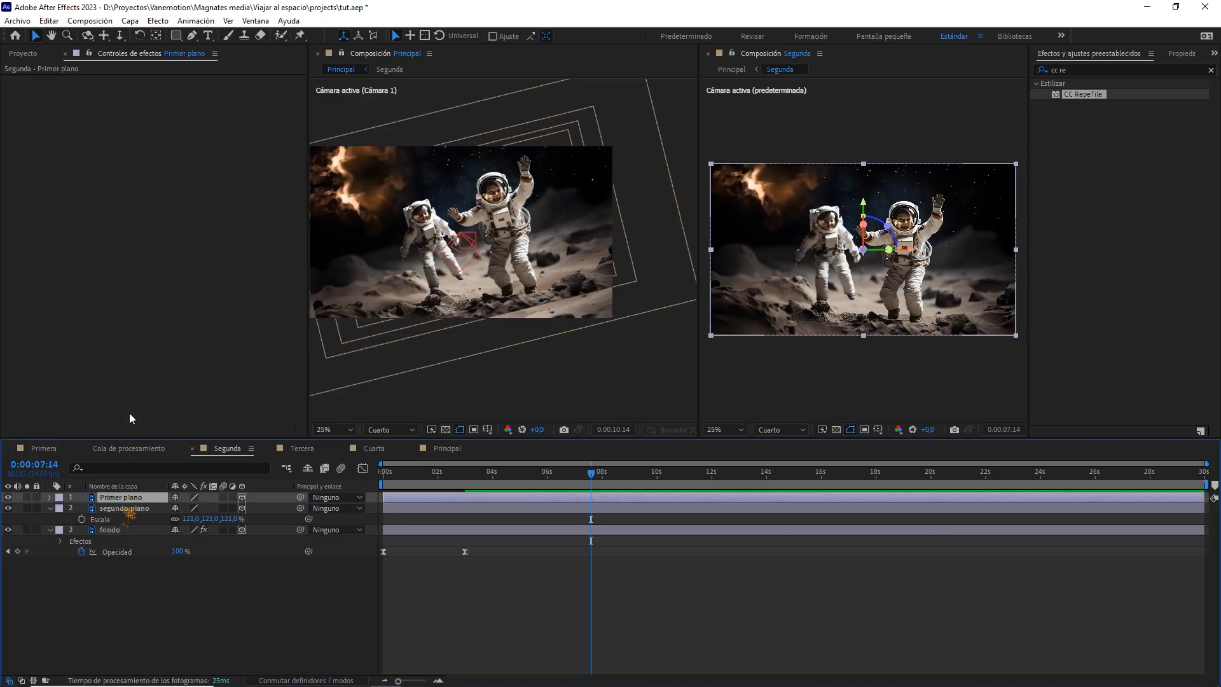
pyautogui.click(49, 20)
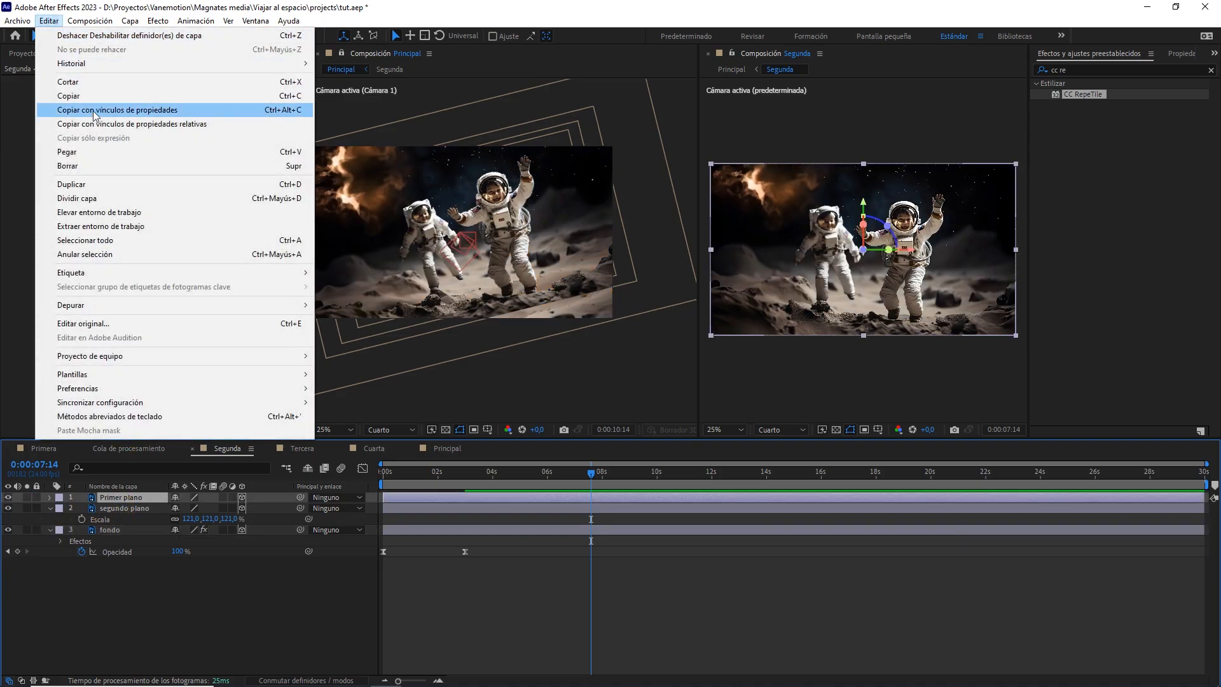
pyautogui.click(100, 153)
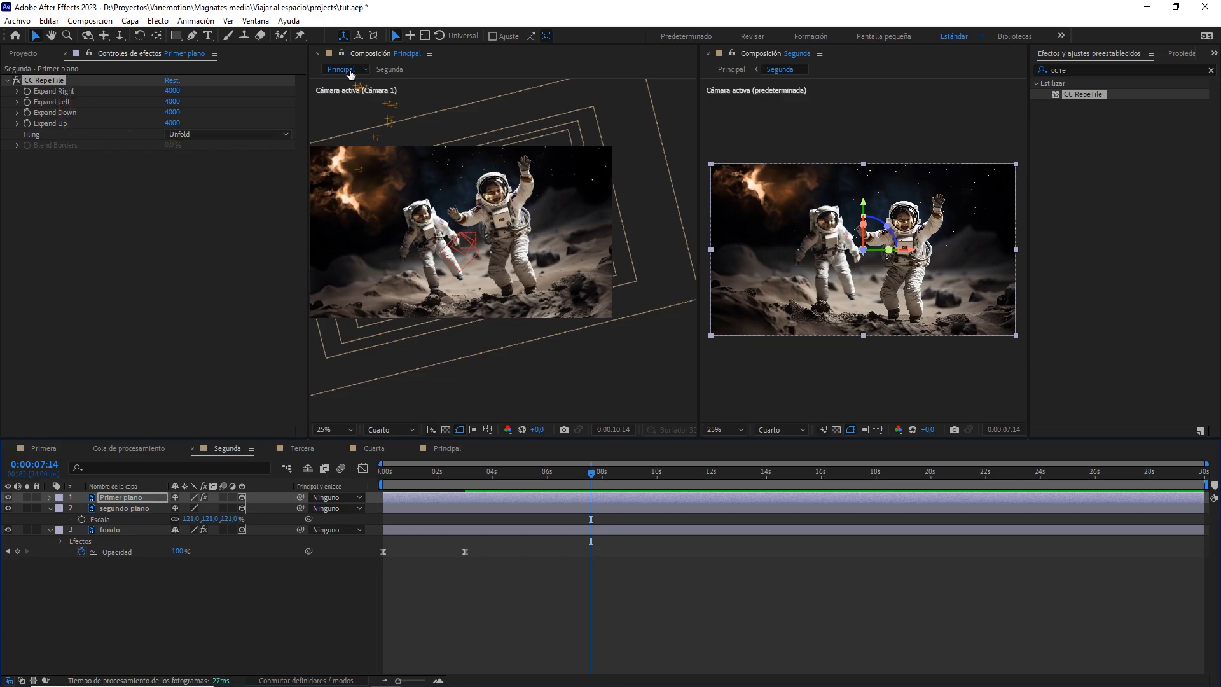
# Close the extra locked composition viewer and fit the Principal composition in the remaining viewer
pyautogui.click(318, 54)
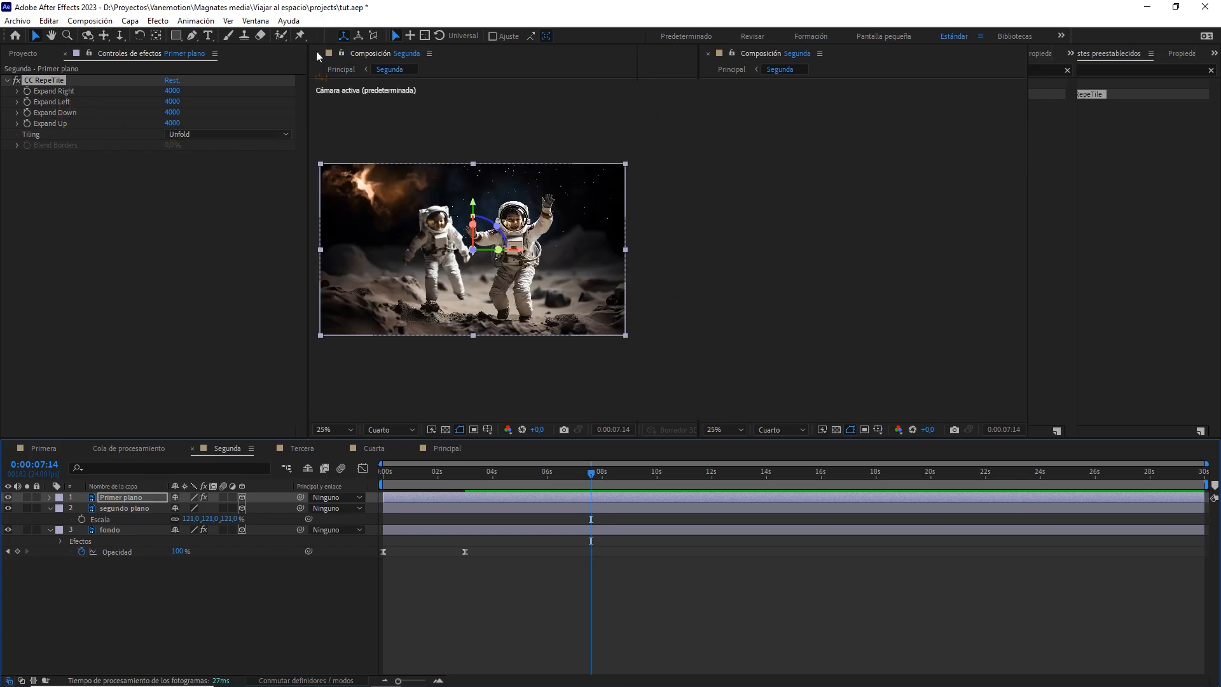
pyautogui.click(518, 257)
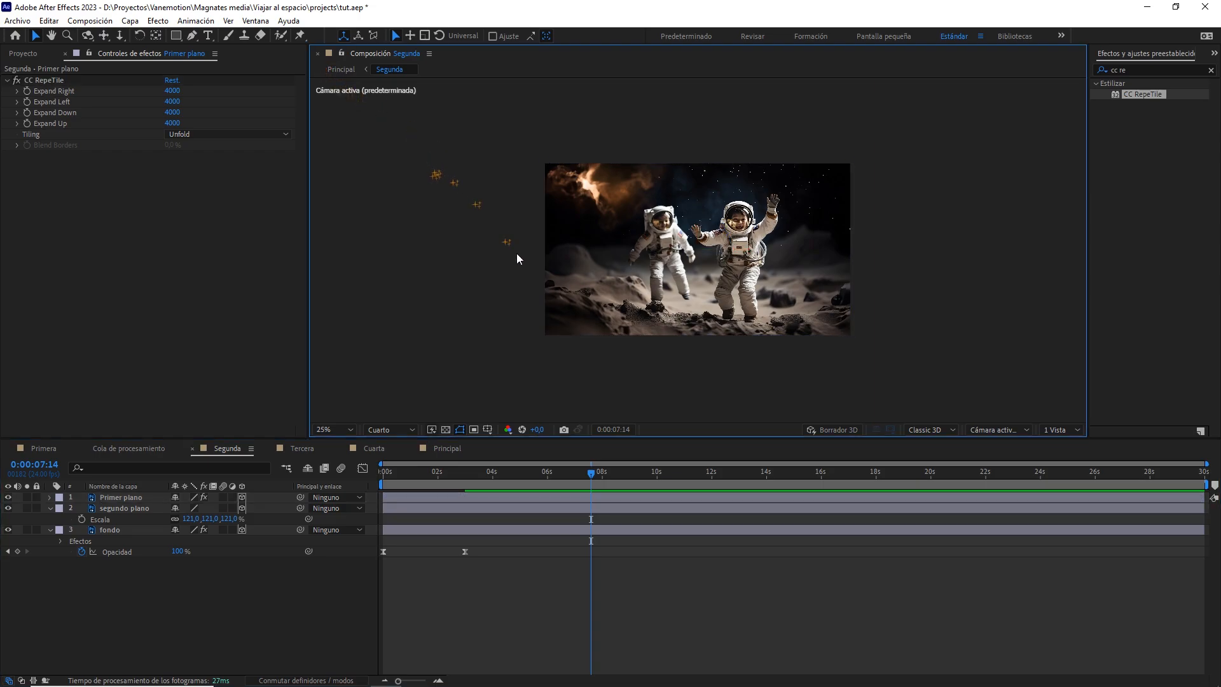
pyautogui.click(447, 449)
pyautogui.click(680, 472)
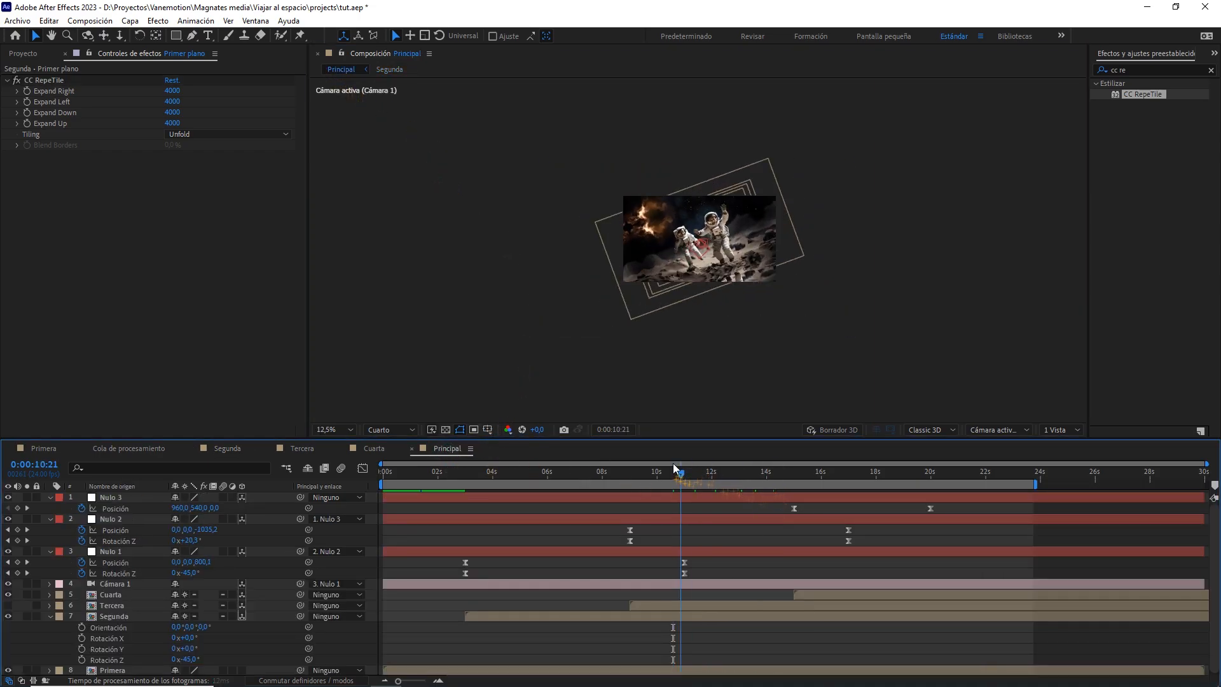
pyautogui.click(337, 430)
pyautogui.click(337, 442)
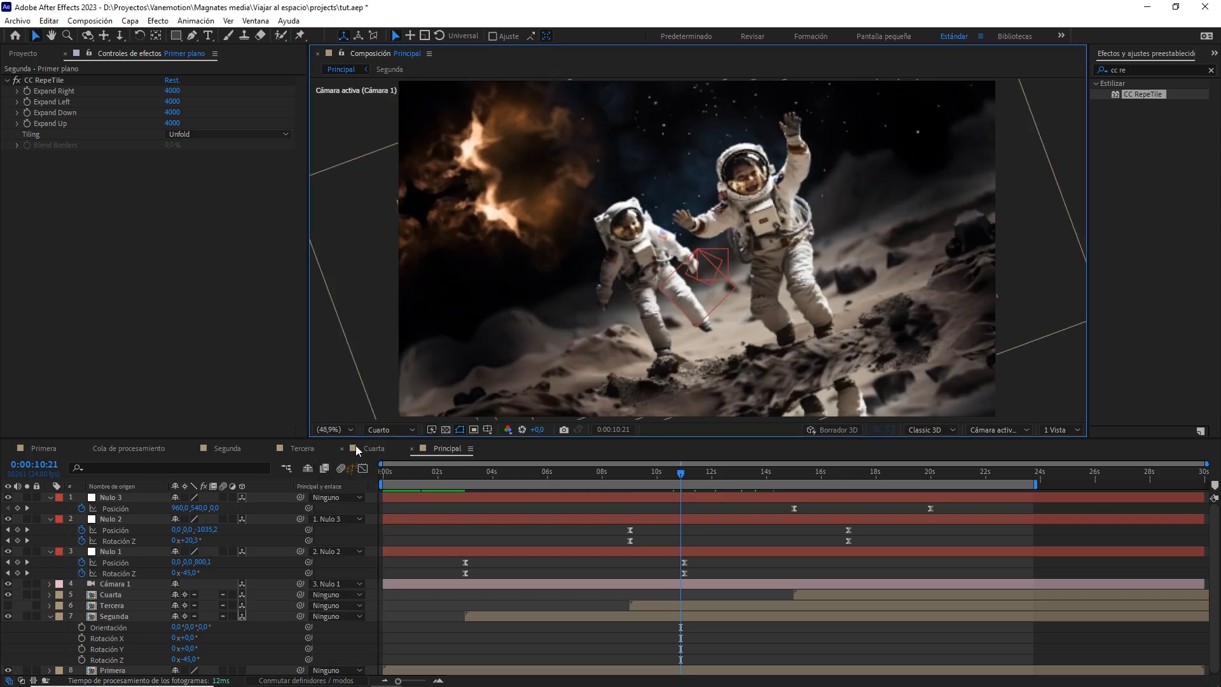
# Check Segunda's extended edges up to 0:00:13:22, and make the Tercera layer visible again before previewing up to 0:00:17:00
pyautogui.moveTo(682, 472); pyautogui.dragTo(763, 475)
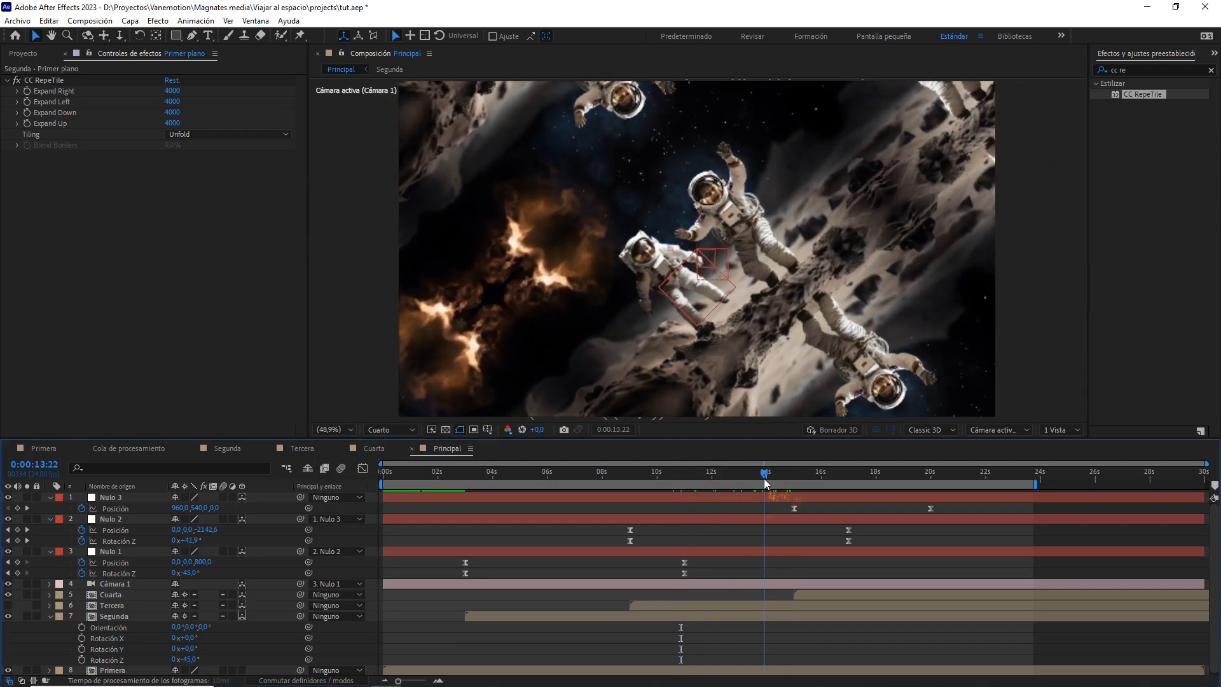
pyautogui.click(9, 605)
pyautogui.moveTo(765, 478); pyautogui.dragTo(841, 483)
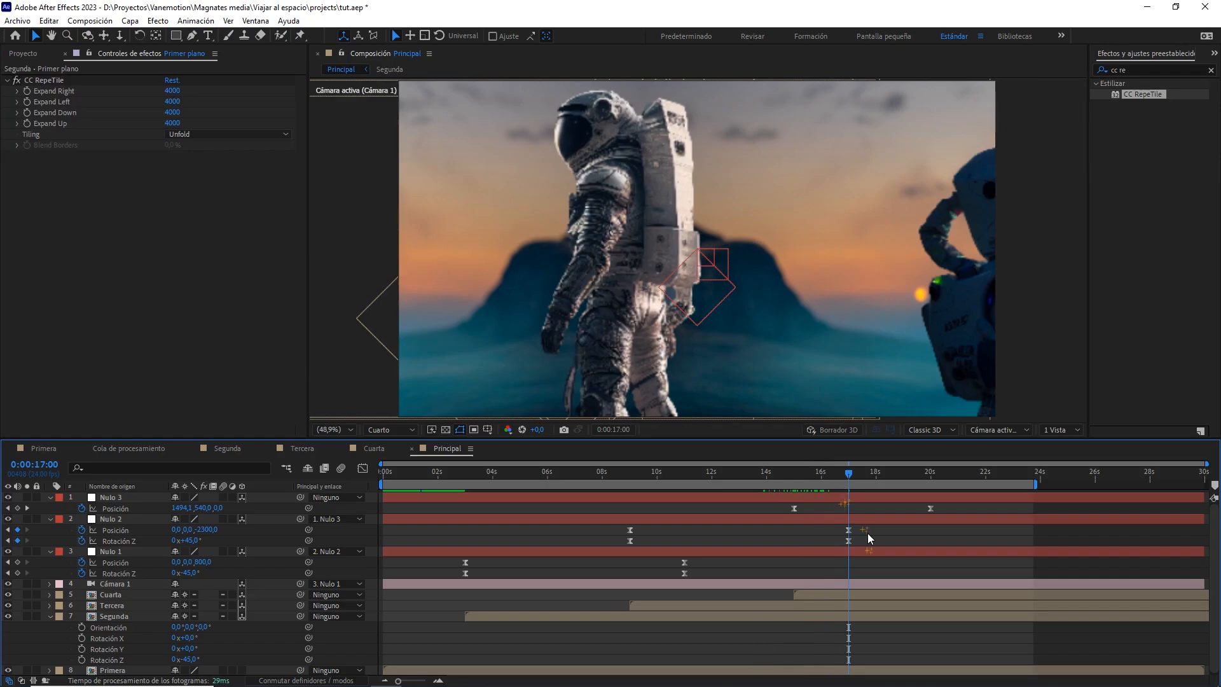
# In the Cuarta composition, keyframe the fondo layer's opacity at 0:00:02:00 with a value of 0 %
pyautogui.click(826, 594)
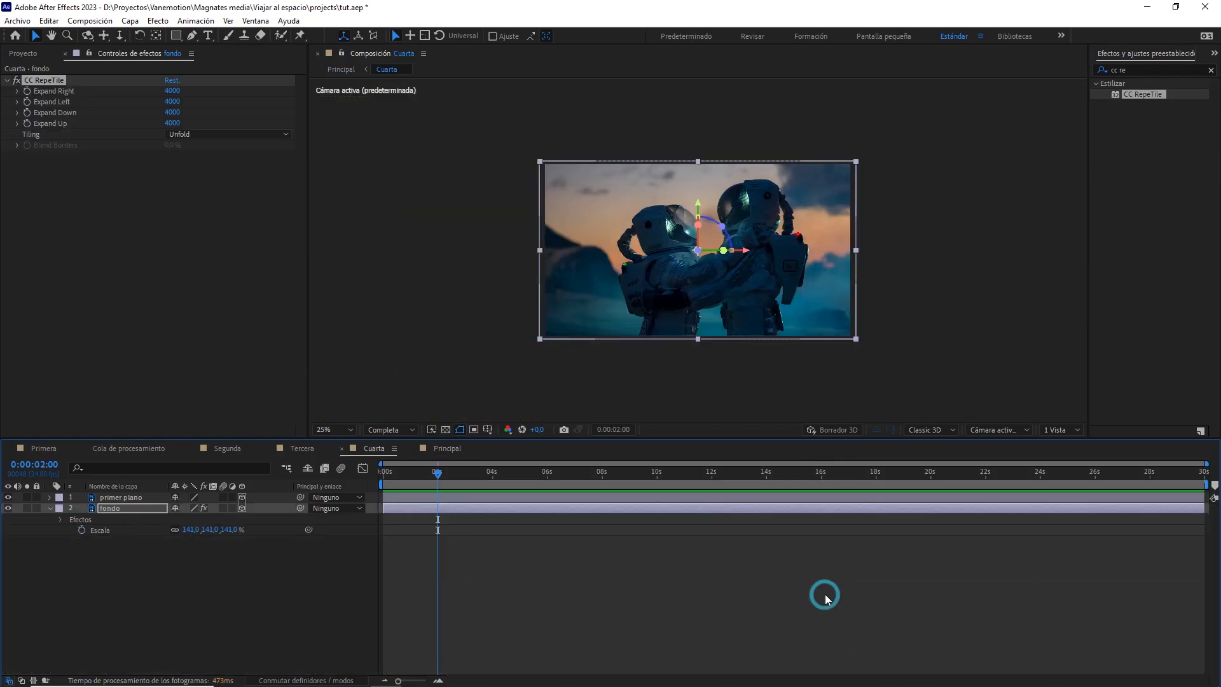
pyautogui.click(123, 508)
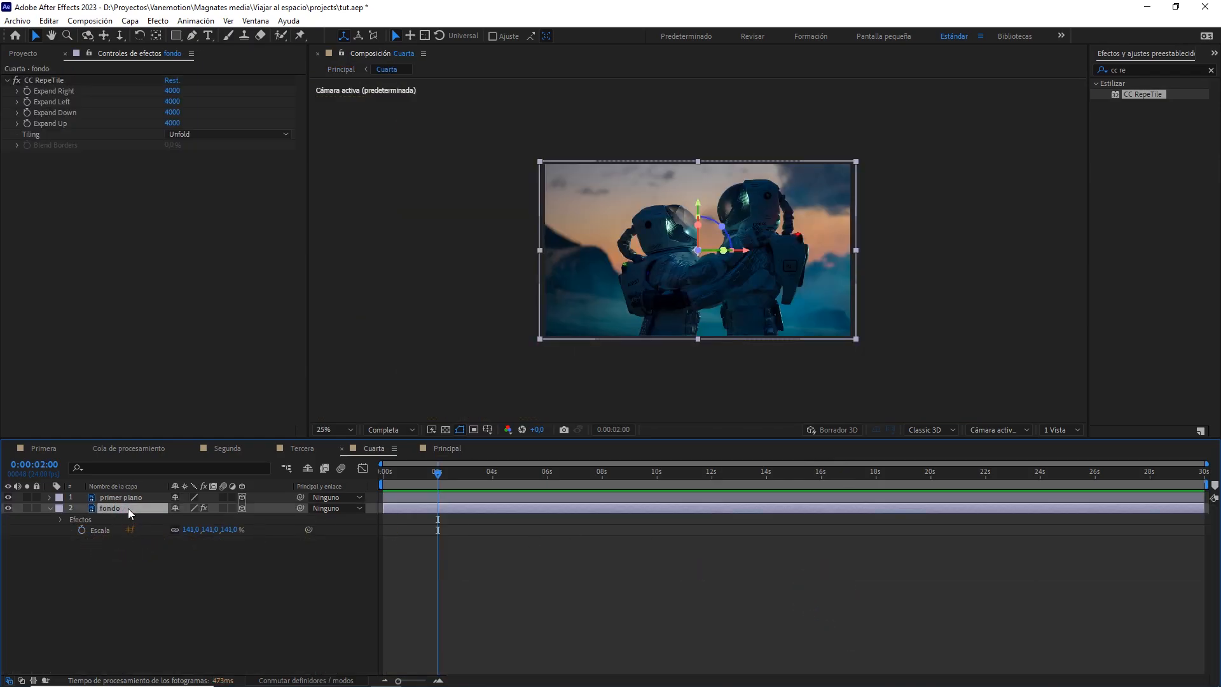
pyautogui.press('t')
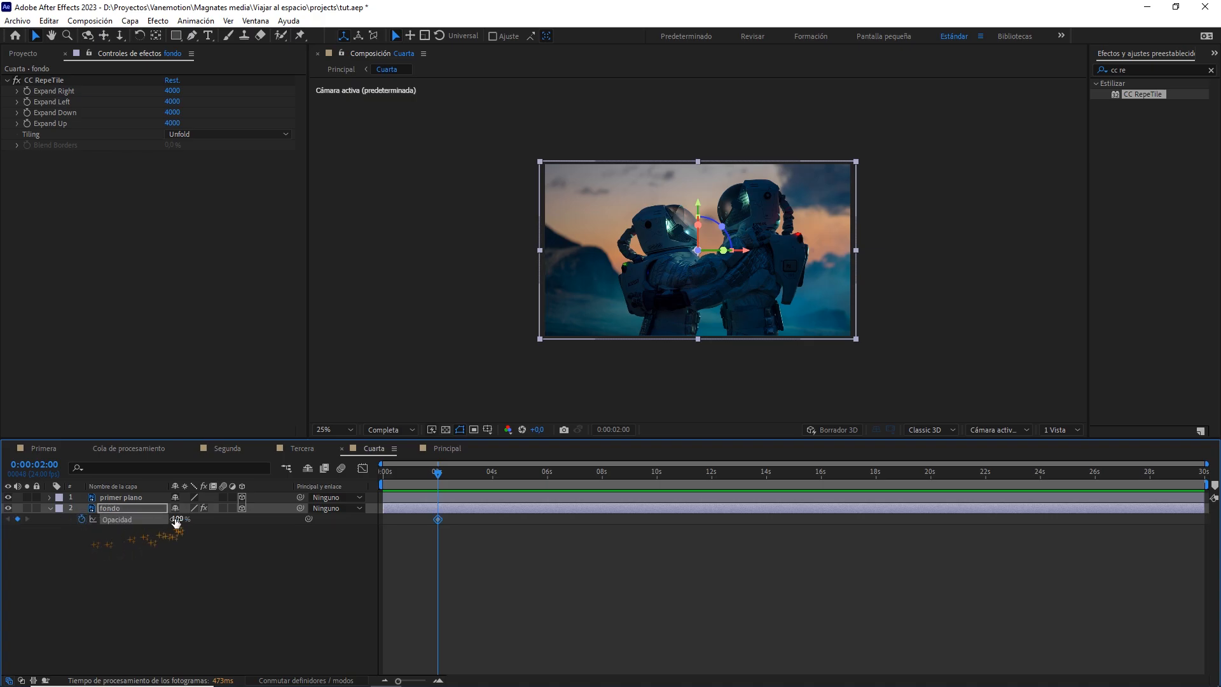
pyautogui.moveTo(176, 521); pyautogui.dragTo(105, 522)
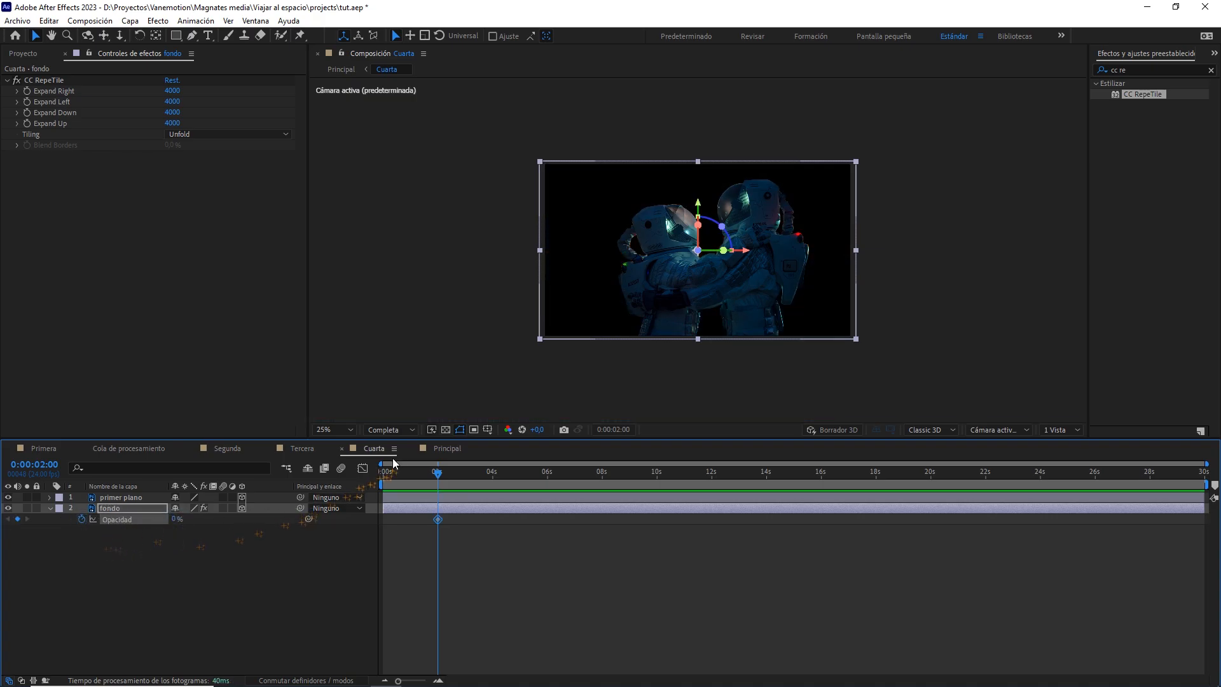
pyautogui.click(447, 448)
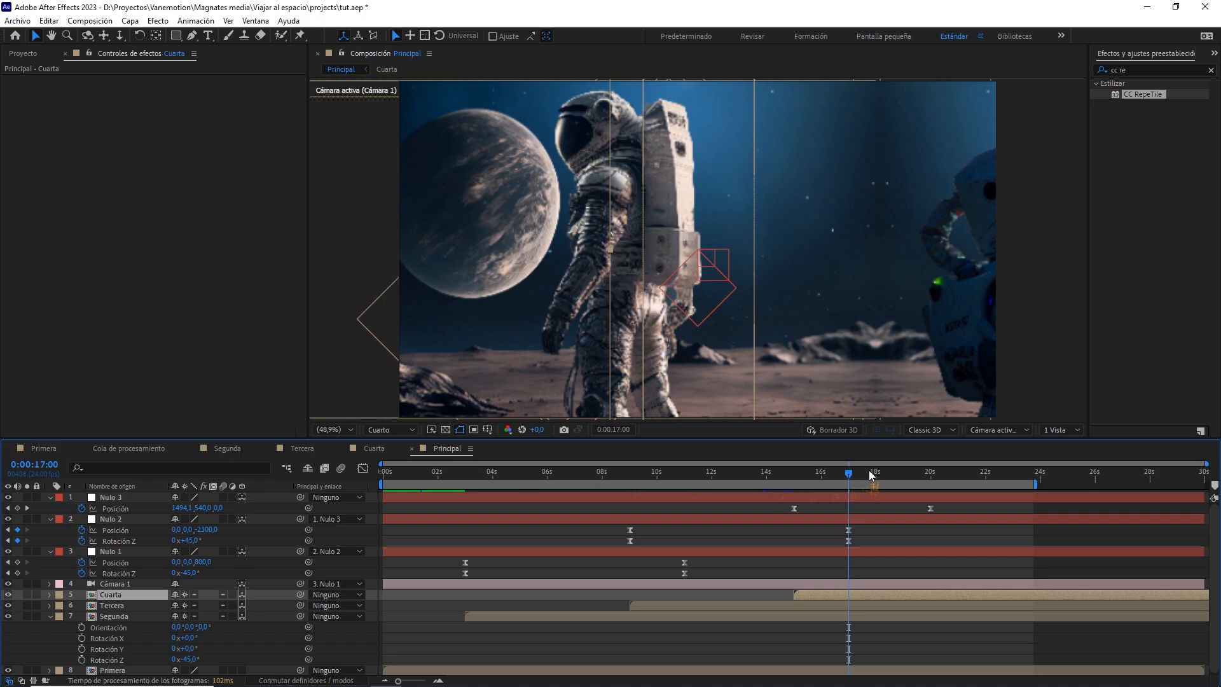
# Raise Cuarta's fondo layer to full opacity at 0:00:05:00, matching 0:00:20:00 in Principal, and select its opacity keyframes
pyautogui.moveTo(868, 470); pyautogui.dragTo(929, 482)
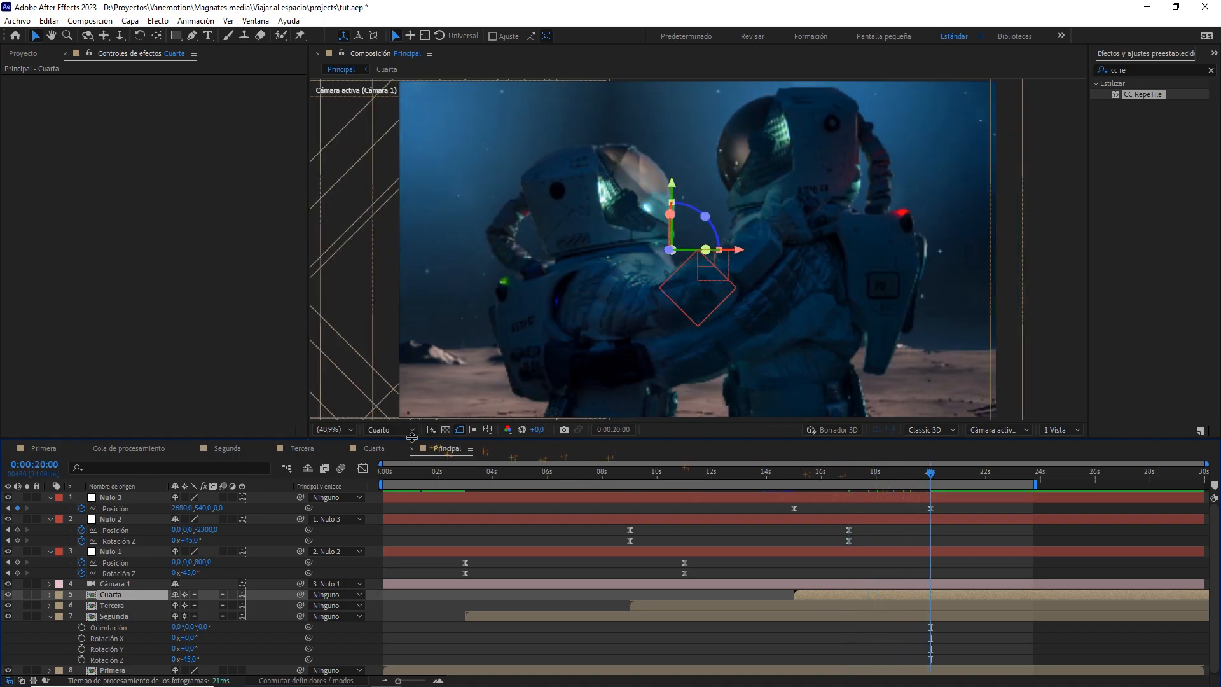
pyautogui.click(373, 450)
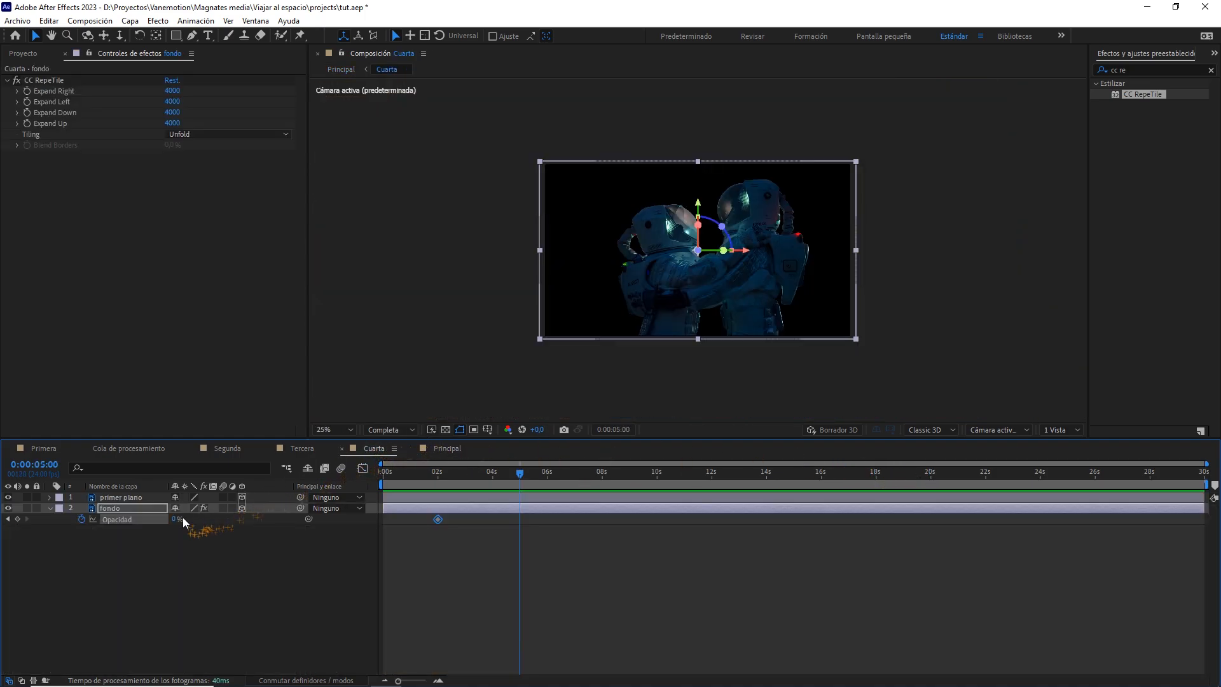
pyautogui.moveTo(182, 517); pyautogui.dragTo(295, 518)
pyautogui.moveTo(559, 558); pyautogui.dragTo(391, 518)
pyautogui.click(445, 450)
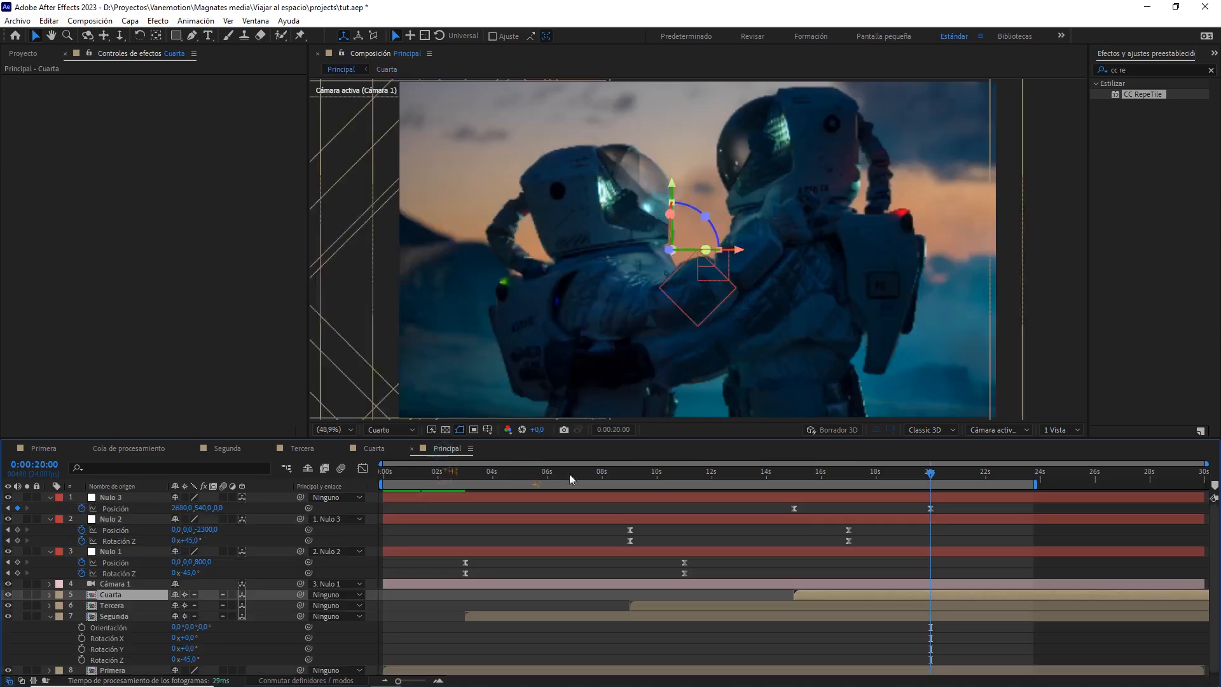
# Preview the transition into Cuarta from 0:00:15:20, and play the Principal composition from the beginning
pyautogui.moveTo(816, 480)
pyautogui.mouseDown()
pyautogui.moveTo(772, 480)
pyautogui.moveTo(919, 477)
pyautogui.moveTo(816, 478)
pyautogui.mouseUp()
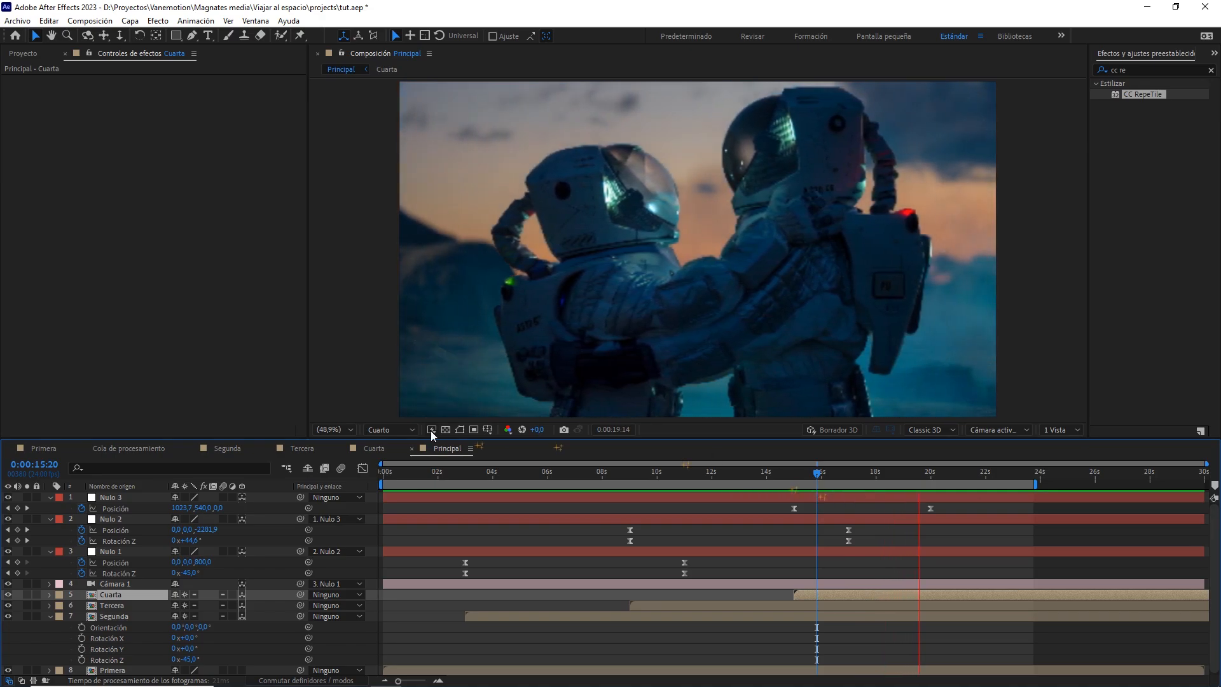
pyautogui.press('space')
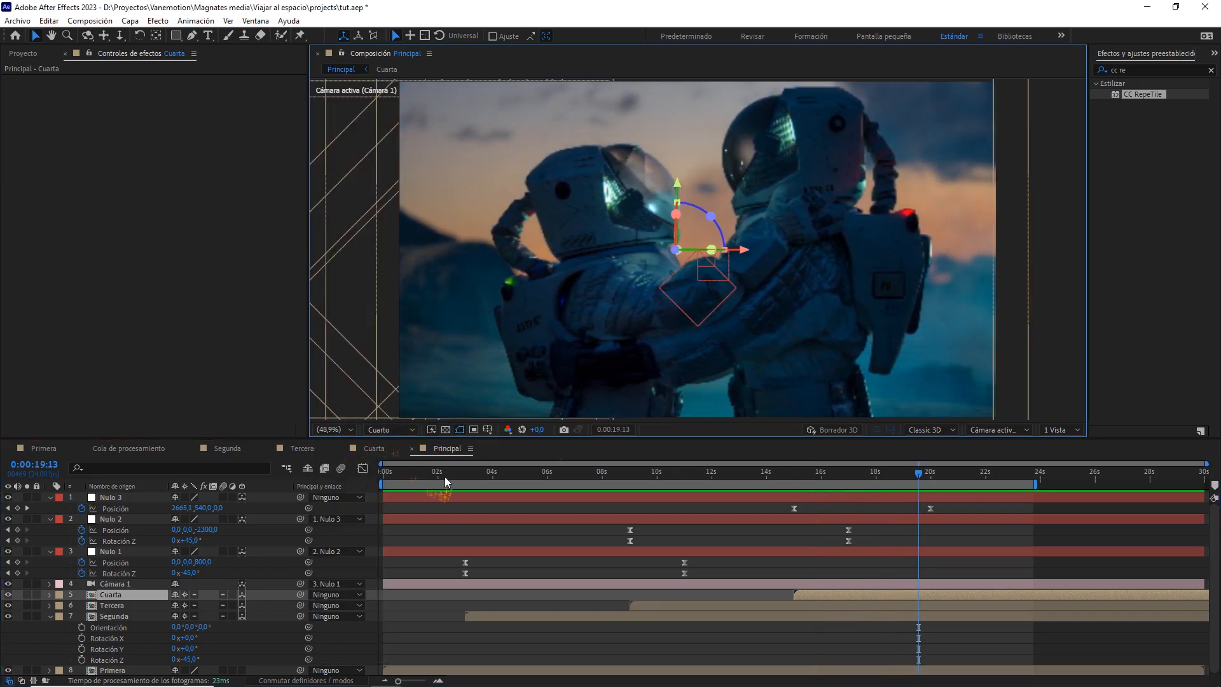
pyautogui.press('Home')
pyautogui.click(413, 506)
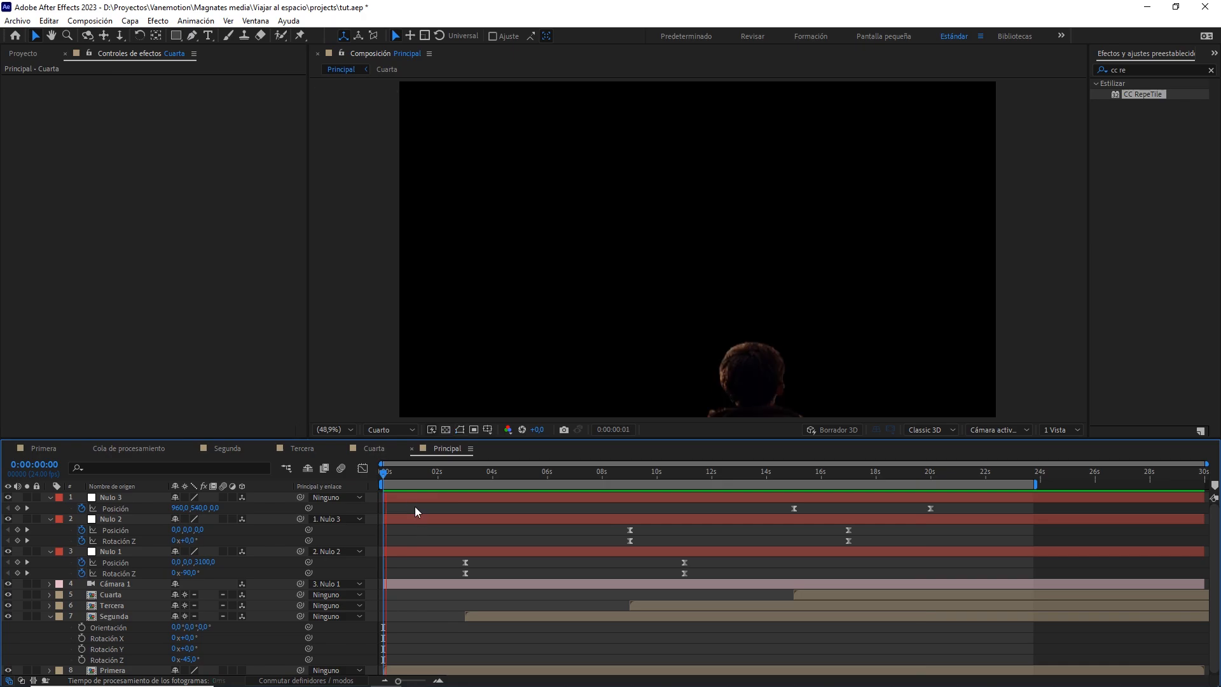
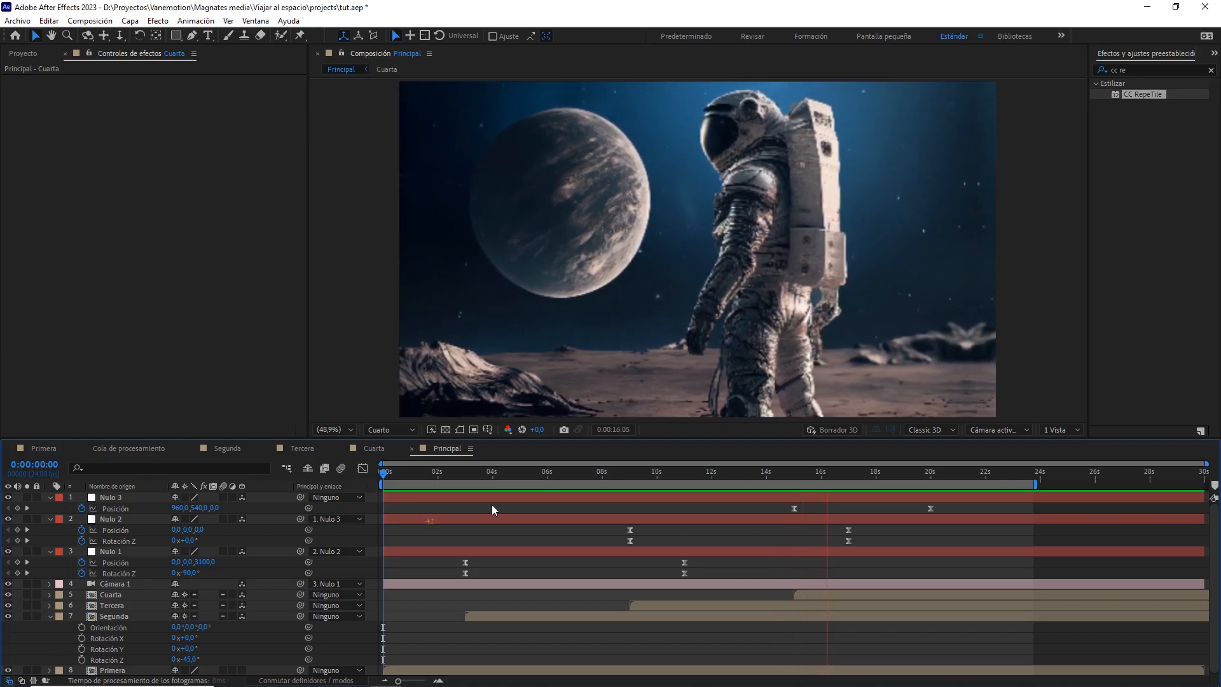
# Examine the Nulo 2 and Nulo 3 movement between 0:00:16:06 and 0:00:16:13, highlighting Nulo 2's final position and rotation keyframes
pyautogui.moveTo(849, 474)
pyautogui.mouseDown()
pyautogui.moveTo(800, 472)
pyautogui.moveTo(844, 471)
pyautogui.moveTo(827, 477)
pyautogui.mouseUp()
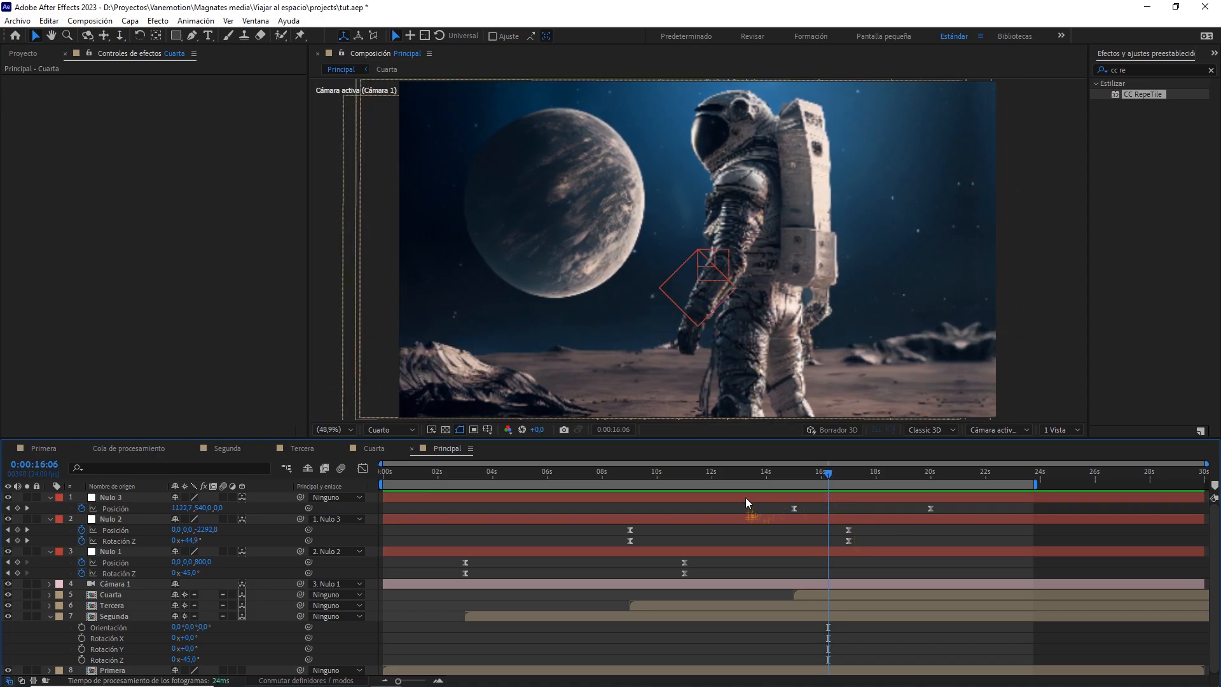
pyautogui.click(745, 497)
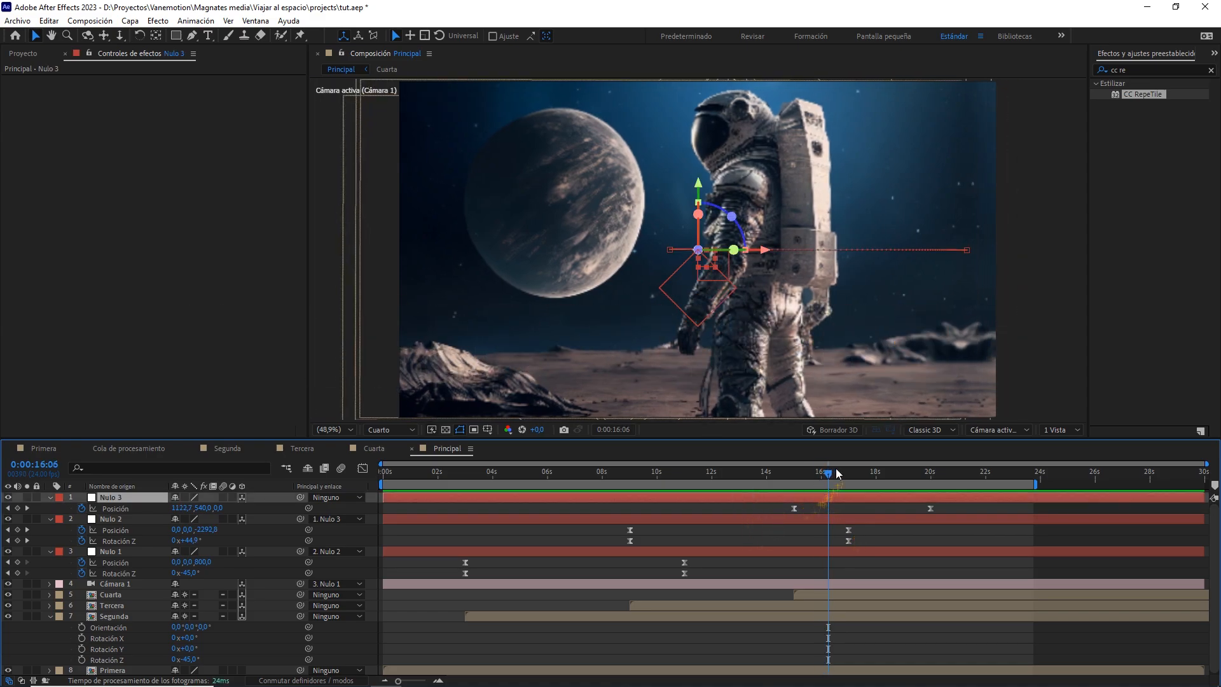
pyautogui.moveTo(828, 473)
pyautogui.mouseDown()
pyautogui.moveTo(792, 476)
pyautogui.moveTo(837, 475)
pyautogui.mouseUp()
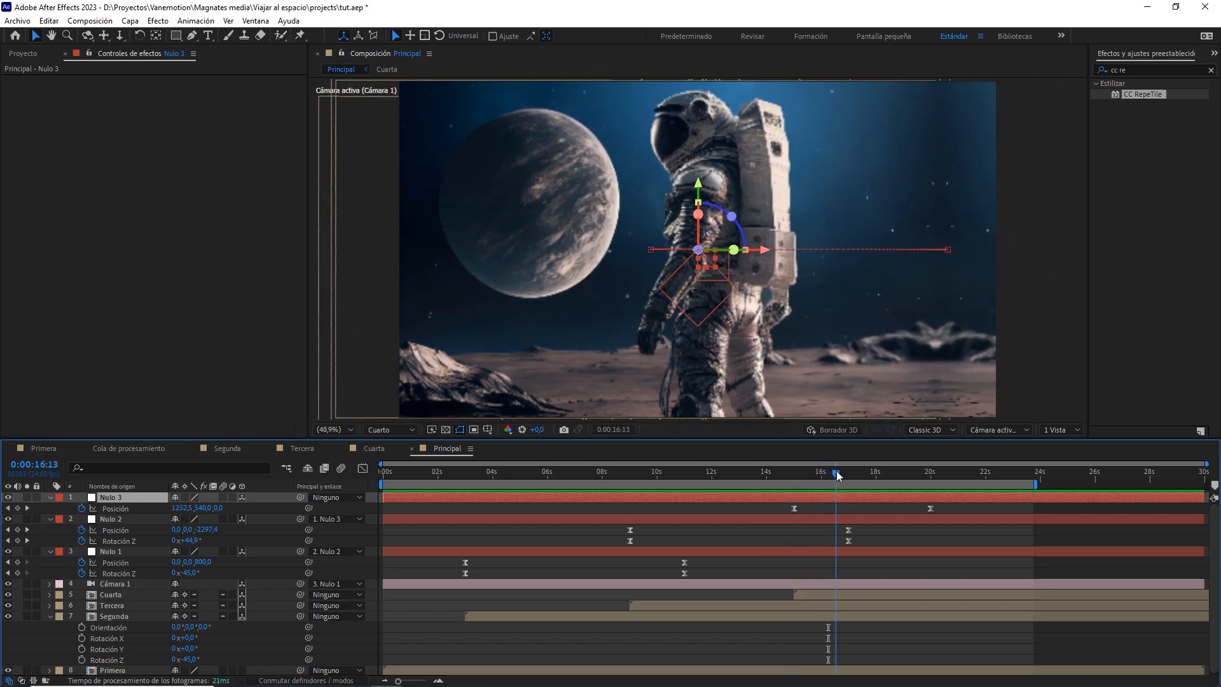
pyautogui.moveTo(864, 532); pyautogui.dragTo(837, 536)
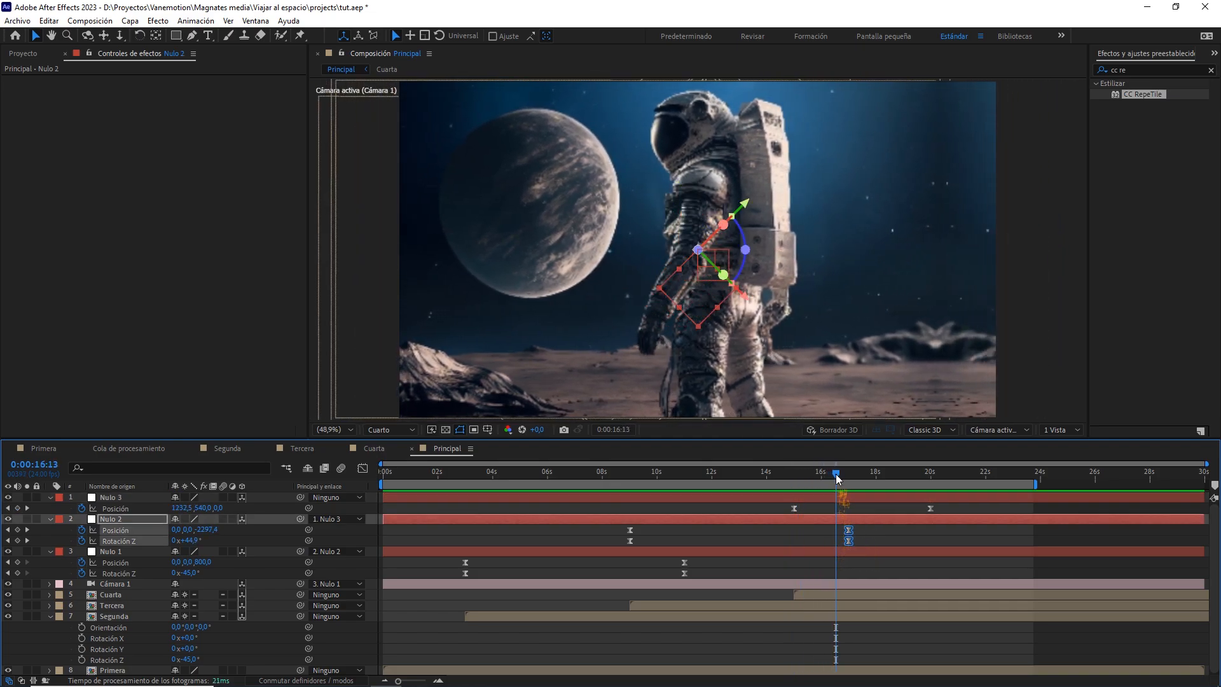
pyautogui.click(804, 499)
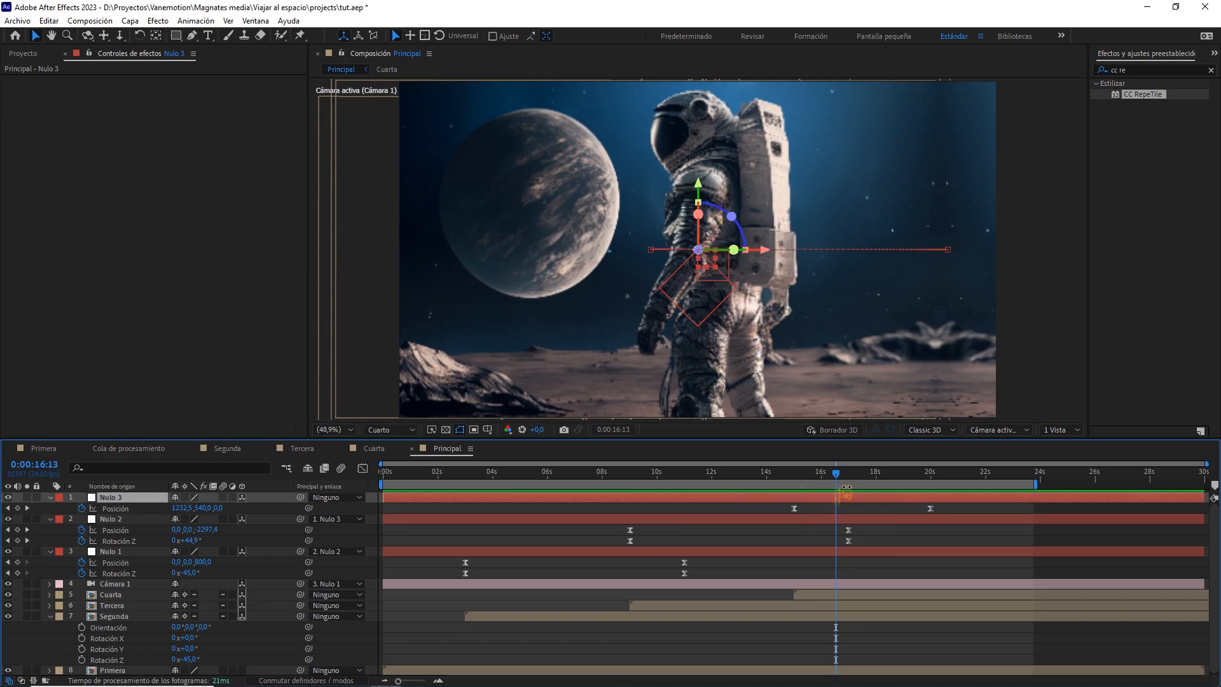
pyautogui.click(863, 507)
# Clear the effects search and show the project's item list
pyautogui.click(1210, 70)
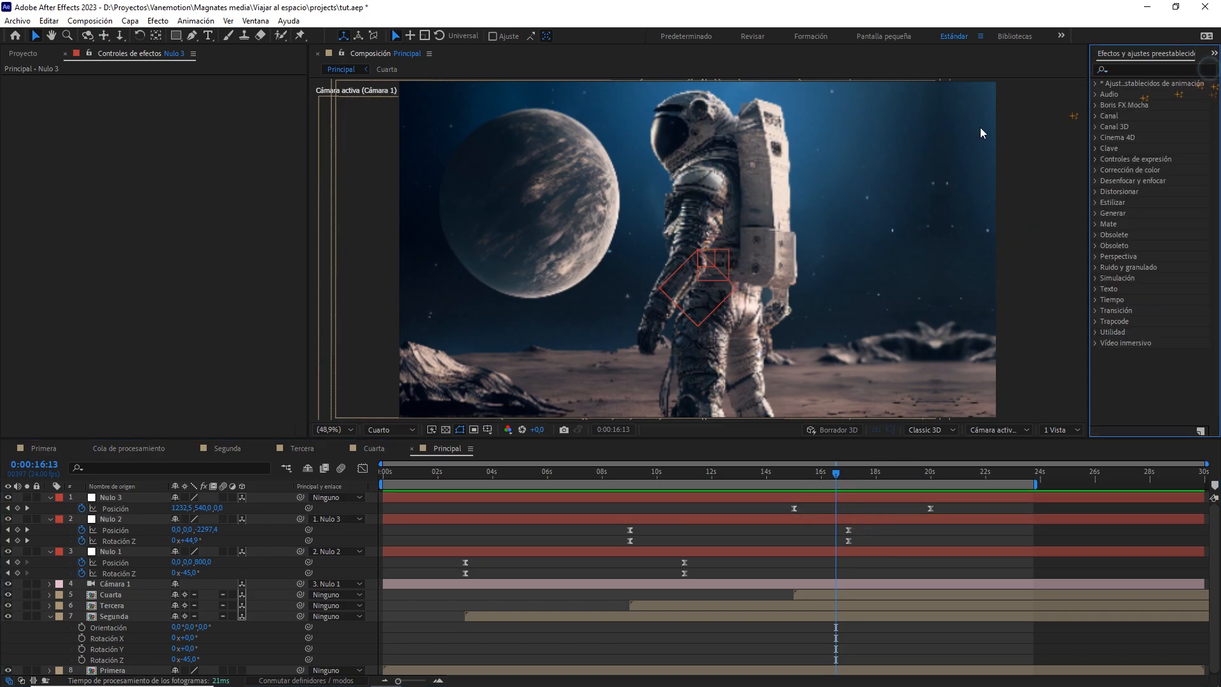
pyautogui.moveTo(324, 260); pyautogui.dragTo(254, 272)
pyautogui.moveTo(100, 173); pyautogui.dragTo(116, 328)
# Collapse the expanded properties of every layer in the Principal timeline and clear the layer selection
pyautogui.click(281, 532)
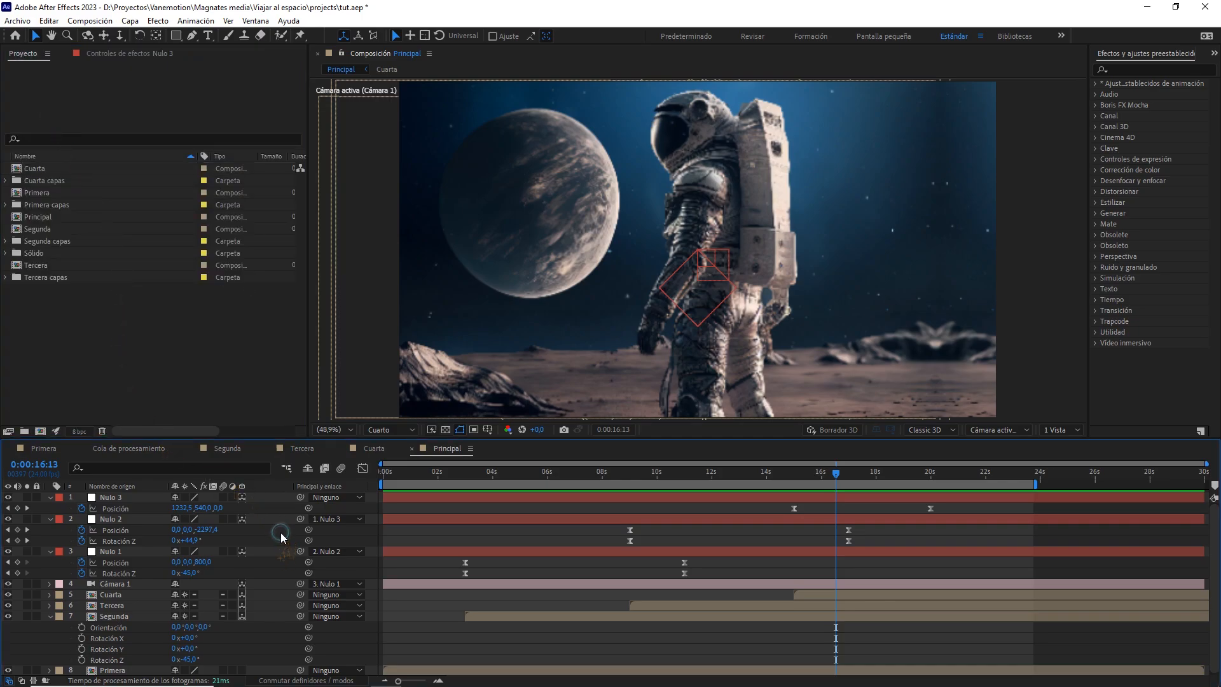
pyautogui.hotkey('ctrl', 'a')
pyautogui.click(207, 374)
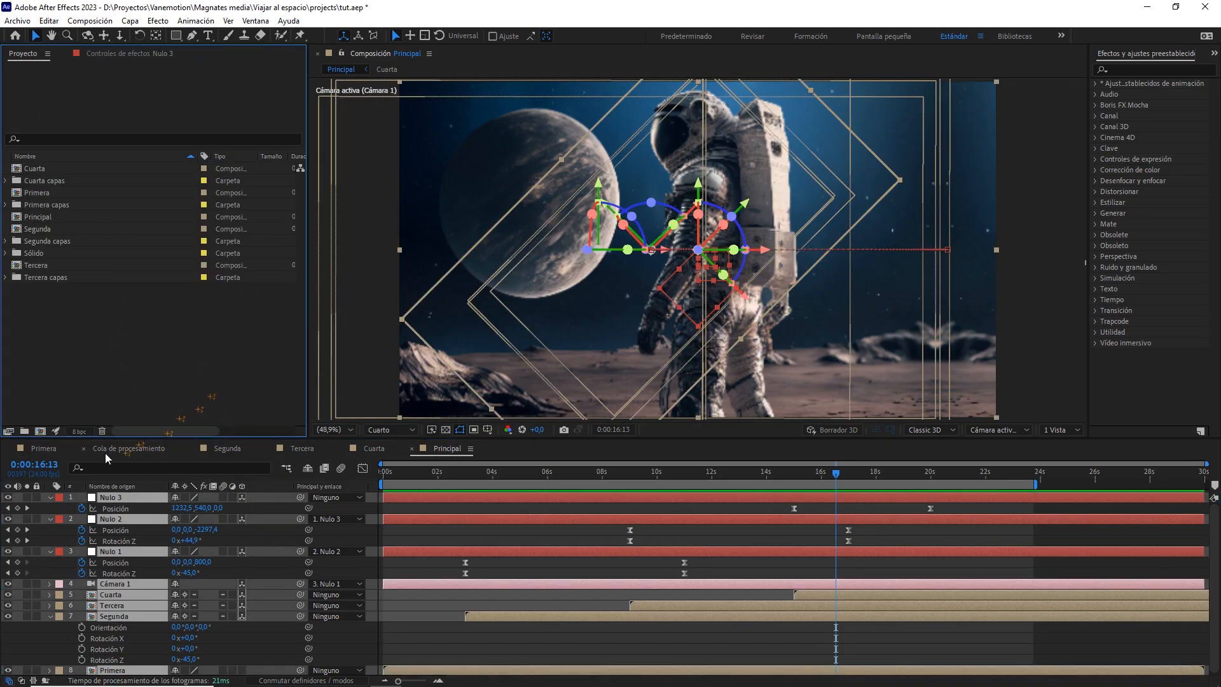
pyautogui.click(53, 495)
pyautogui.hotkey('ctrl', 'a')
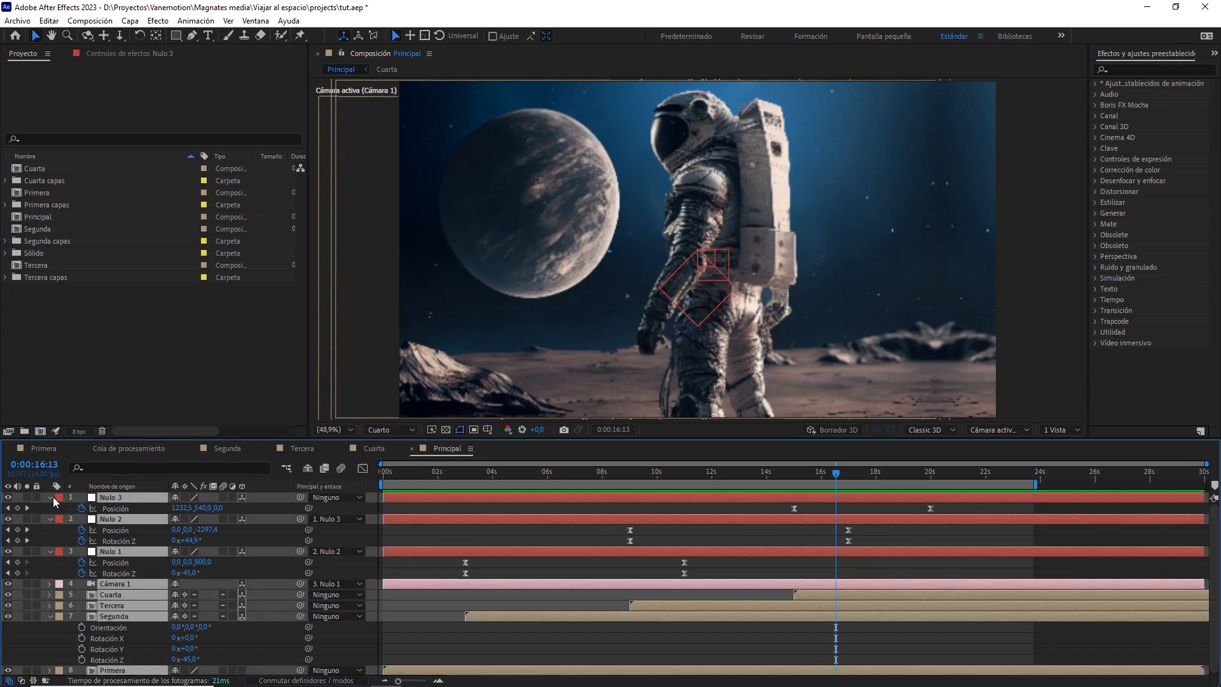
pyautogui.hotkey('ctrl', '`')
pyautogui.click(151, 366)
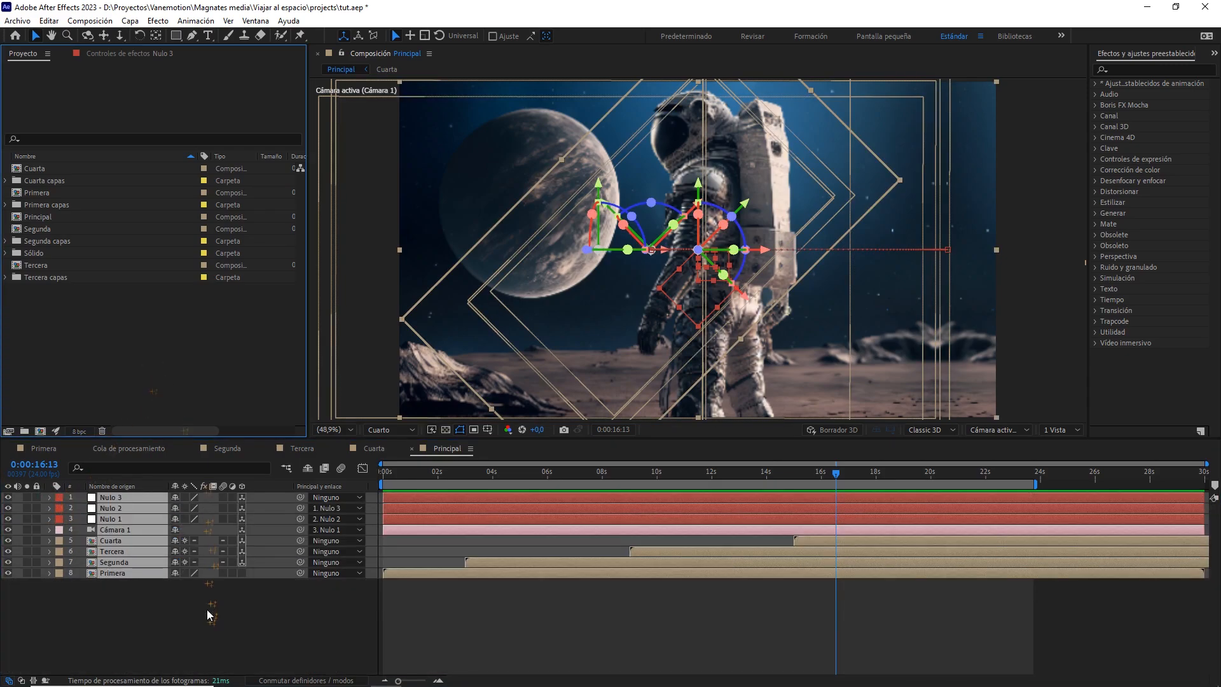
pyautogui.click(210, 615)
pyautogui.click(165, 364)
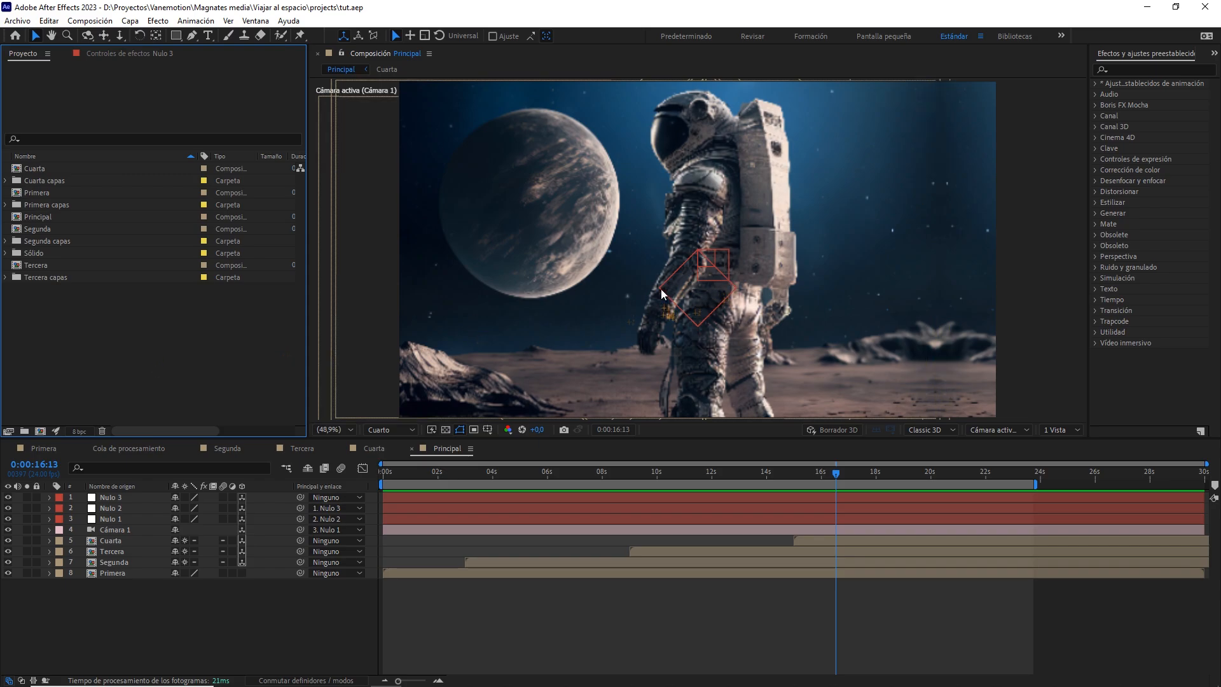
# Open the Cuarta composition, clear the keyframe selection and set the current time to 0:00:05:07
pyautogui.scroll(-2, 661, 289)
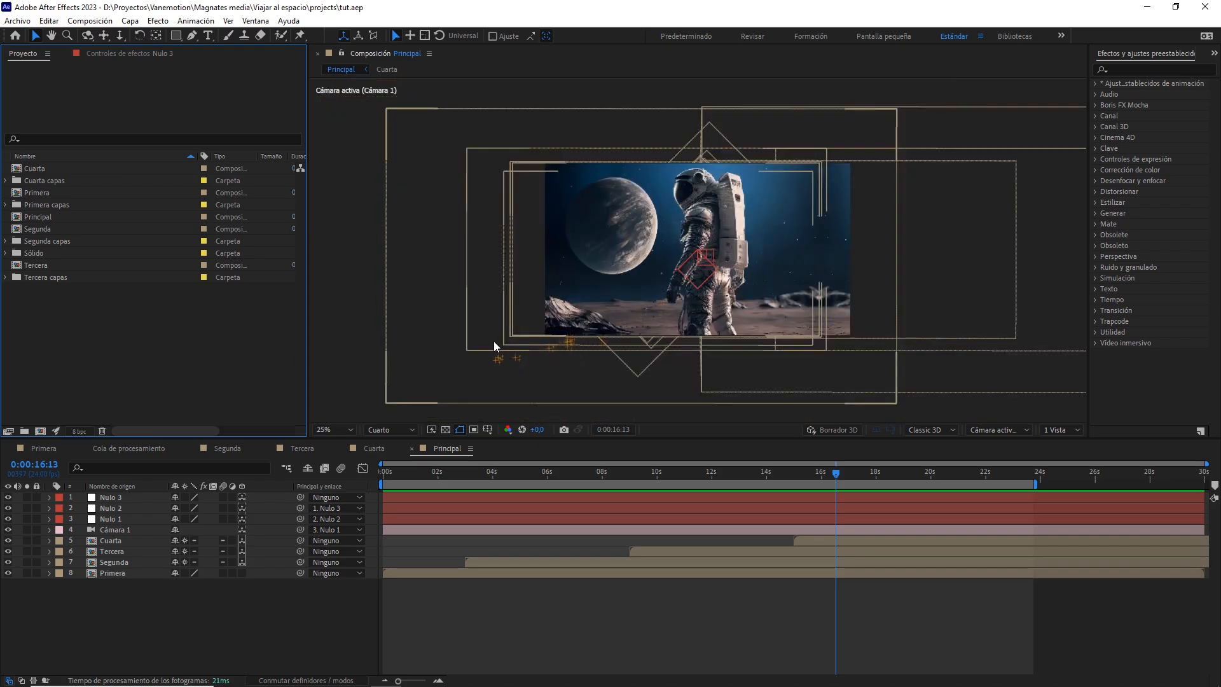
pyautogui.click(370, 450)
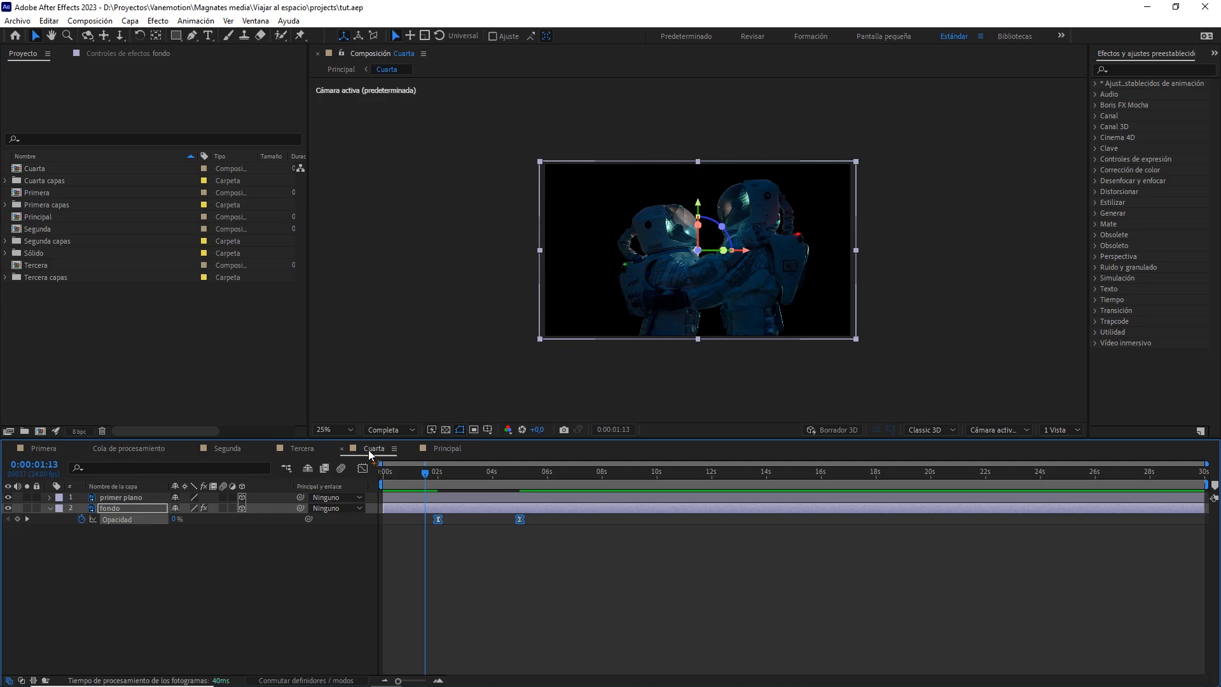
pyautogui.click(136, 550)
pyautogui.moveTo(432, 474); pyautogui.dragTo(527, 470)
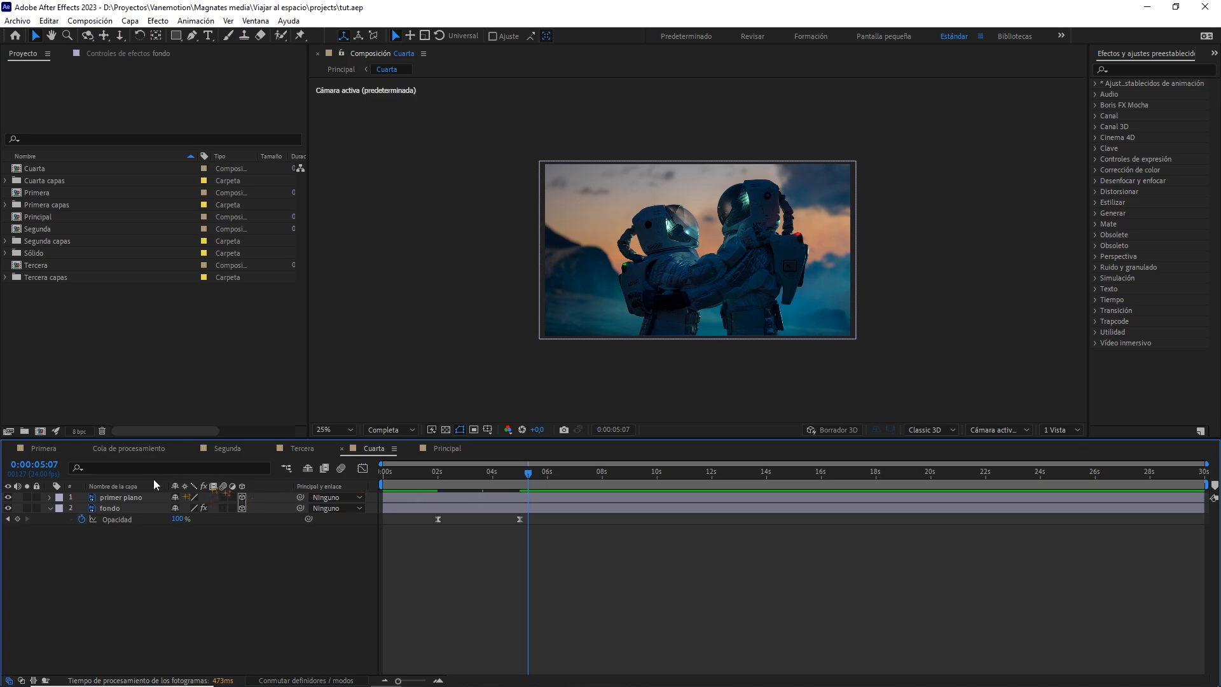
# Duplicate the primer plano layer in Cuarta and rename the copy as resaltar luces
pyautogui.click(113, 498)
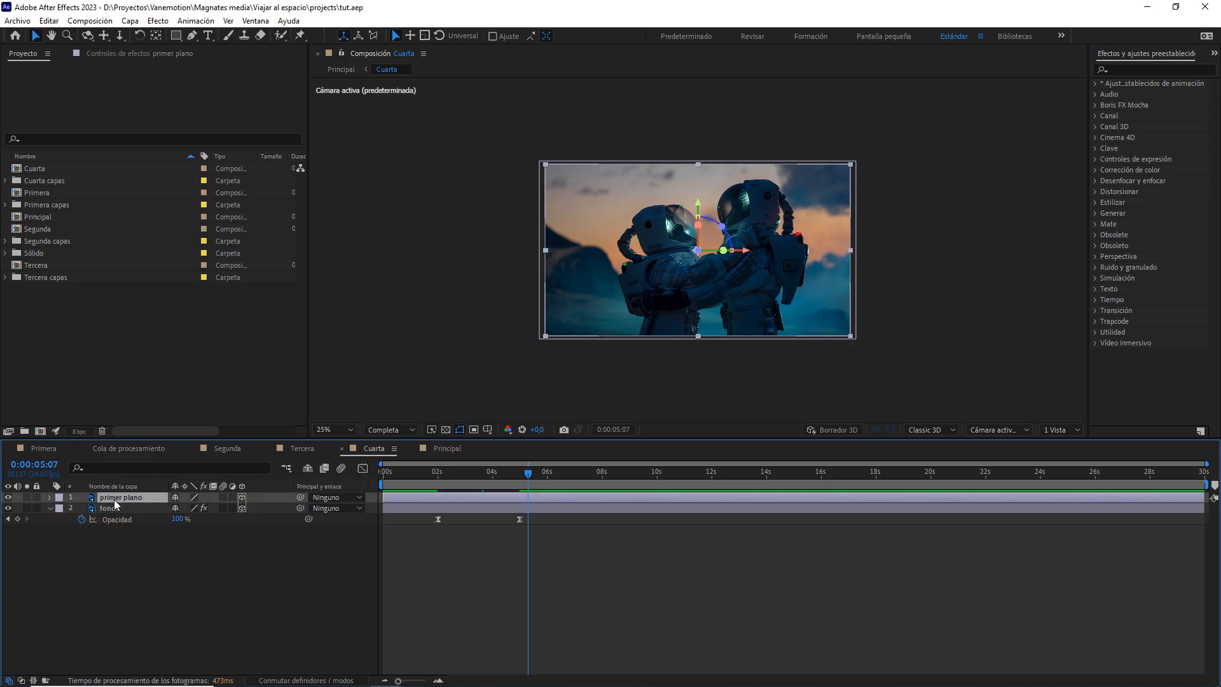
pyautogui.hotkey('ctrl', 'd')
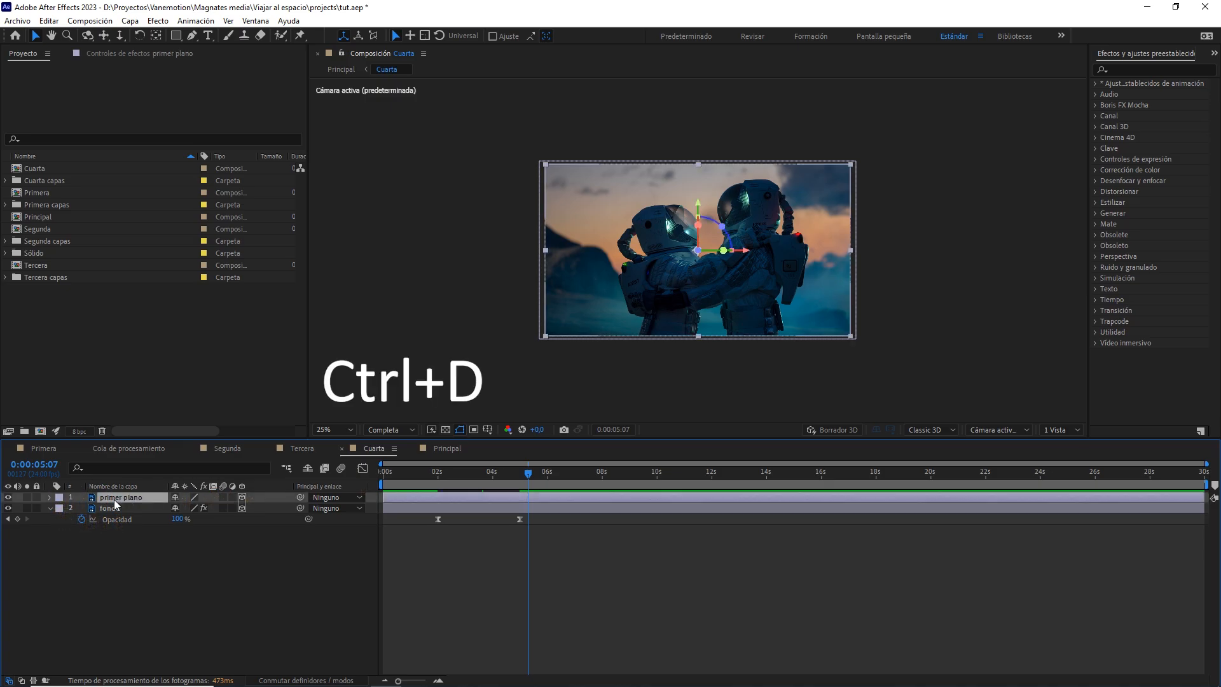
pyautogui.press('Return')
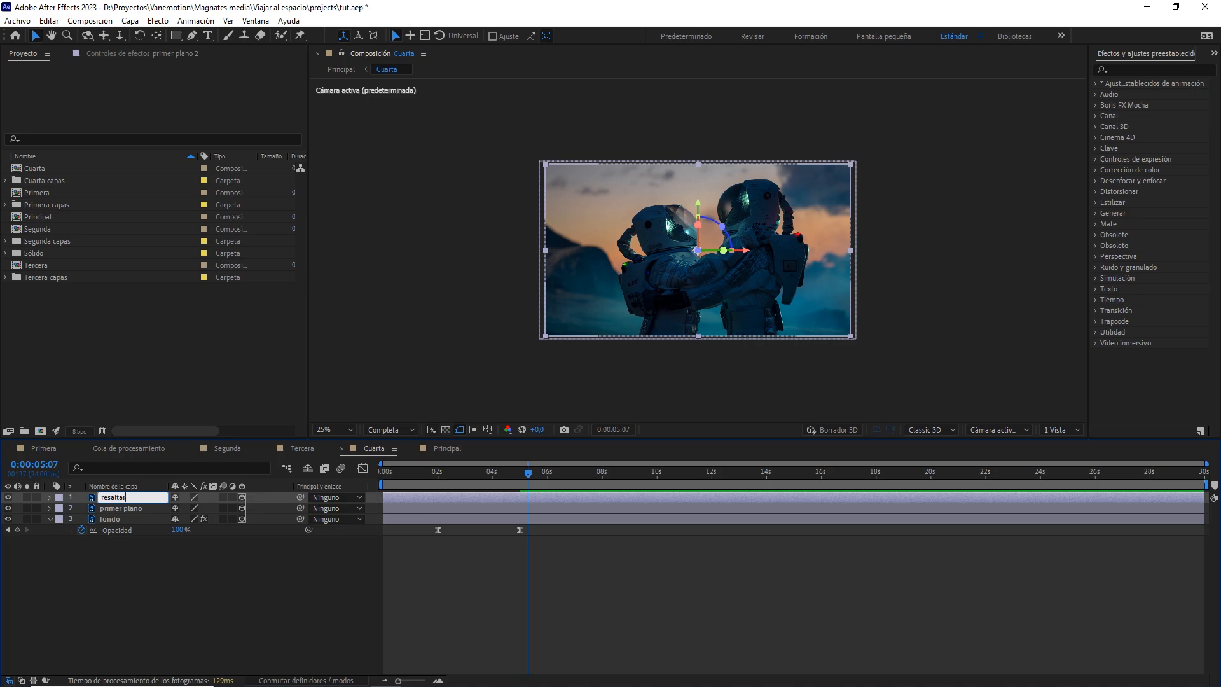
pyautogui.click(138, 560)
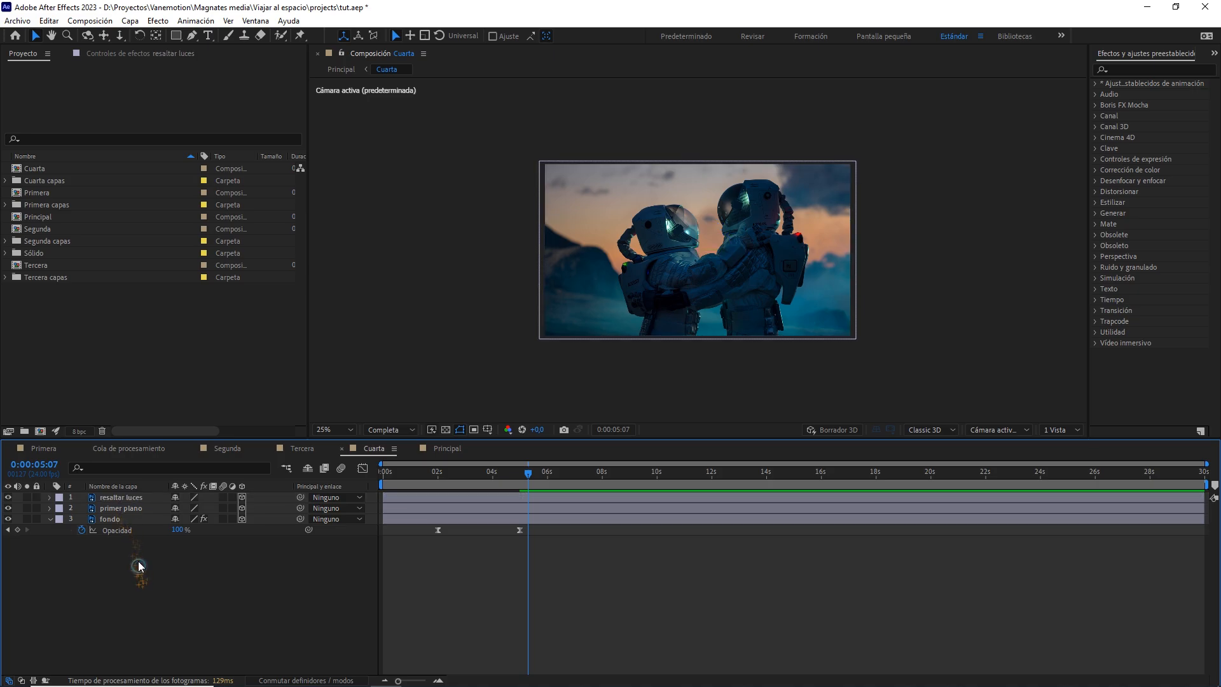
# Hide the primer plano and fondo layers so only resaltar luces is shown
pyautogui.click(123, 510)
pyautogui.keyDown('shift'); pyautogui.click(117, 521); pyautogui.keyUp('shift')
pyautogui.click(7, 518)
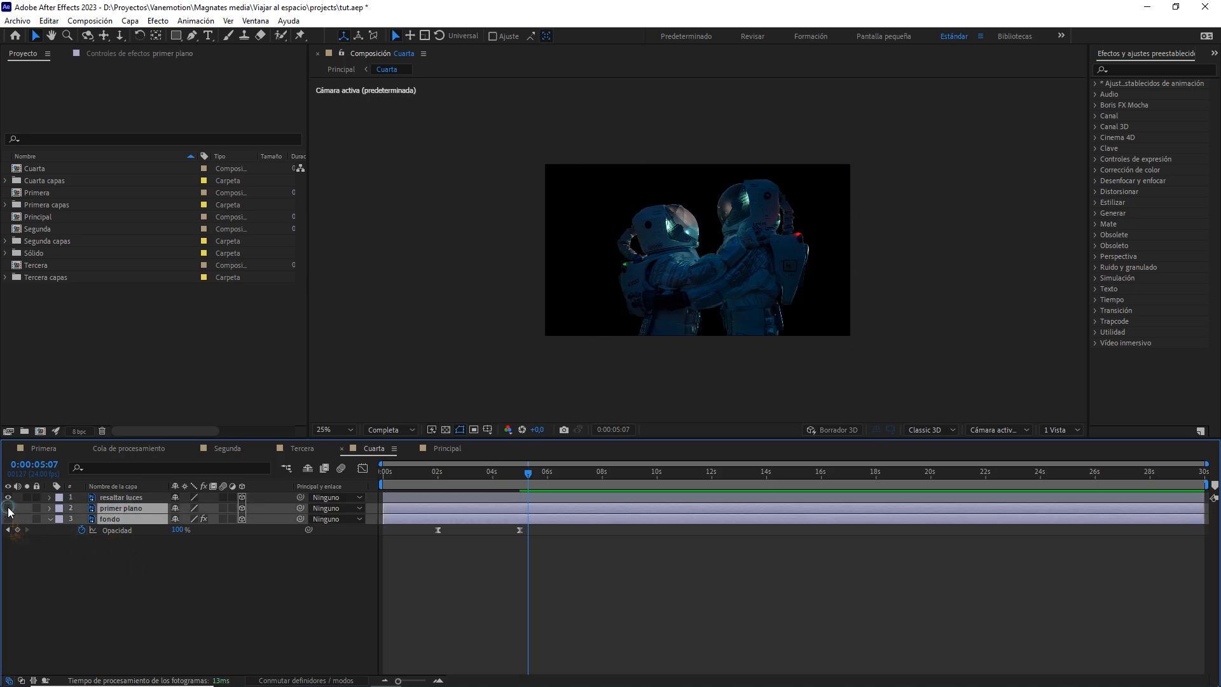
pyautogui.click(8, 508)
# Find the Extraer keying effect and apply it to the resaltar luces layer
pyautogui.click(116, 497)
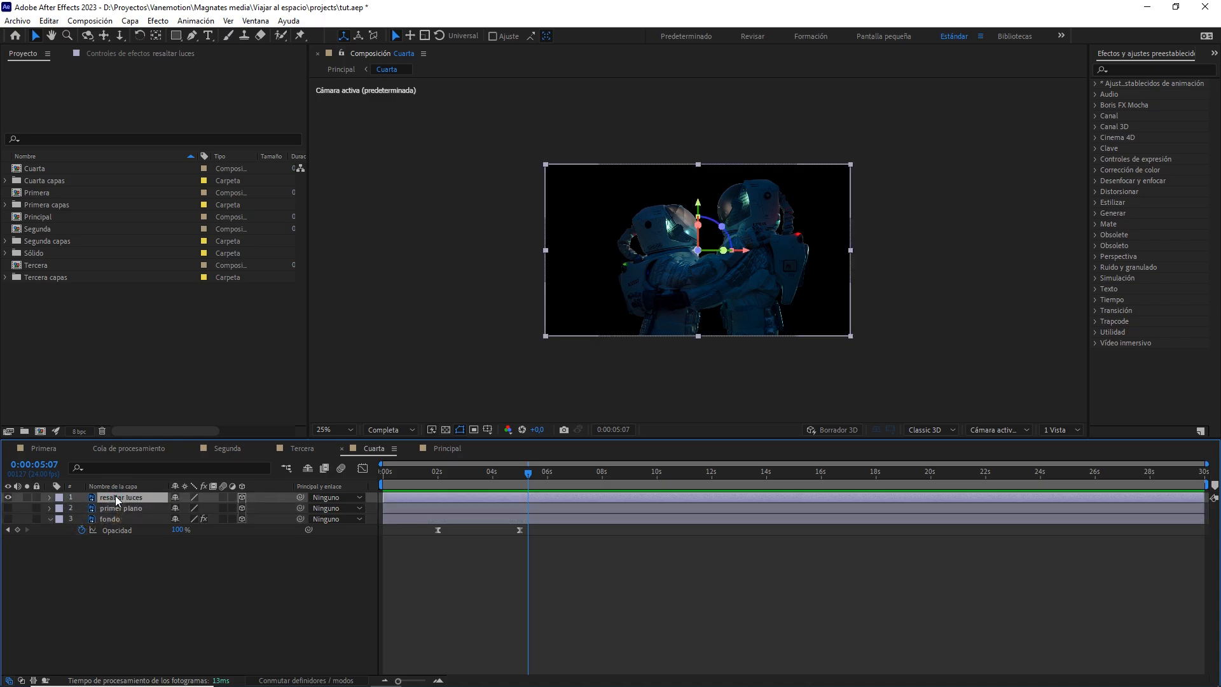
pyautogui.click(1119, 70)
pyautogui.write('extra')
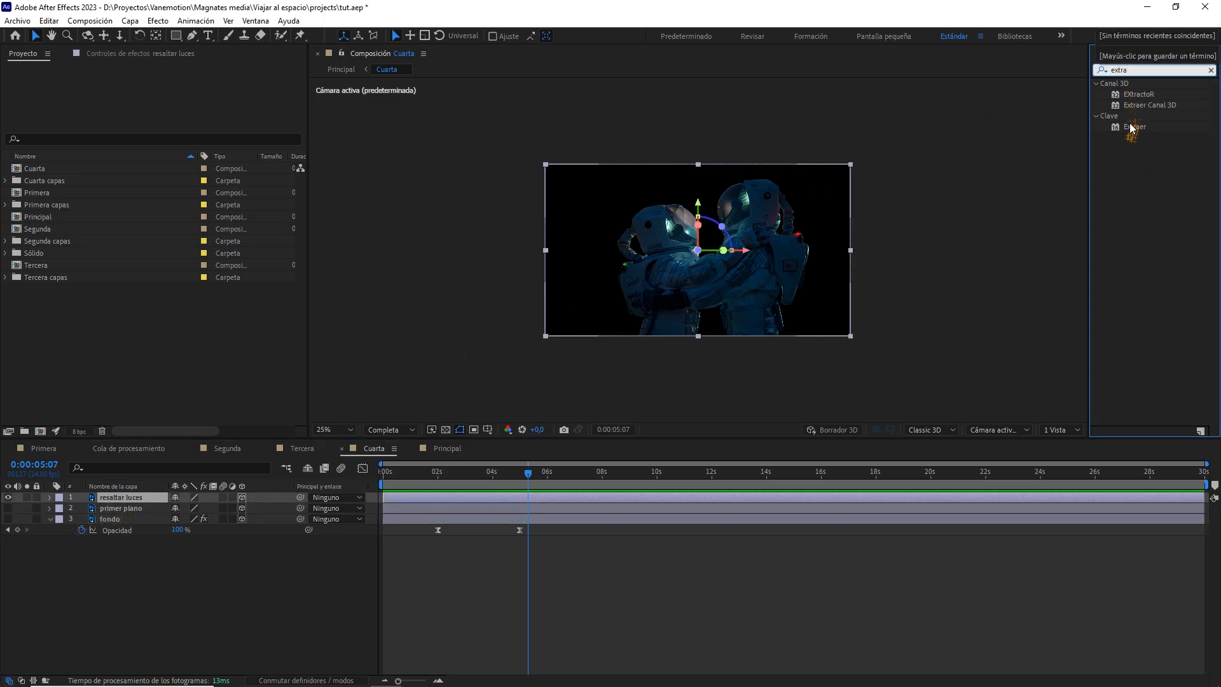
pyautogui.moveTo(1131, 128); pyautogui.dragTo(200, 423)
pyautogui.moveTo(121, 496); pyautogui.dragTo(123, 497)
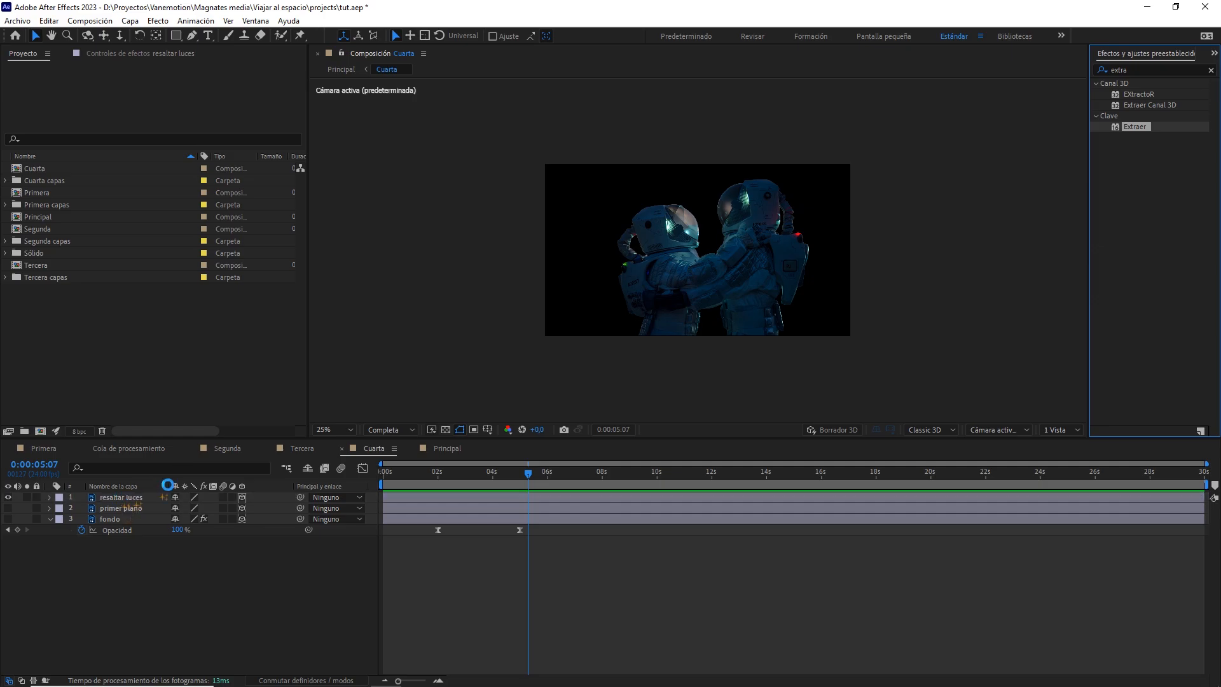
# Isolate the brightest lights with Extraer, using a black point of about 171 and a black softness of 31
pyautogui.scroll(2, 684, 288)
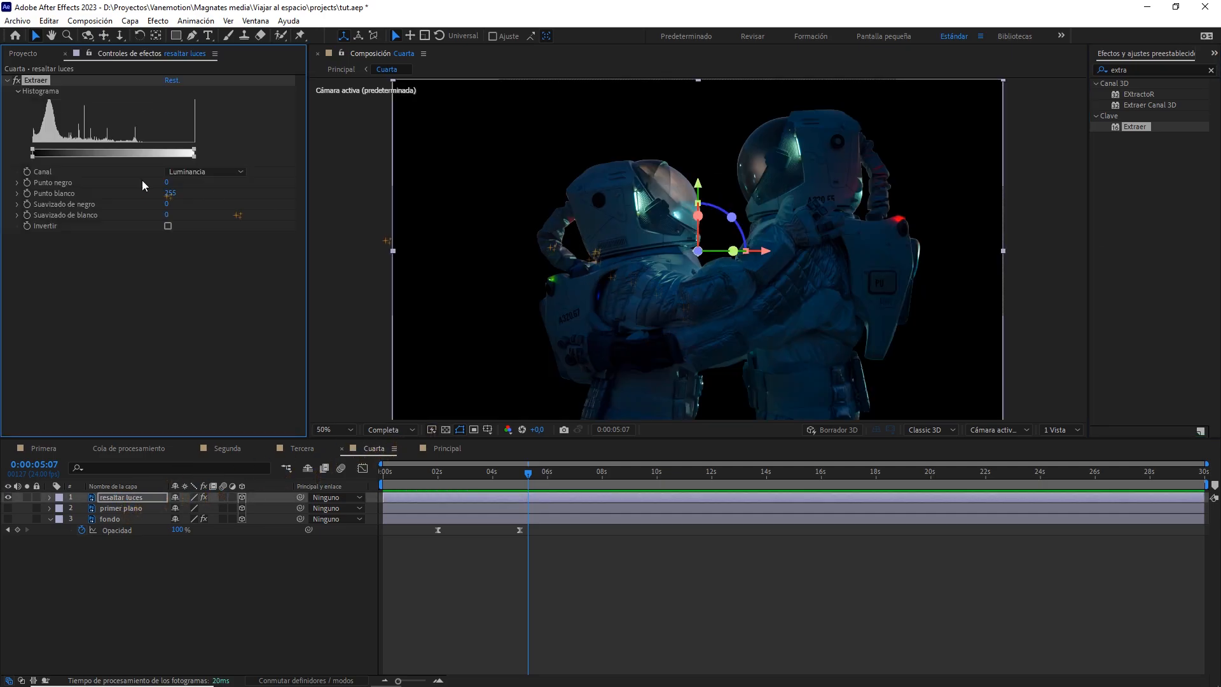
pyautogui.moveTo(32, 149); pyautogui.dragTo(101, 158)
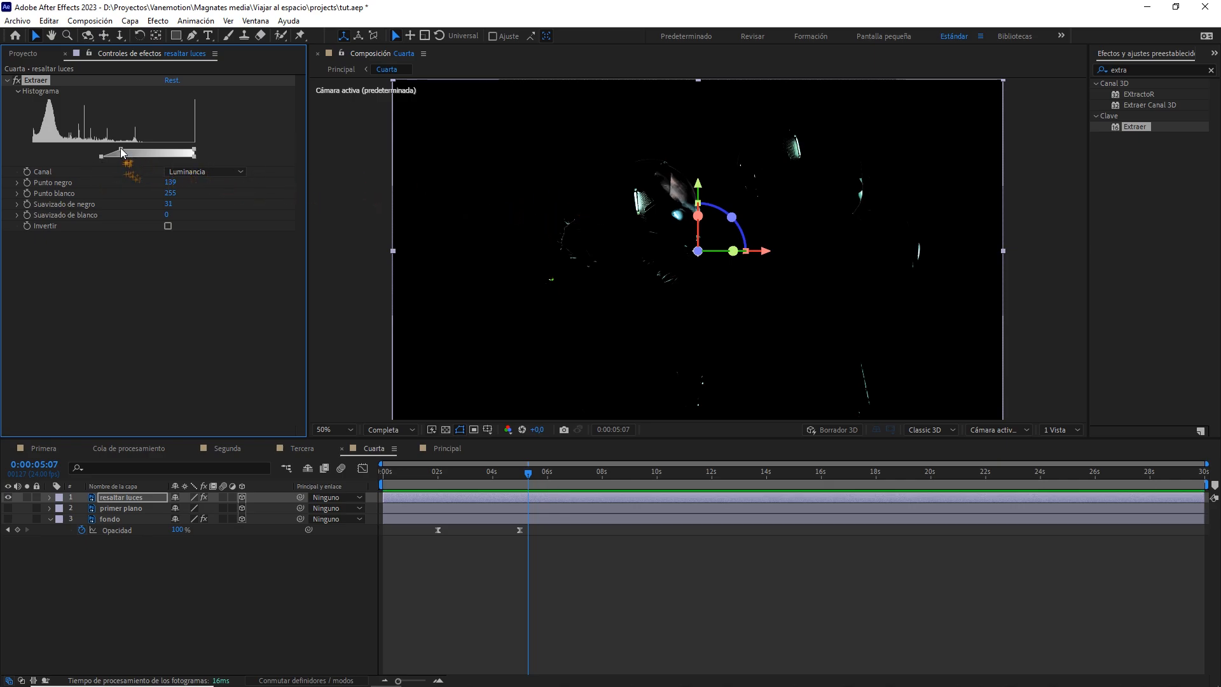
pyautogui.moveTo(122, 153); pyautogui.dragTo(140, 154)
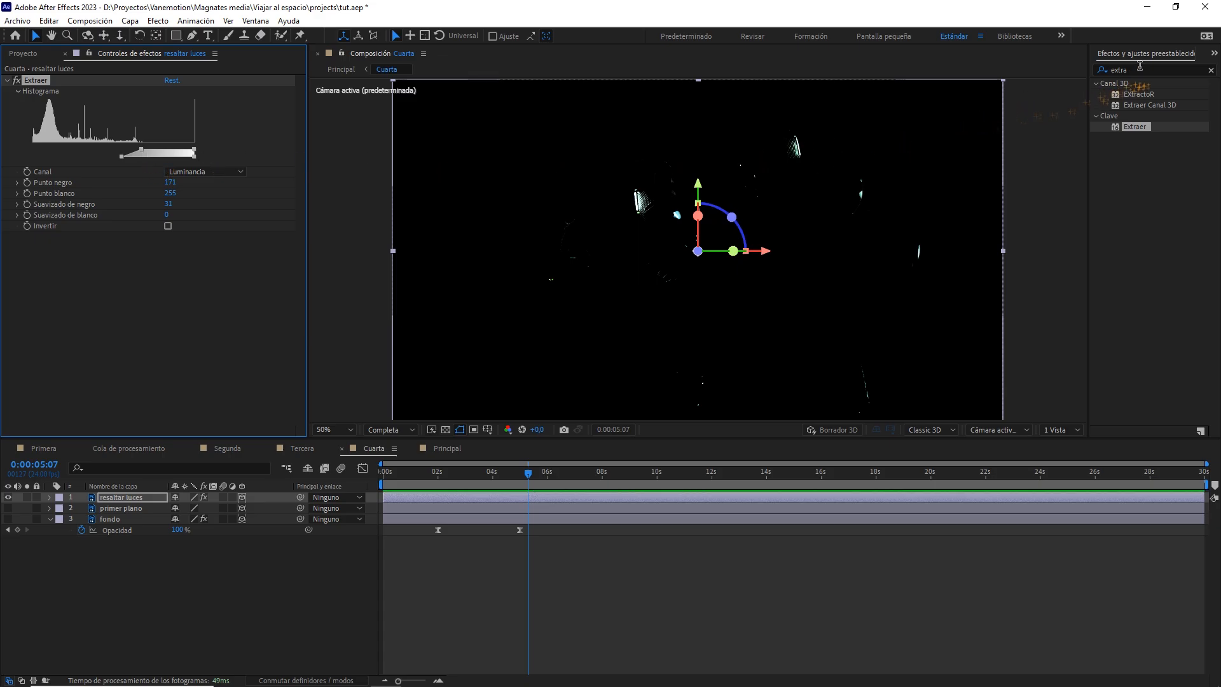
# Apply the Niveles effect to resaltar luces, raise its output black to about 131, and collapse both effects' settings
pyautogui.hotkey('ctrl', '5')
pyautogui.write('niveles')
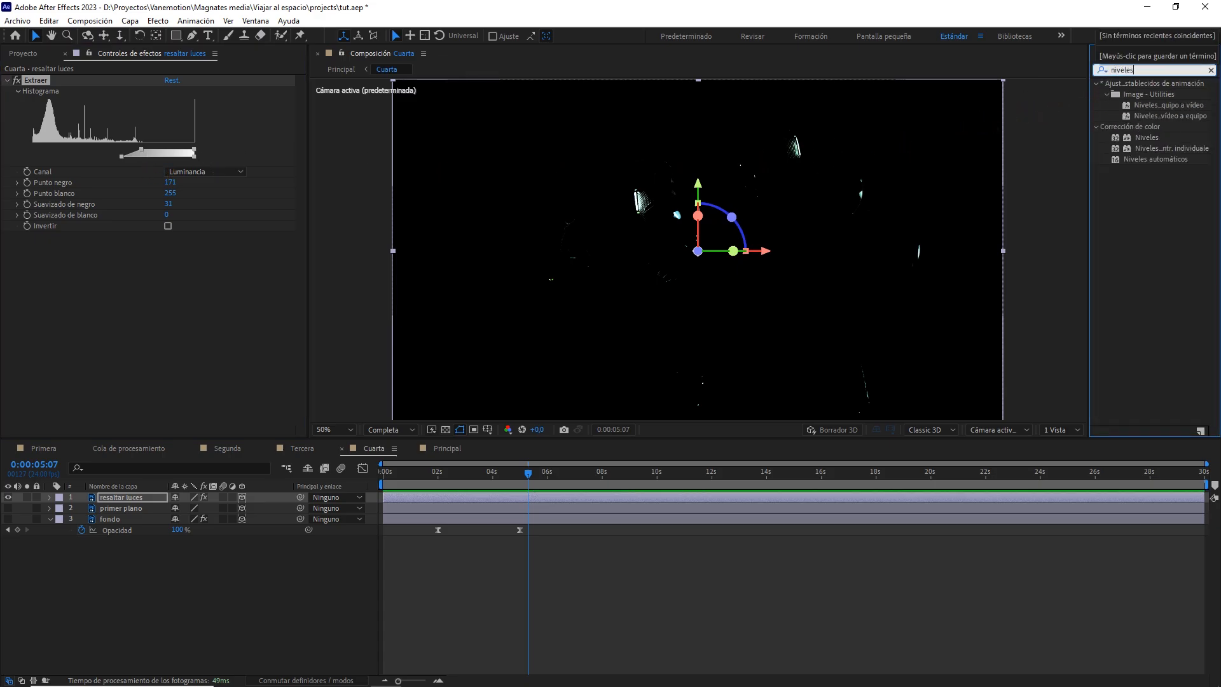
pyautogui.moveTo(1146, 138); pyautogui.dragTo(151, 500)
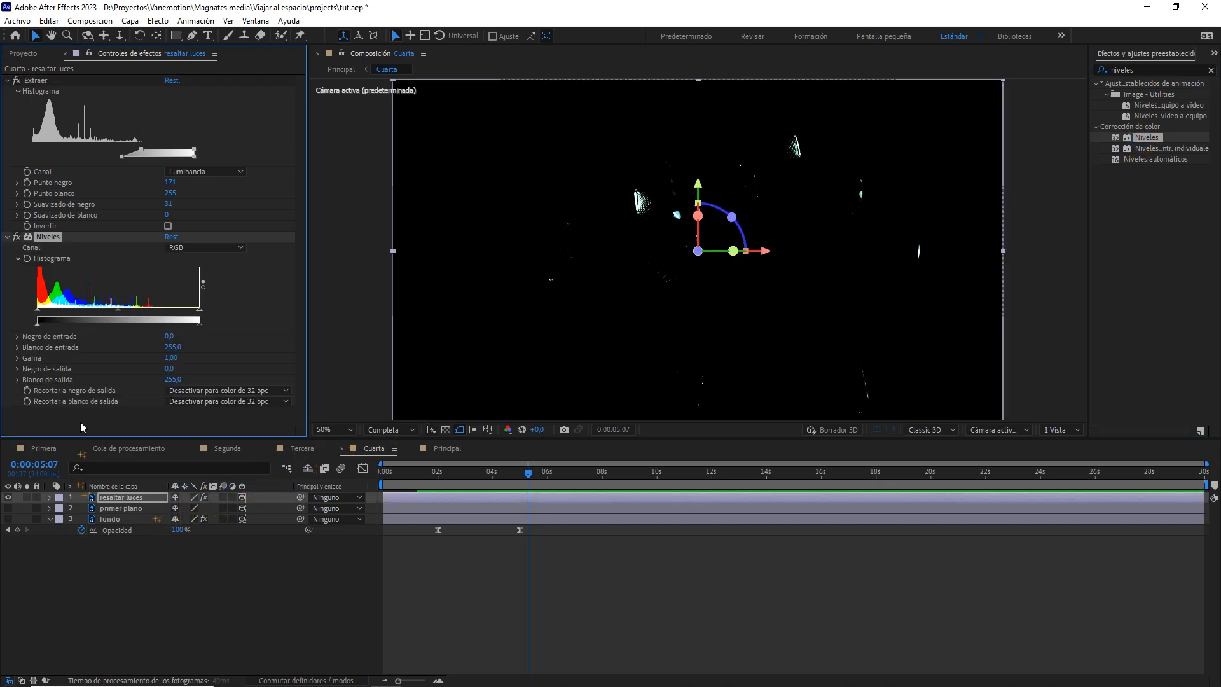
pyautogui.moveTo(37, 325); pyautogui.dragTo(120, 324)
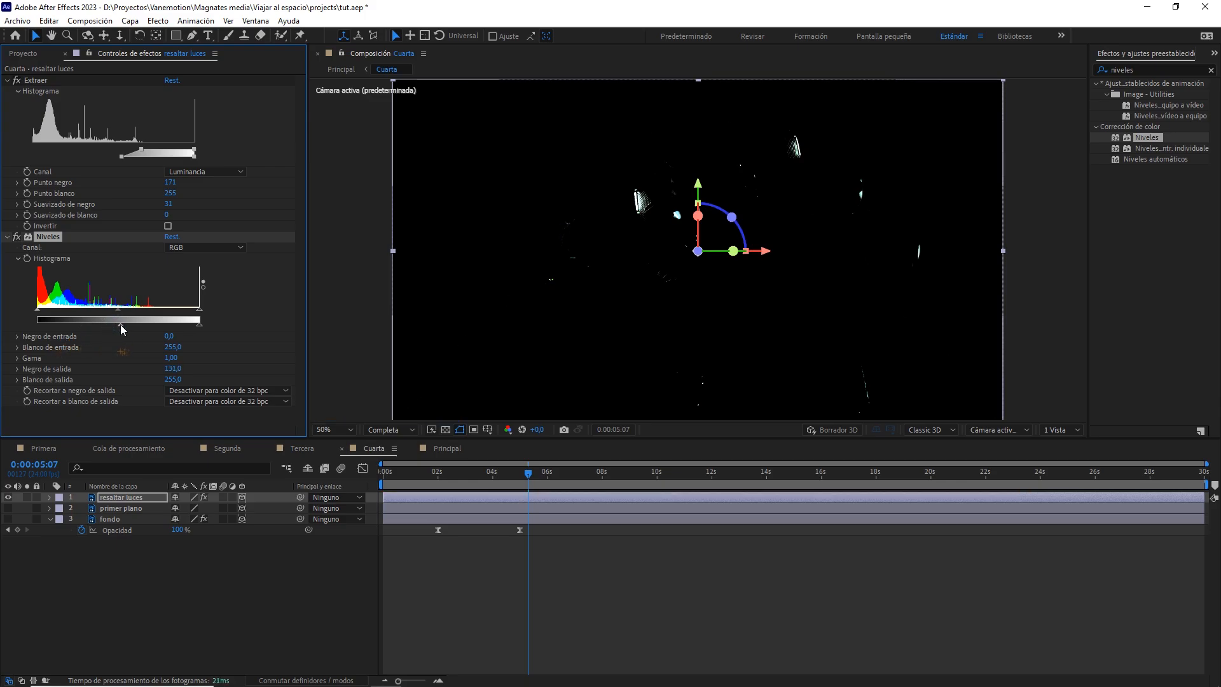
pyautogui.click(8, 236)
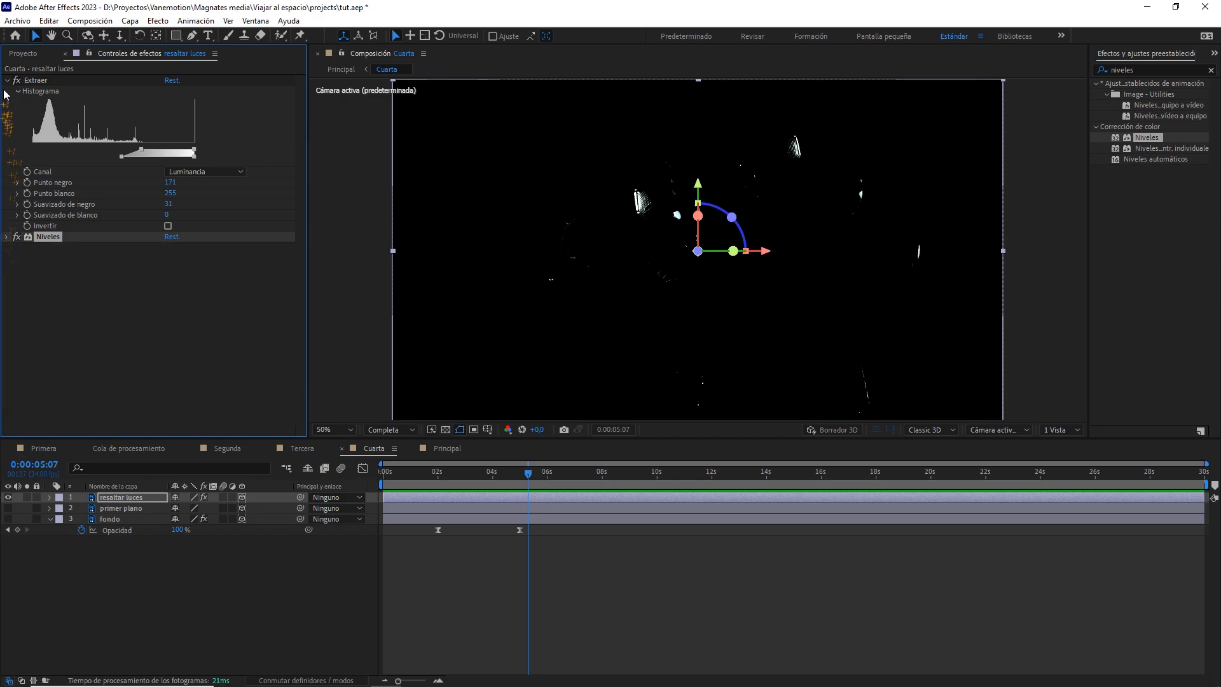
pyautogui.click(7, 80)
# Apply the Resplandor effect to resaltar luces and set its glow radius to 68
pyautogui.click(141, 498)
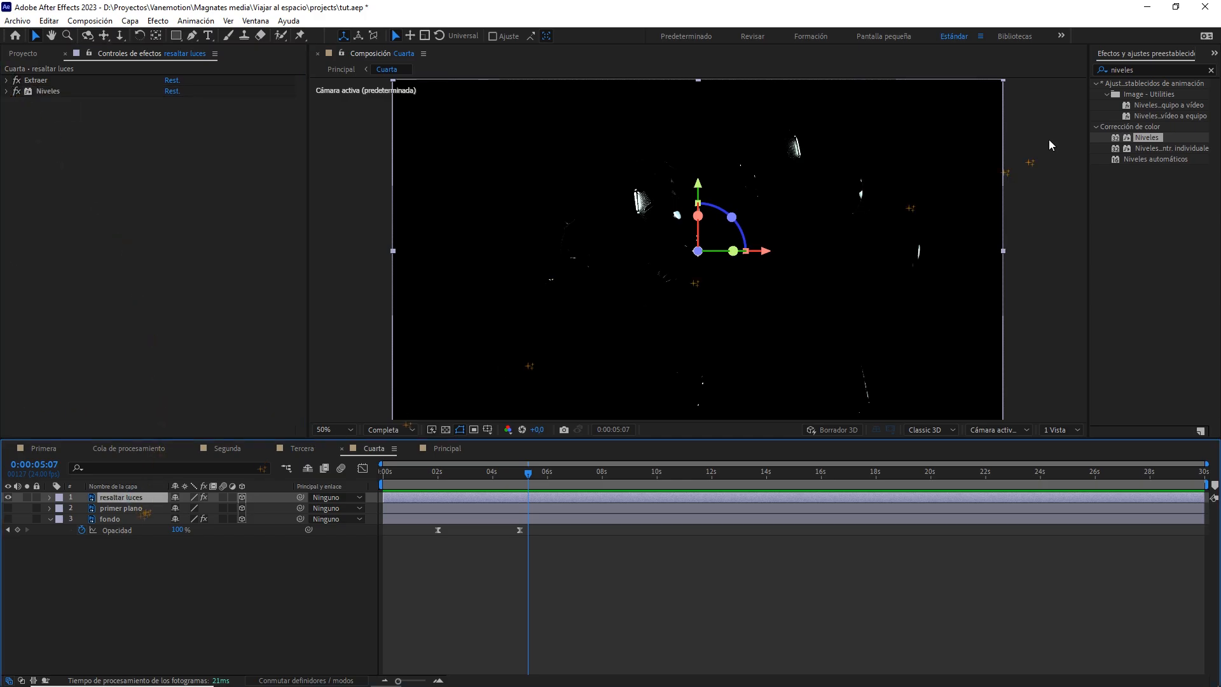
pyautogui.doubleClick(1166, 69)
pyautogui.write('res')
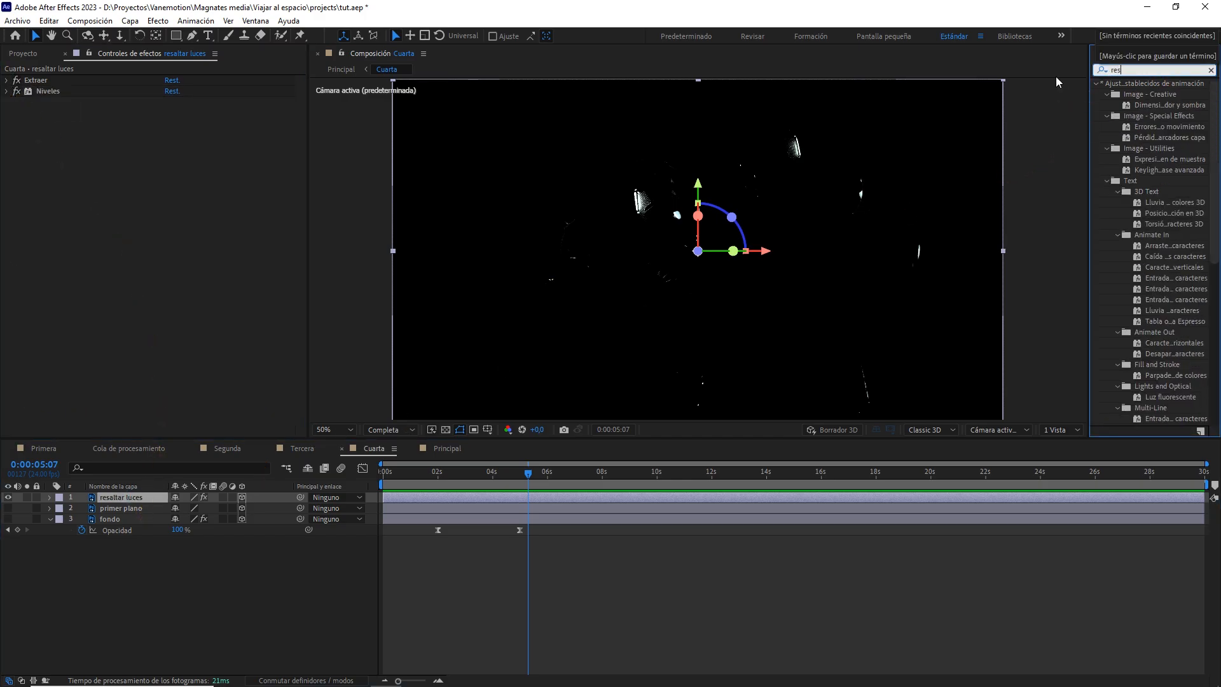
pyautogui.write('pl')
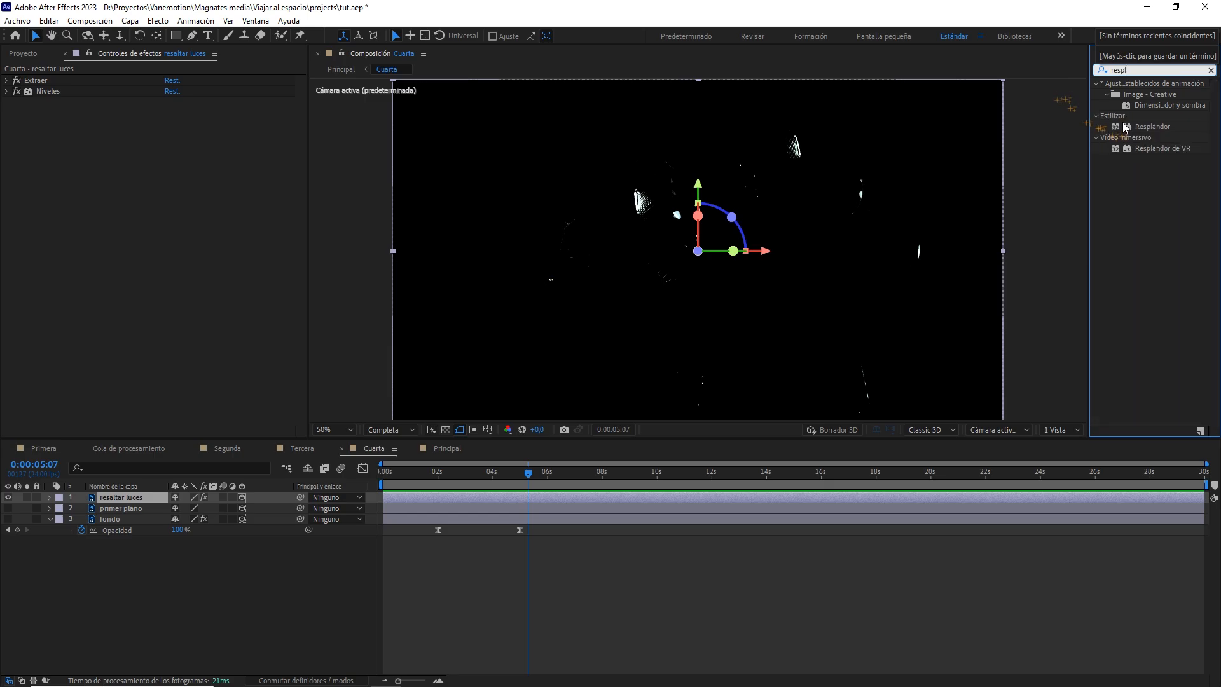
pyautogui.moveTo(1125, 127); pyautogui.dragTo(125, 497)
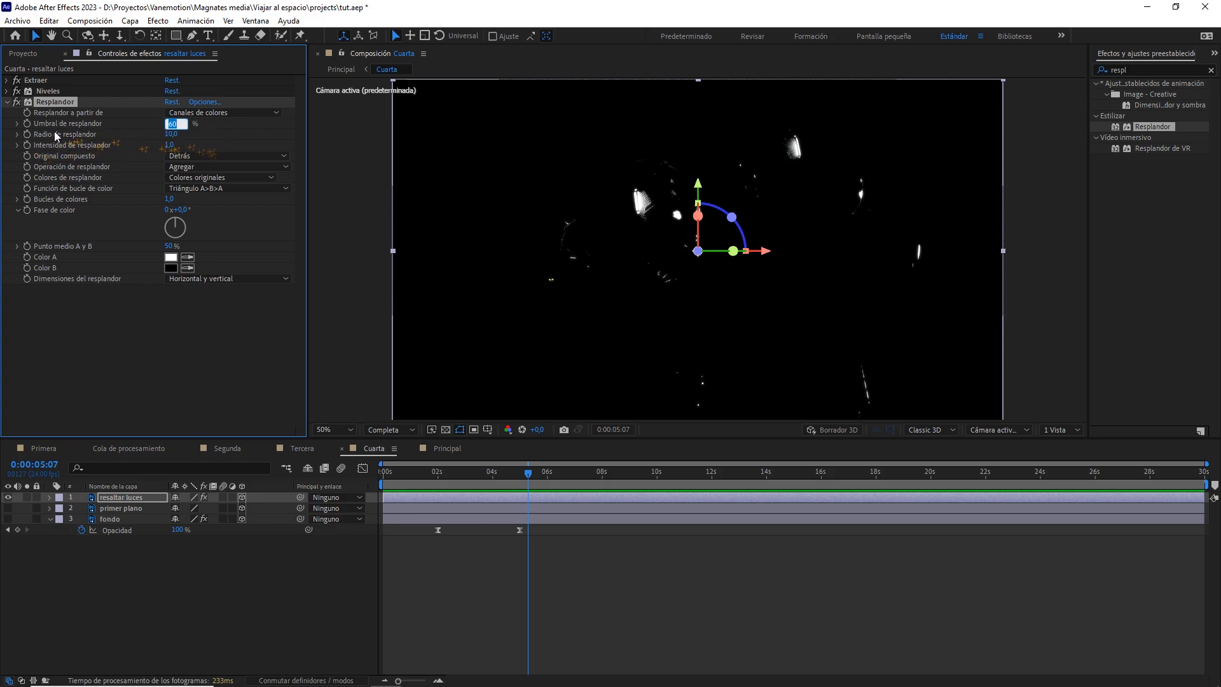
pyautogui.moveTo(170, 134); pyautogui.dragTo(208, 134)
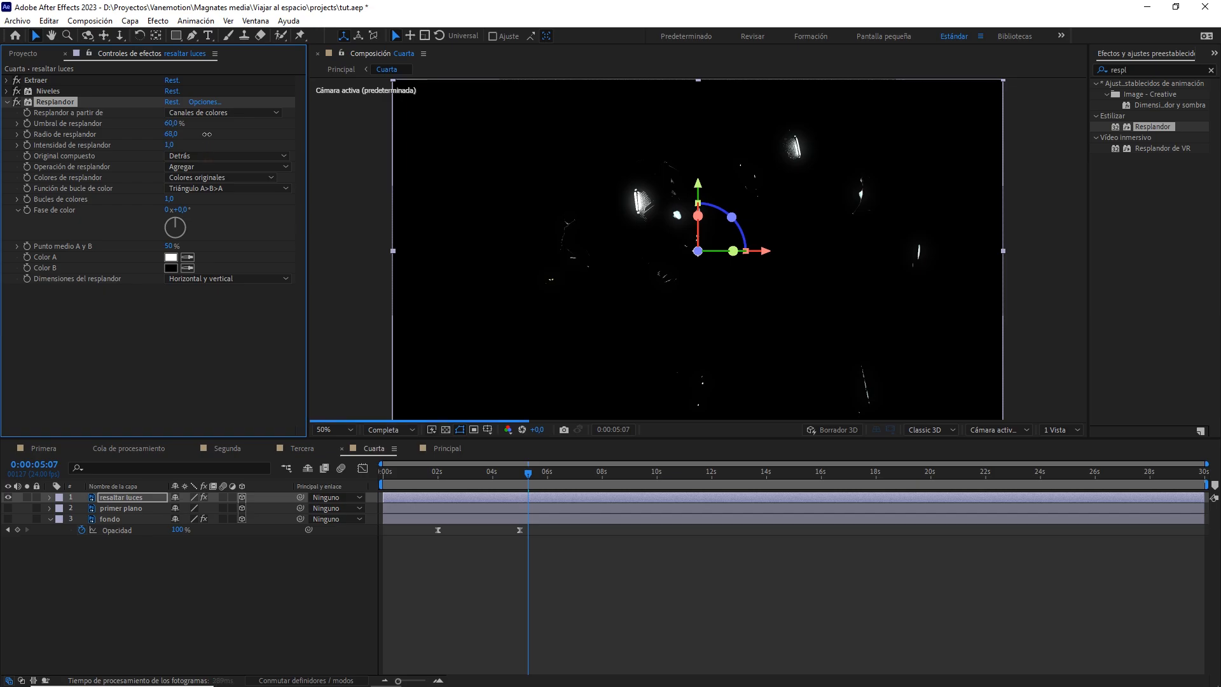
# Show the primer plano and fondo layers again and set the blending mode of resaltar luces to Añadir
pyautogui.moveTo(8, 508); pyautogui.dragTo(8, 518)
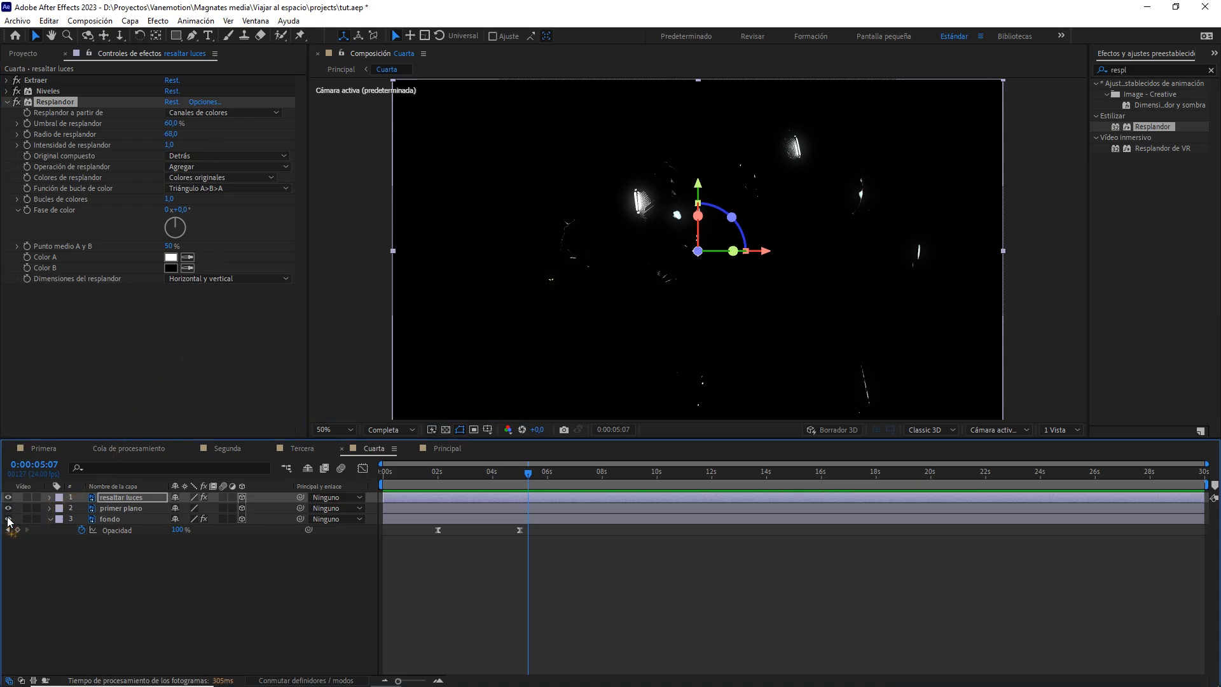
pyautogui.press('F4')
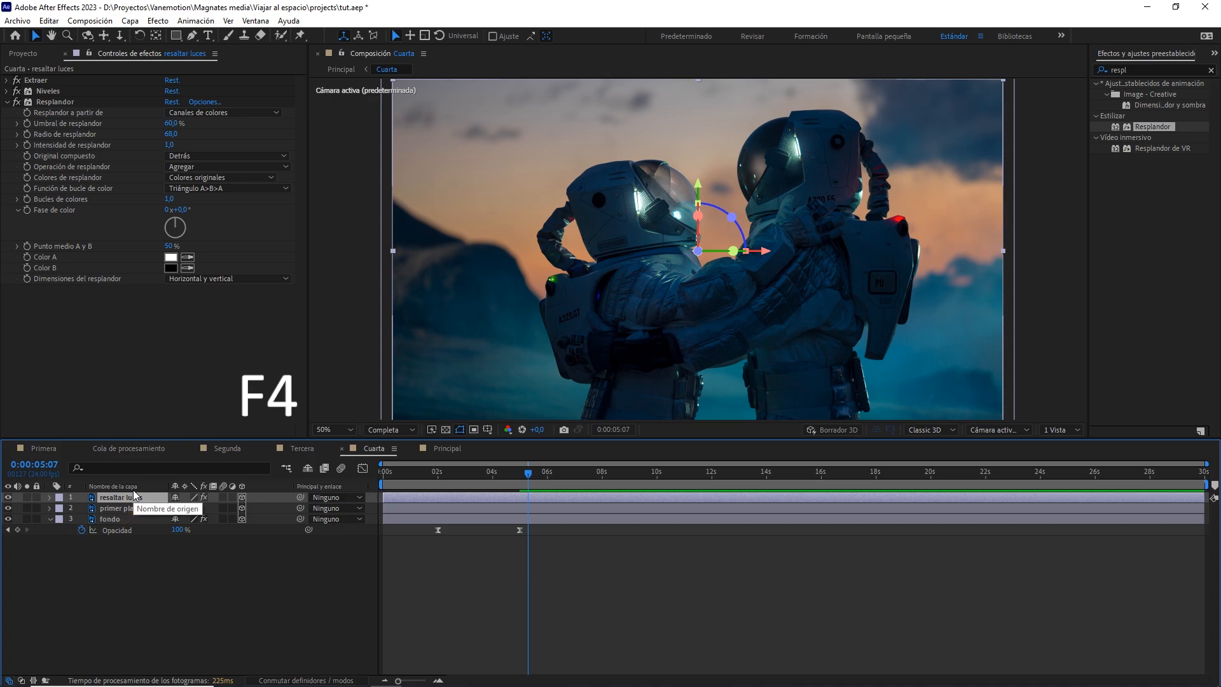
pyautogui.press('F4')
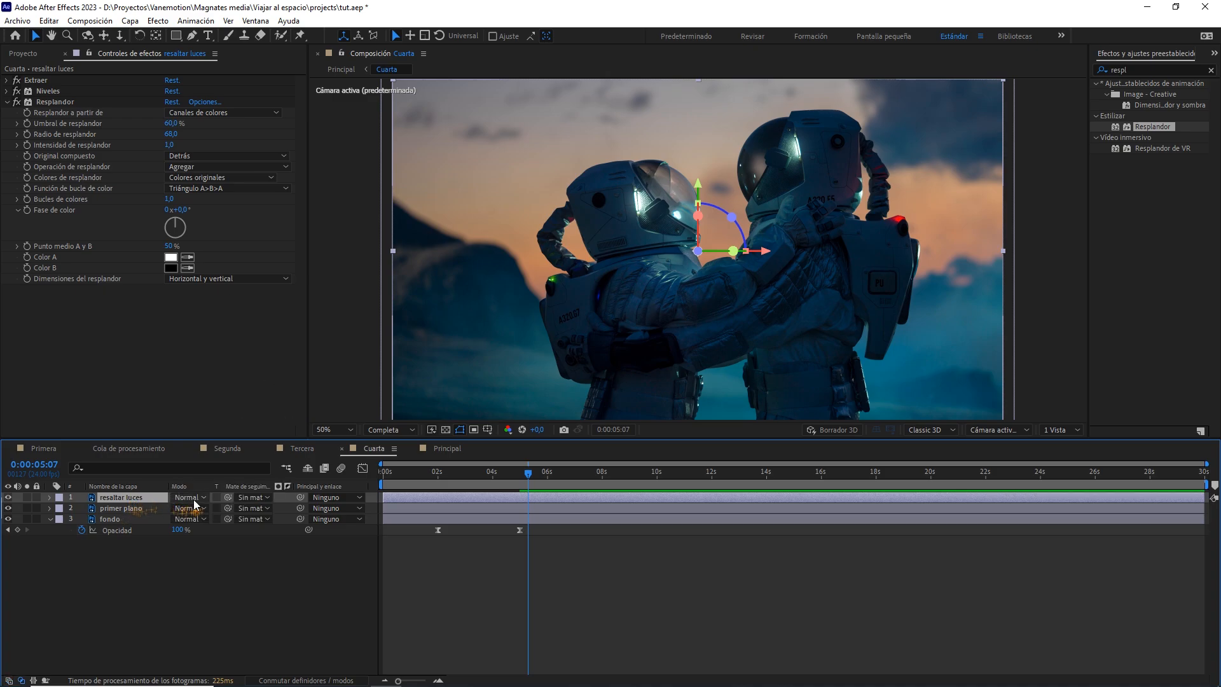
pyautogui.click(193, 497)
pyautogui.click(273, 263)
# Compare the image with and without the resaltar luces layer, leaving the layer visible
pyautogui.click(8, 498)
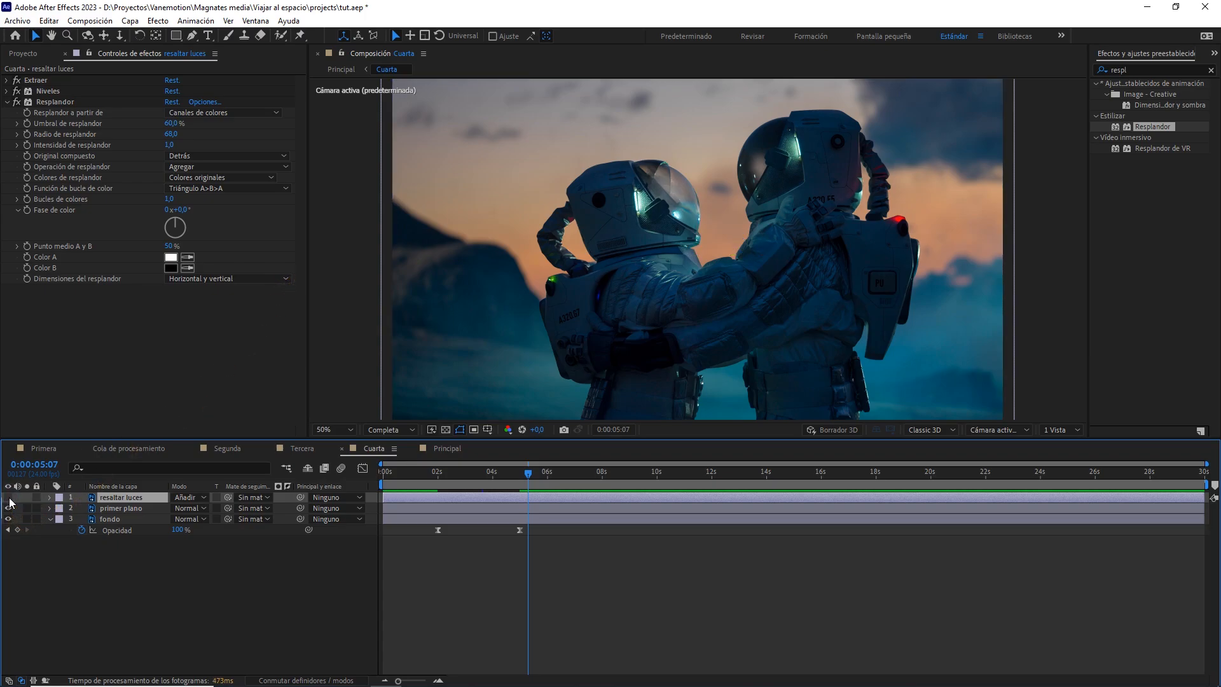
pyautogui.click(8, 498)
pyautogui.click(9, 498)
pyautogui.click(9, 498)
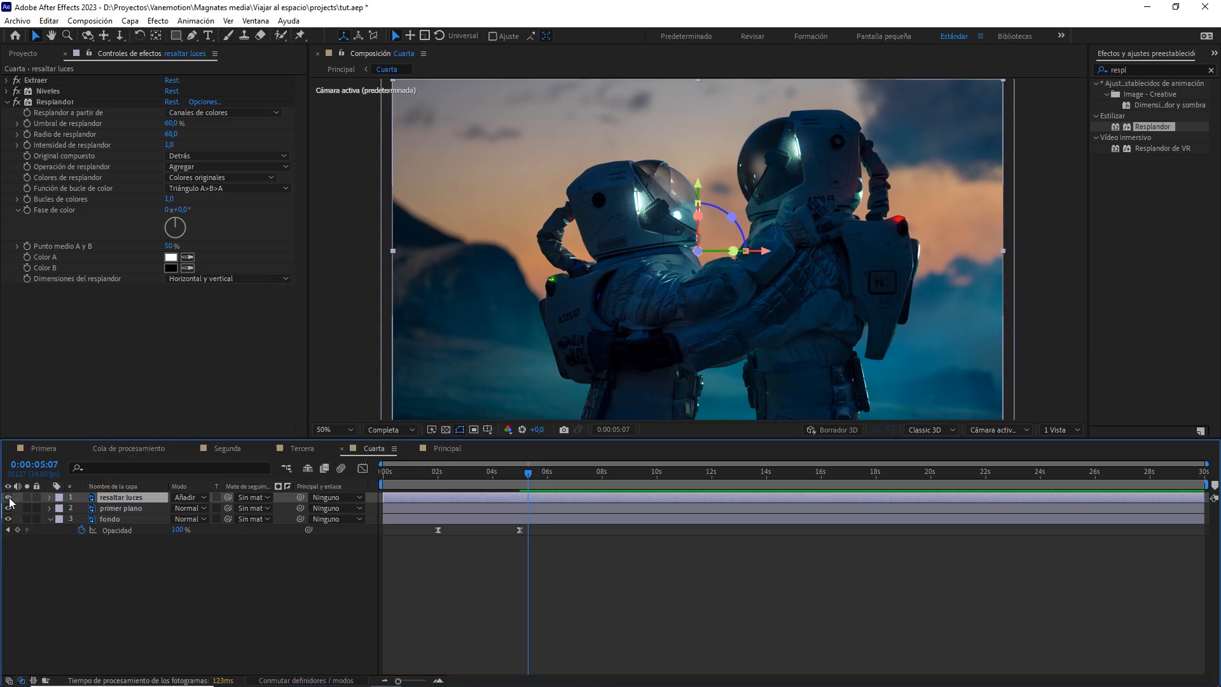
pyautogui.click(8, 497)
pyautogui.click(8, 498)
pyautogui.click(8, 498)
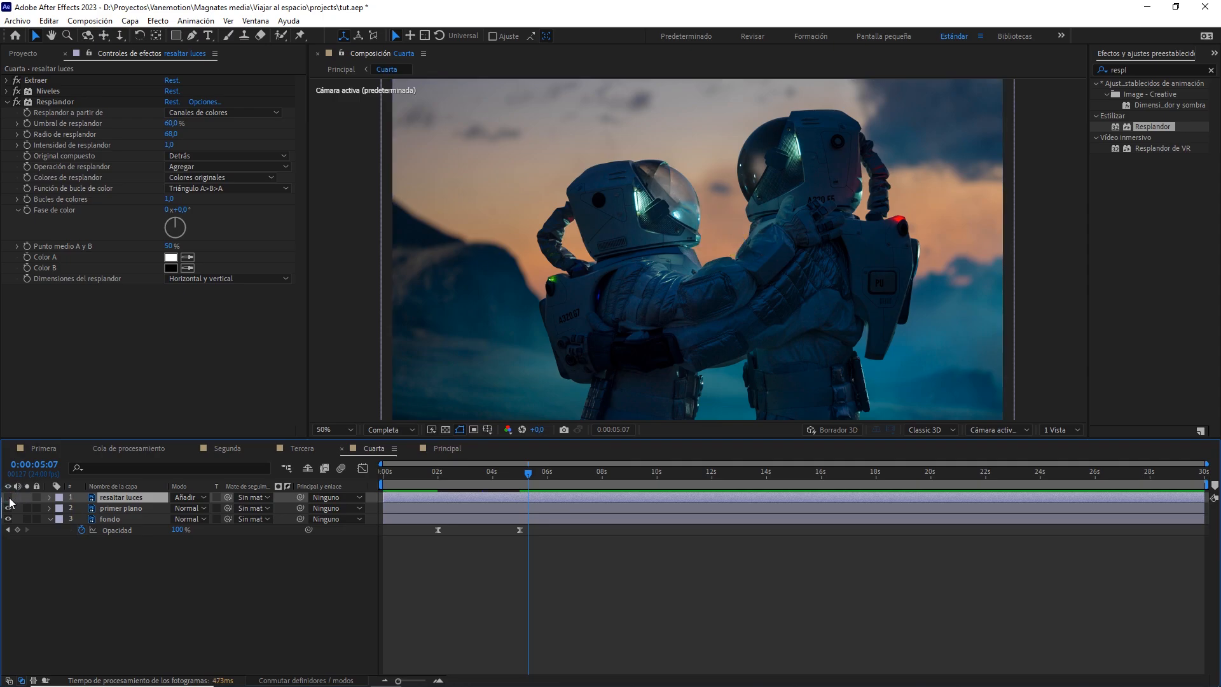
pyautogui.click(8, 497)
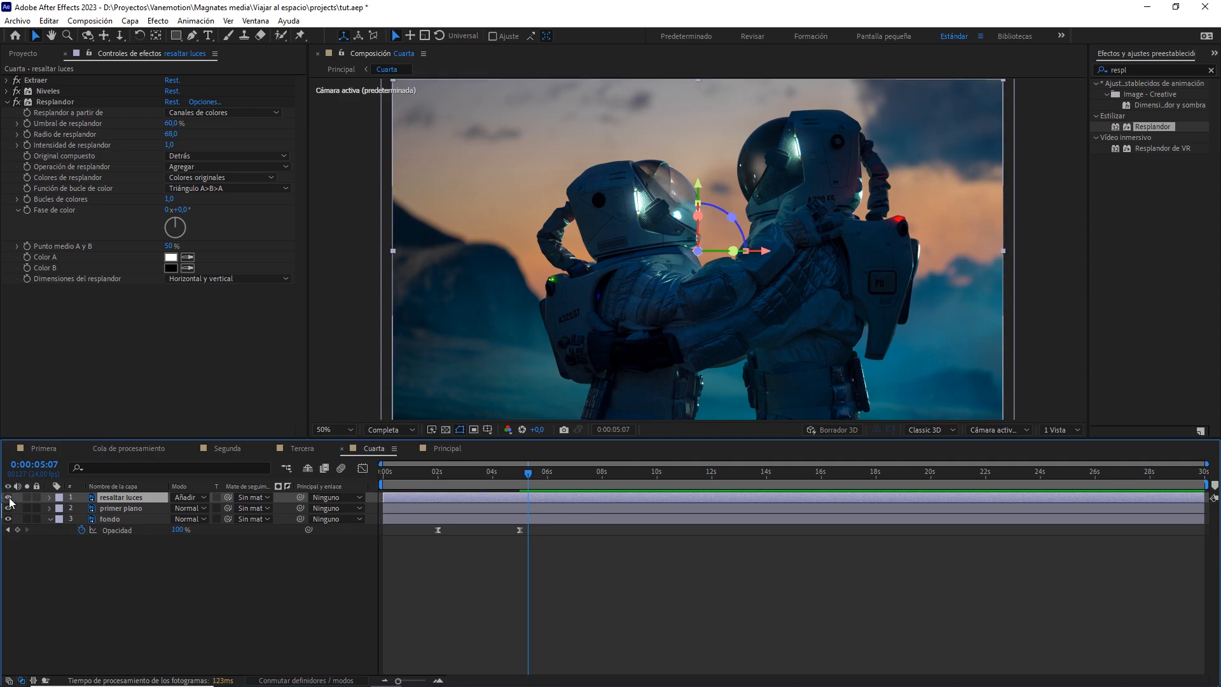
# Collapse the Resplandor settings and copy the Extraer, Niveles and Resplandor effects from the resaltar luces layer in Cuarta
pyautogui.click(8, 497)
pyautogui.click(8, 497)
pyautogui.click(7, 102)
pyautogui.click(55, 102)
pyautogui.keyDown('shift'); pyautogui.click(45, 82); pyautogui.keyUp('shift')
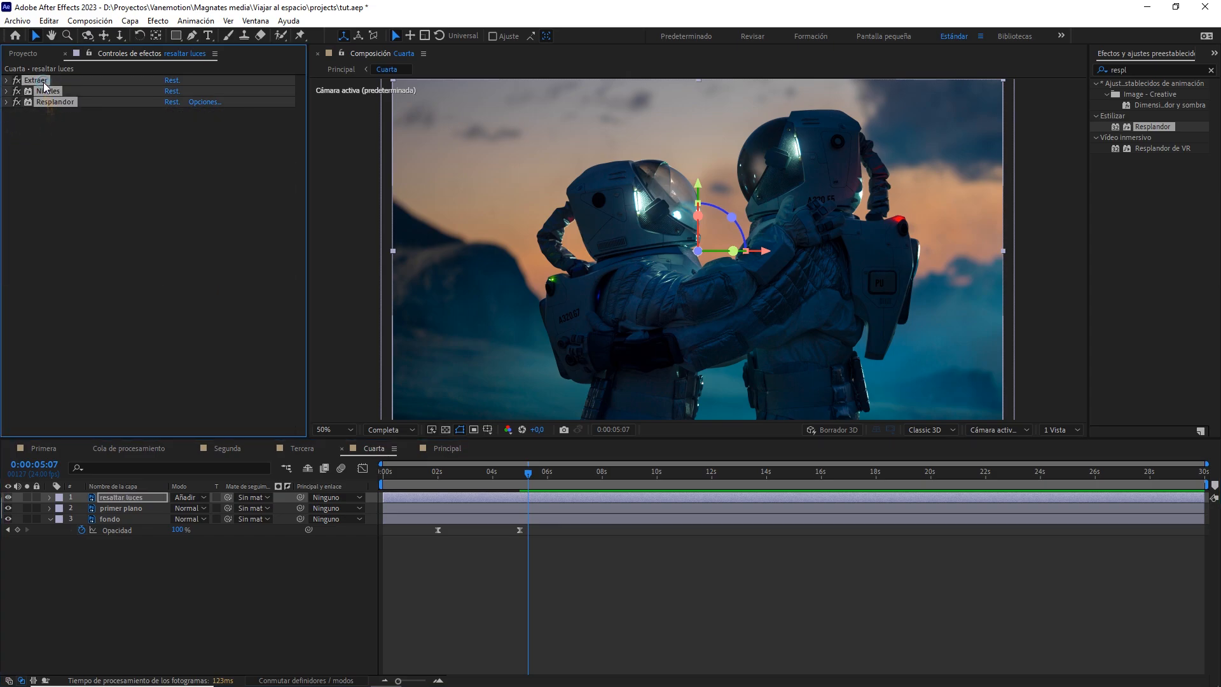
pyautogui.click(49, 20)
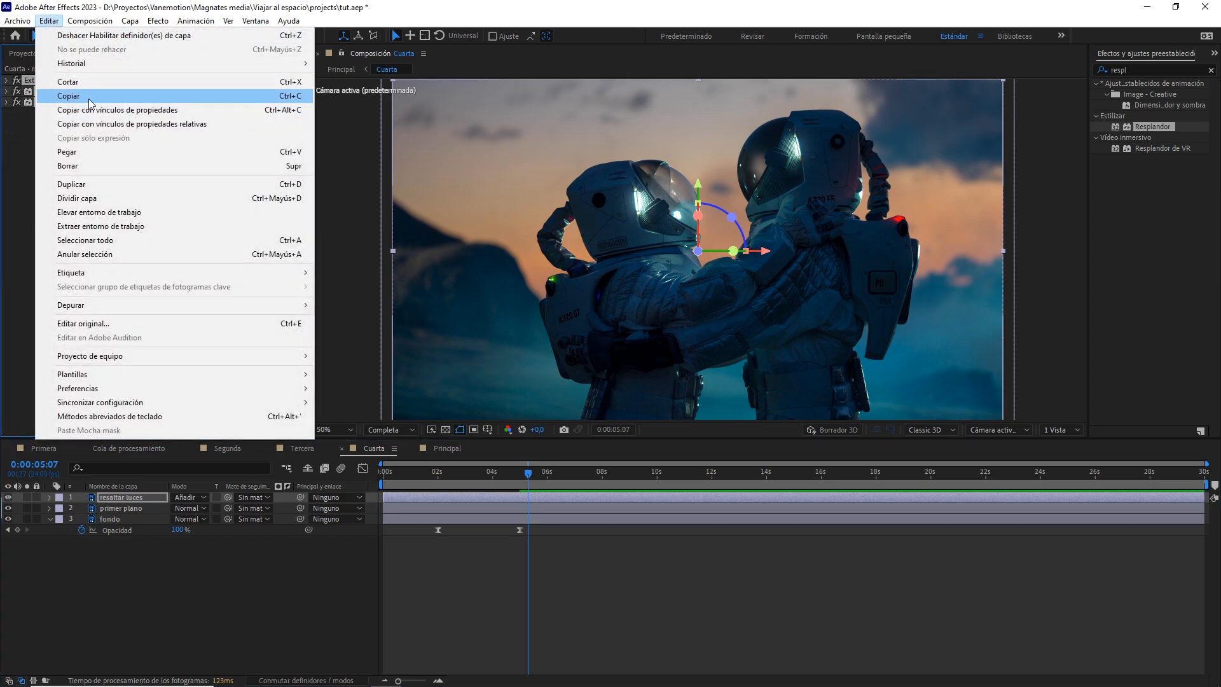
pyautogui.click(96, 91)
# In the Tercera composition, duplicate the primer plano layer and rename the copy resaltar luces
pyautogui.moveTo(119, 151); pyautogui.dragTo(28, 498)
pyautogui.click(28, 498)
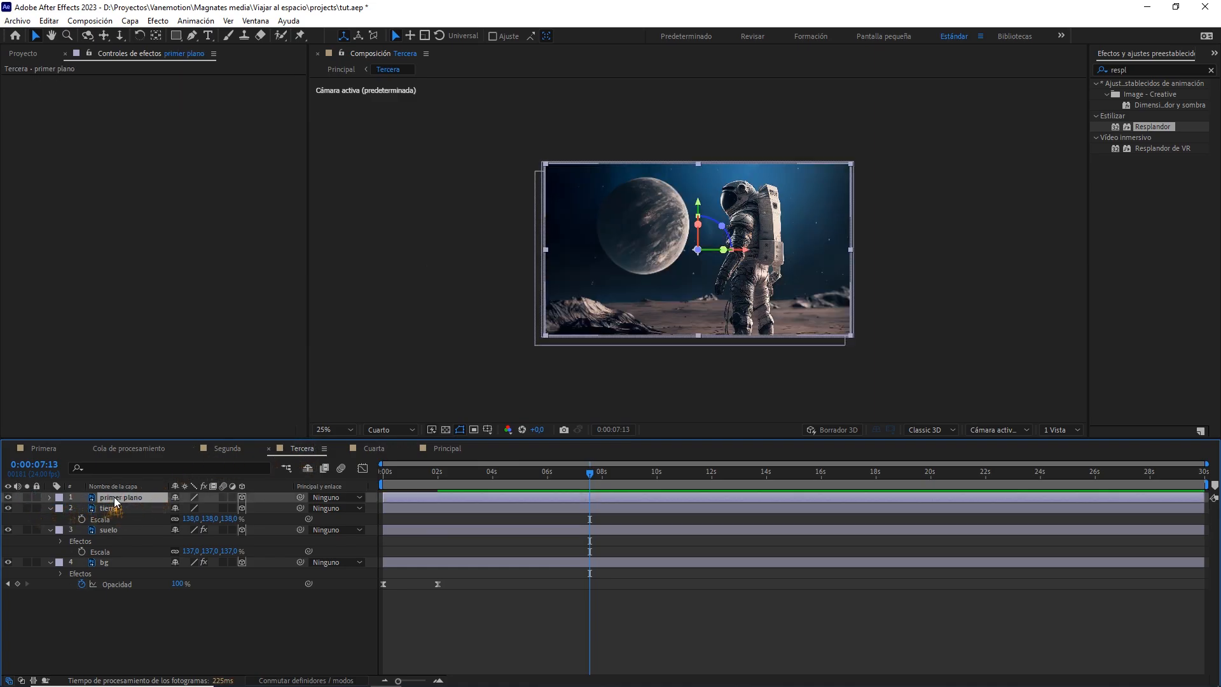
pyautogui.hotkey('ctrl', 'd')
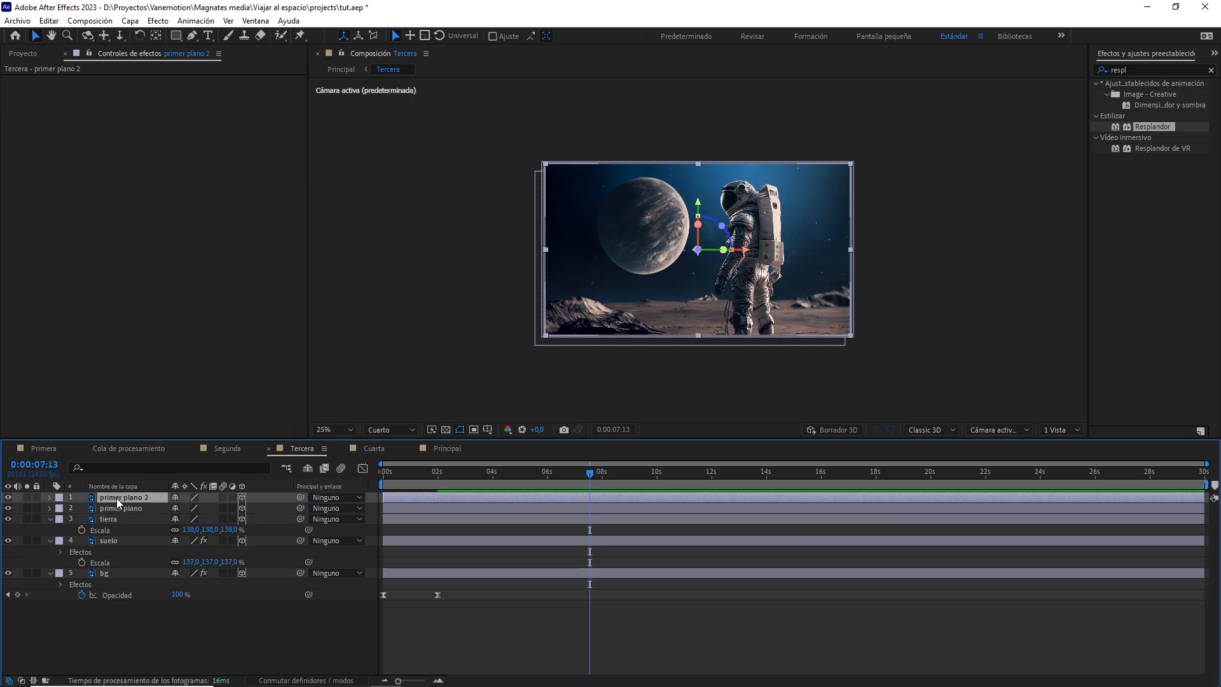
pyautogui.press('Return')
pyautogui.write('resaltar luces')
pyautogui.click(155, 555)
pyautogui.click(132, 501)
# Paste the copied effects onto Tercera's resaltar luces layer and set its blending mode to Añadir
pyautogui.click(49, 20)
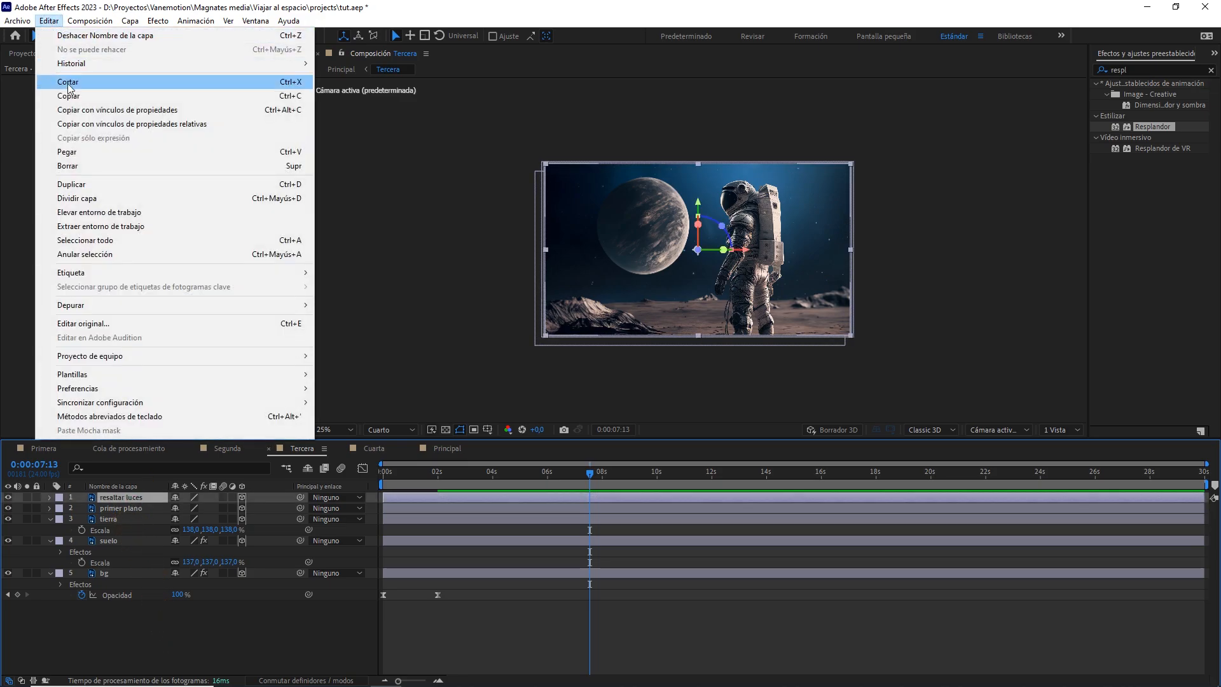
pyautogui.click(78, 152)
pyautogui.press('.')
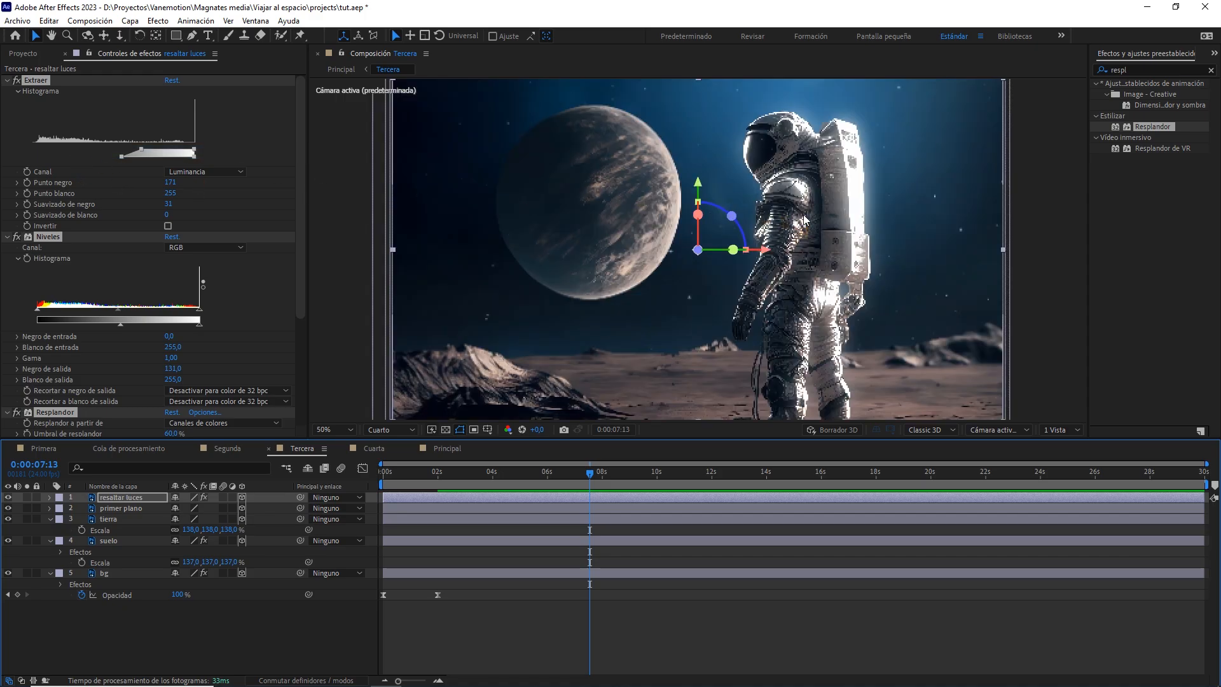
pyautogui.click(148, 499)
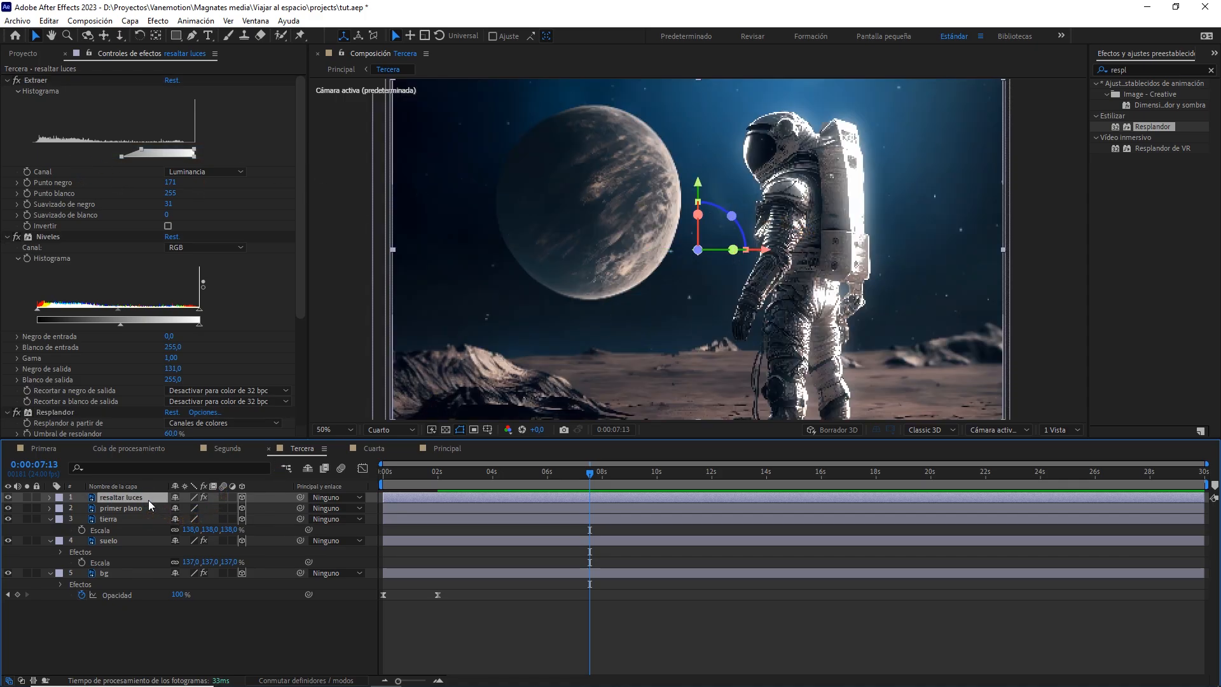
pyautogui.press('F4')
pyautogui.click(187, 498)
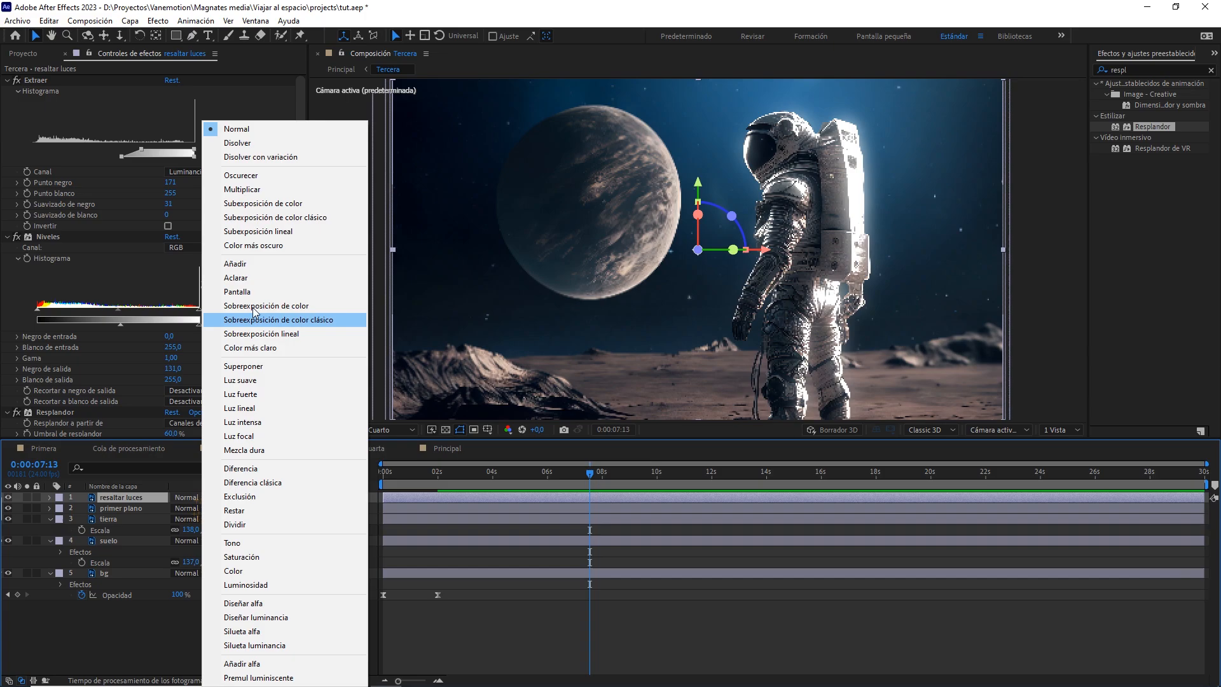
pyautogui.click(261, 263)
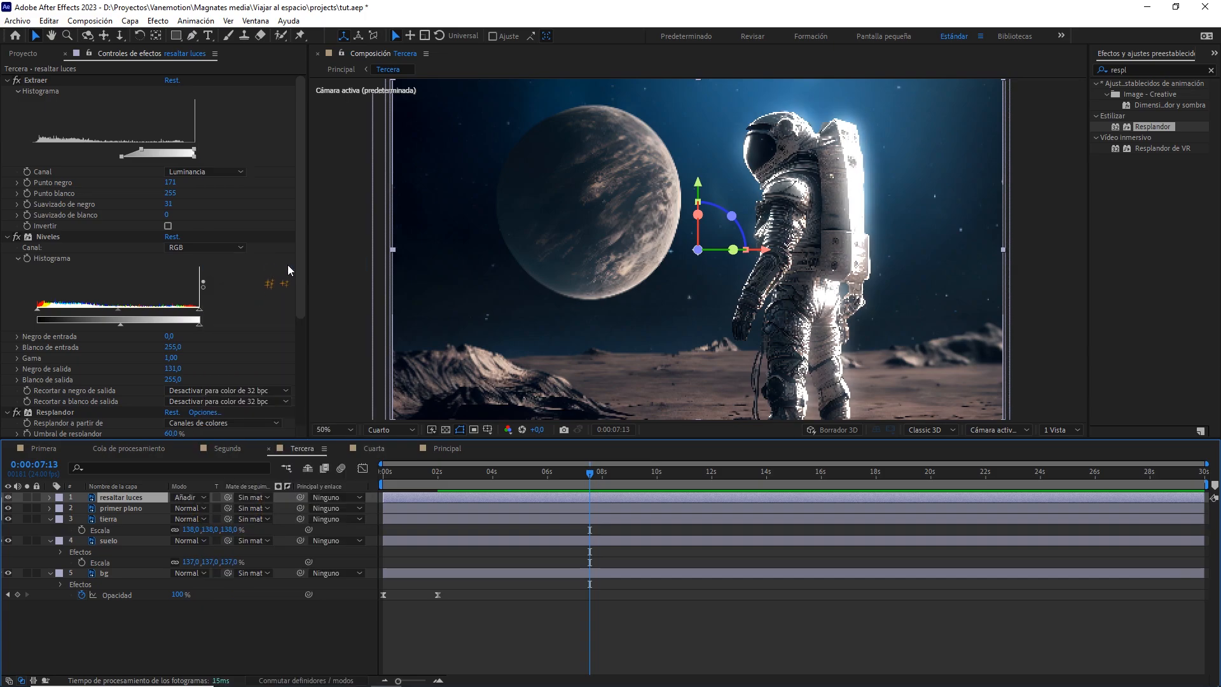
# Set the preview resolution to Completa and compare Tercera with and without resaltar luces, leaving the layer visible
pyautogui.click(8, 498)
pyautogui.click(8, 499)
pyautogui.click(389, 429)
pyautogui.click(398, 459)
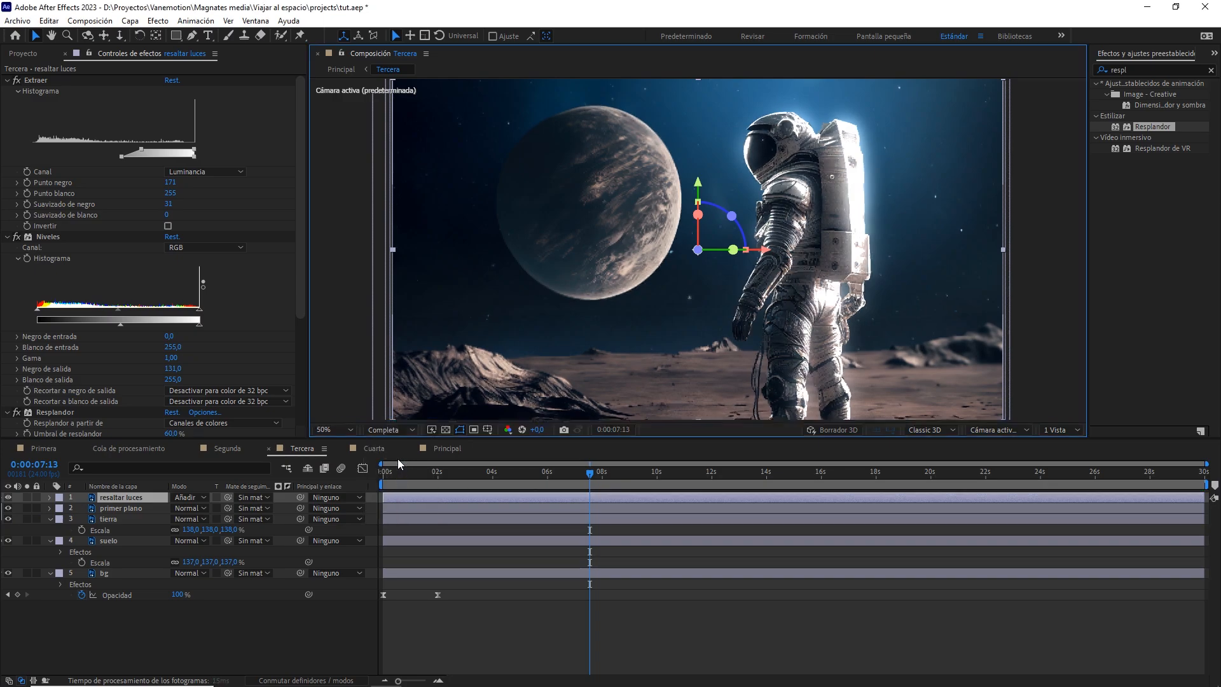
pyautogui.click(9, 498)
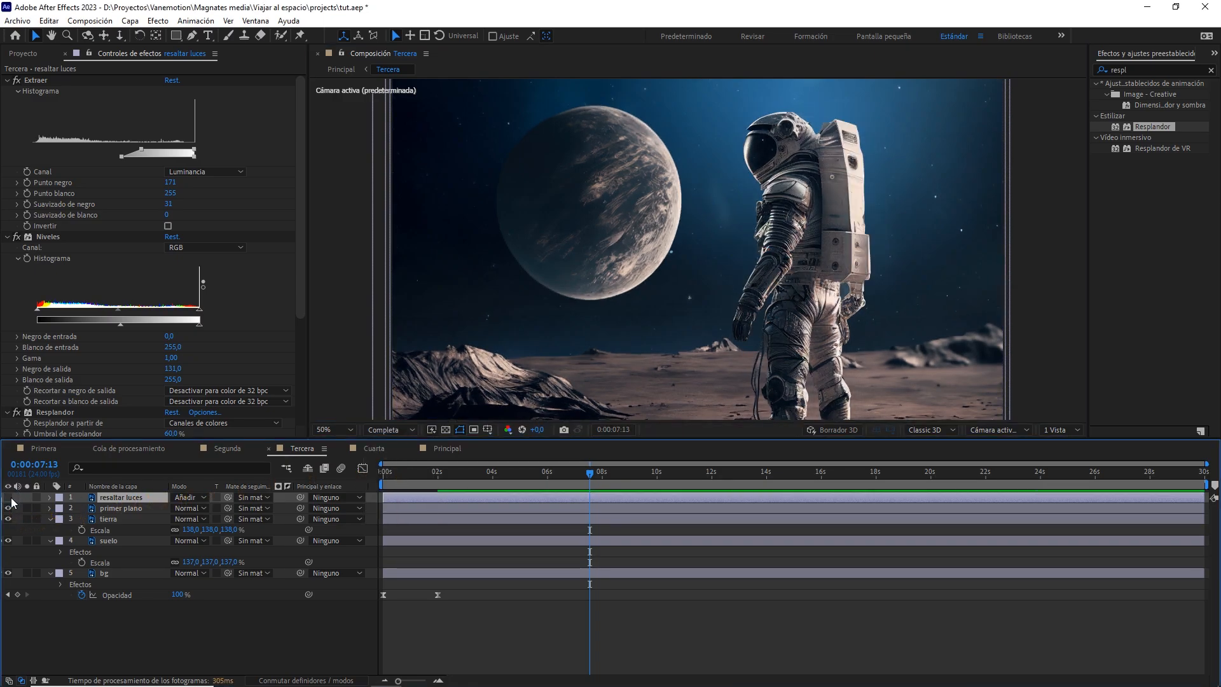
pyautogui.click(9, 498)
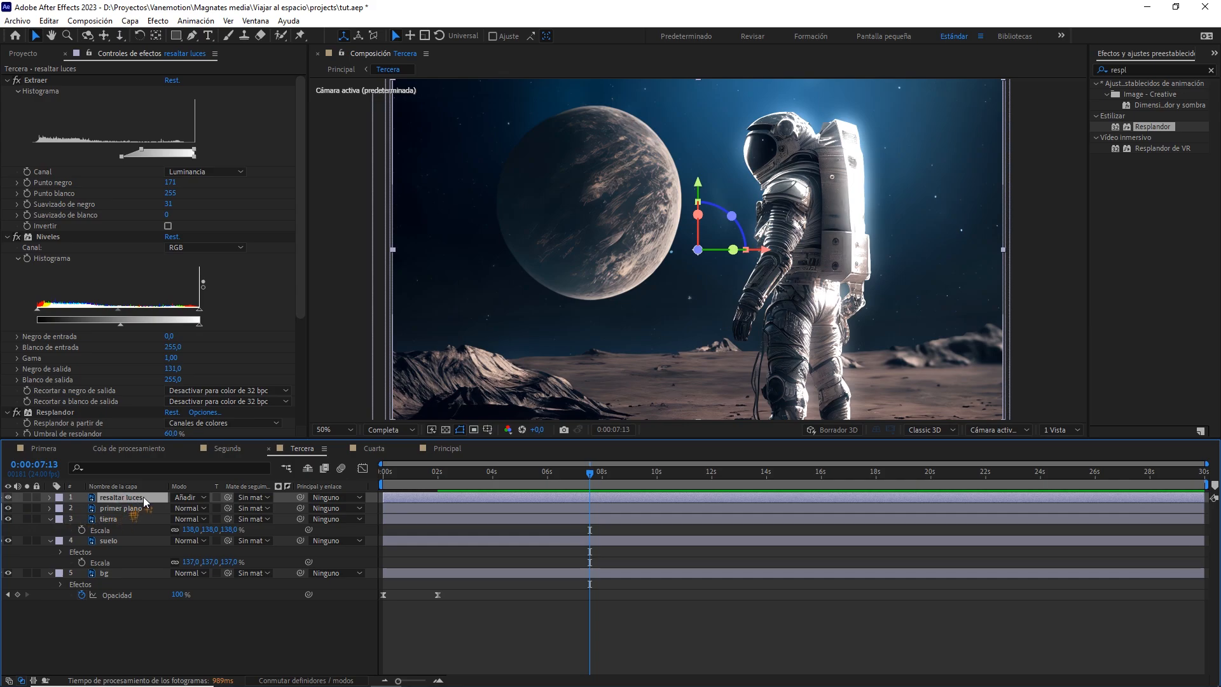
# Set the opacity of resaltar luces in Tercera to 50% and check the softened glow by toggling the layer
pyautogui.press('t')
pyautogui.click(181, 508)
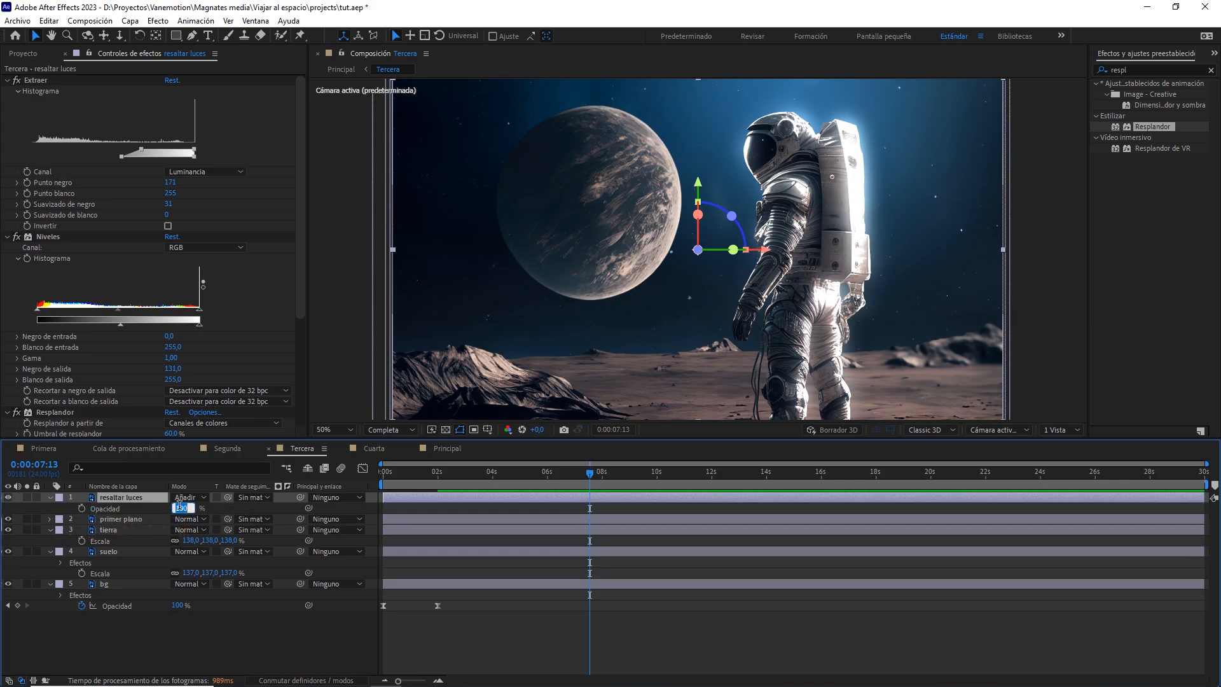
pyautogui.write('50')
pyautogui.click(241, 509)
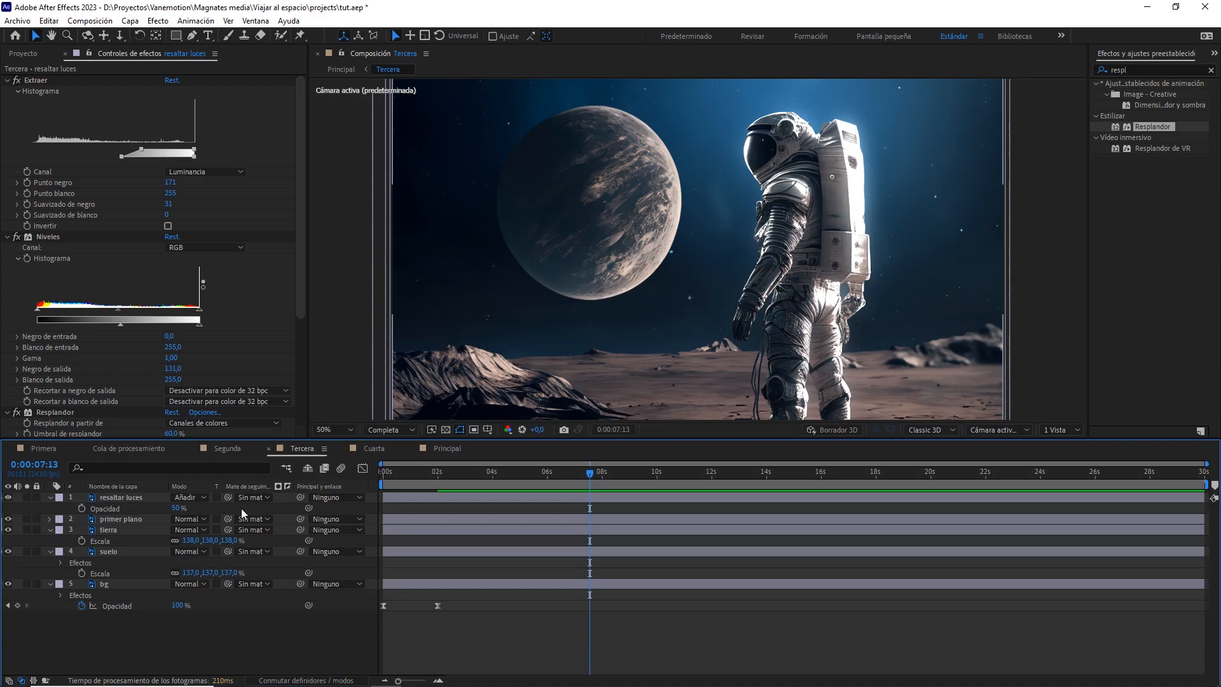
pyautogui.click(9, 499)
pyautogui.click(9, 499)
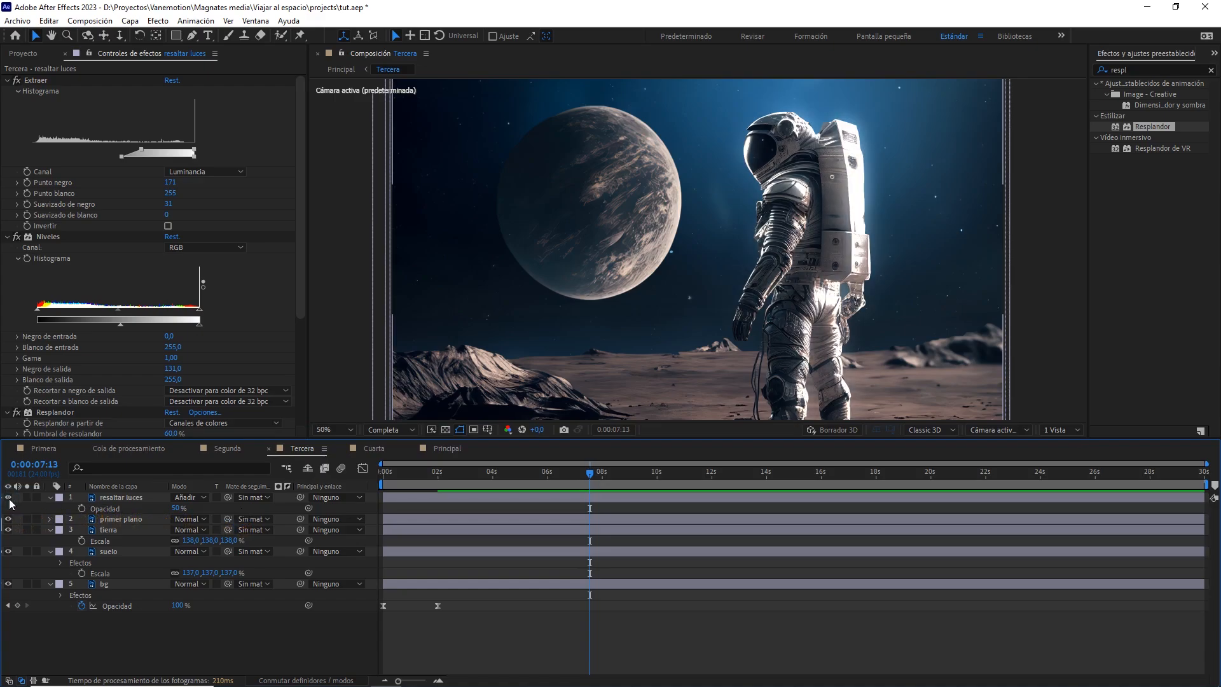
# In the Segunda composition, duplicate the Primer plano layer and paste the copied light effects onto the duplicate
pyautogui.click(223, 448)
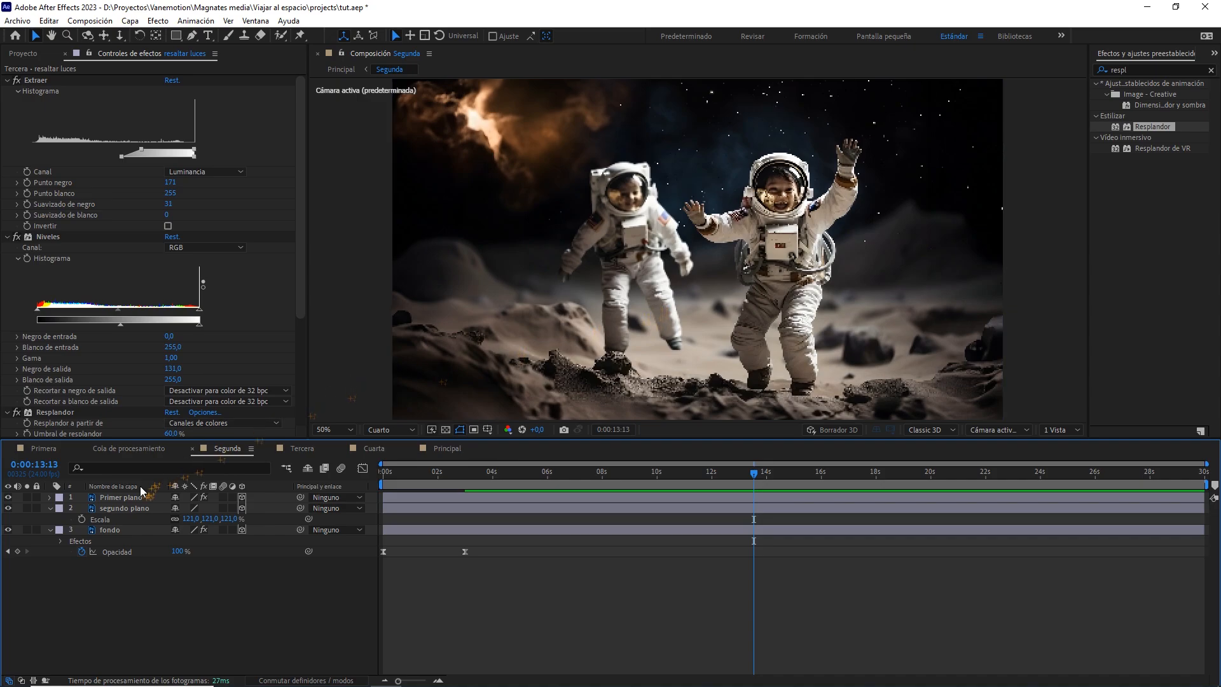
pyautogui.click(130, 497)
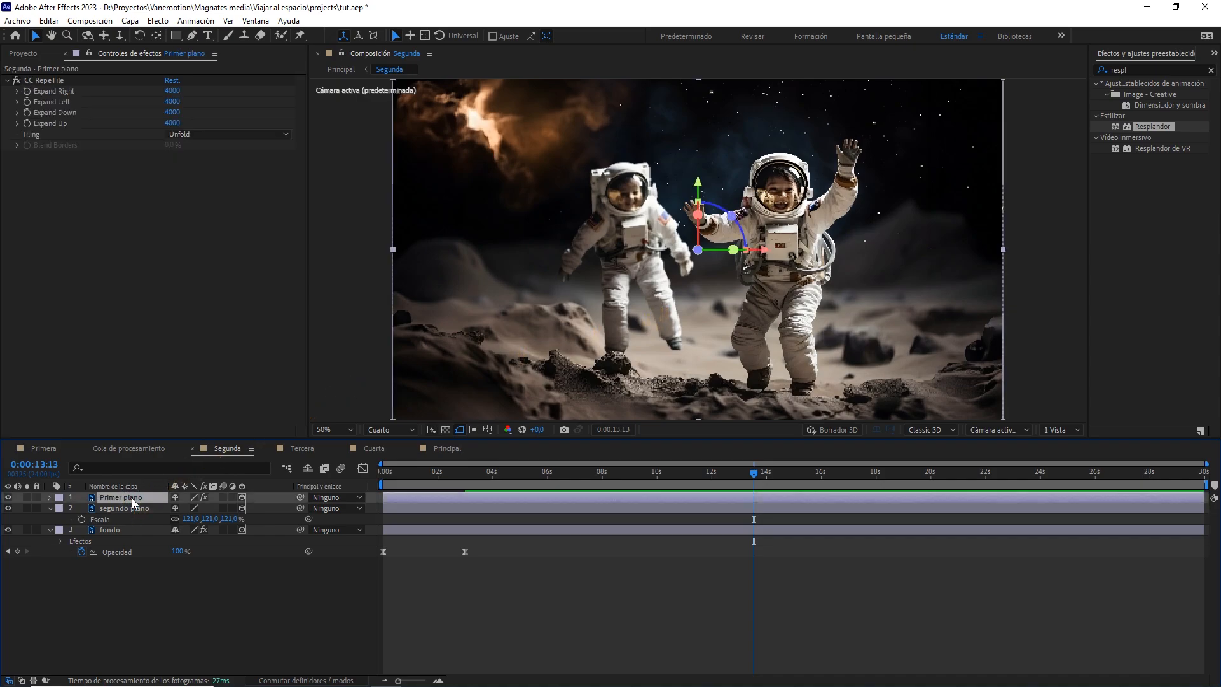
pyautogui.hotkey('ctrl', 'd')
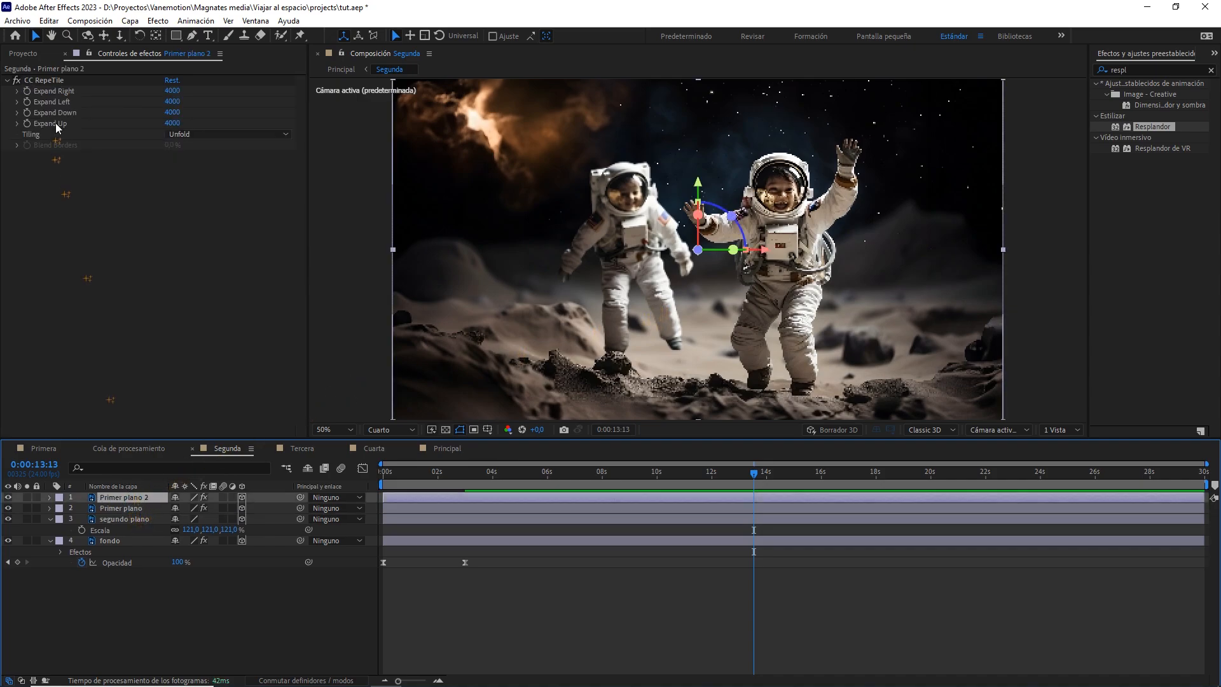
pyautogui.click(49, 20)
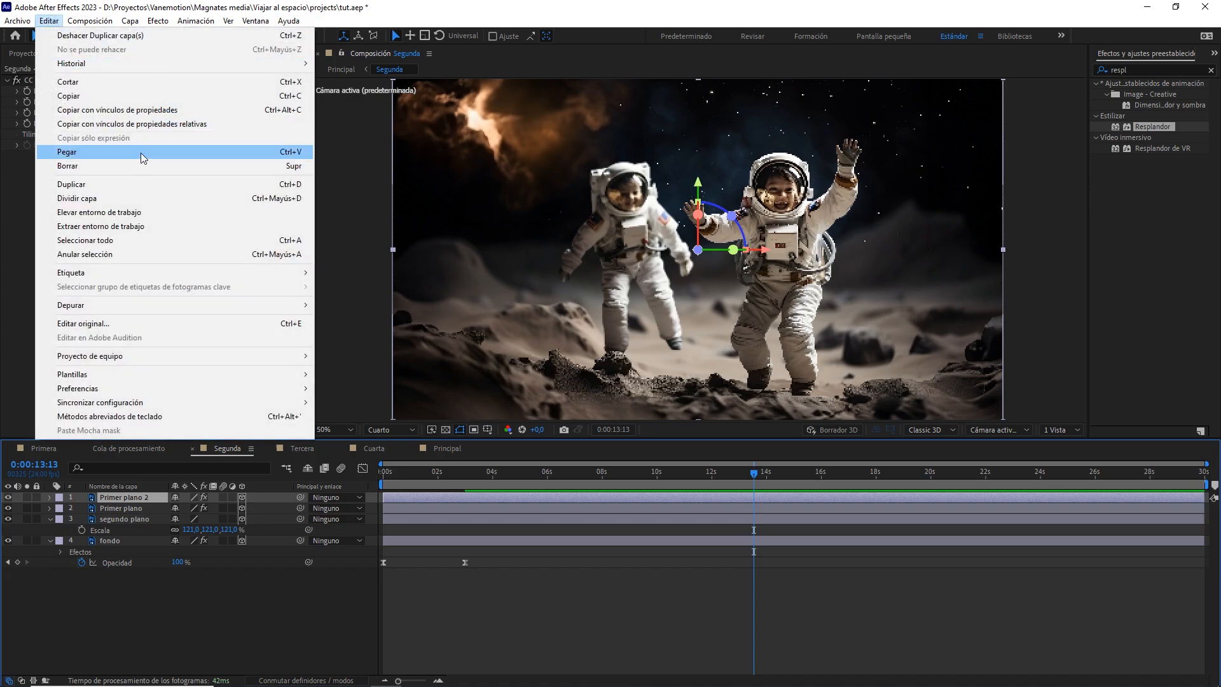
pyautogui.click(143, 156)
# Set the blending mode of Primer plano 2 to Añadir and its opacity to 50%
pyautogui.click(133, 500)
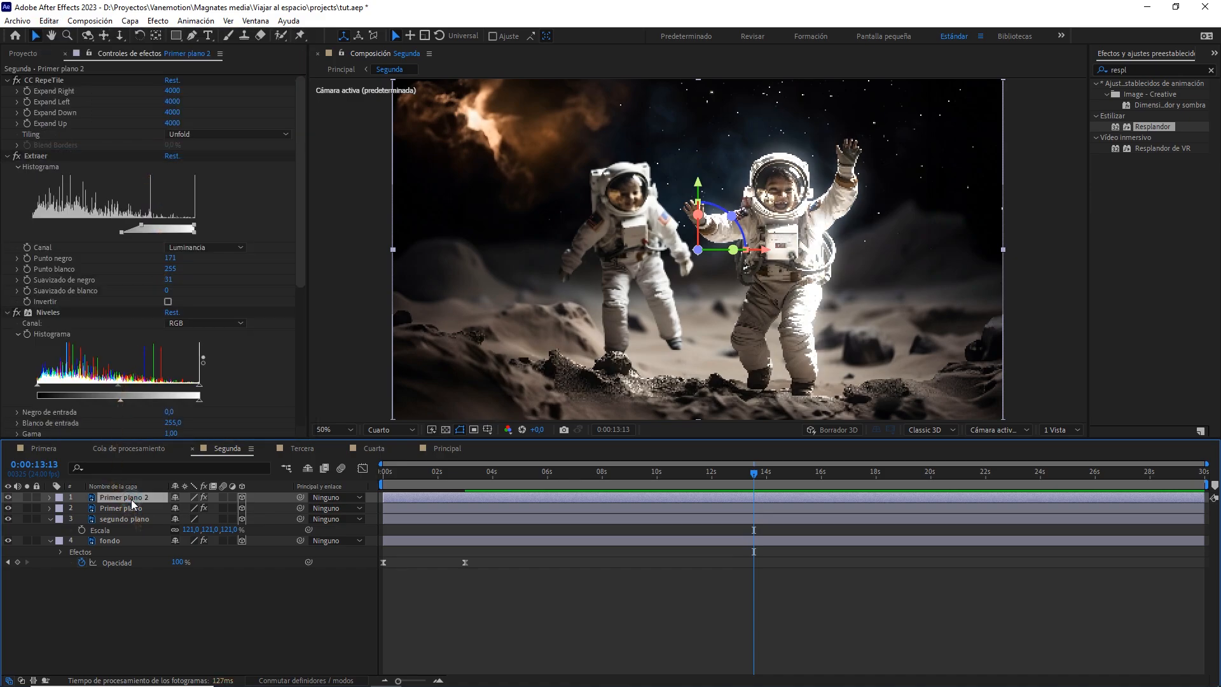
pyautogui.press('F4')
pyautogui.click(186, 497)
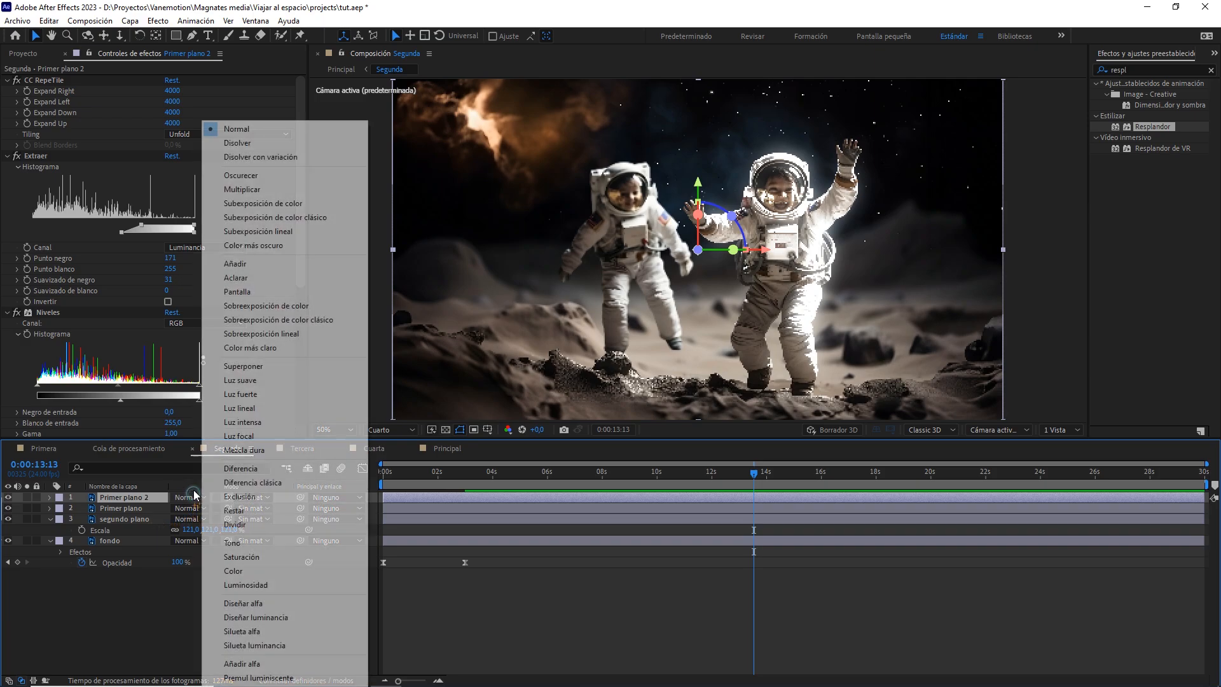
pyautogui.click(235, 263)
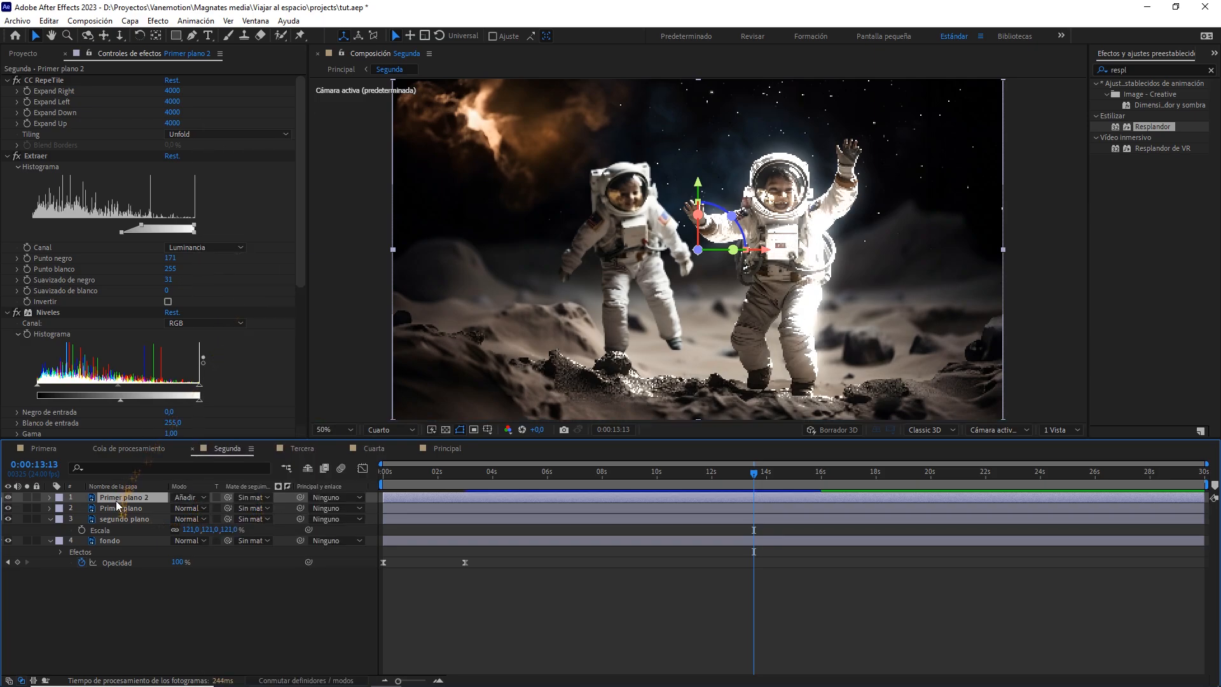
pyautogui.press('t')
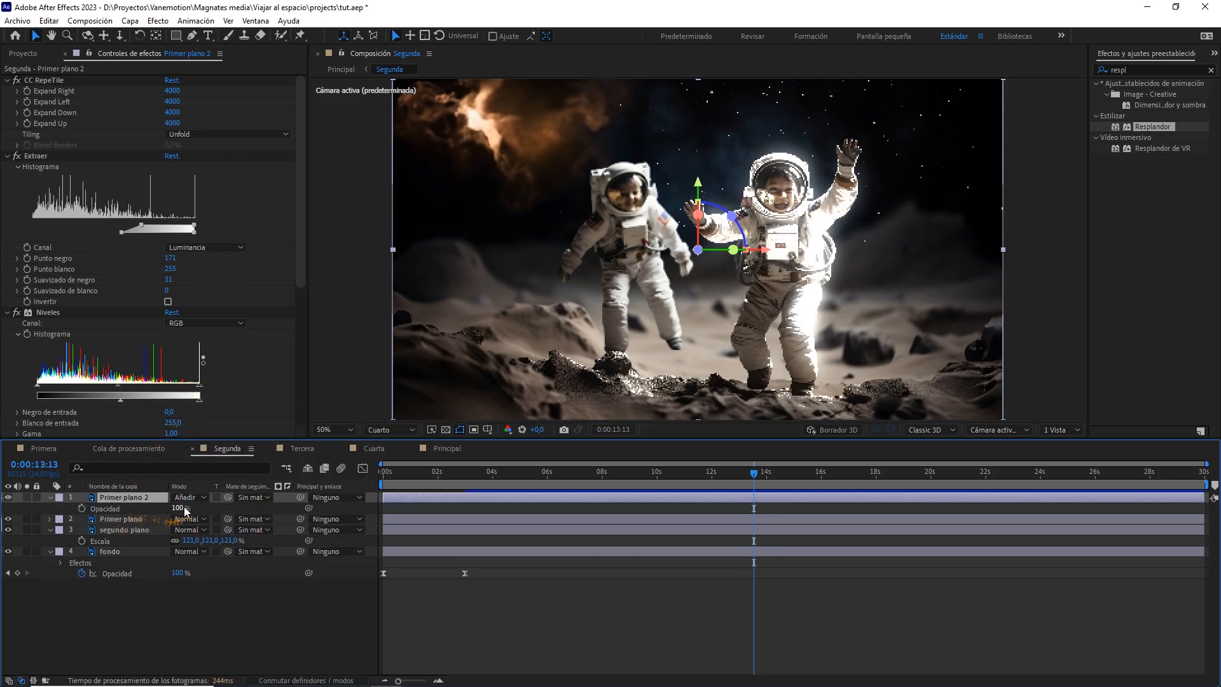
pyautogui.click(181, 508)
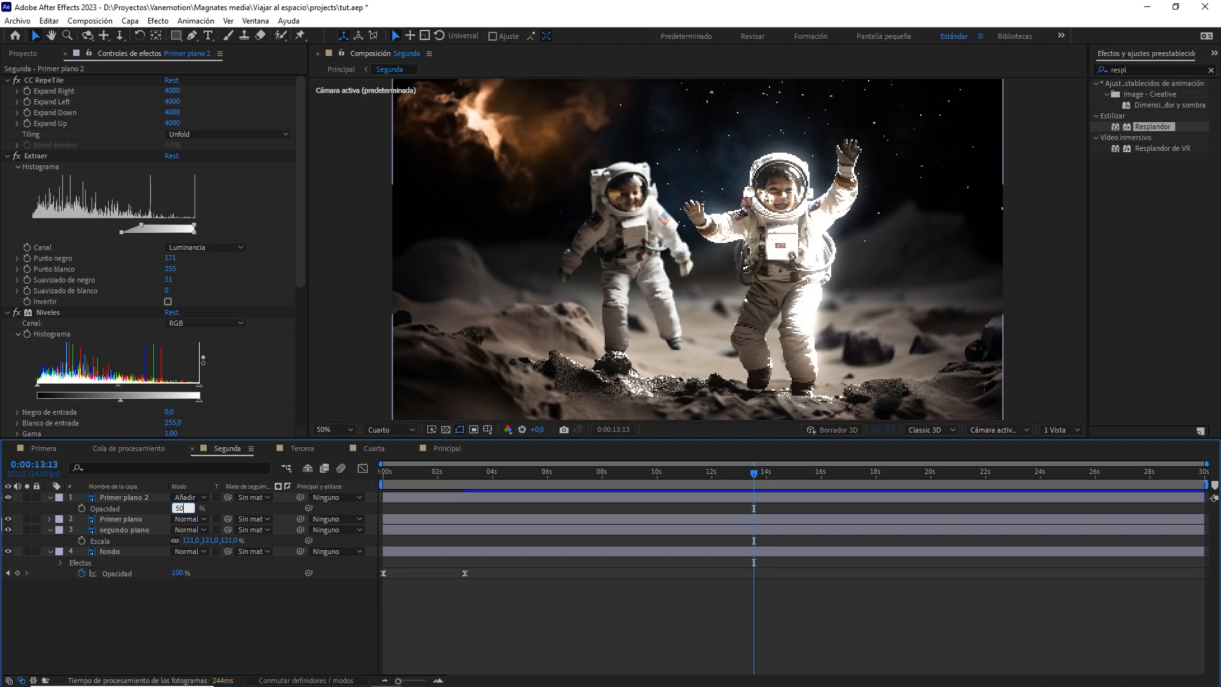
pyautogui.click(208, 604)
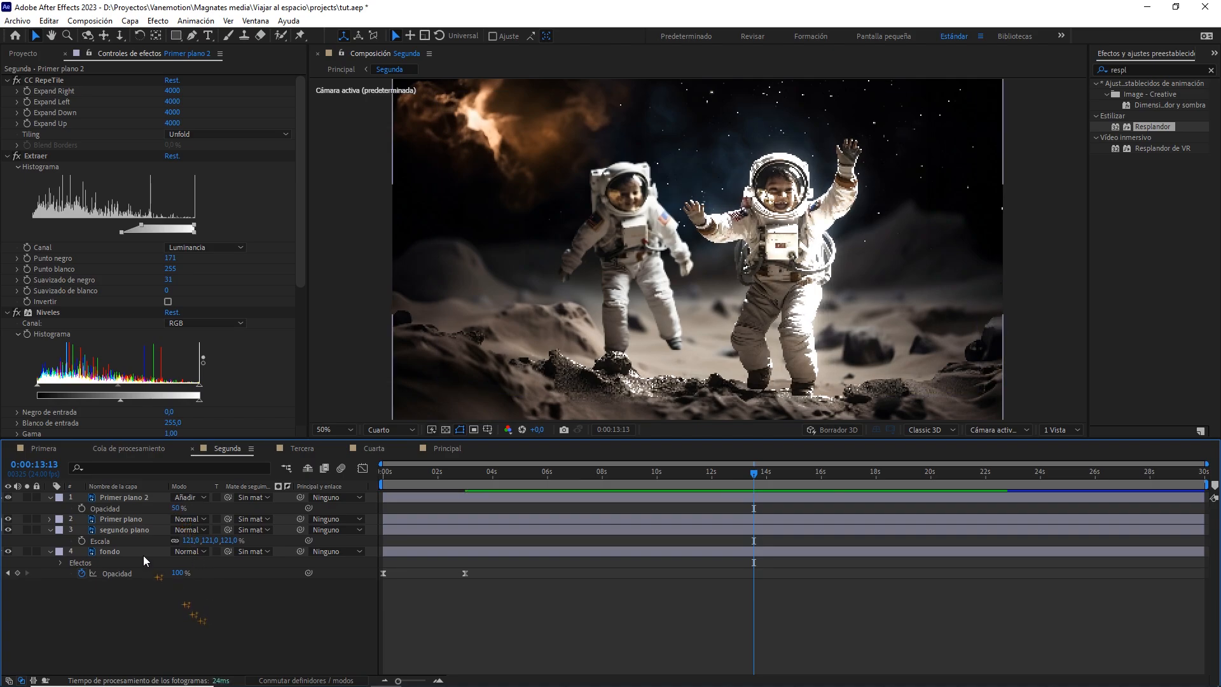
# Compare Segunda with and without Primer plano 2, and toggle segundo plano to identify its astronaut, leaving both layers visible
pyautogui.click(8, 497)
pyautogui.click(8, 497)
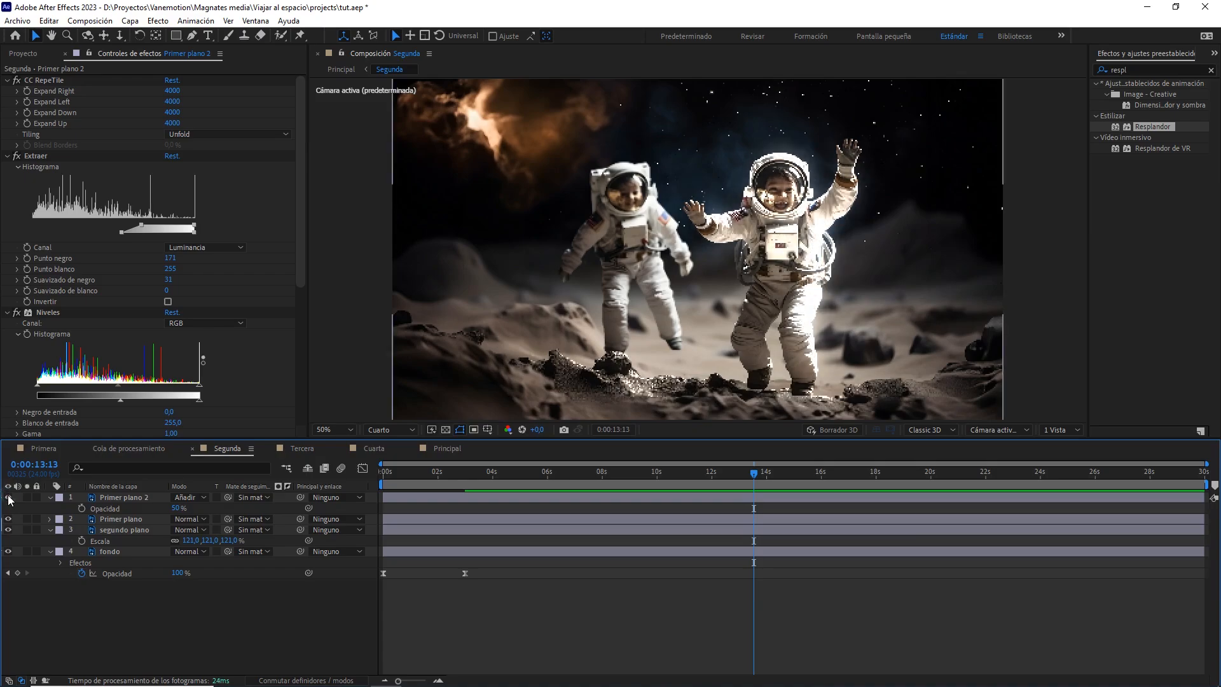
pyautogui.click(8, 497)
pyautogui.click(8, 497)
pyautogui.click(32, 530)
pyautogui.click(8, 530)
pyautogui.click(8, 530)
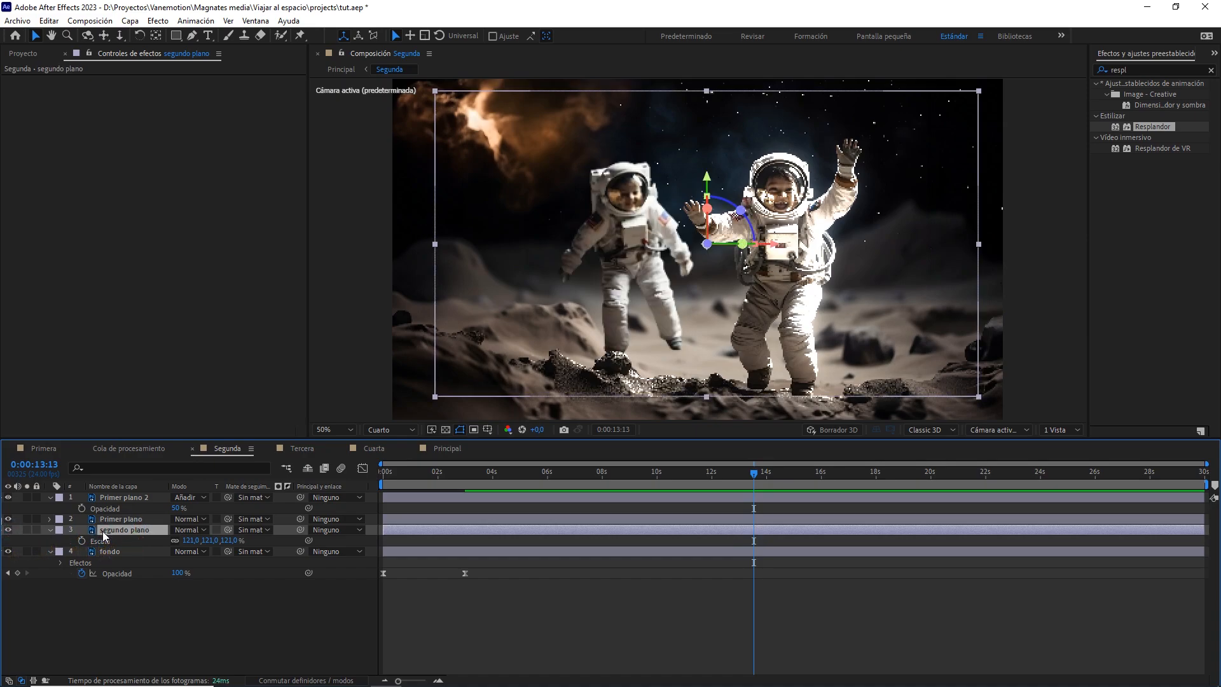
# Duplicate the segundo plano layer in Segunda and paste the copied light effects onto the duplicate
pyautogui.hotkey('ctrl', 'd')
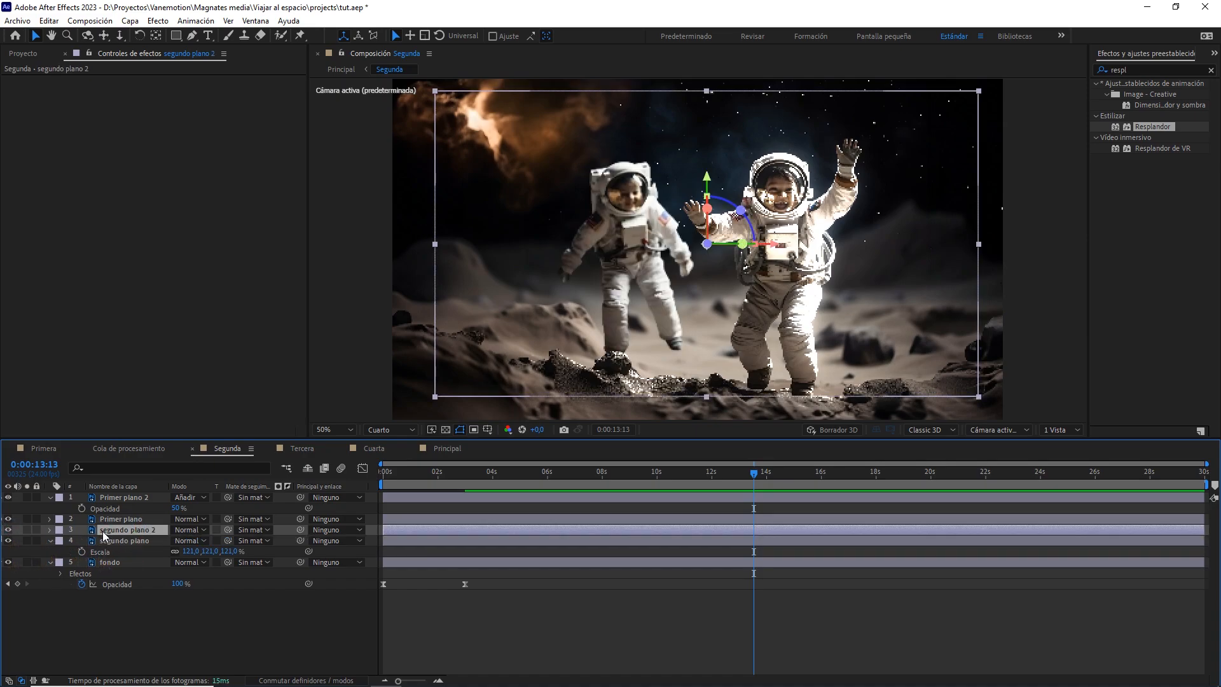
pyautogui.click(49, 20)
pyautogui.click(99, 151)
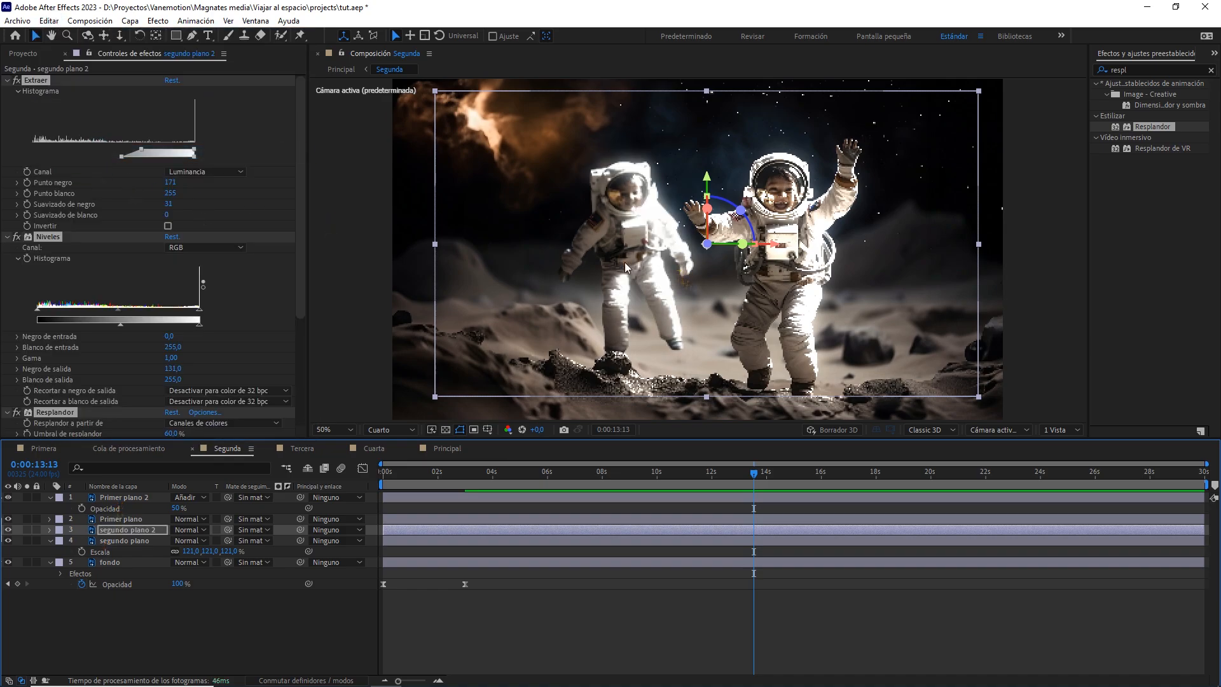
# Raise the Extraer black point of segundo plano 2 to 220 and set the layer's blending mode to Añadir
pyautogui.moveTo(302, 209); pyautogui.dragTo(308, 170)
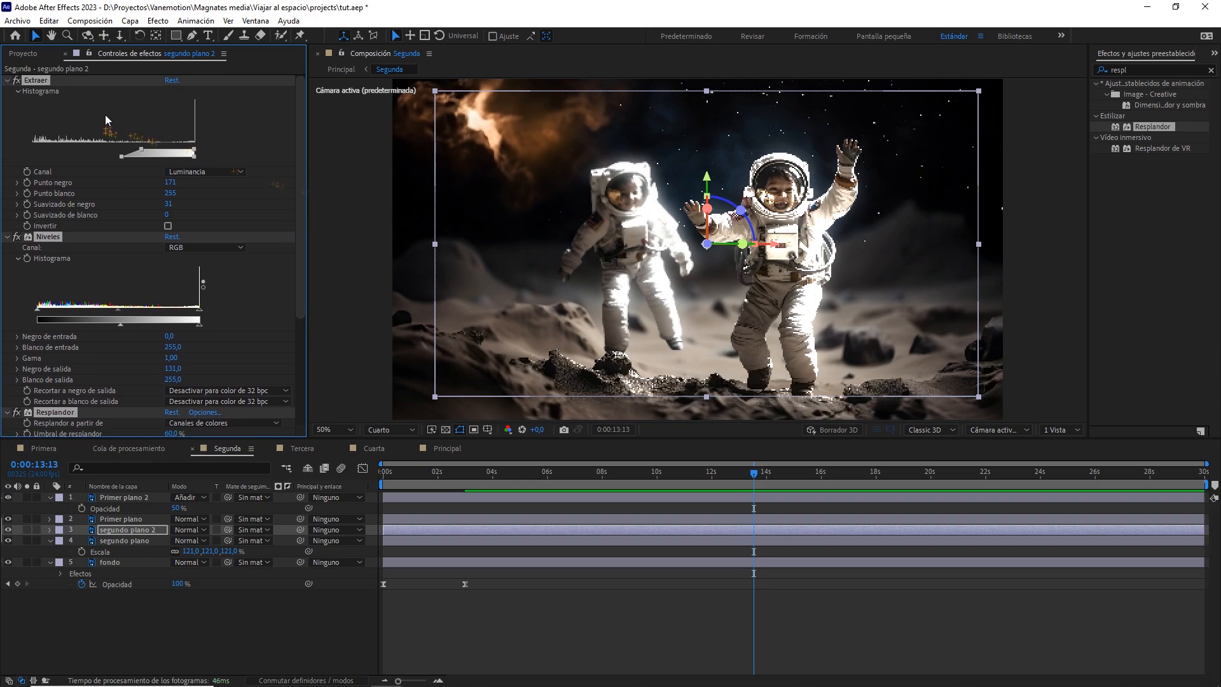
pyautogui.keyDown('ctrl'); pyautogui.click(7, 80); pyautogui.keyUp('ctrl')
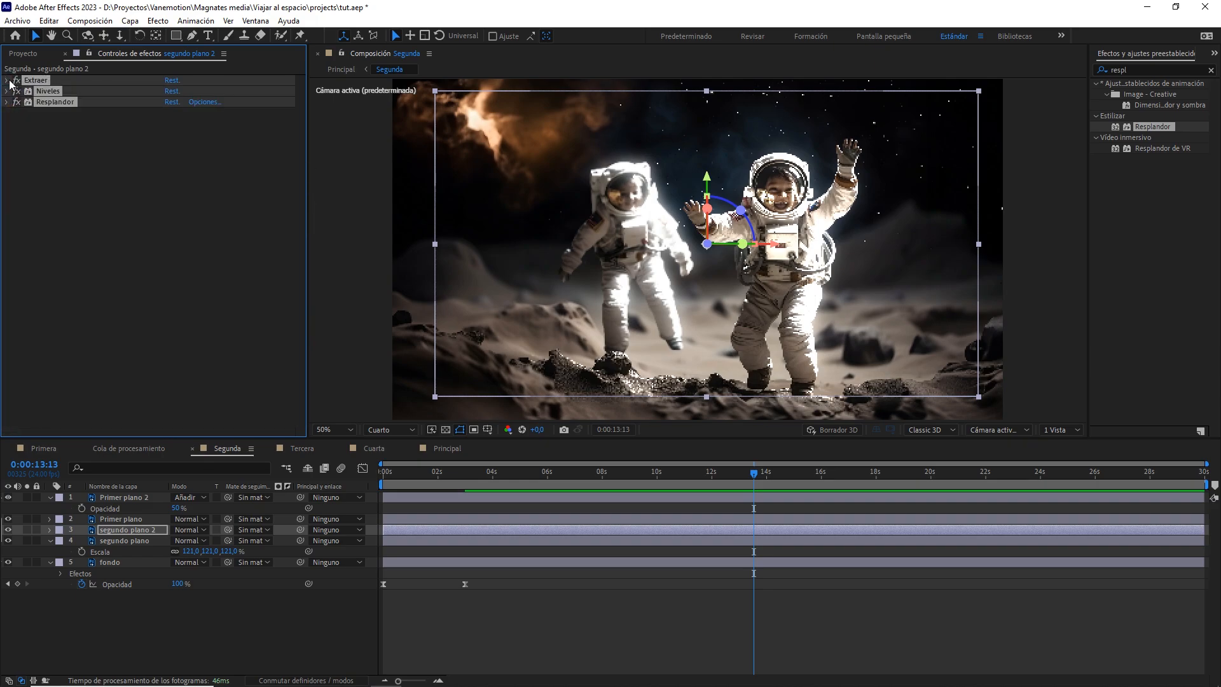
pyautogui.click(6, 80)
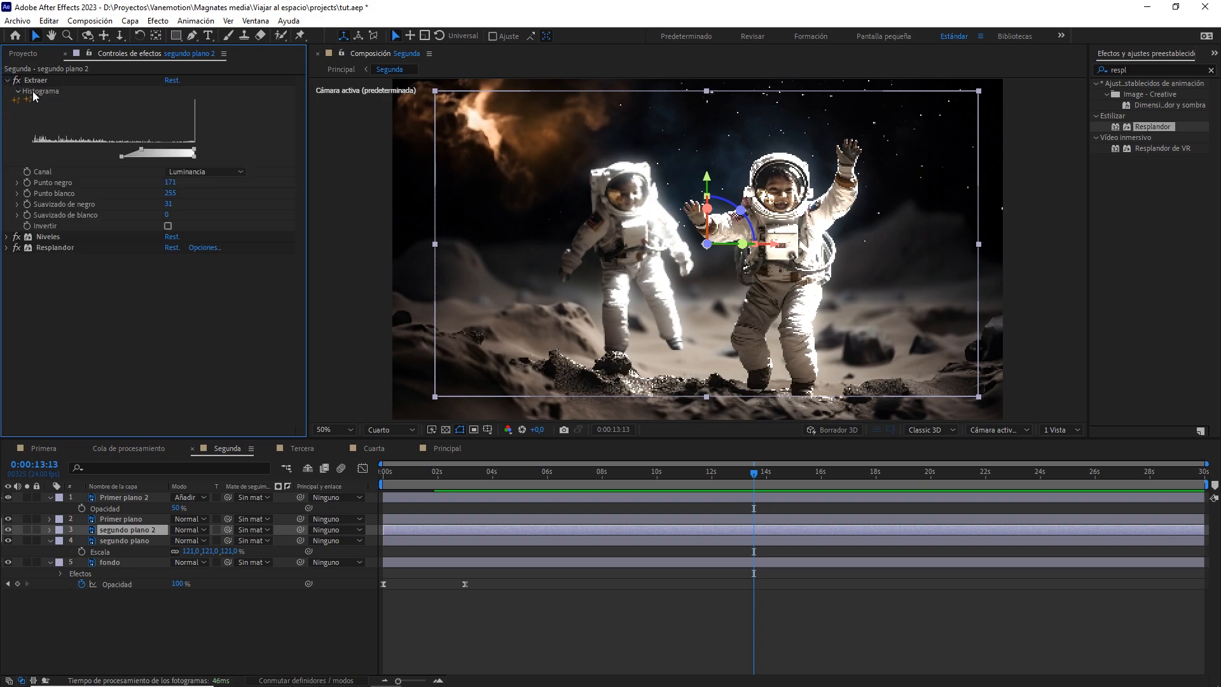
pyautogui.moveTo(142, 152); pyautogui.dragTo(174, 153)
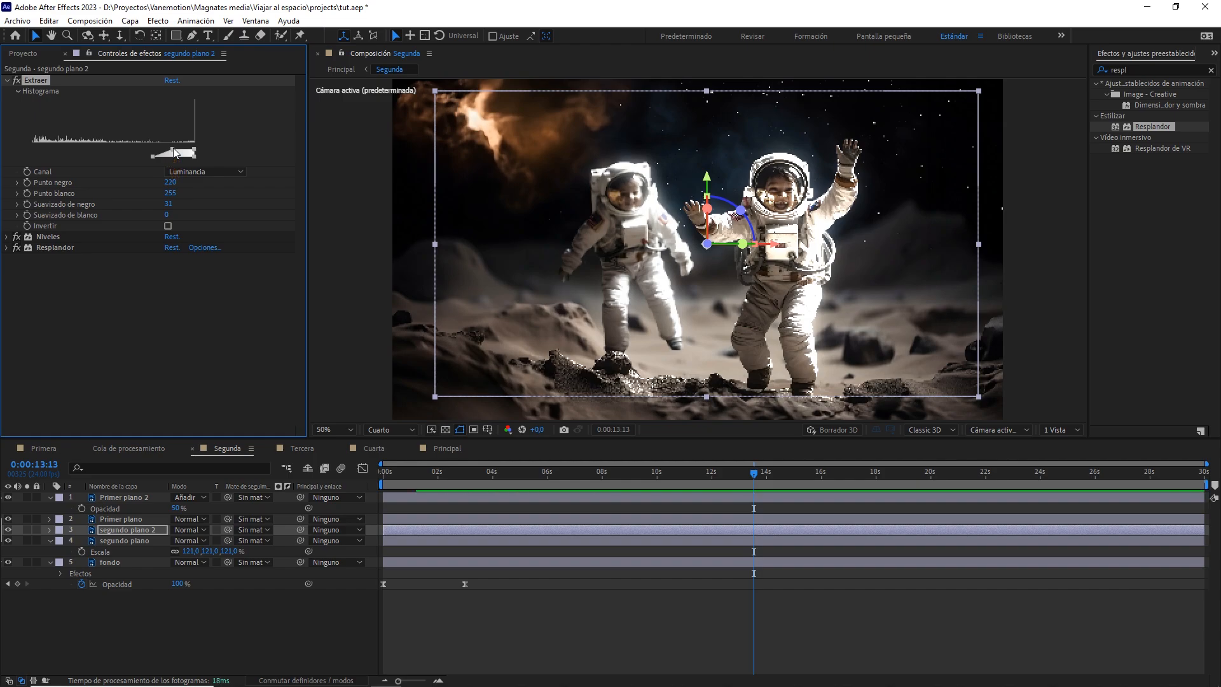
pyautogui.click(188, 529)
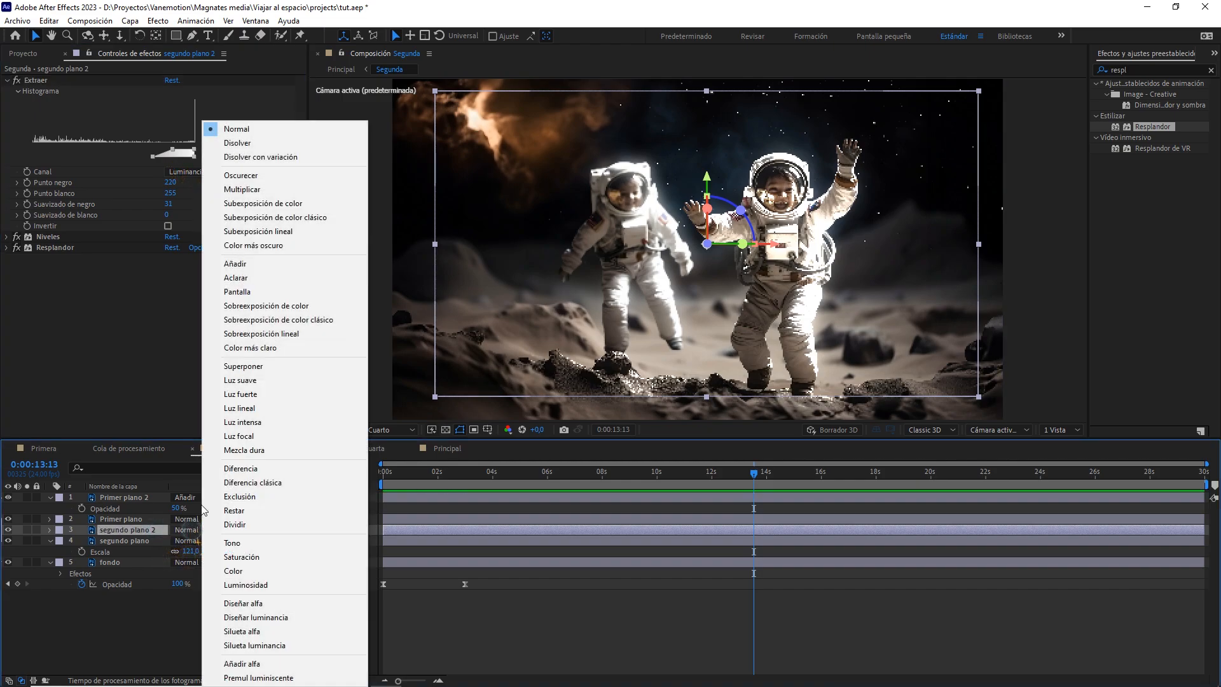
pyautogui.click(235, 263)
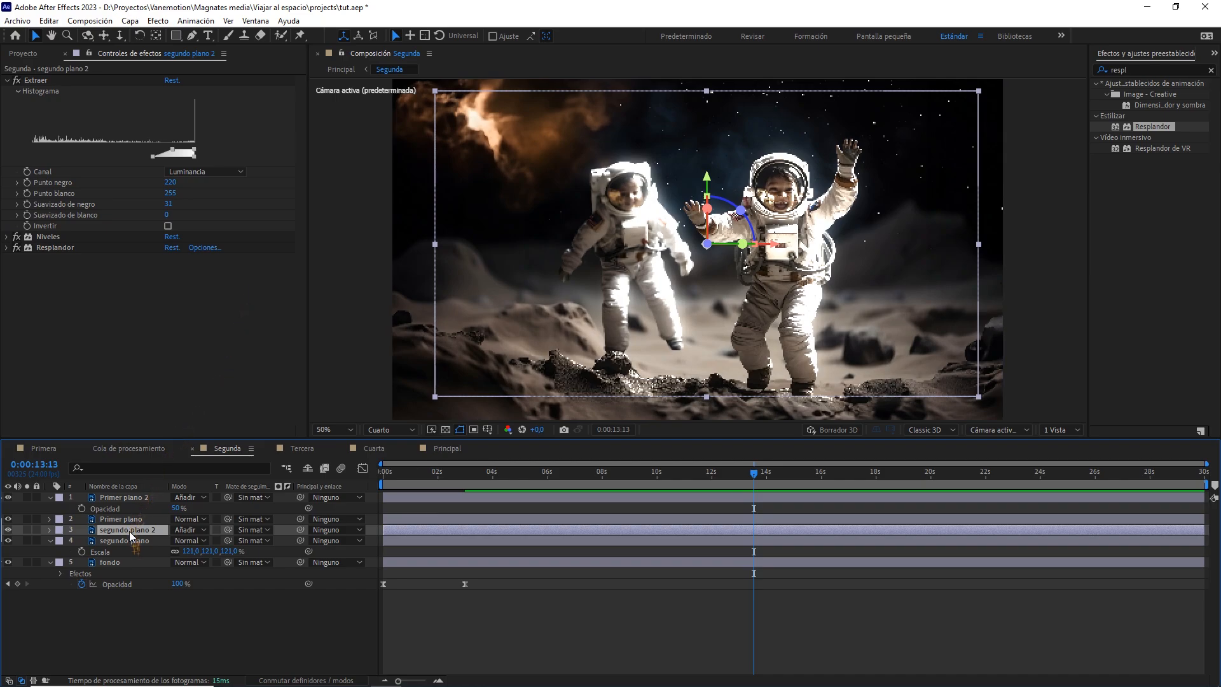
# Set the opacity of the segundo plano 2 layer in Segunda to 20%
pyautogui.press('t')
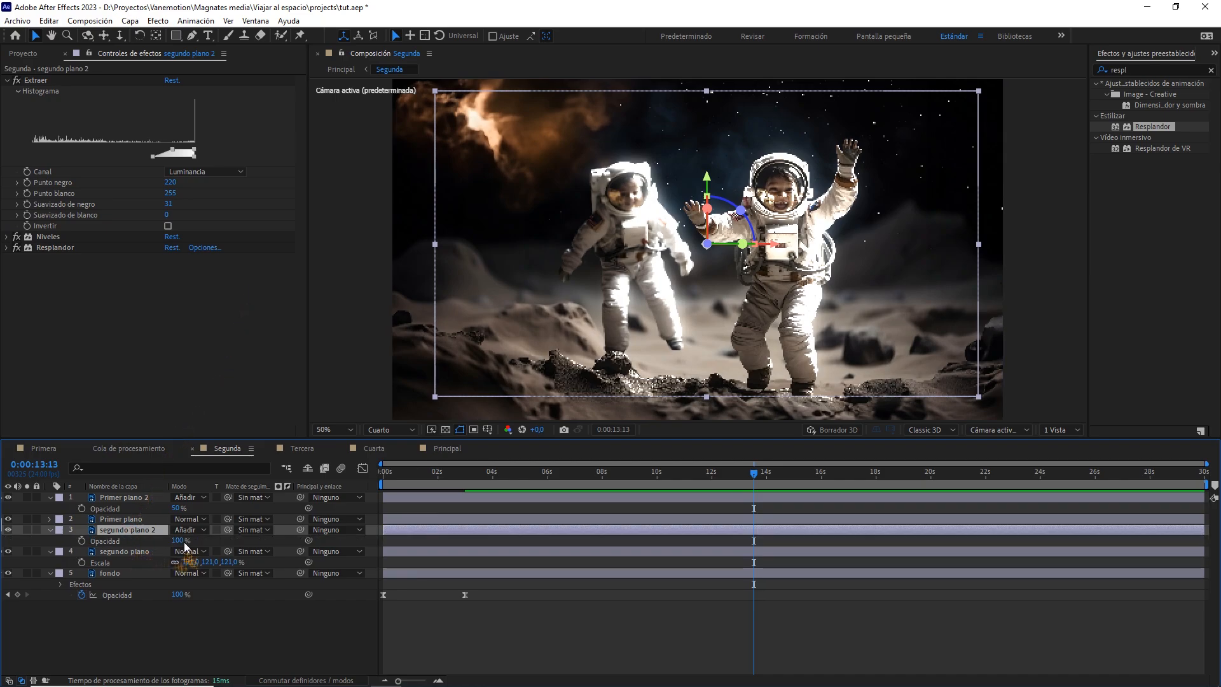
pyautogui.click(179, 540)
pyautogui.write('20')
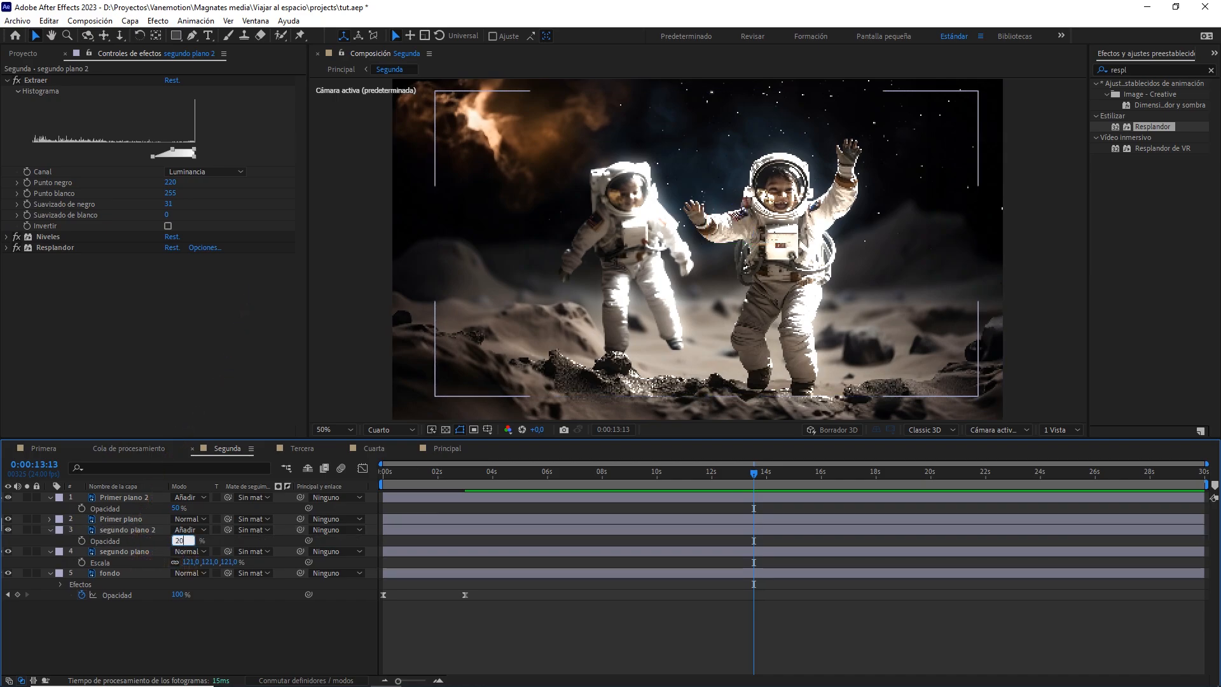
pyautogui.press('Return')
# Compare Segunda with and without segundo plano 2, leaving the layer visible, and collapse its Extraer settings
pyautogui.click(126, 519)
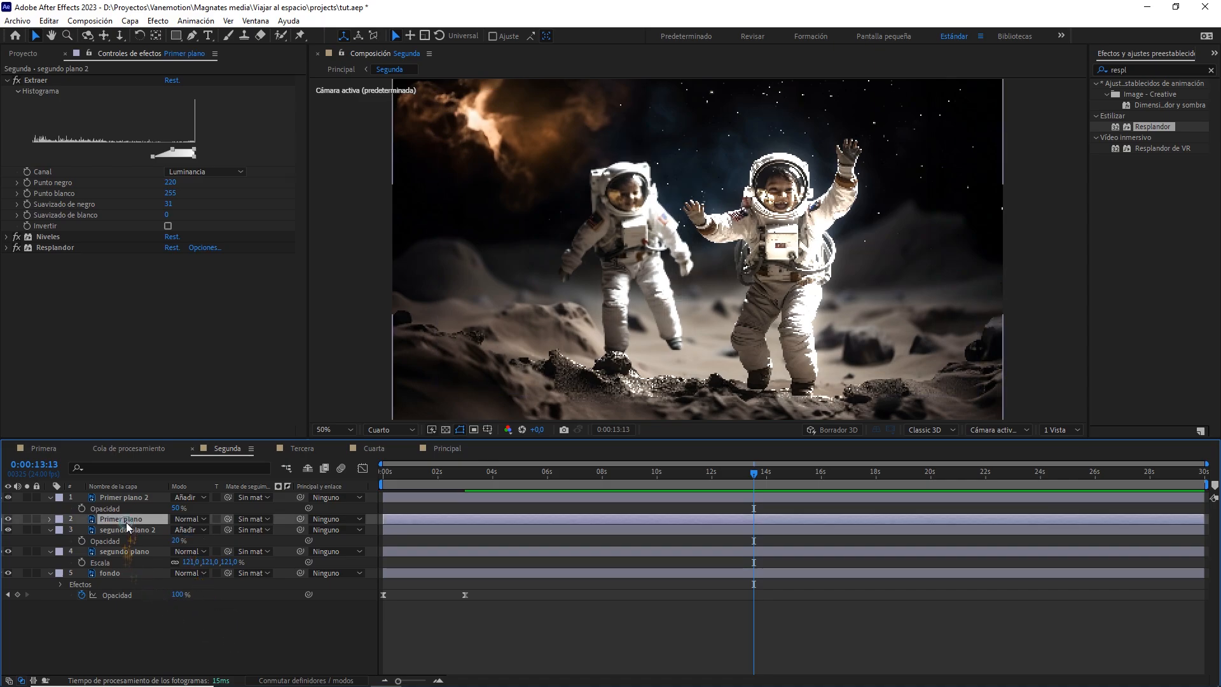
pyautogui.click(125, 530)
pyautogui.click(8, 529)
pyautogui.click(9, 529)
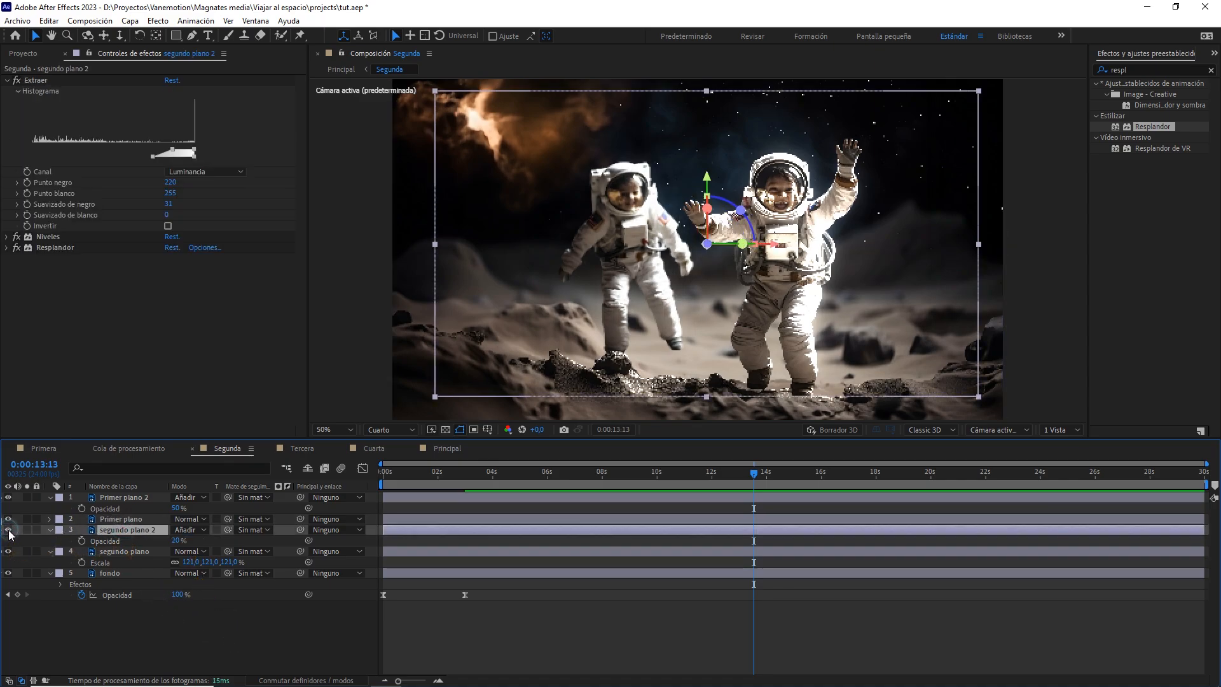
pyautogui.click(9, 530)
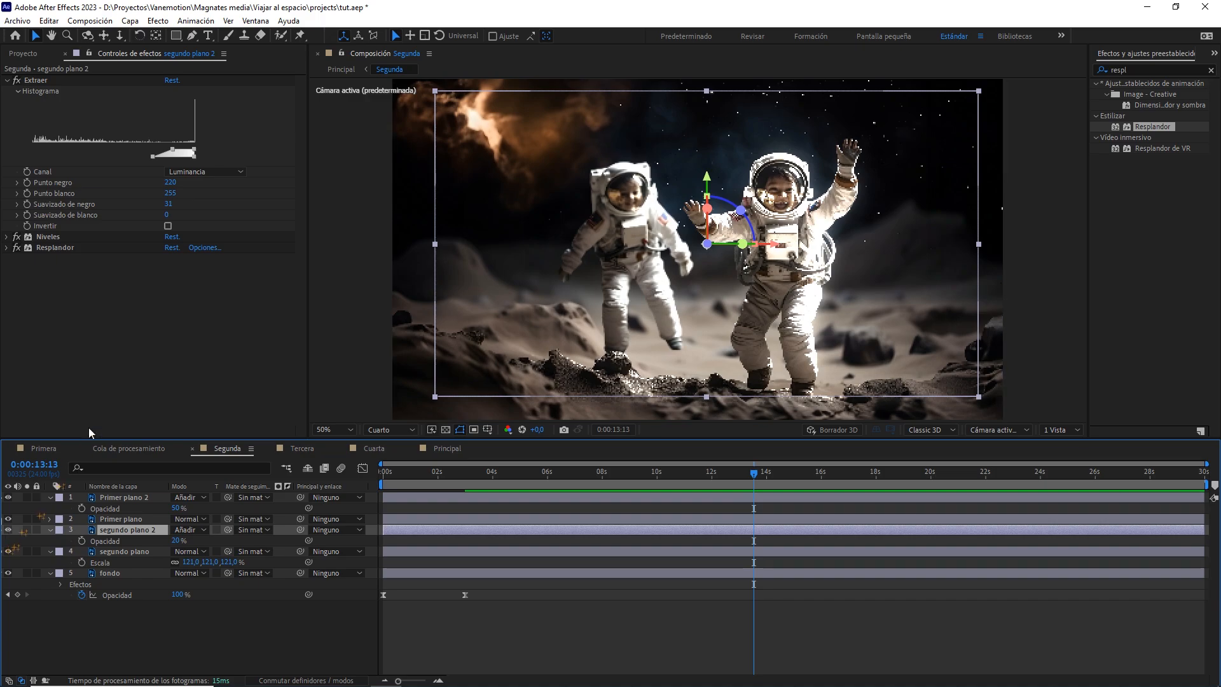
pyautogui.click(170, 352)
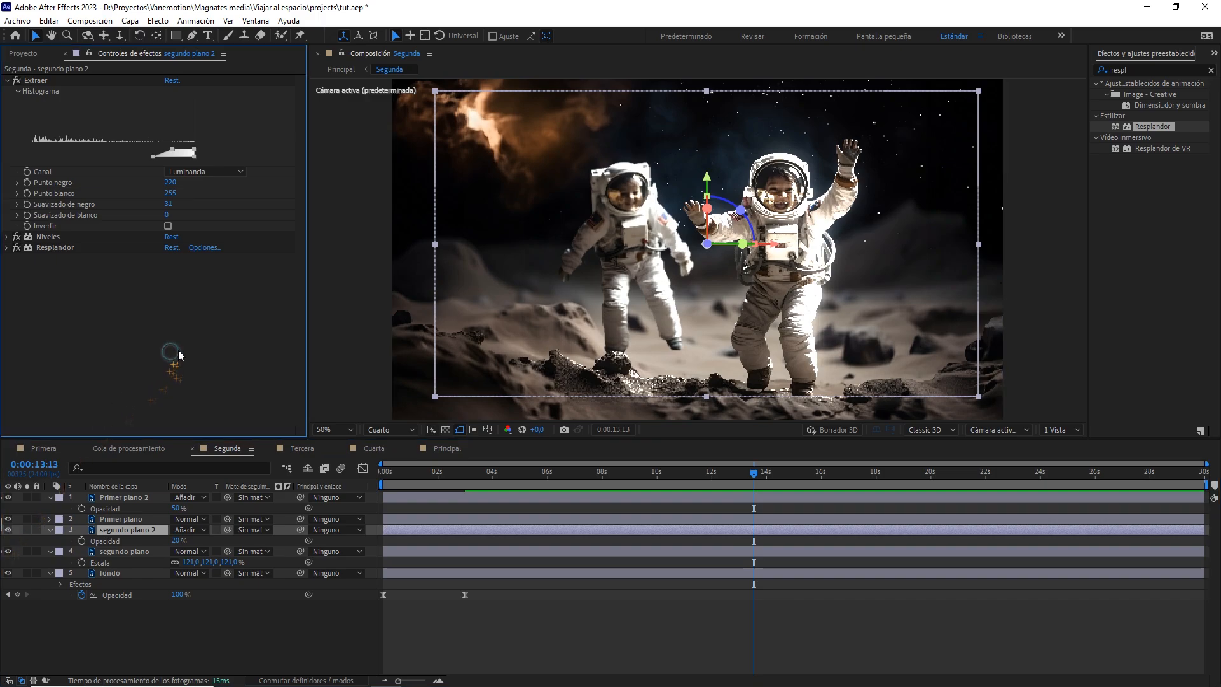
pyautogui.click(7, 80)
pyautogui.click(217, 314)
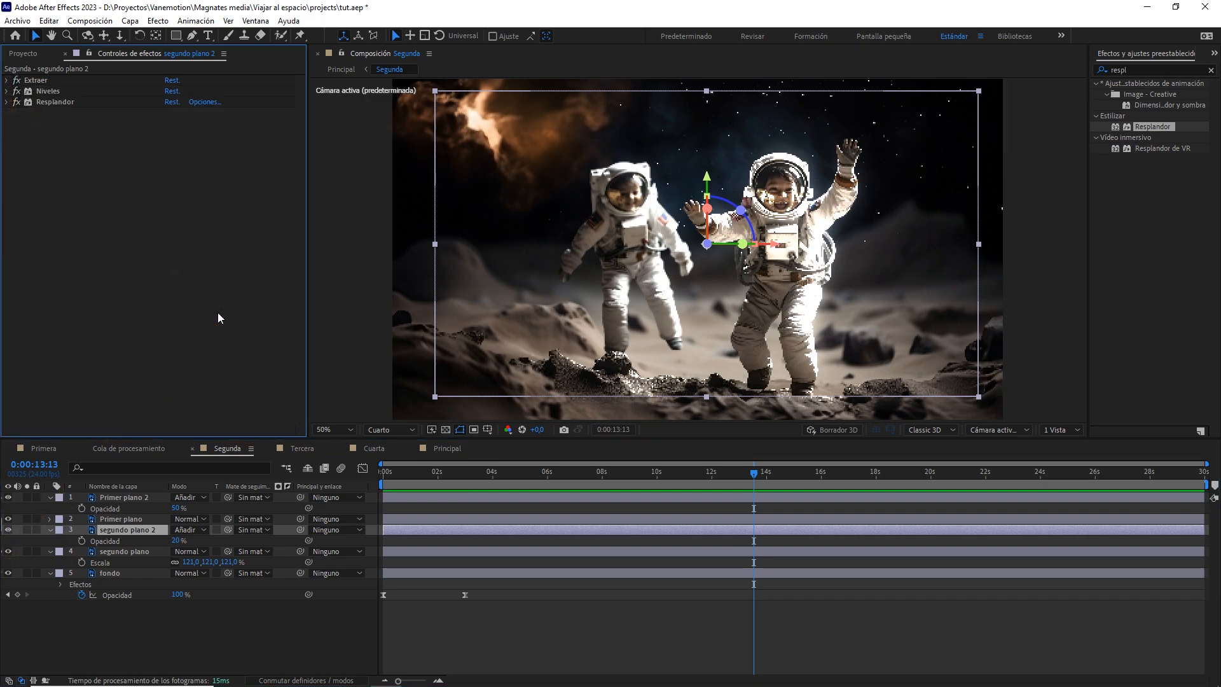
# Create a new adjustment layer at the top of the Principal composition
pyautogui.click(453, 450)
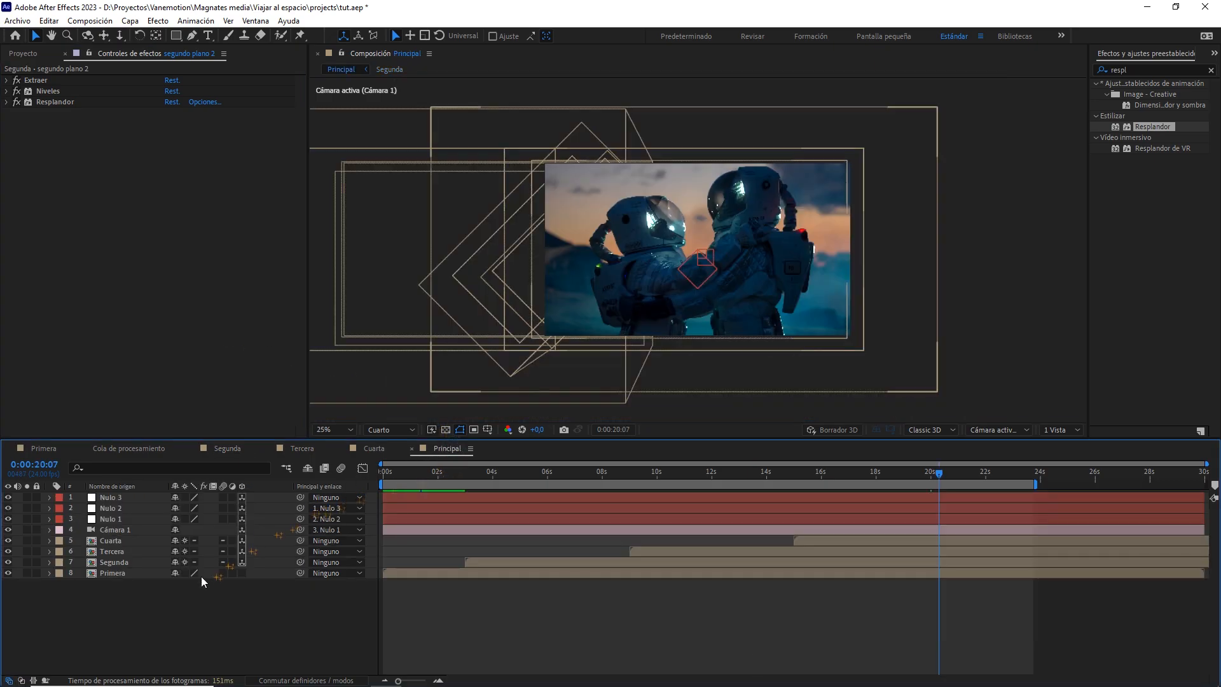
pyautogui.rightClick(183, 594)
pyautogui.moveTo(313, 439)
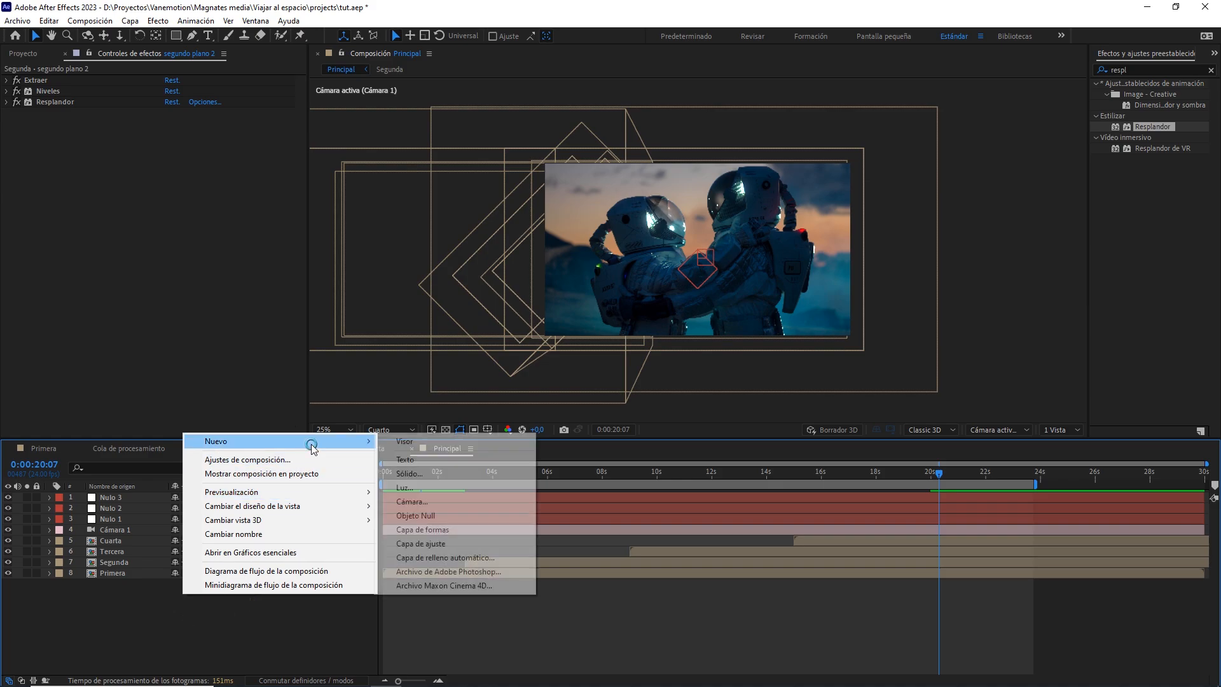
pyautogui.click(421, 544)
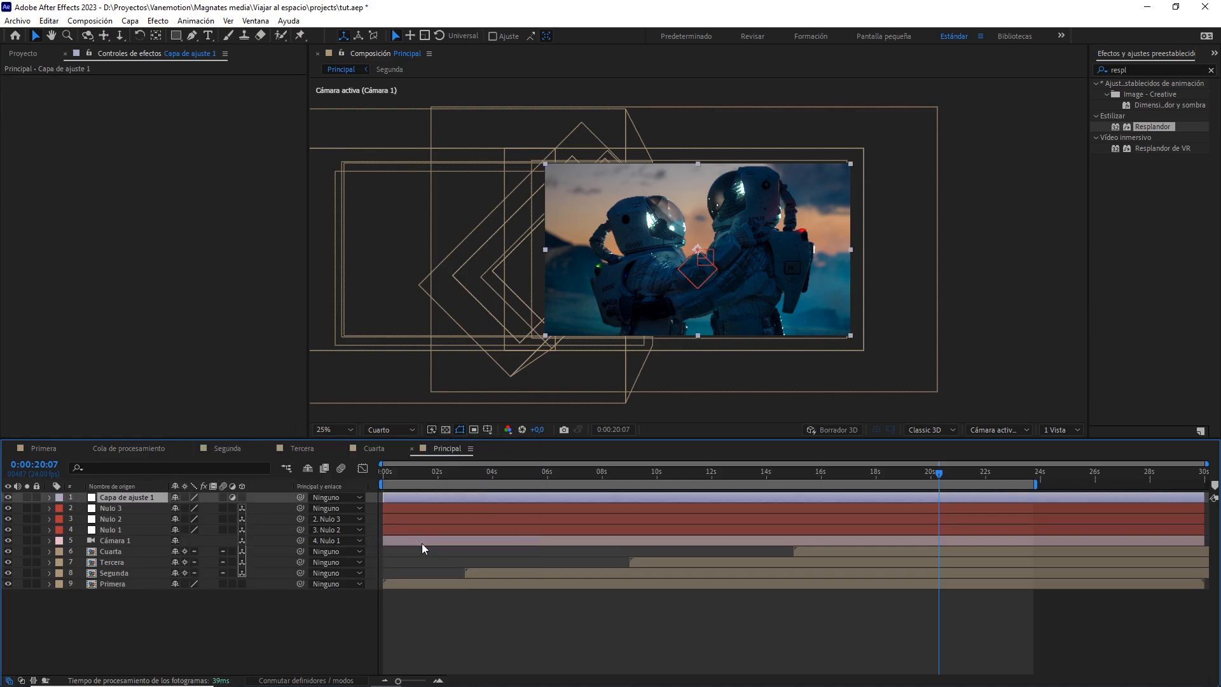
# Apply the Curvas effect to Capa de ajuste 1 and shift the RGB curve's black point slightly inward to darken the shadows
pyautogui.click(1110, 70)
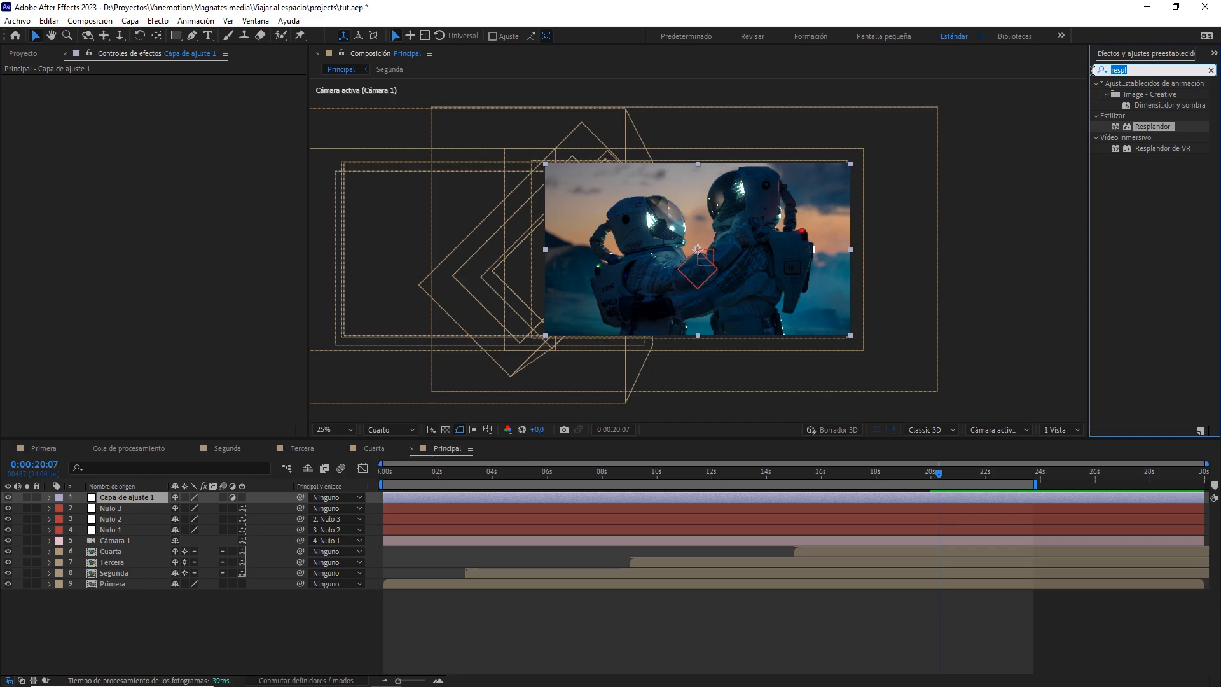
pyautogui.write('curva')
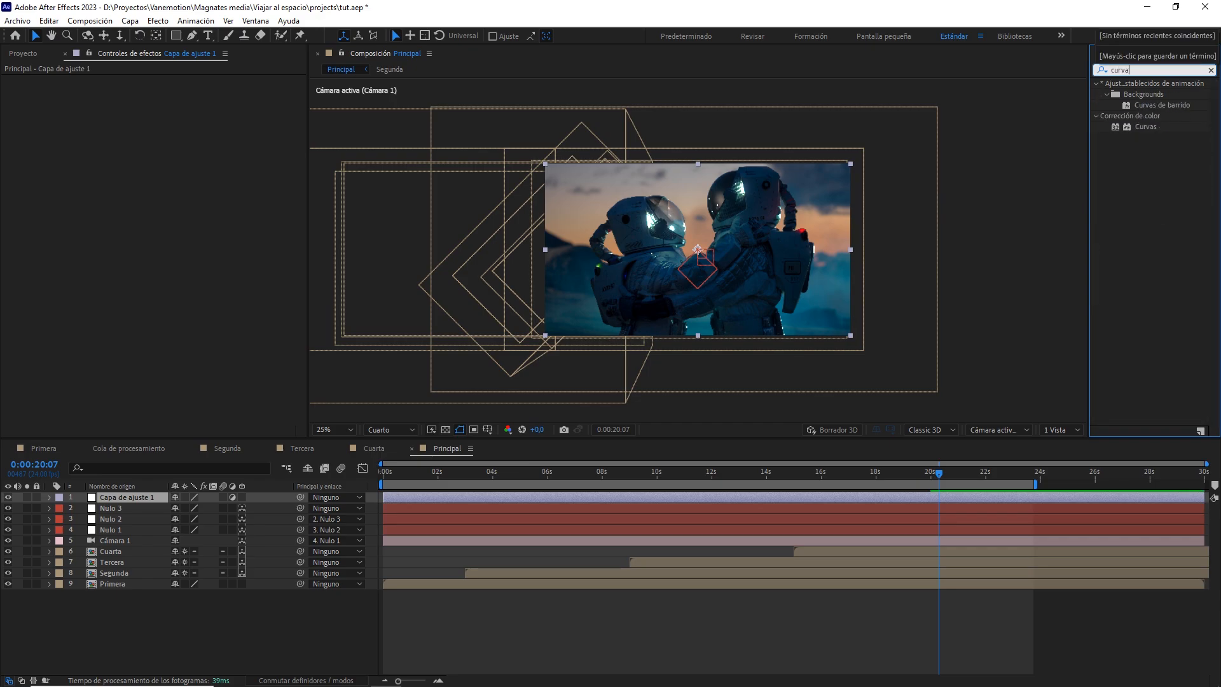
pyautogui.moveTo(1145, 126); pyautogui.dragTo(138, 496)
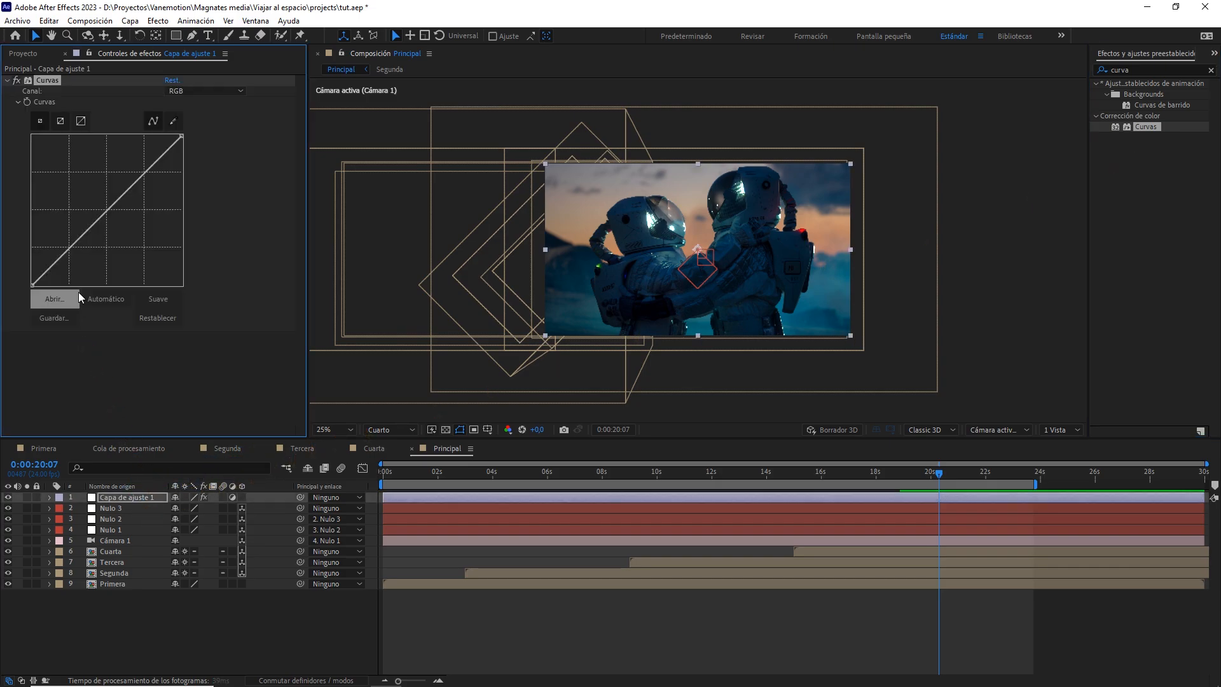
pyautogui.moveTo(32, 284); pyautogui.dragTo(48, 285)
pyautogui.click(142, 465)
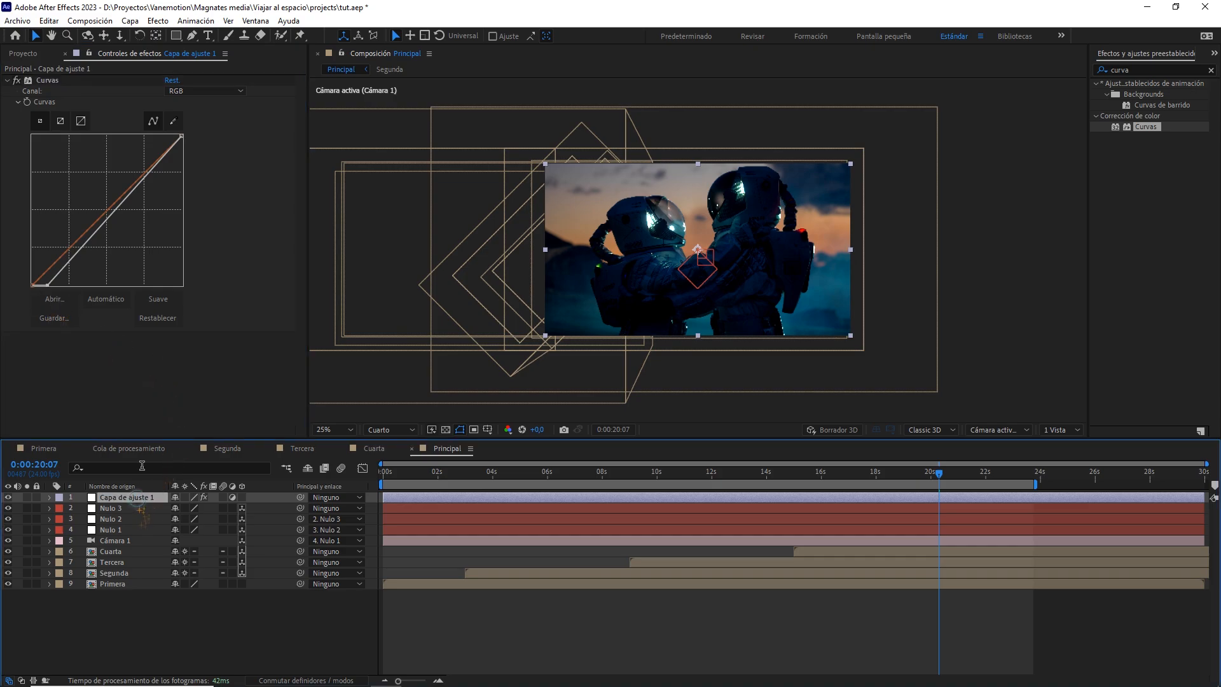
# Add a full-frame elliptical mask to Capa de ajuste 1 and set its mode to Restar
pyautogui.click(175, 35)
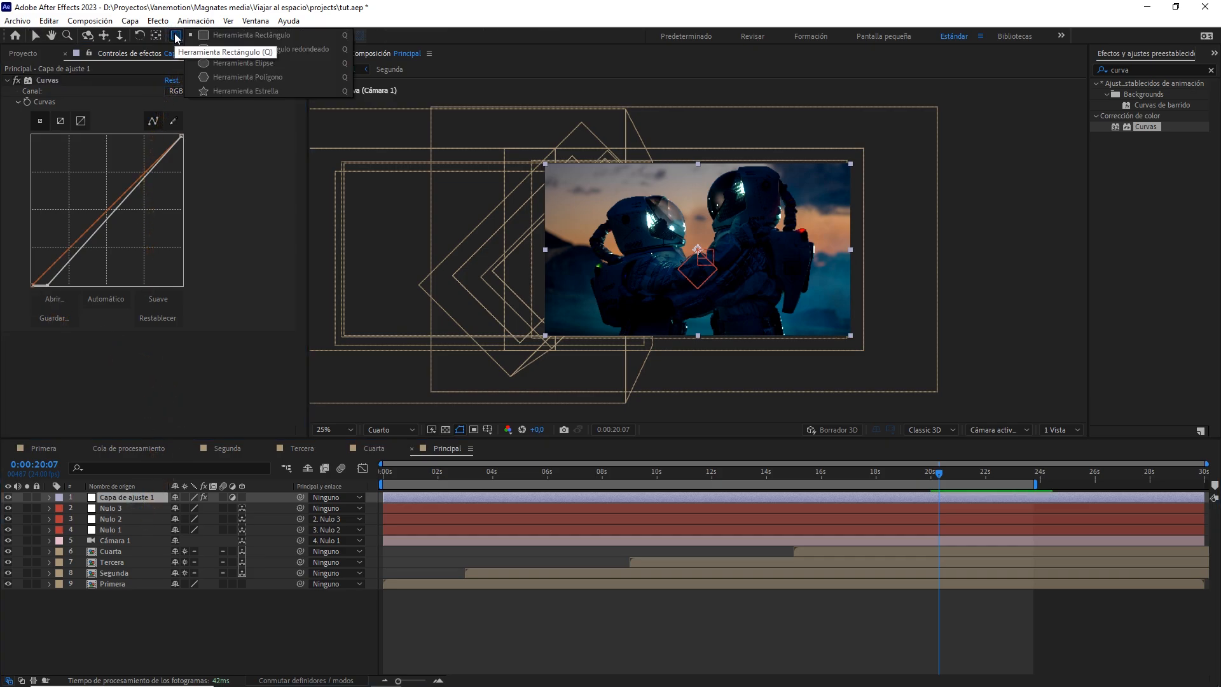
pyautogui.click(240, 63)
pyautogui.doubleClick(176, 37)
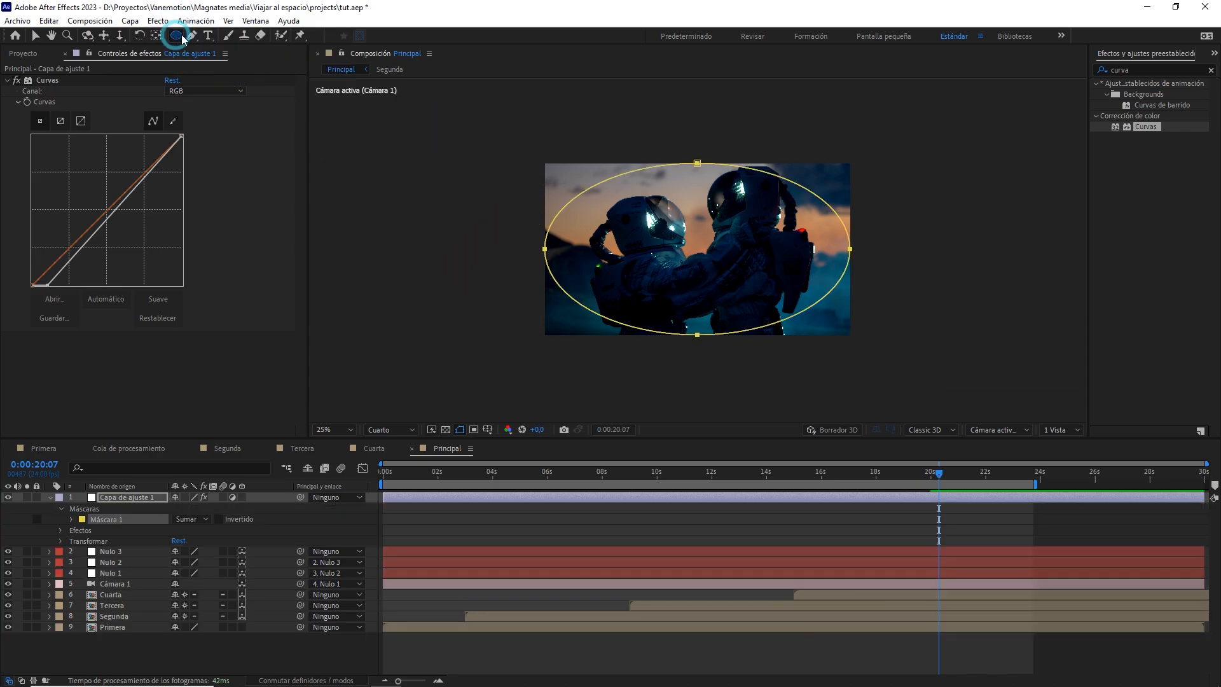
pyautogui.click(191, 519)
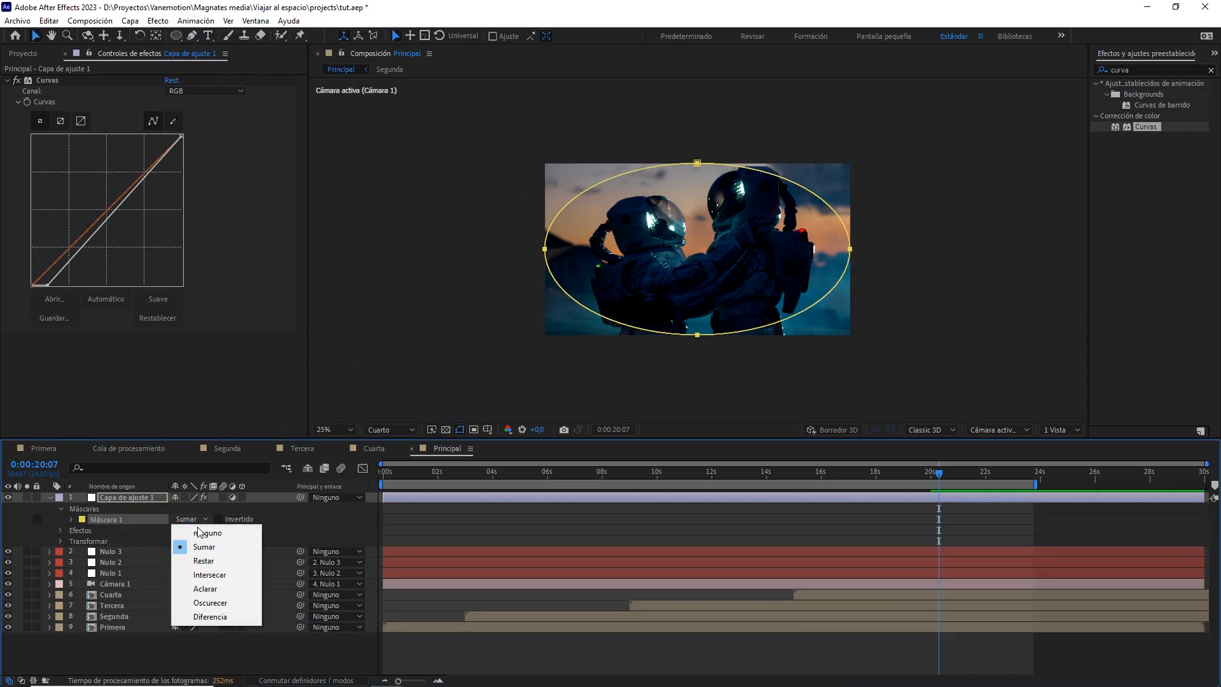
pyautogui.click(190, 558)
# Set the feather (Calado de máscara) of the elliptical mask to 300 pixels
pyautogui.click(71, 519)
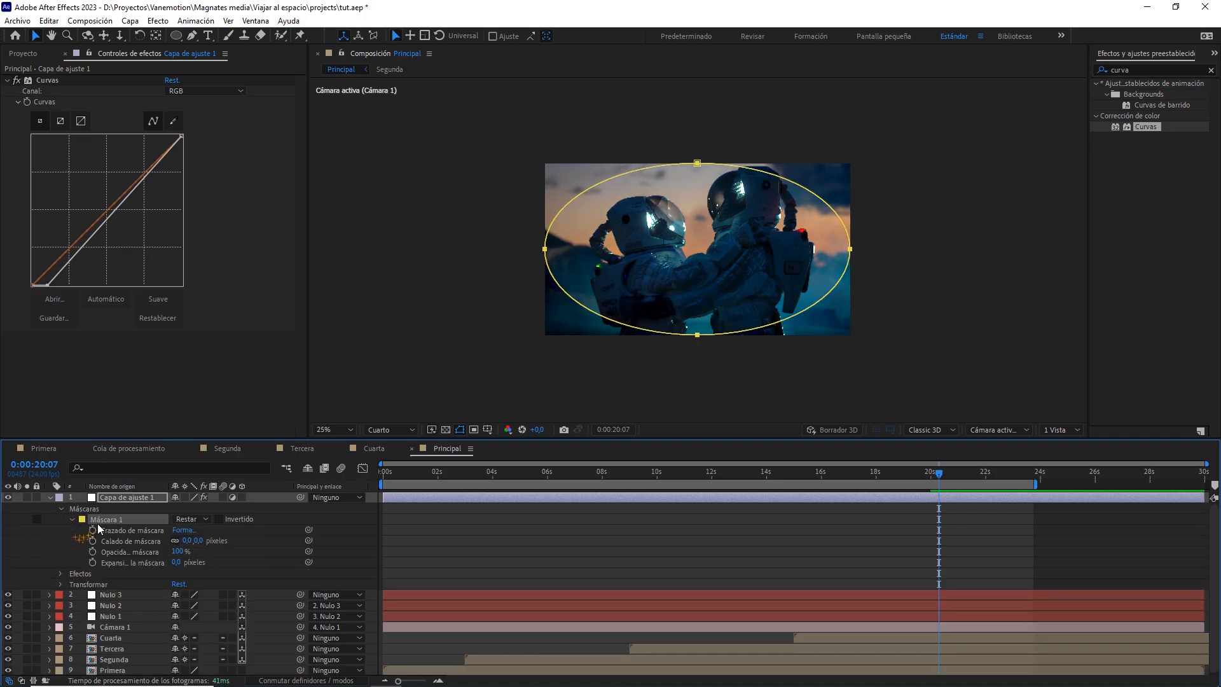
pyautogui.click(199, 541)
pyautogui.write('300')
pyautogui.click(249, 559)
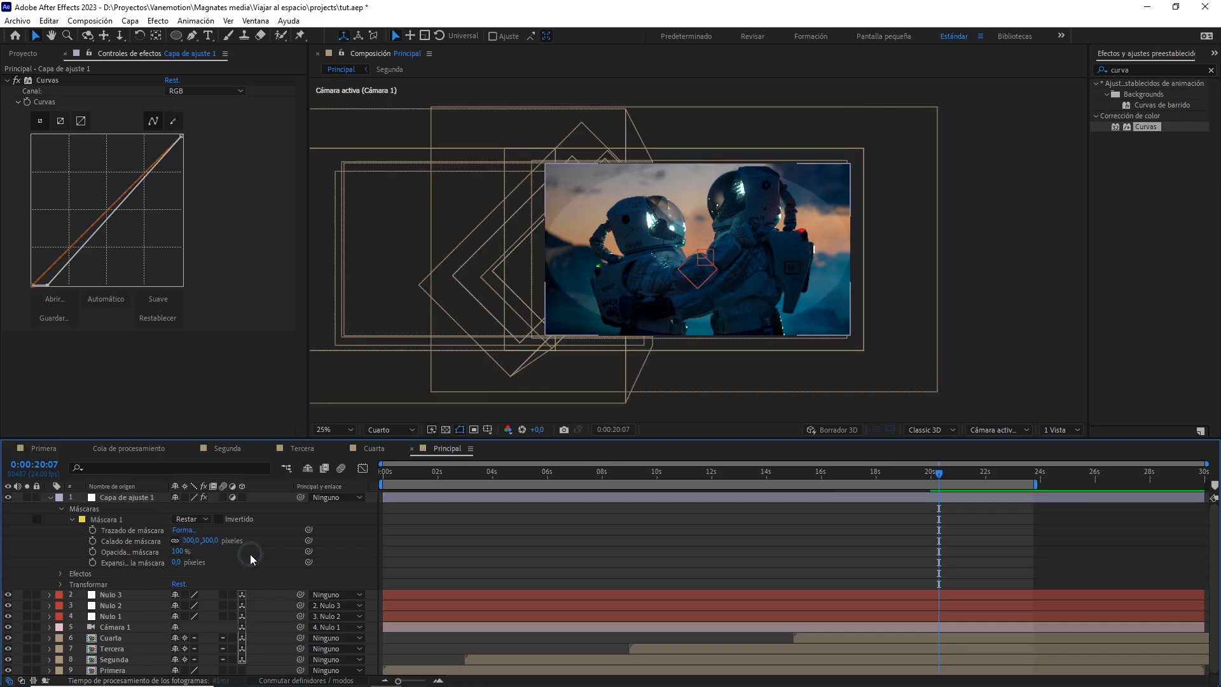
# Compare the Principal frame with and without the vignette of Capa de ajuste 1, leaving the layer visible and its properties collapsed
pyautogui.click(77, 499)
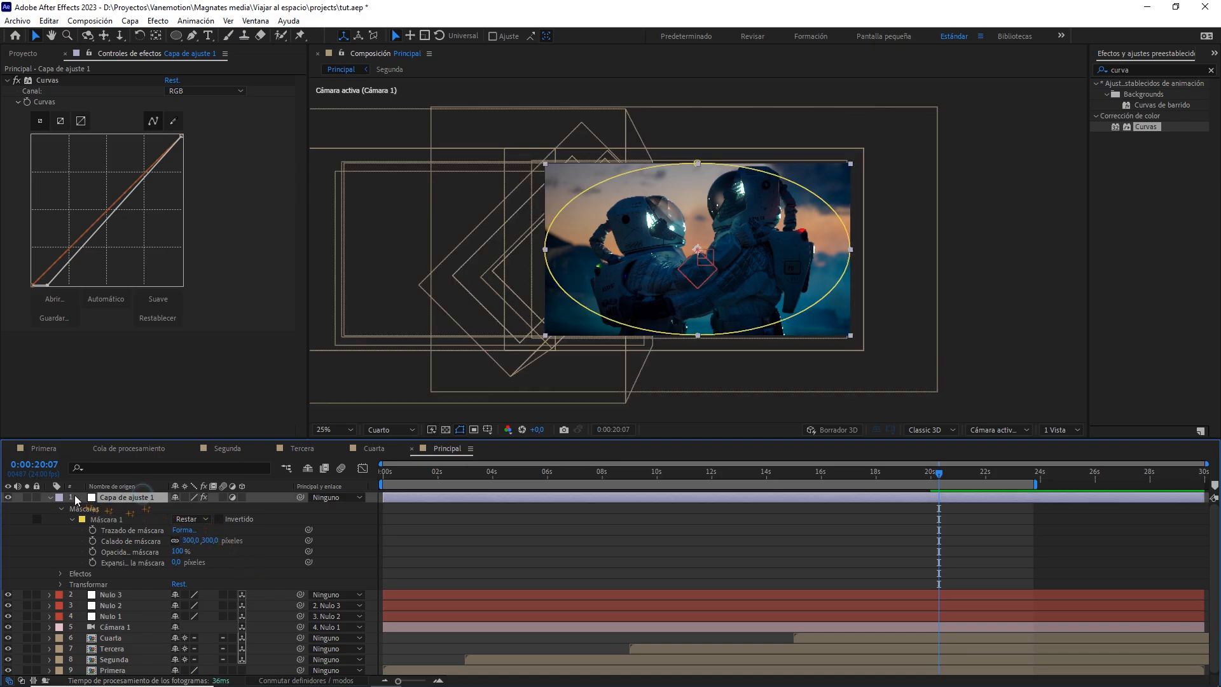
pyautogui.click(9, 497)
pyautogui.click(8, 497)
pyautogui.click(8, 497)
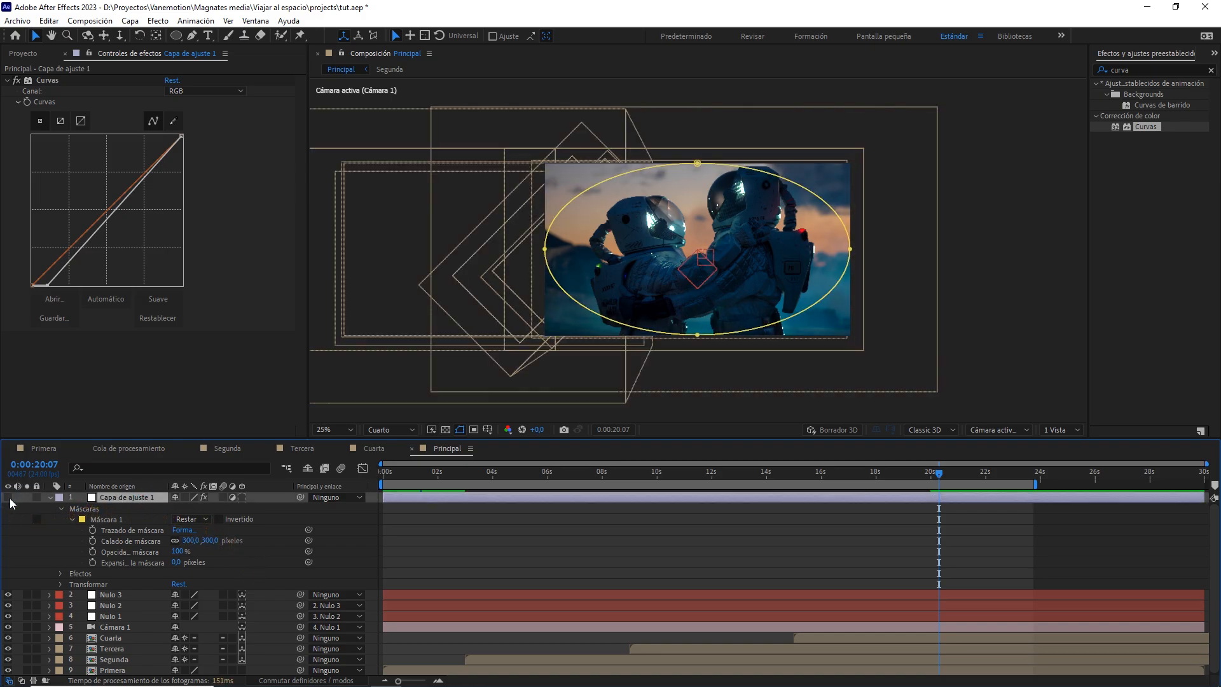
pyautogui.click(8, 498)
pyautogui.click(50, 497)
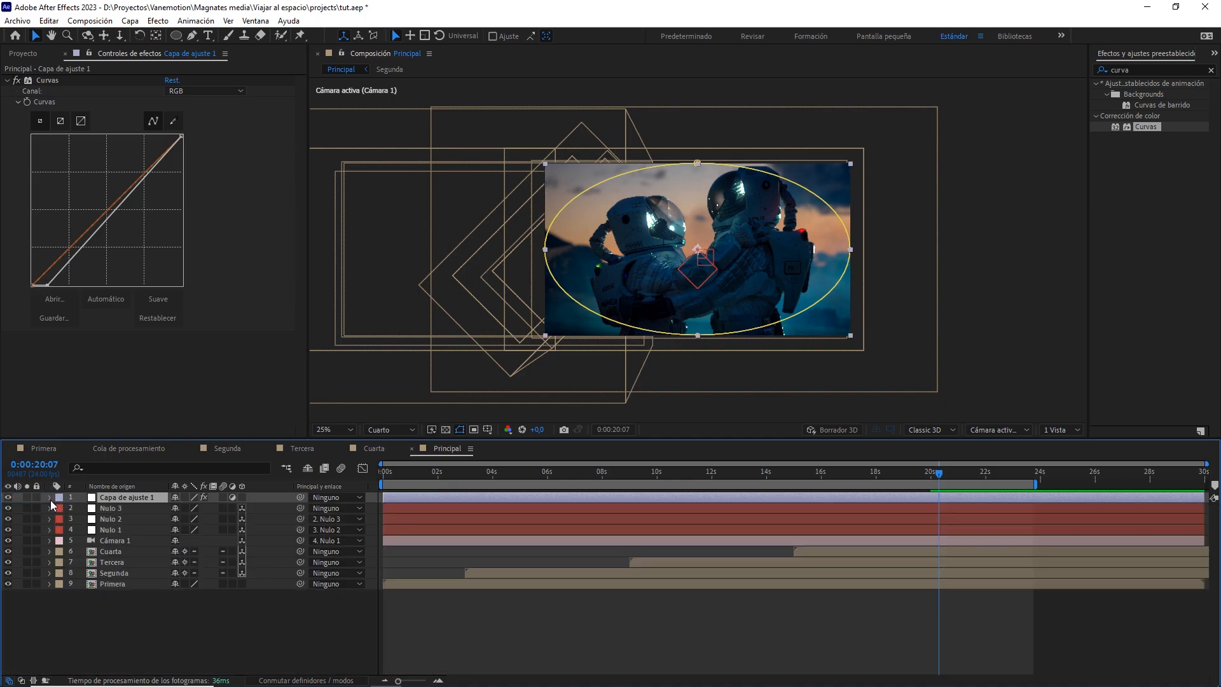
# Create a new 1920 × 1080 px gray solid in Principal with its color brightness set to 50%
pyautogui.rightClick(183, 610)
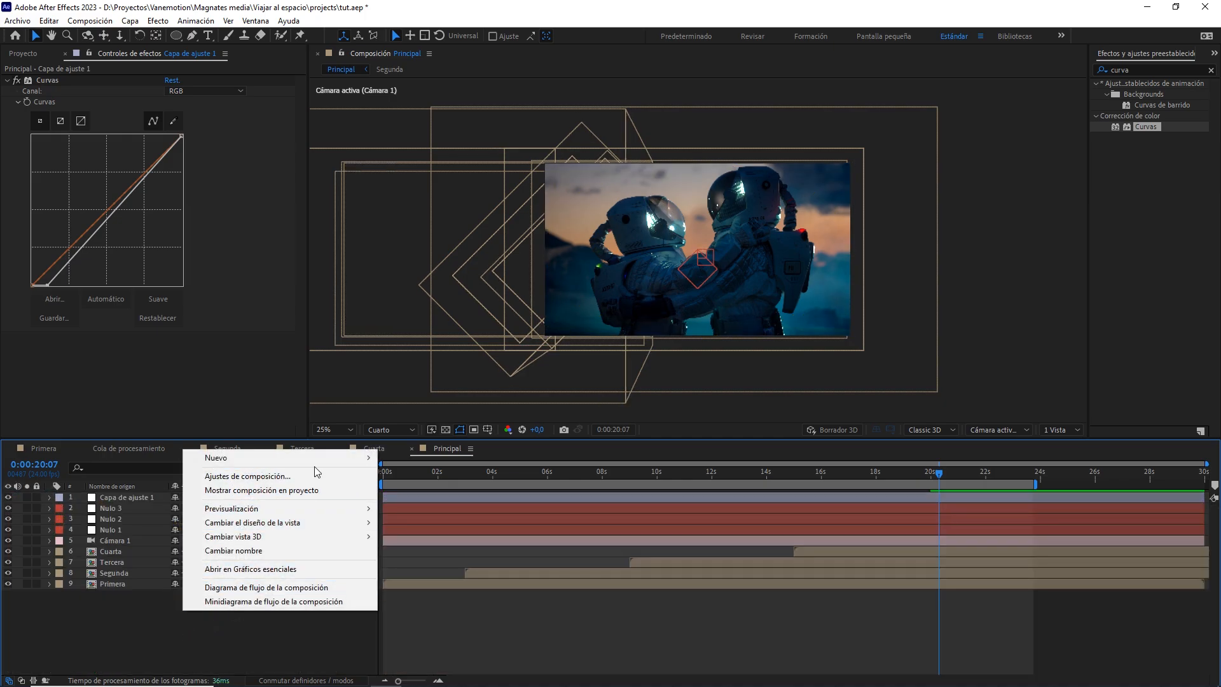
pyautogui.moveTo(326, 458)
pyautogui.click(412, 490)
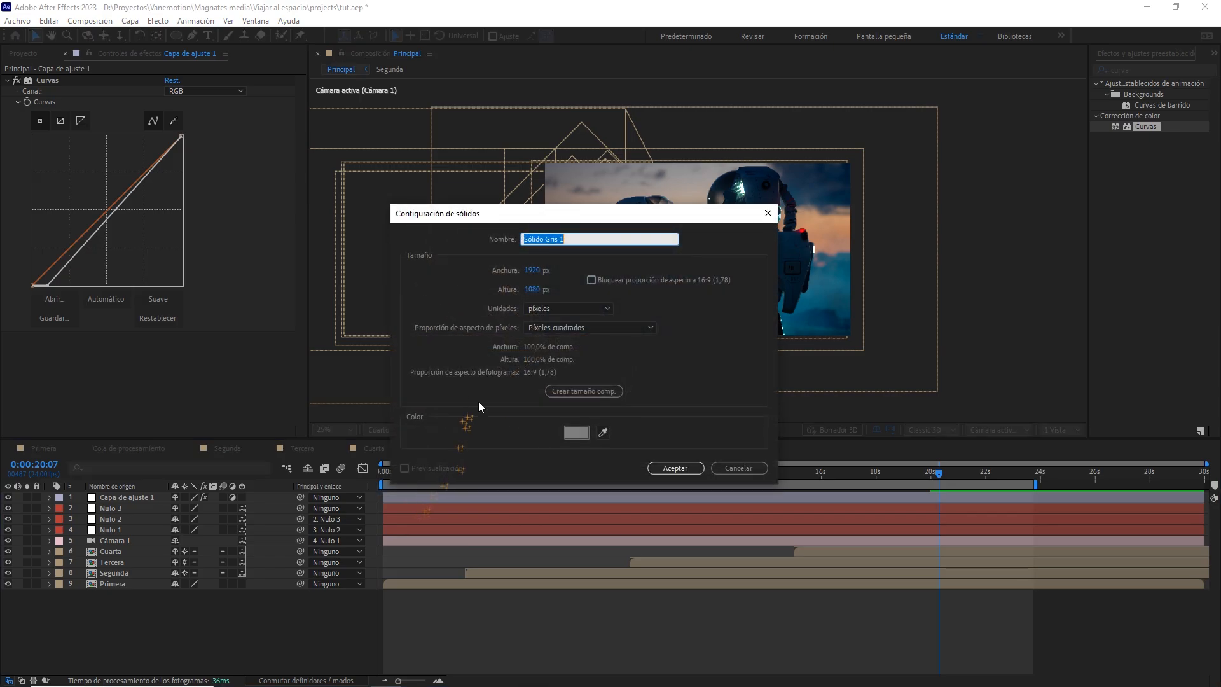
pyautogui.click(577, 433)
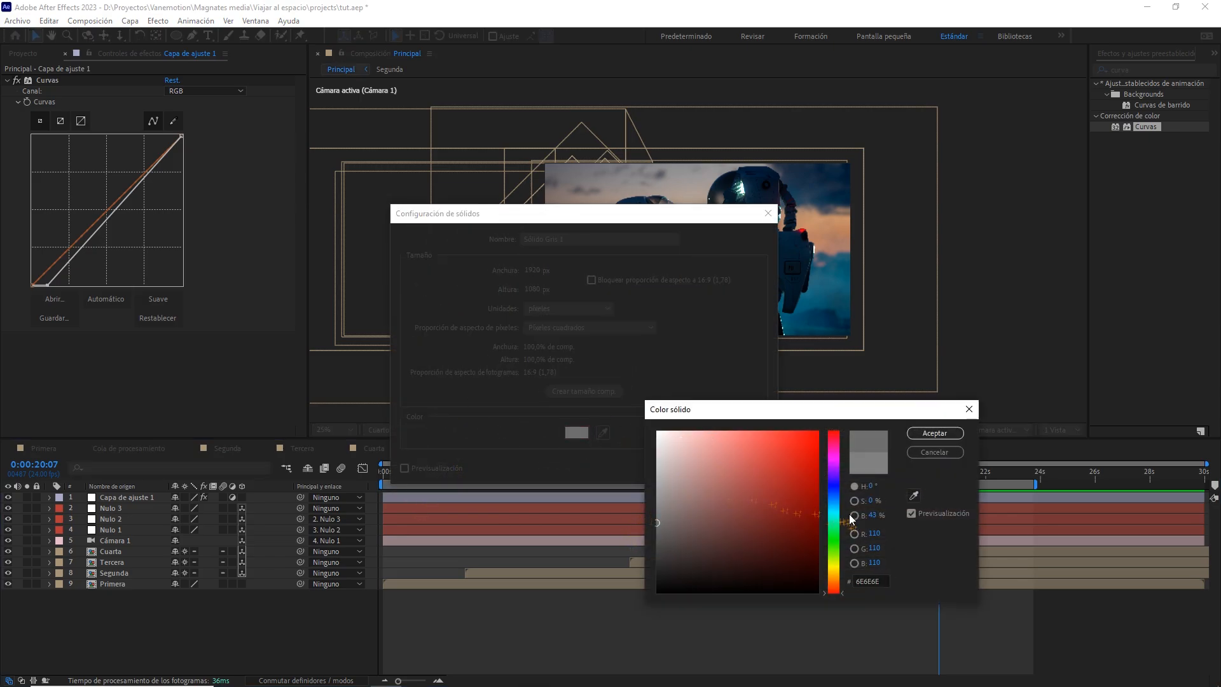
pyautogui.click(874, 514)
pyautogui.write('50')
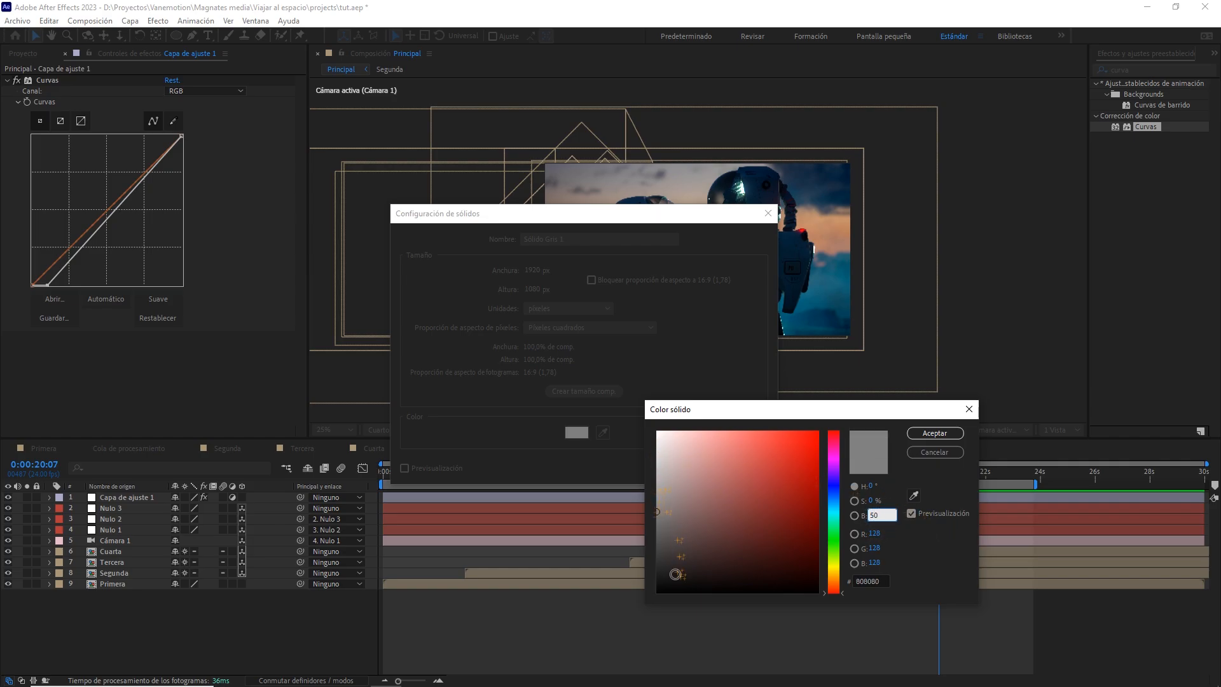
pyautogui.click(934, 433)
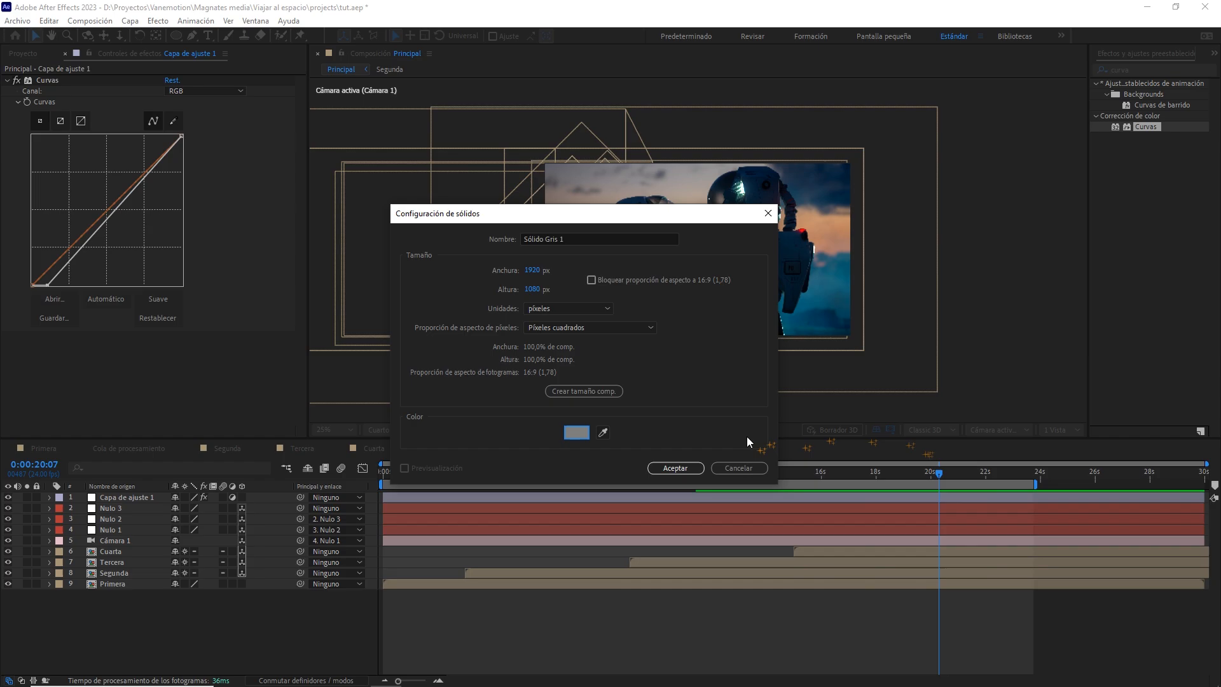
pyautogui.click(673, 467)
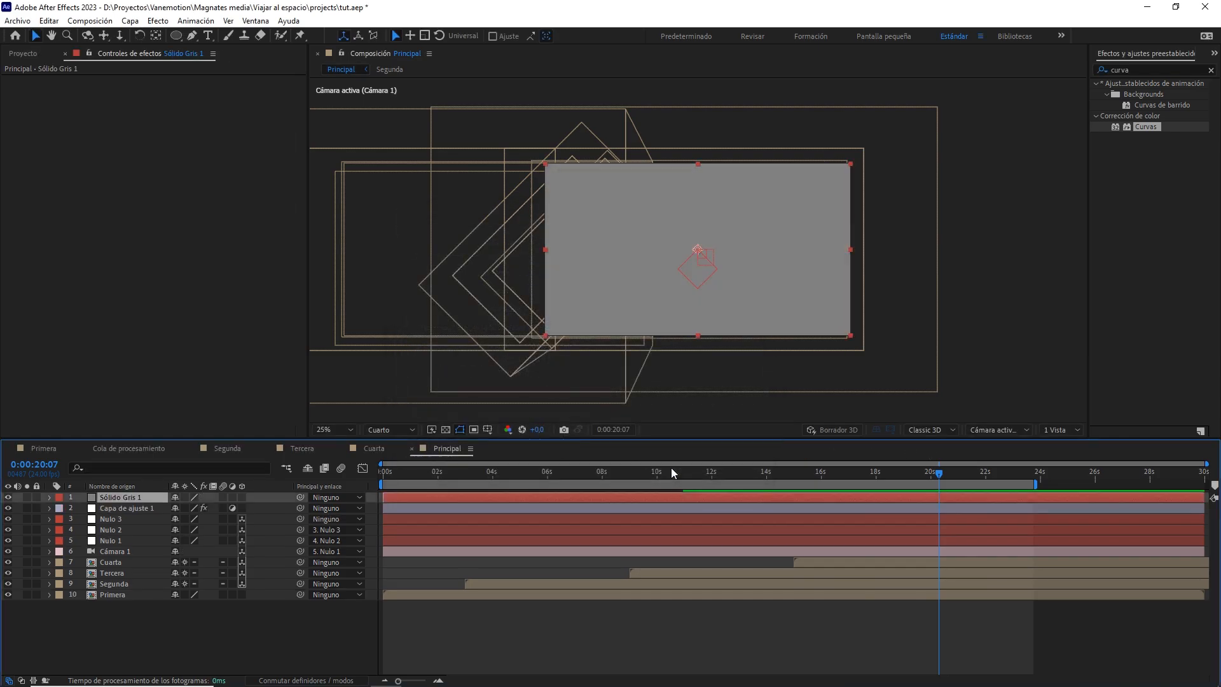
# Find the Añadir granulado effect and apply it to the gray solid
pyautogui.doubleClick(1118, 70)
pyautogui.write('aña')
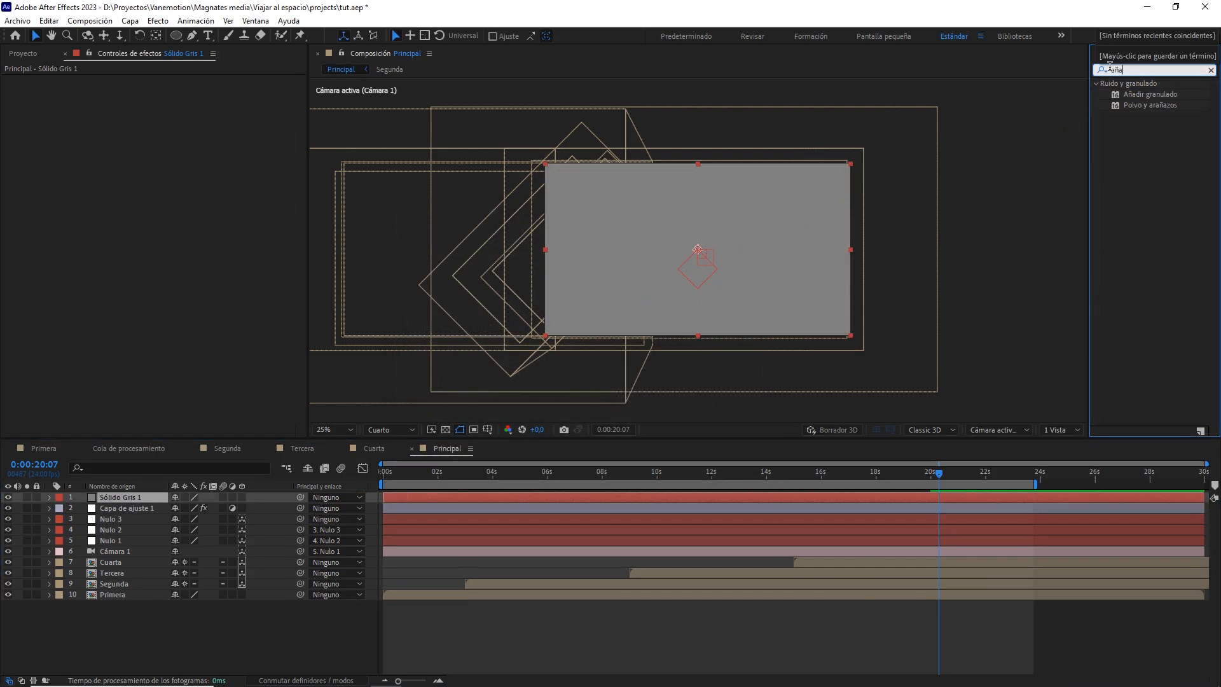
pyautogui.moveTo(1140, 94); pyautogui.dragTo(127, 497)
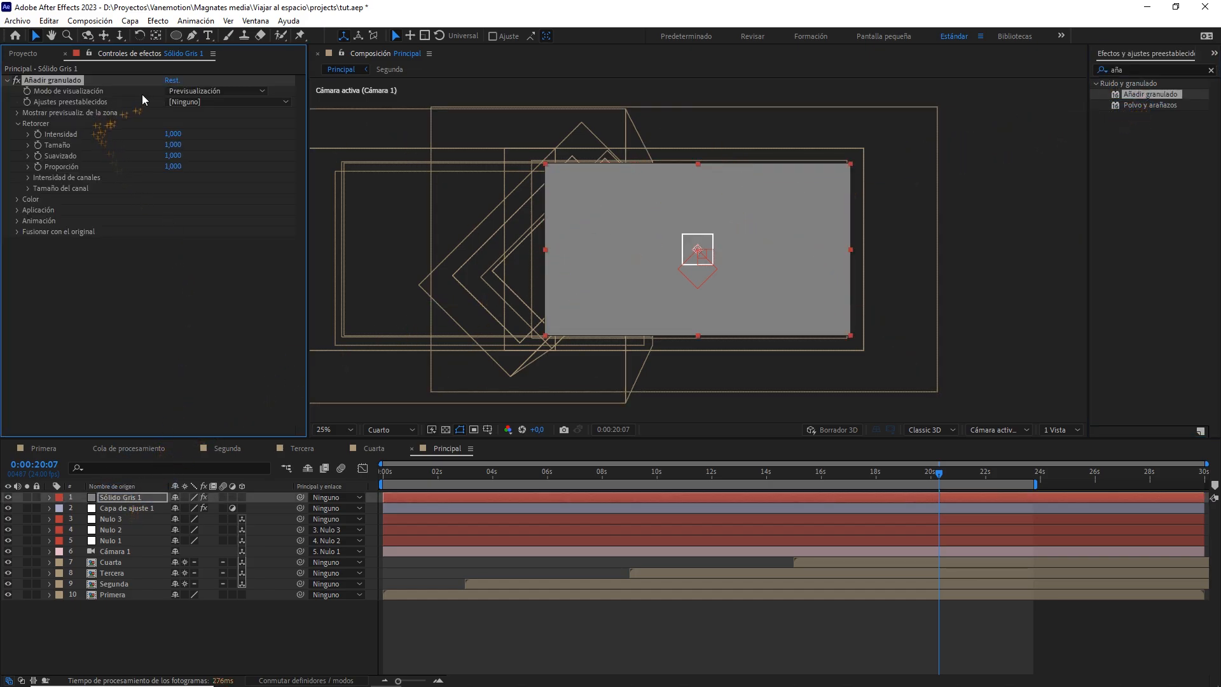
# Set the grain effect's viewing mode to Salida final and its preset to Kodak Vision 200T (5274)
pyautogui.click(180, 92)
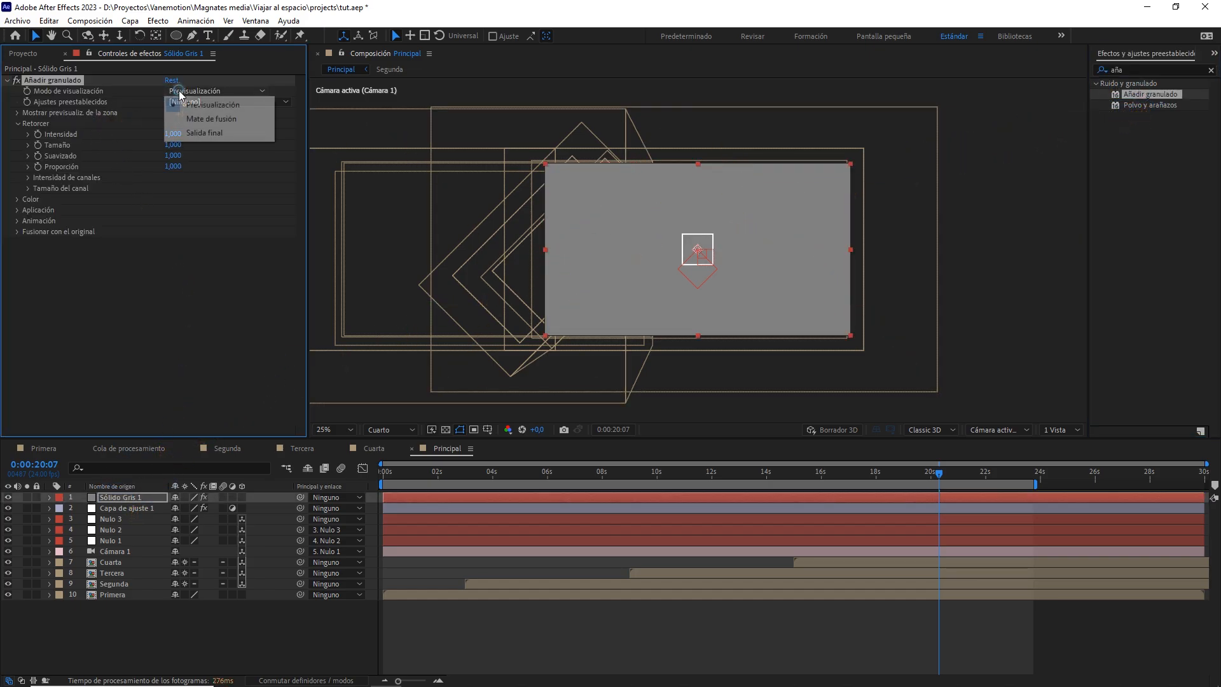
pyautogui.click(205, 134)
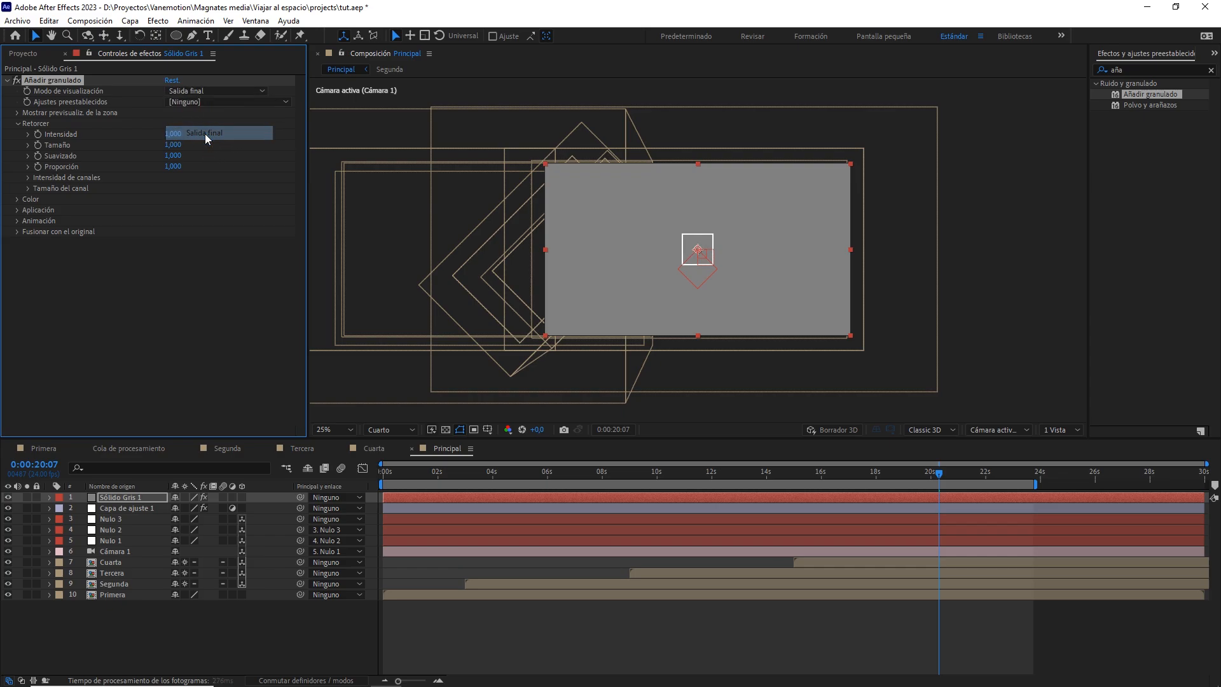
pyautogui.click(198, 101)
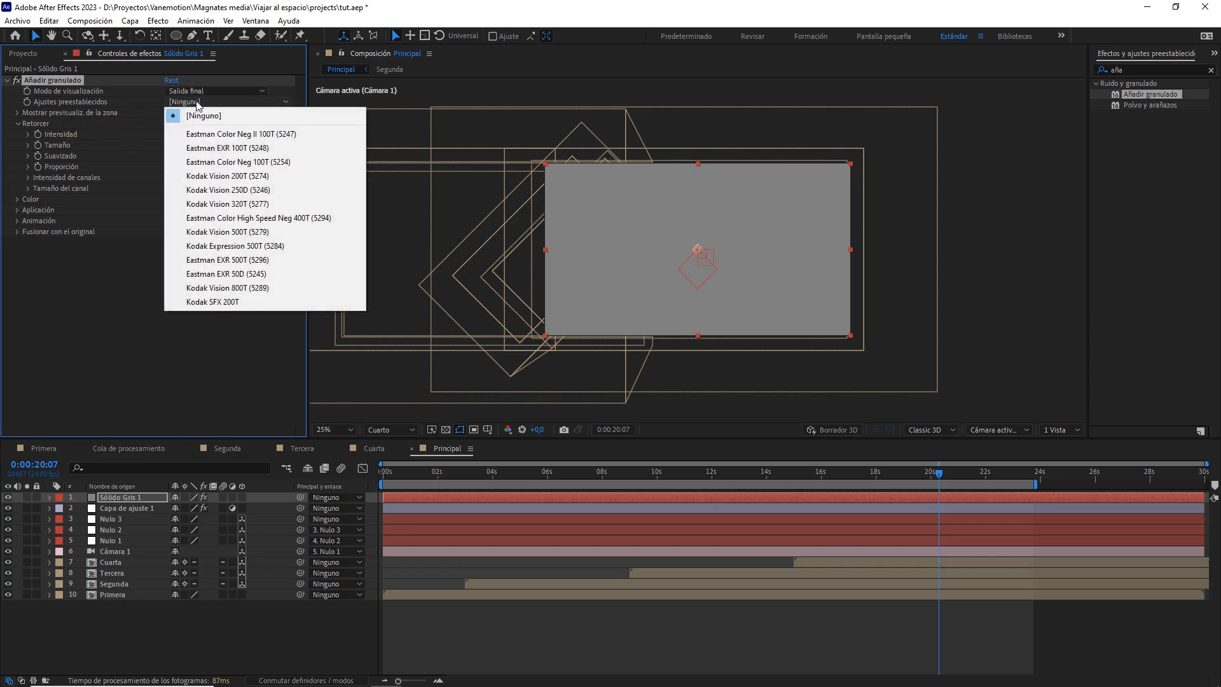
pyautogui.click(237, 178)
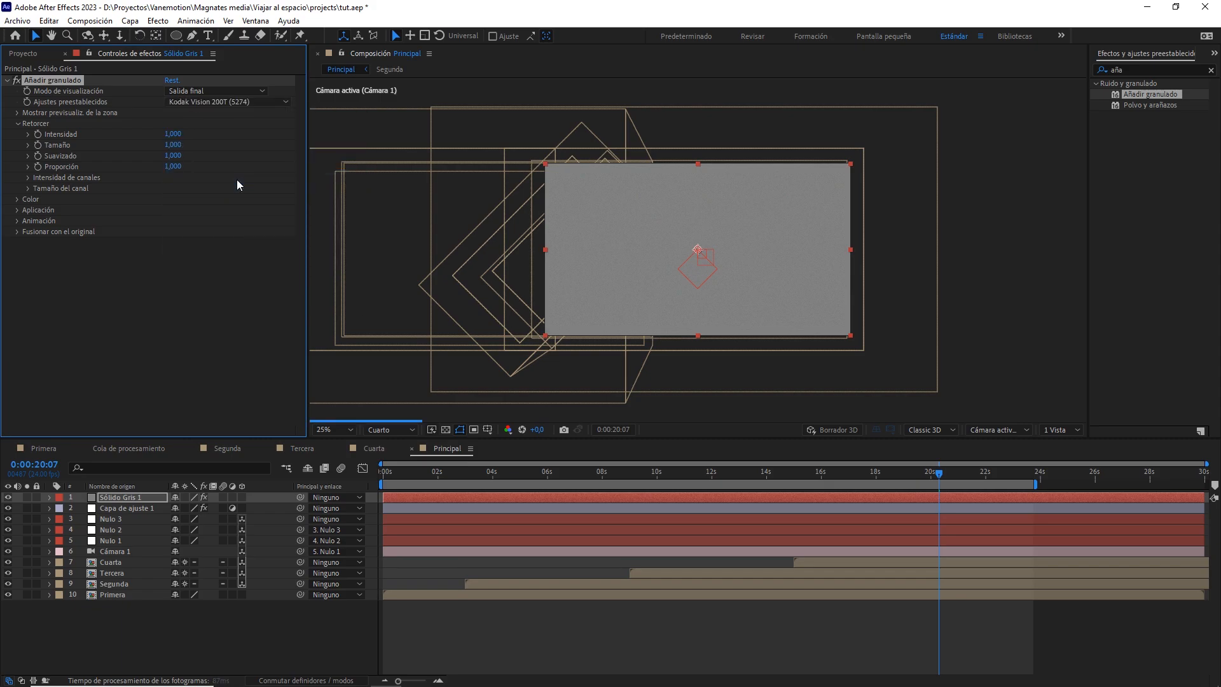
# Make the added grain monochrome and set its animation speed (Velocidad de animación) to 0,200
pyautogui.click(17, 199)
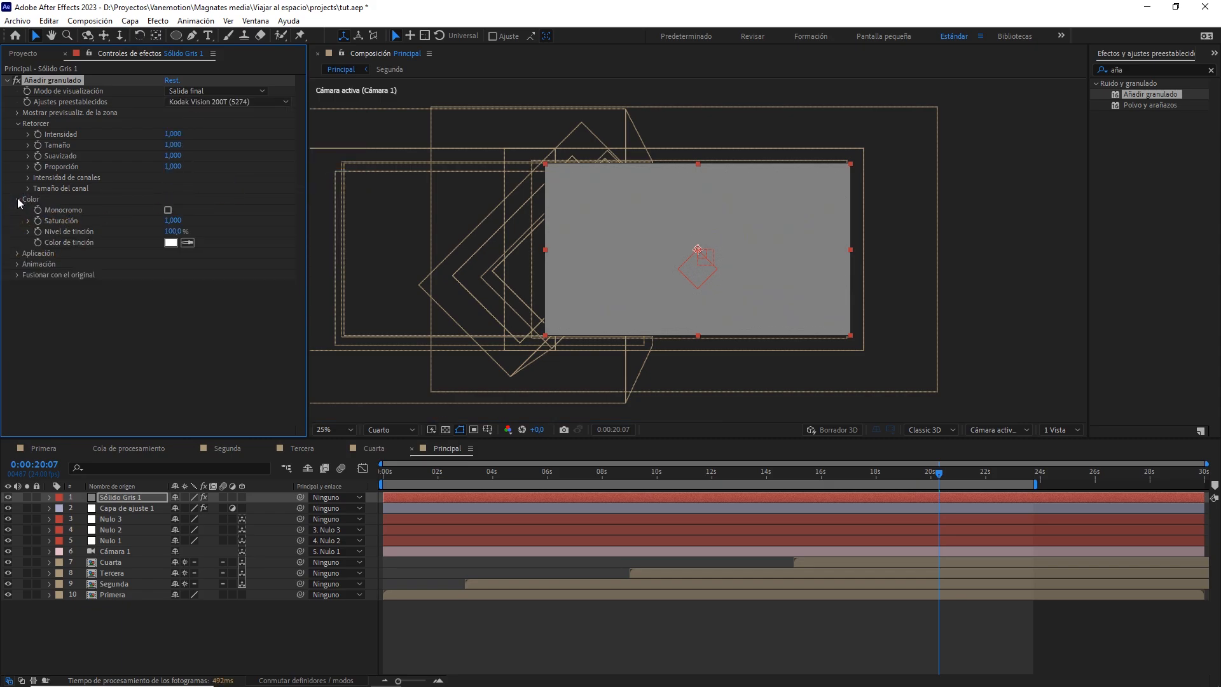
pyautogui.click(168, 211)
pyautogui.click(18, 264)
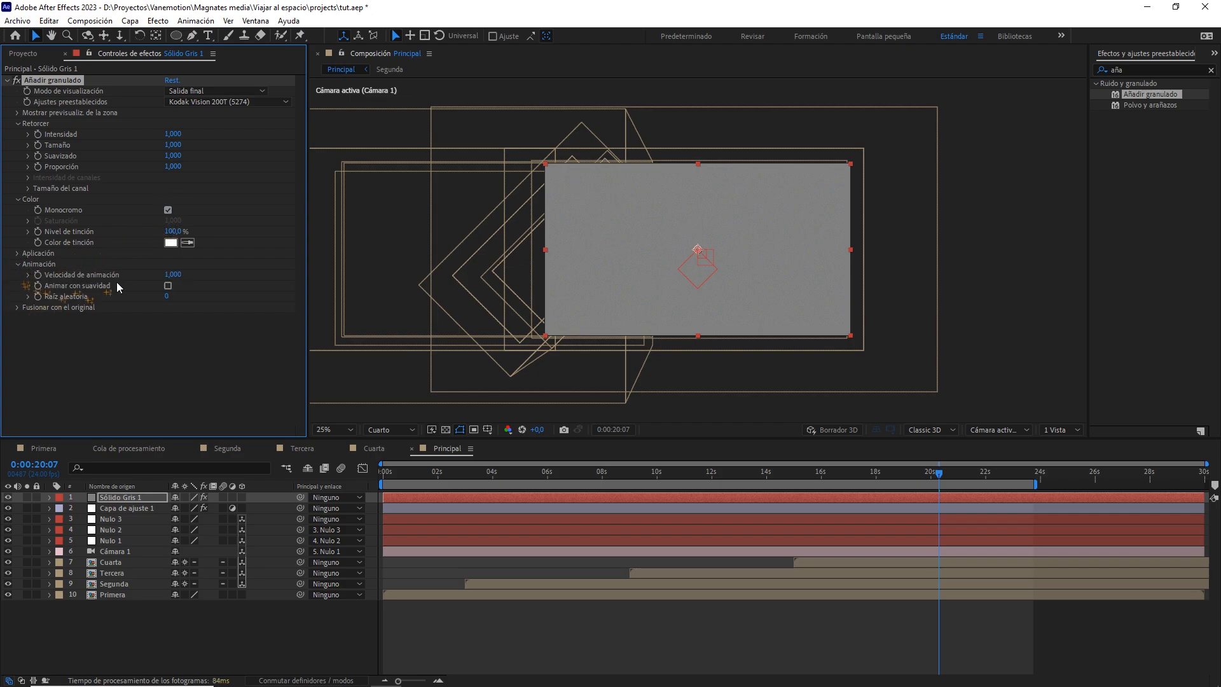
pyautogui.click(171, 275)
pyautogui.click(211, 272)
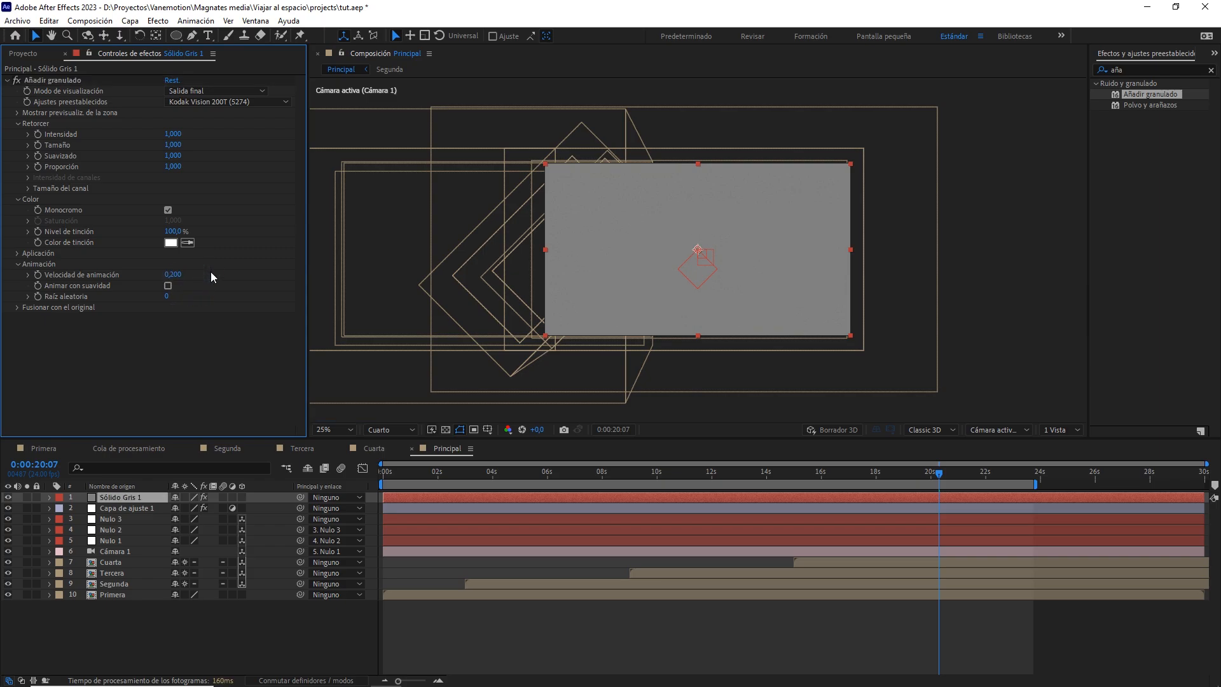
# Precompose the gray grain solid as "ruido", transferring all attributes to the new composition
pyautogui.rightClick(126, 498)
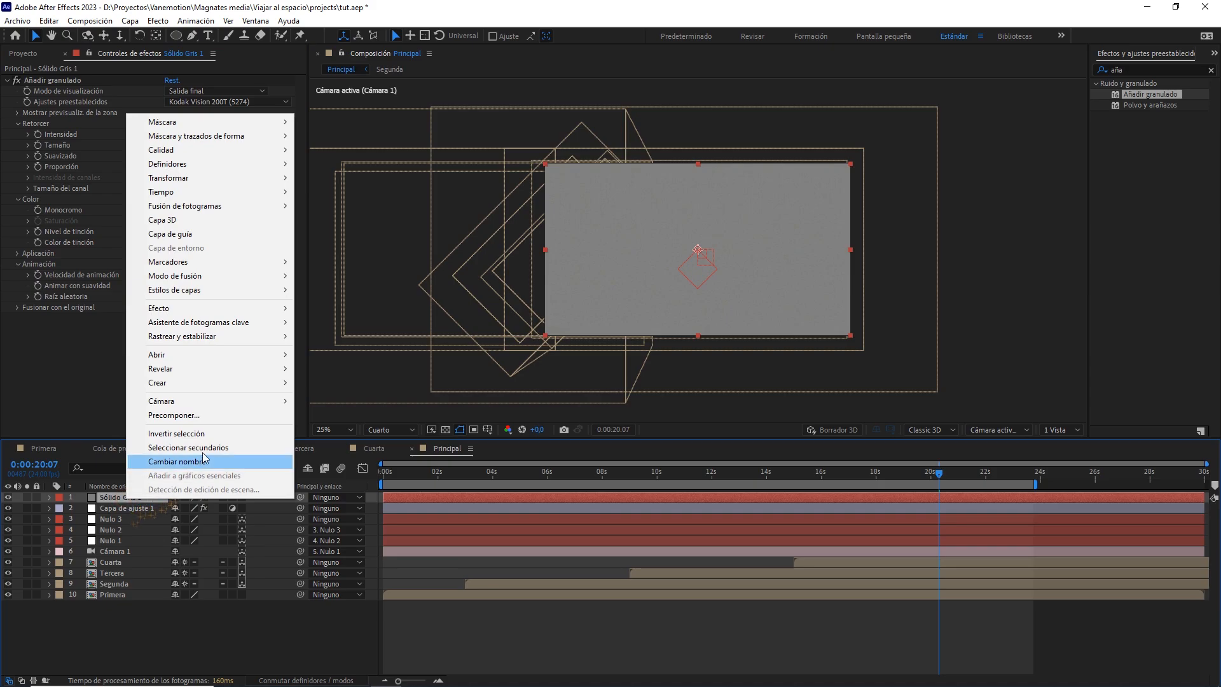
pyautogui.click(212, 417)
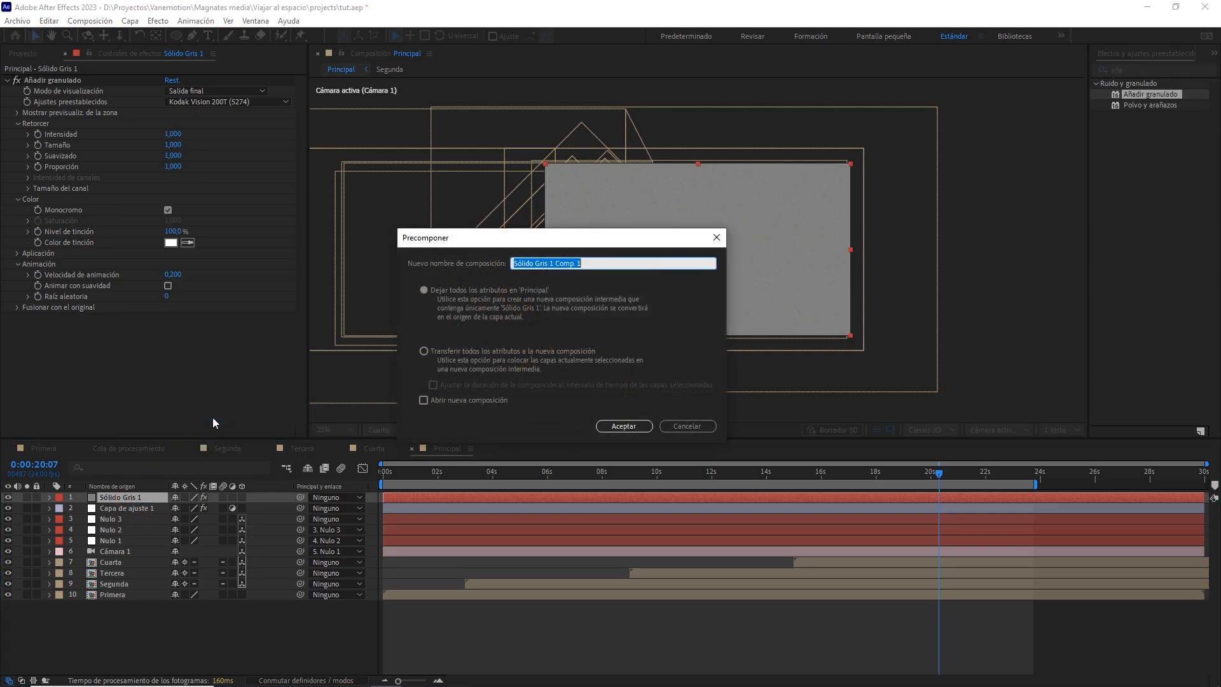
pyautogui.click(424, 351)
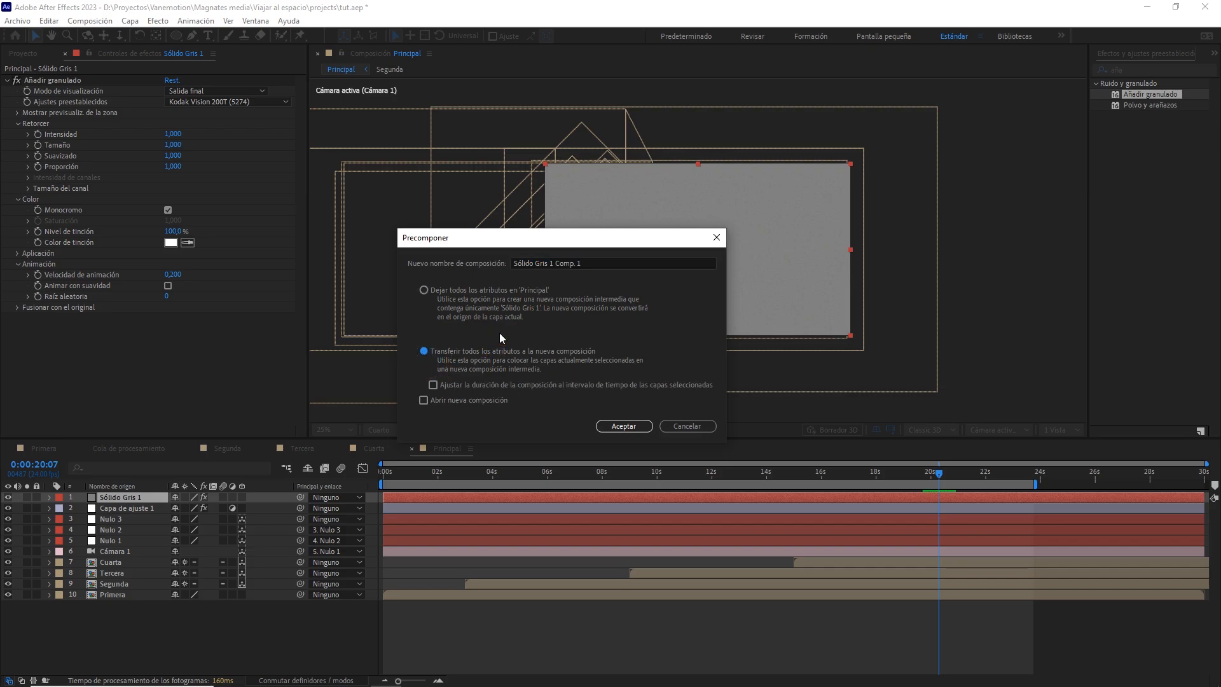
pyautogui.click(601, 265)
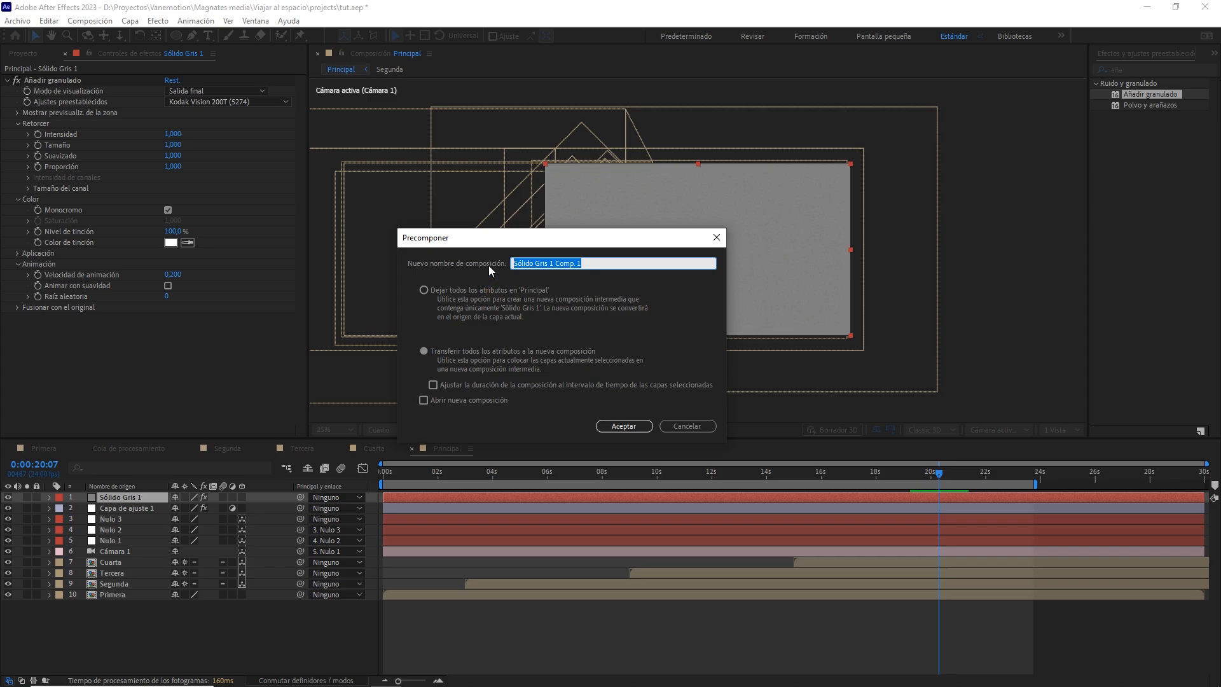
pyautogui.write('ruido')
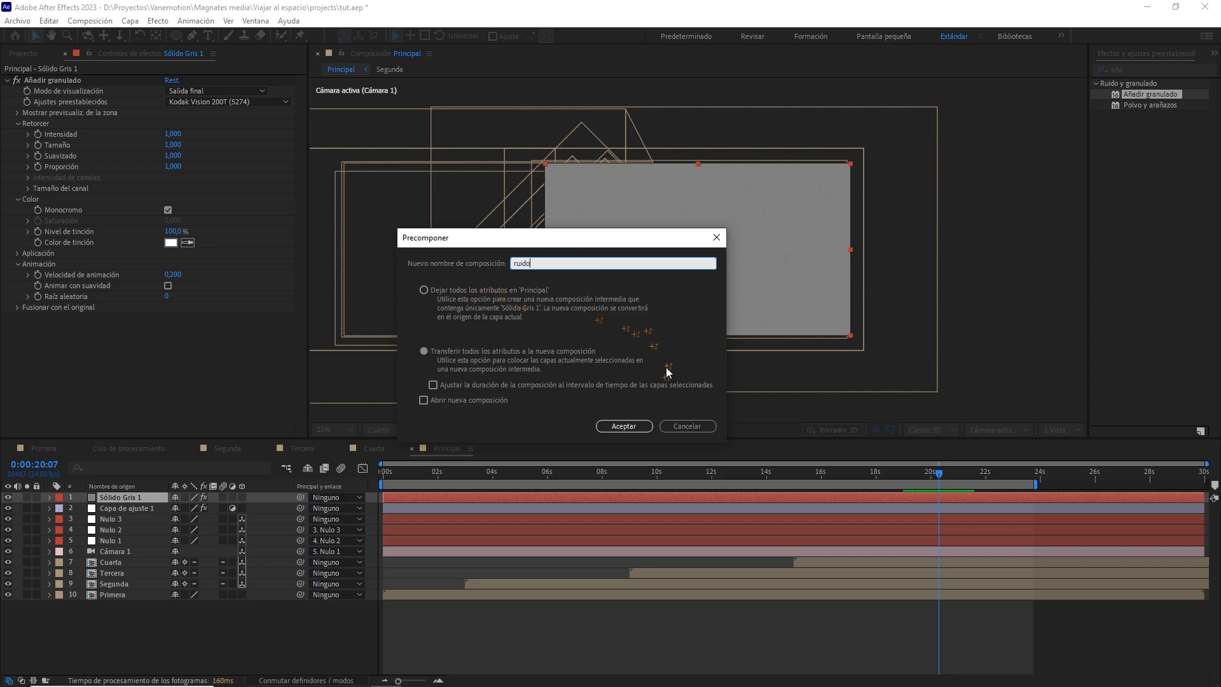
pyautogui.click(621, 425)
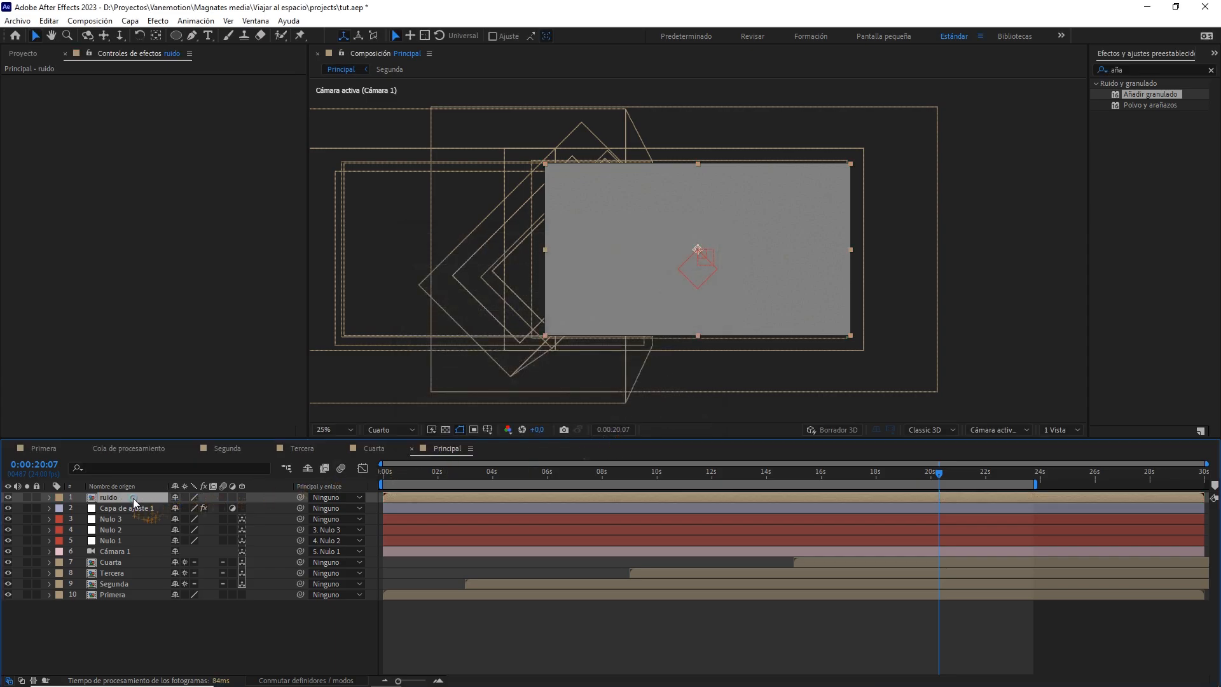
# Set the ruido layer's blending mode to Superponer
pyautogui.press('F4')
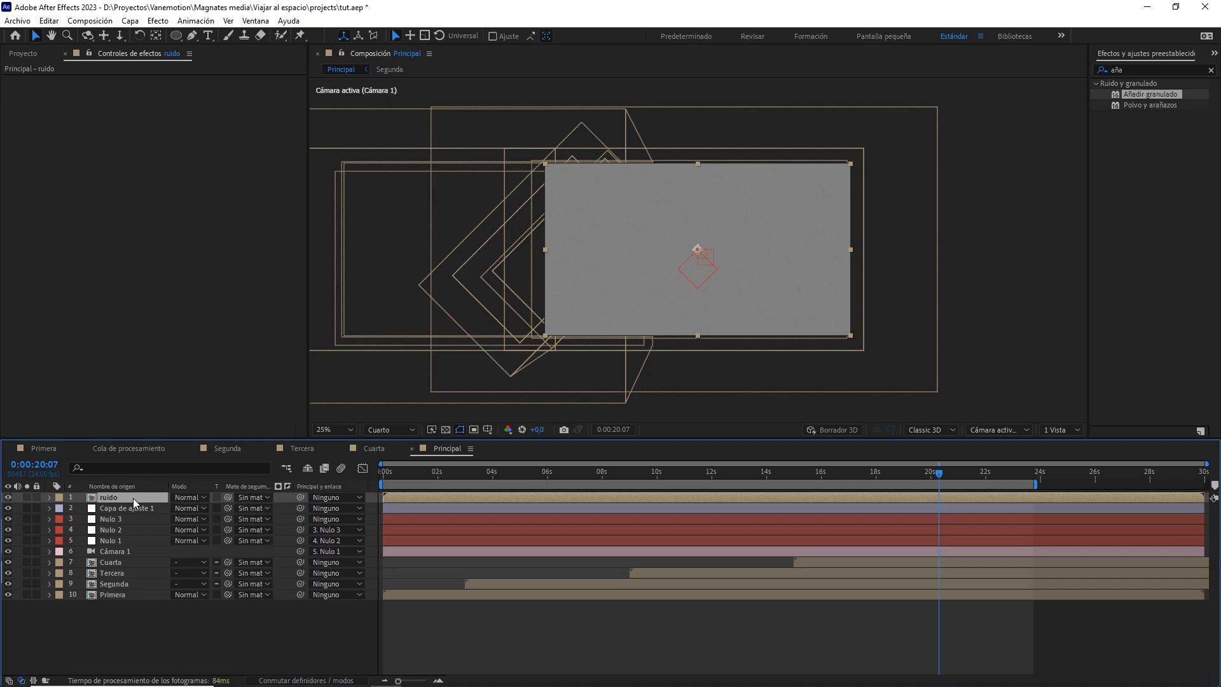
pyautogui.click(186, 497)
pyautogui.click(246, 369)
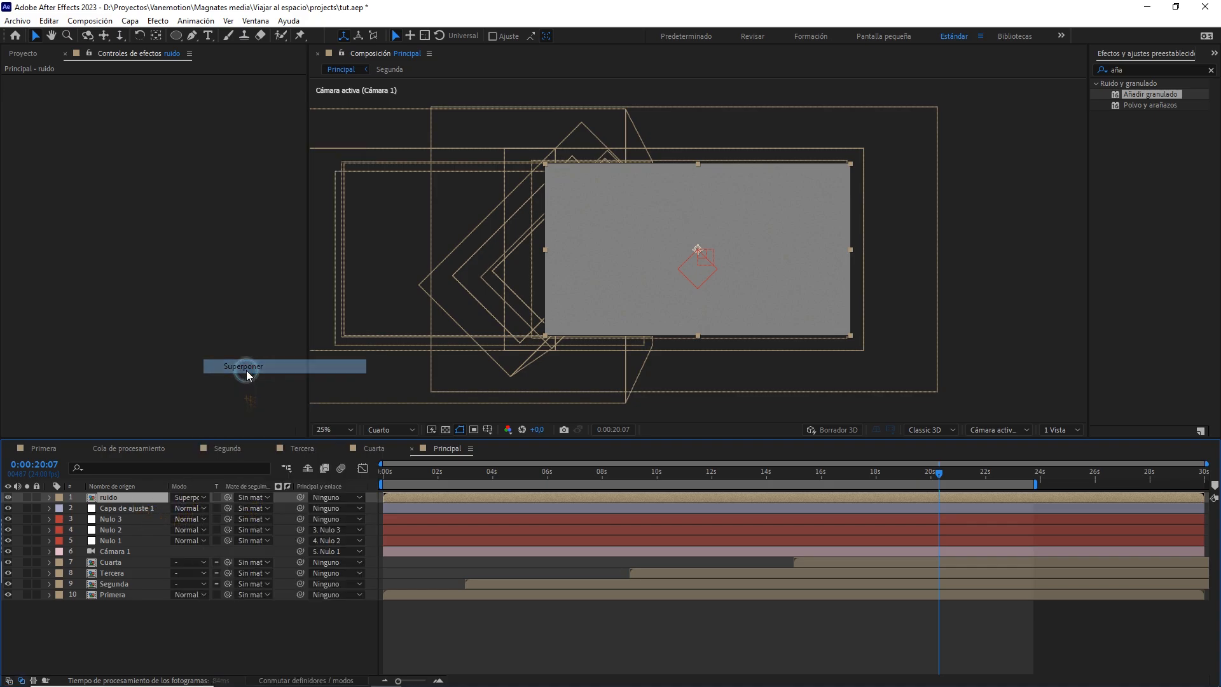
# Examine the grain on the astronauts' helmets at 100% and Completa resolution, comparing the frame with and without the ruido layer
pyautogui.click(321, 431)
pyautogui.click(335, 443)
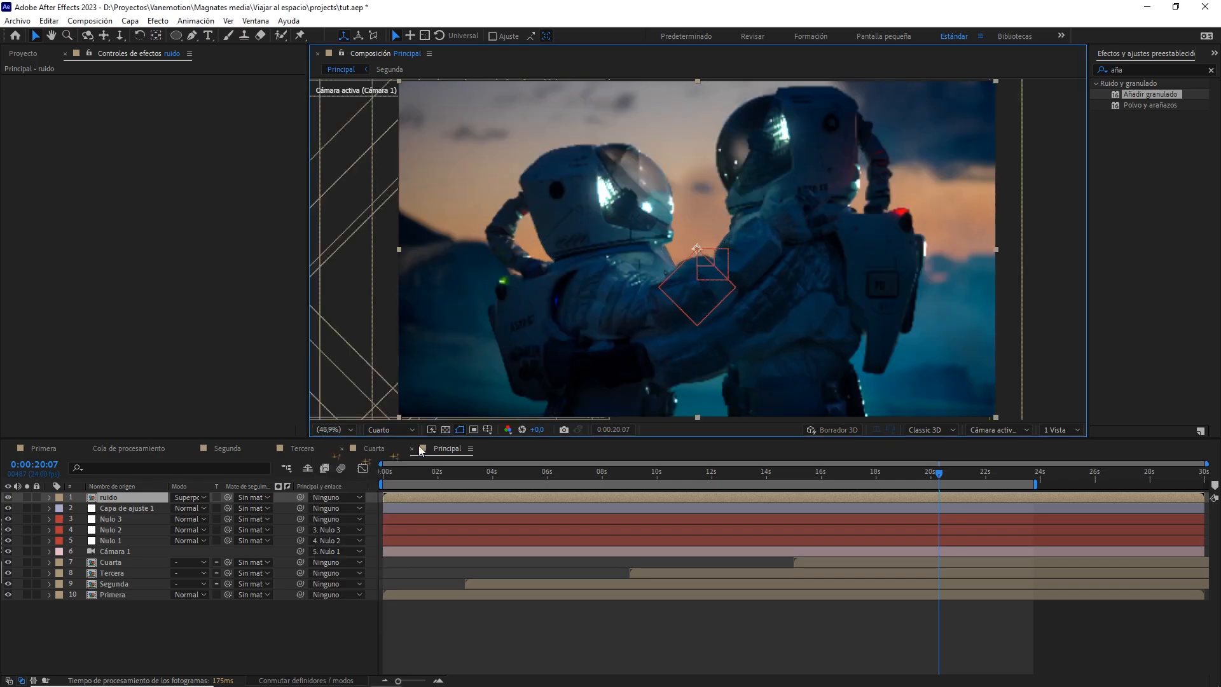
pyautogui.press('.')
pyautogui.click(395, 428)
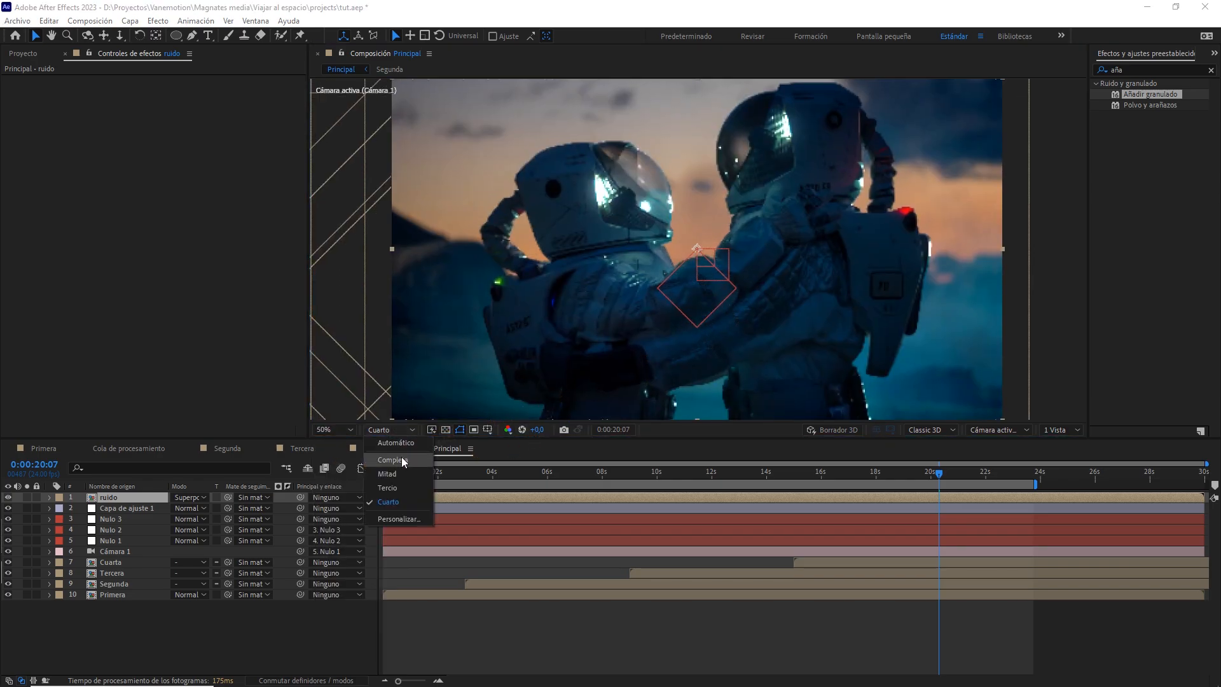
pyautogui.click(402, 456)
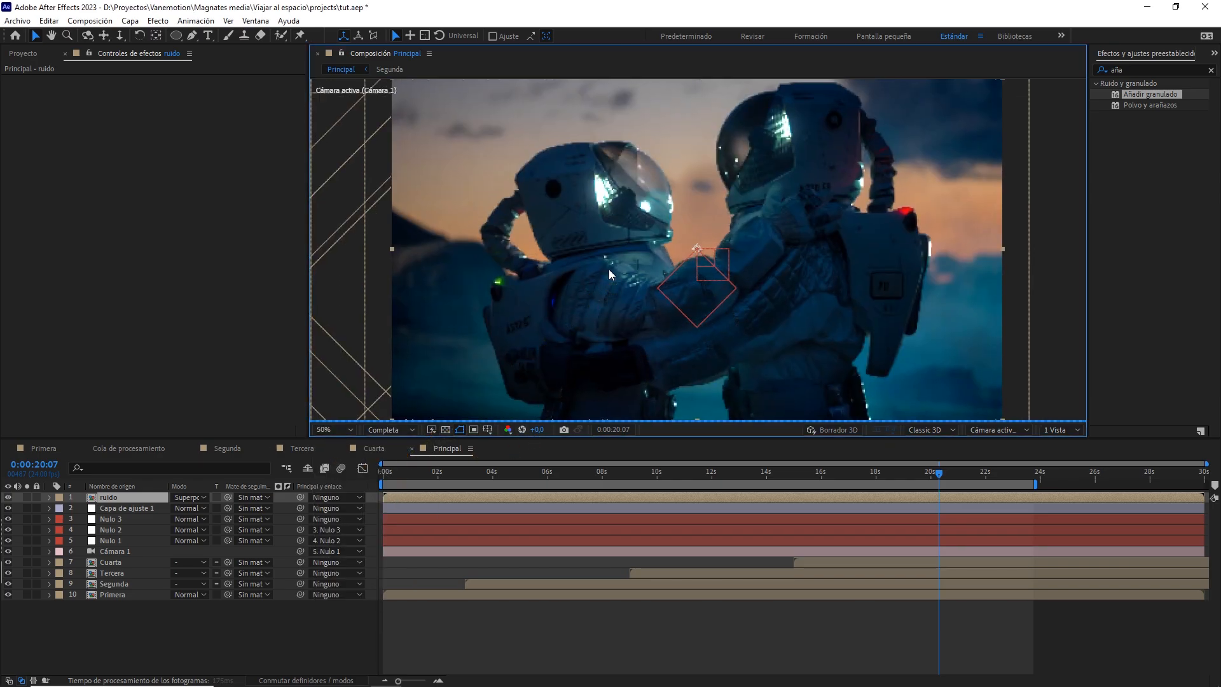
pyautogui.press('.')
pyautogui.press('space')
pyautogui.moveTo(682, 176); pyautogui.dragTo(694, 253)
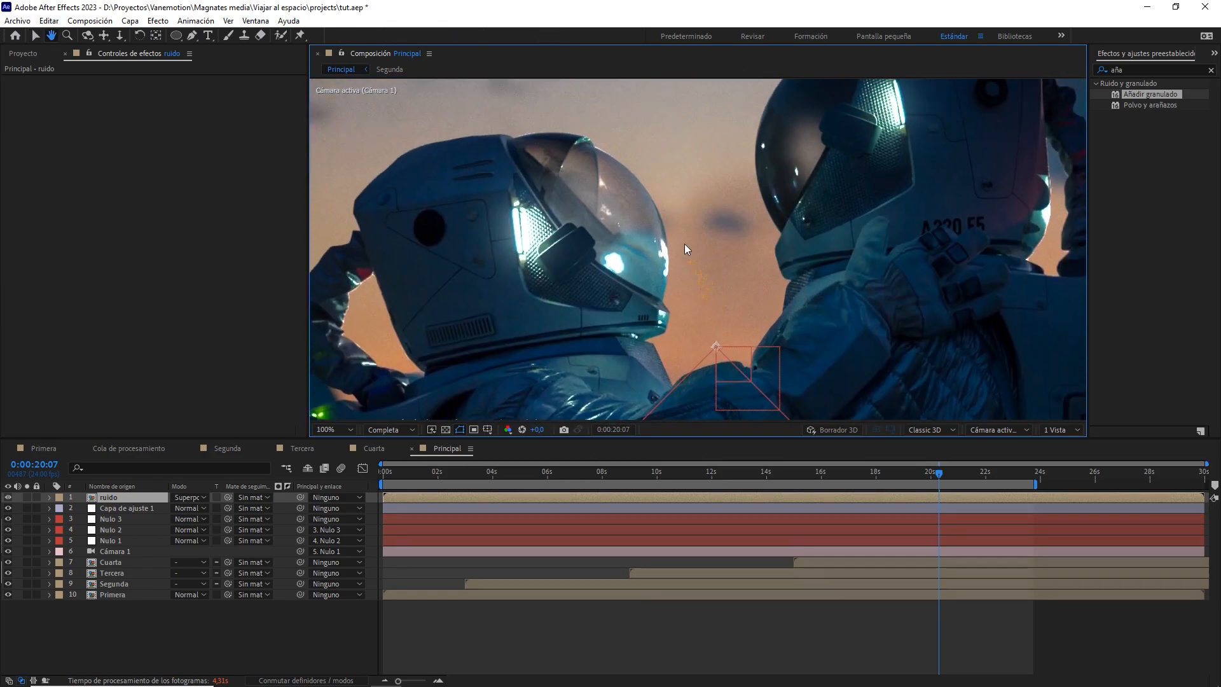
pyautogui.click(116, 502)
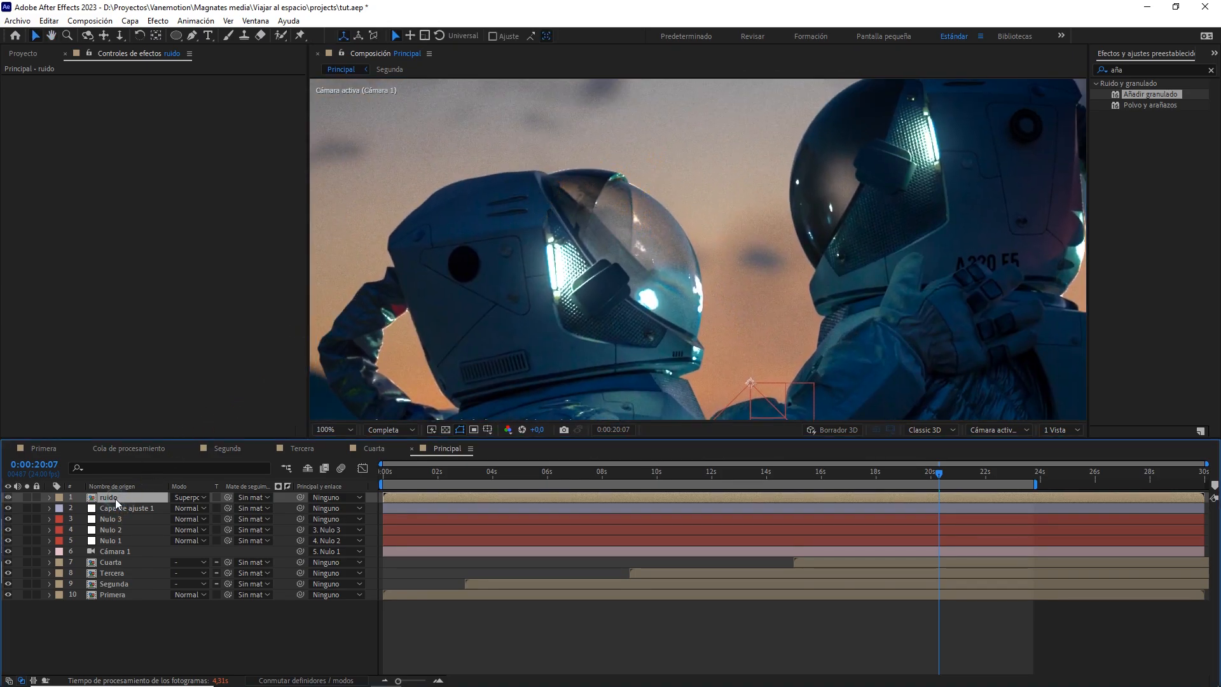
pyautogui.click(8, 497)
pyautogui.click(8, 497)
pyautogui.scroll(-2, 562, 304)
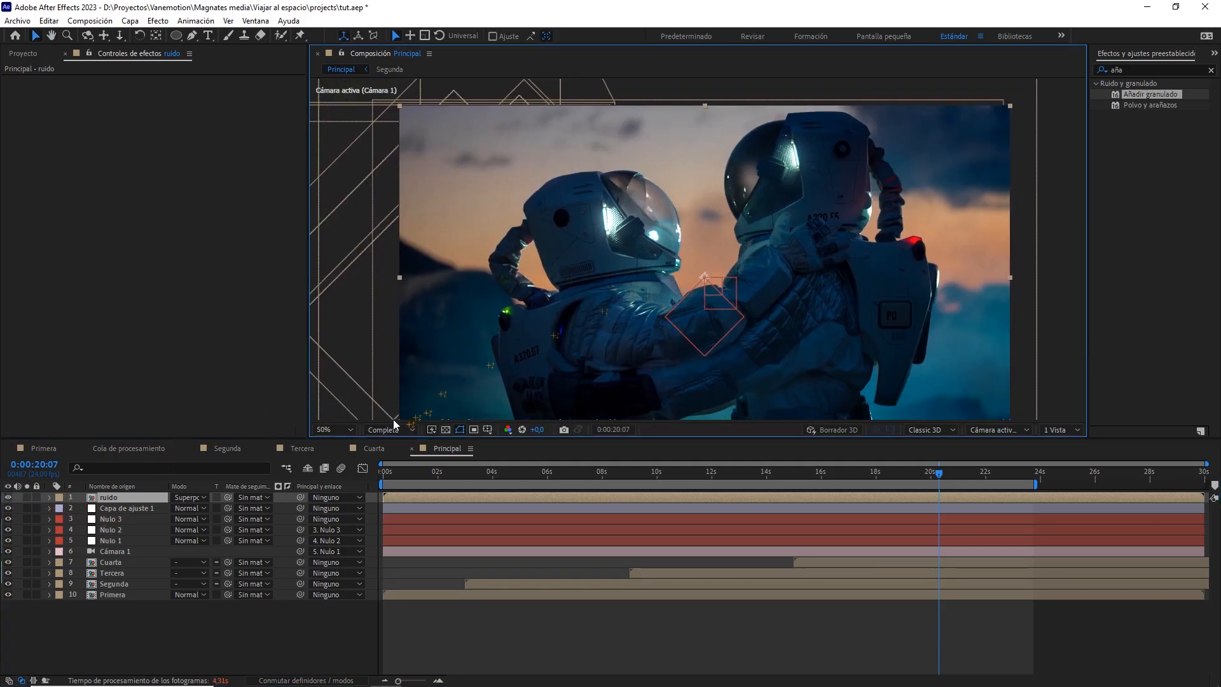
pyautogui.click(338, 430)
pyautogui.click(338, 443)
pyautogui.click(278, 607)
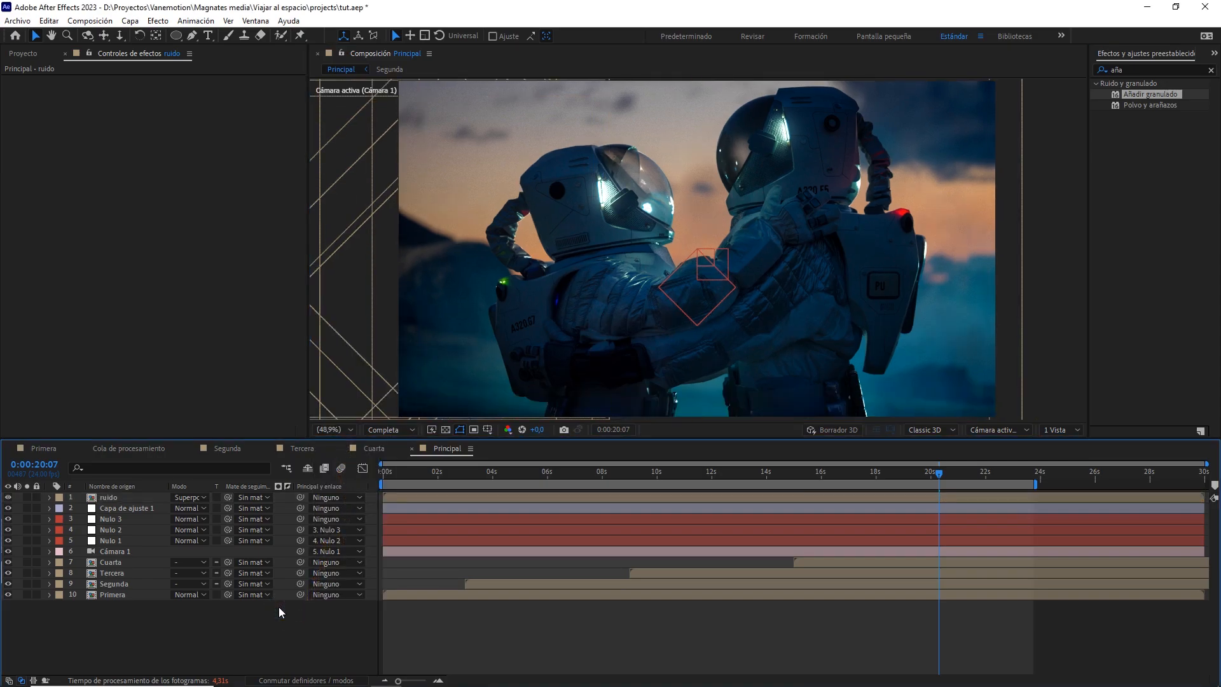
# Create a new 1920 × 1080 px black solid in Principal, returning the playhead to the composition's start
pyautogui.moveTo(681, 476); pyautogui.dragTo(364, 481)
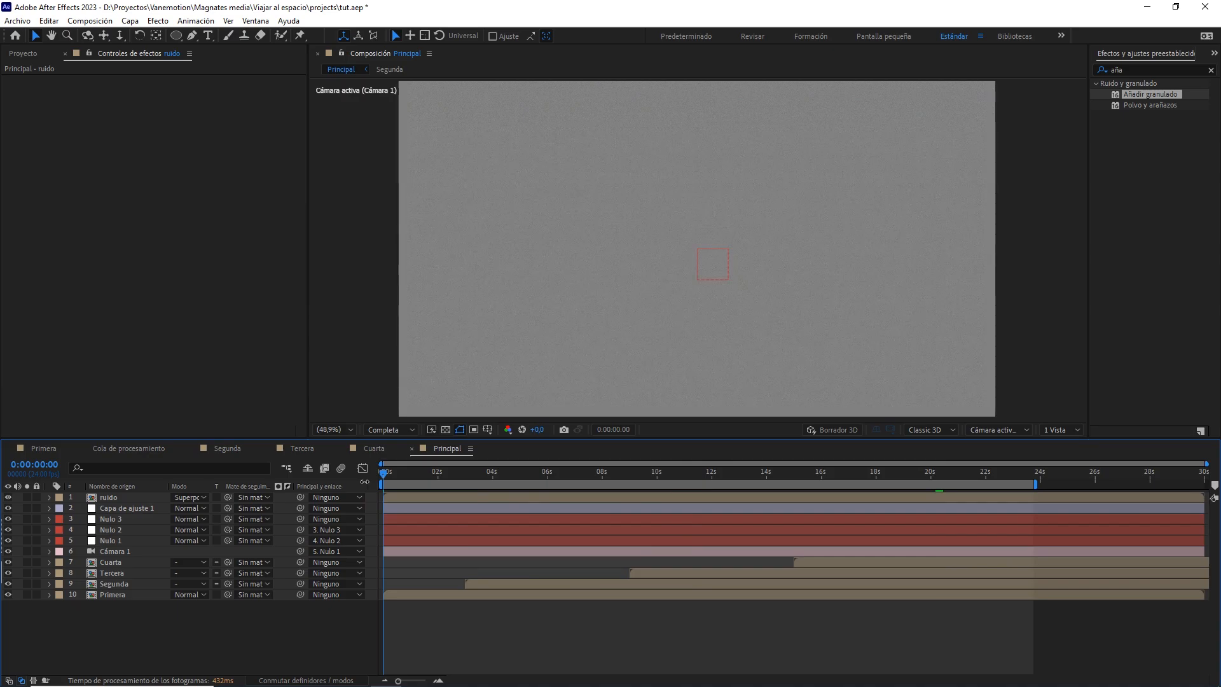
pyautogui.rightClick(157, 642)
pyautogui.moveTo(345, 489)
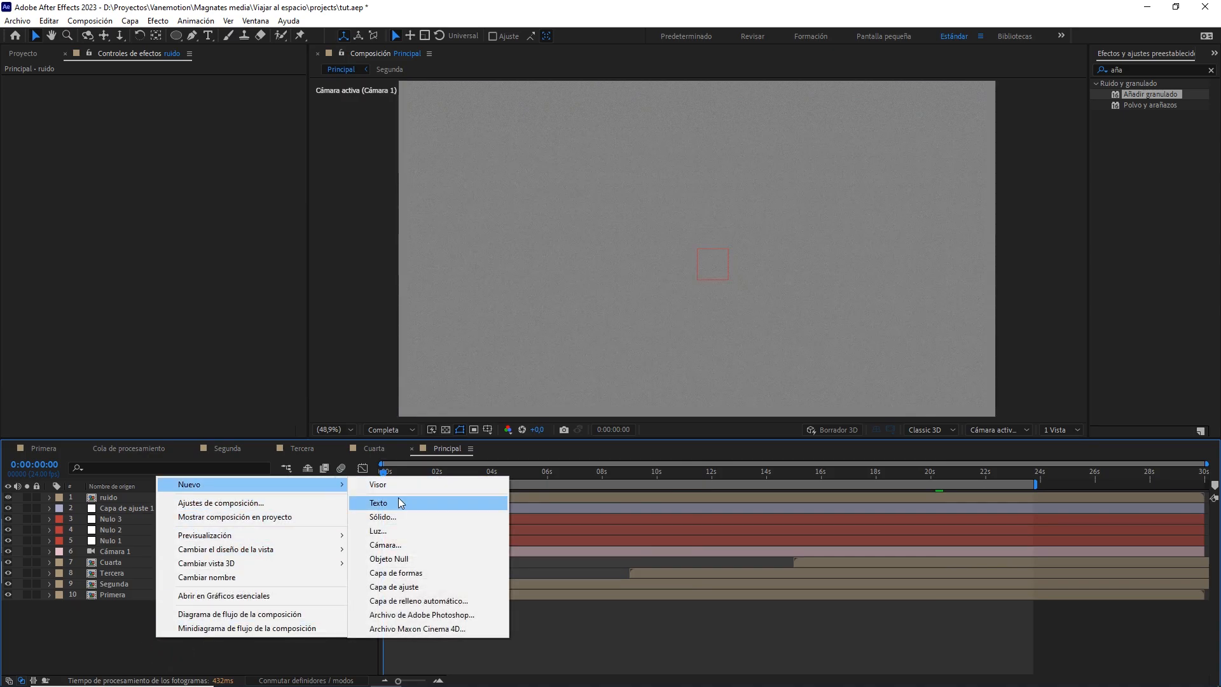
pyautogui.click(384, 516)
pyautogui.click(578, 433)
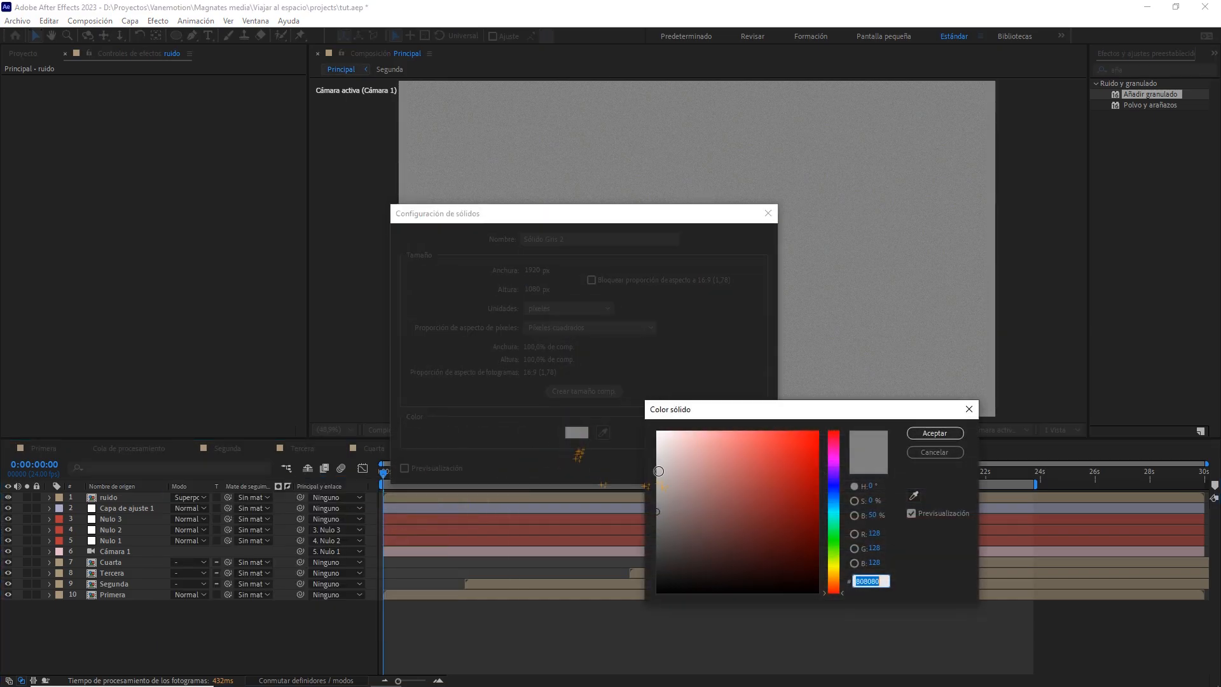
pyautogui.moveTo(660, 473); pyautogui.dragTo(636, 628)
pyautogui.click(933, 434)
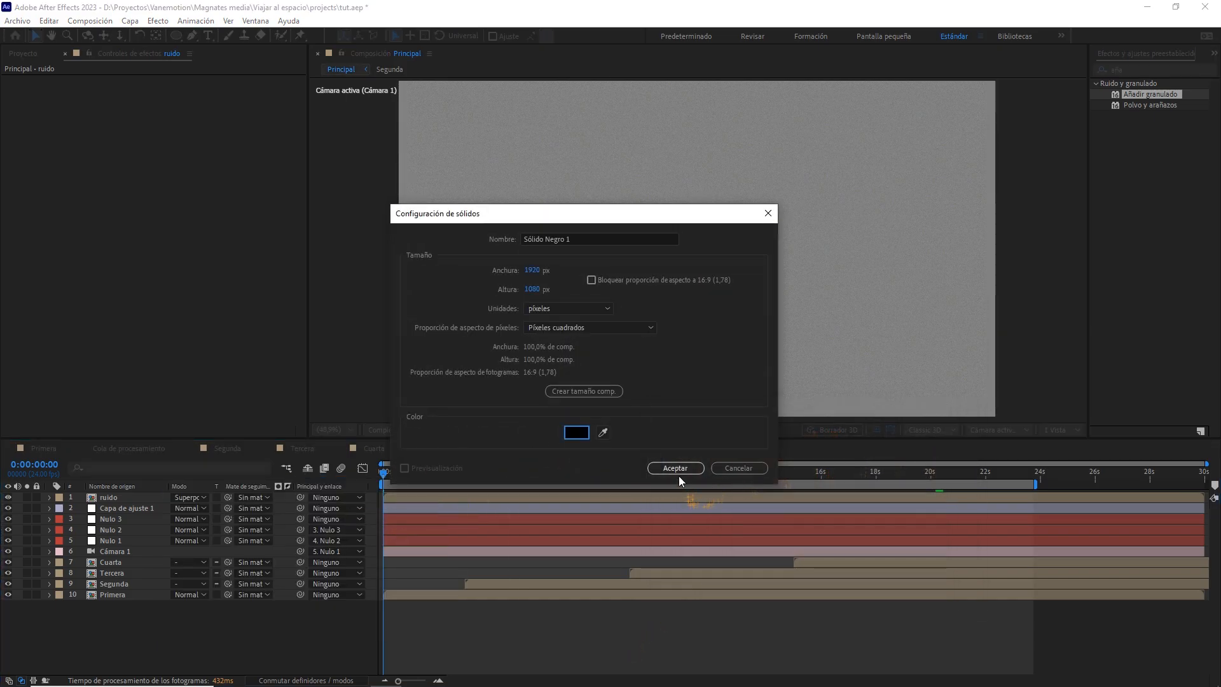
pyautogui.click(676, 472)
# Move the black solid to the bottom of the layer stack, below Primera, and preview the opening frames
pyautogui.moveTo(153, 497); pyautogui.dragTo(141, 631)
pyautogui.click(162, 641)
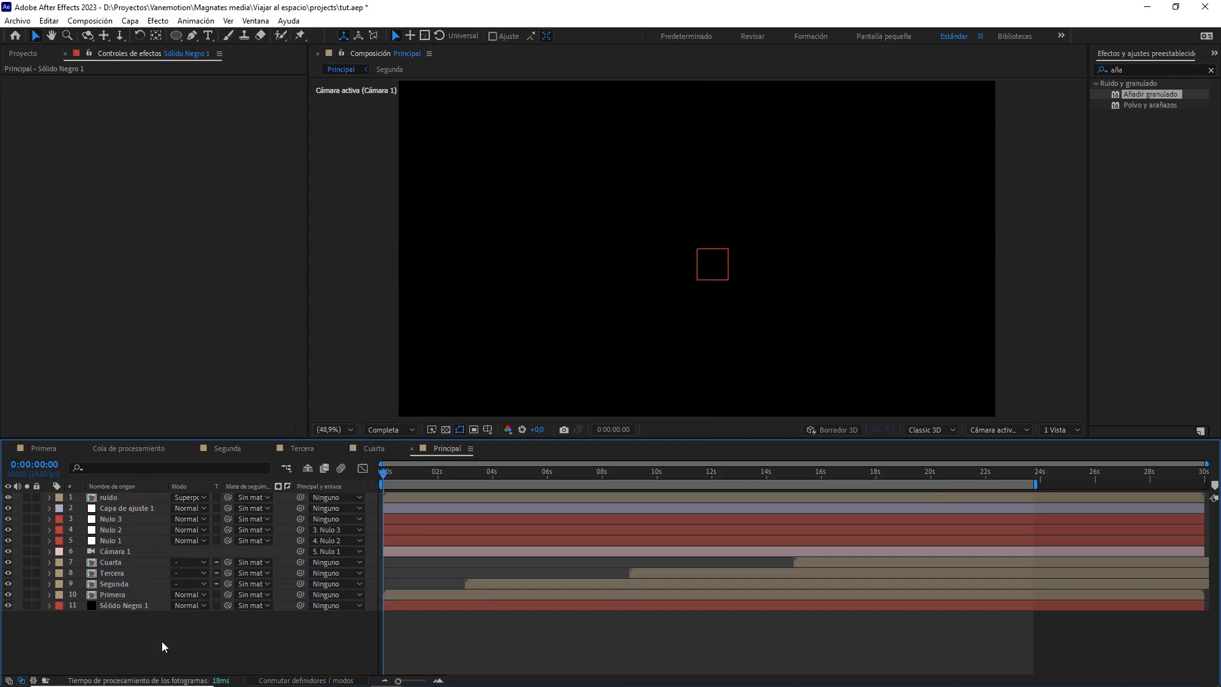
pyautogui.press('space')
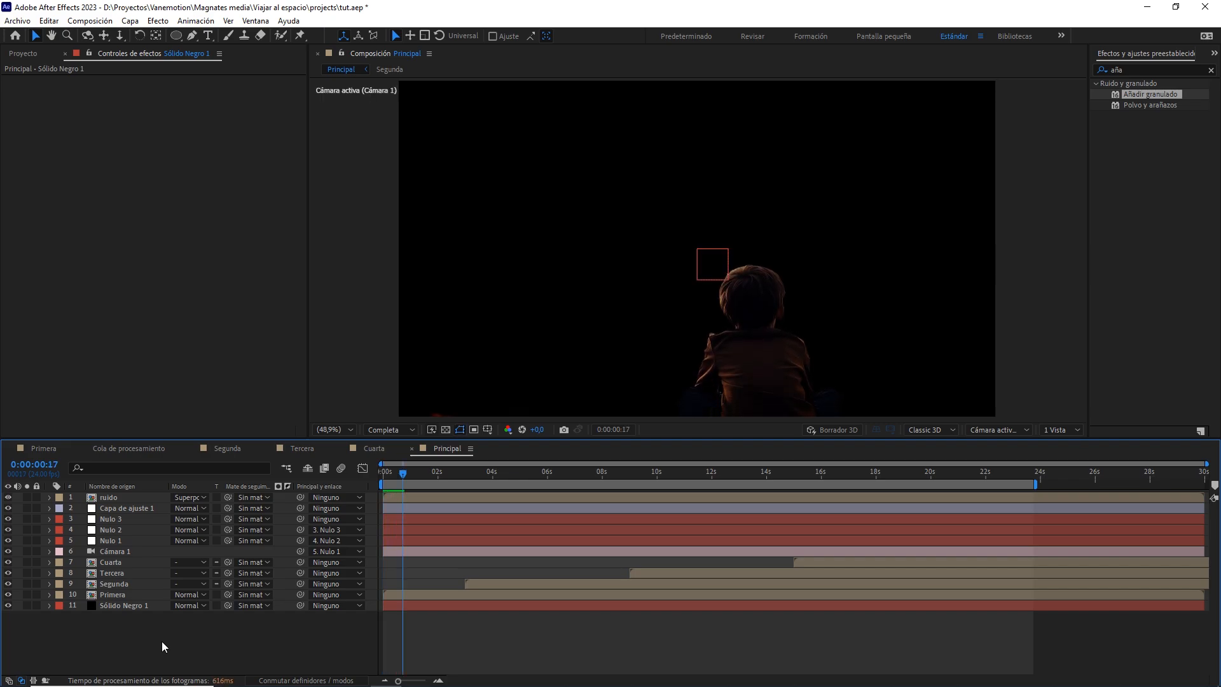
pyautogui.moveTo(407, 473); pyautogui.dragTo(399, 478)
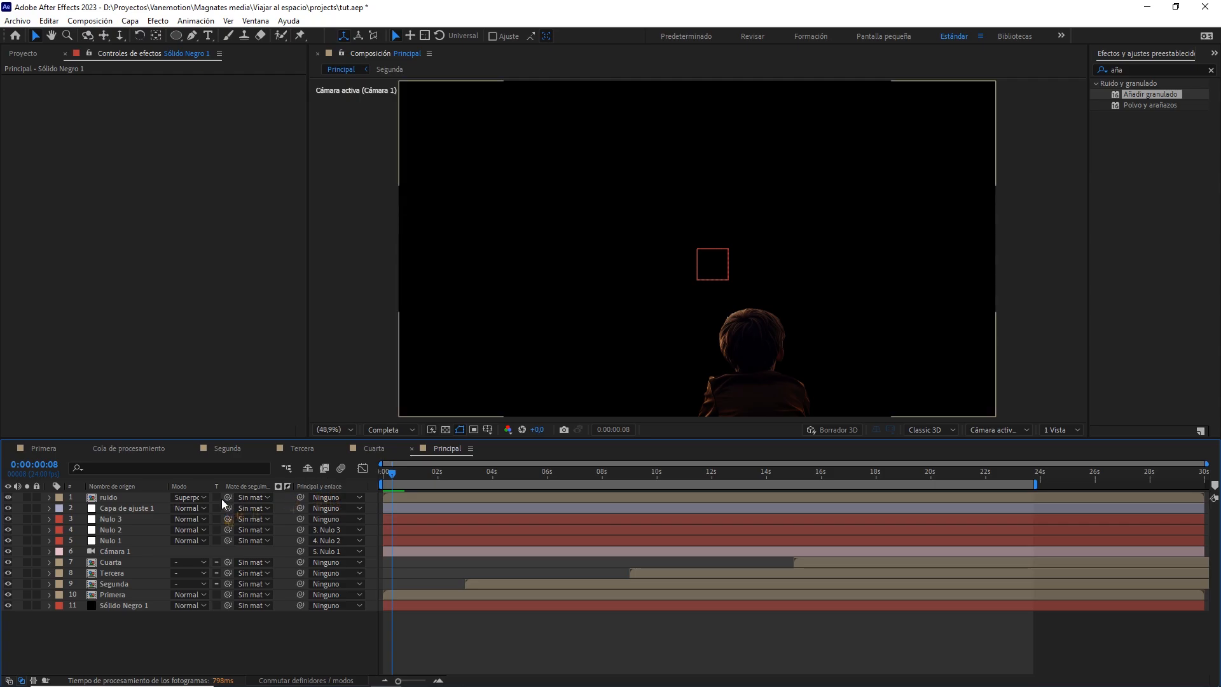
# Enable motion blur on all layers of the Cuarta and Tercera compositions
pyautogui.click(372, 449)
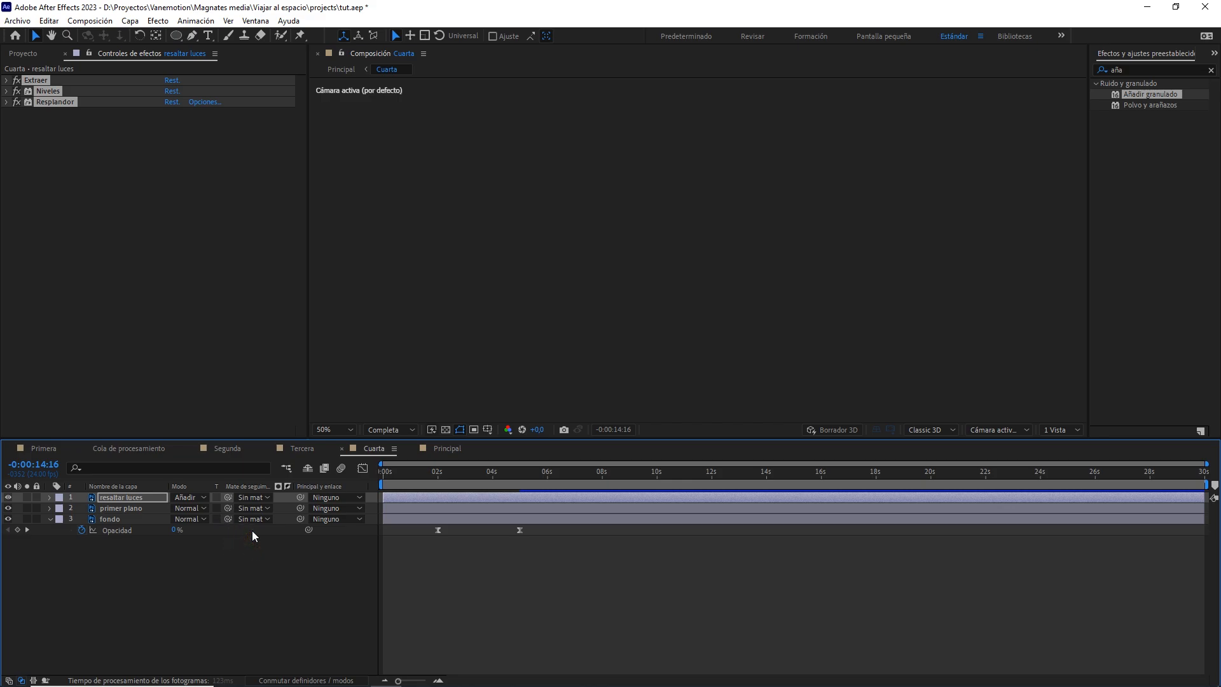
pyautogui.press('F4')
pyautogui.moveTo(227, 500); pyautogui.dragTo(226, 518)
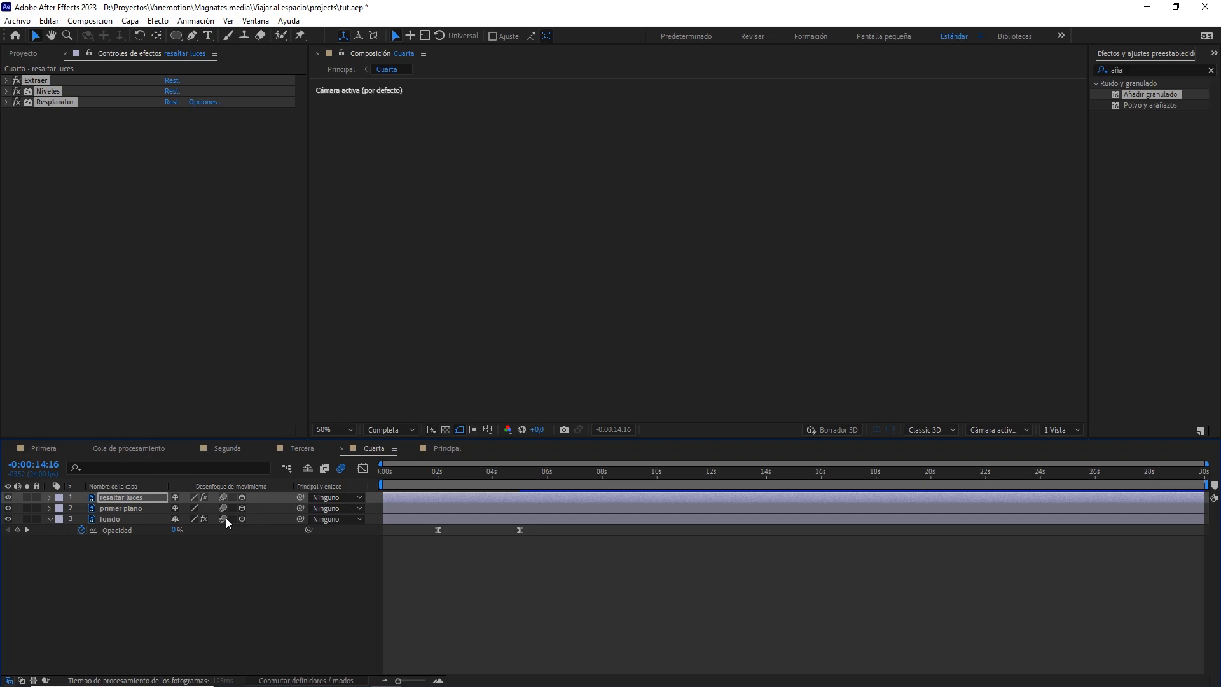
pyautogui.click(296, 450)
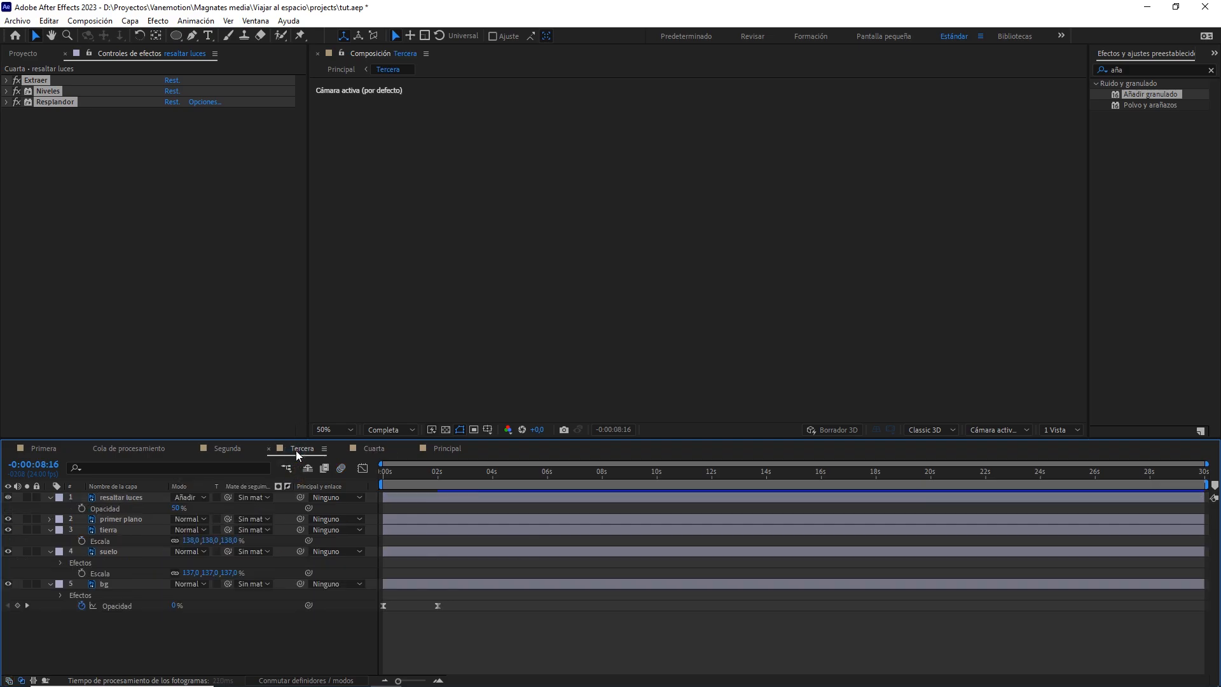
pyautogui.press('F4')
pyautogui.moveTo(224, 497); pyautogui.dragTo(225, 583)
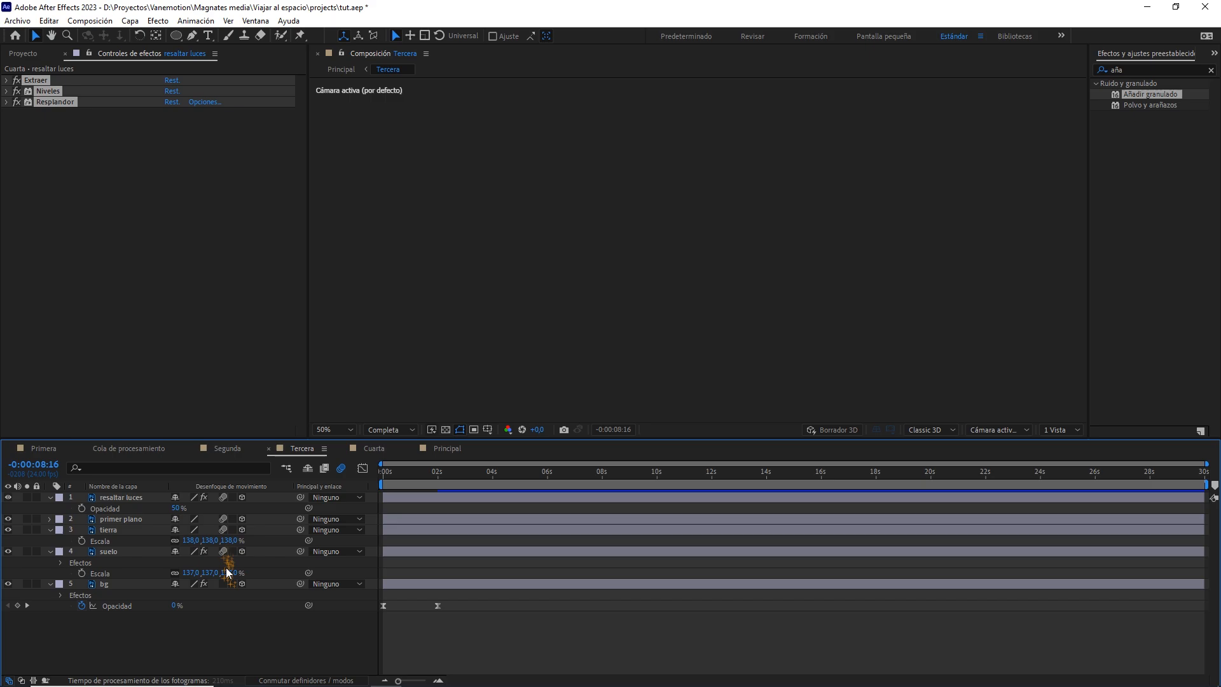
# Enable motion blur on all layers of the Segunda and Primera compositions
pyautogui.click(237, 451)
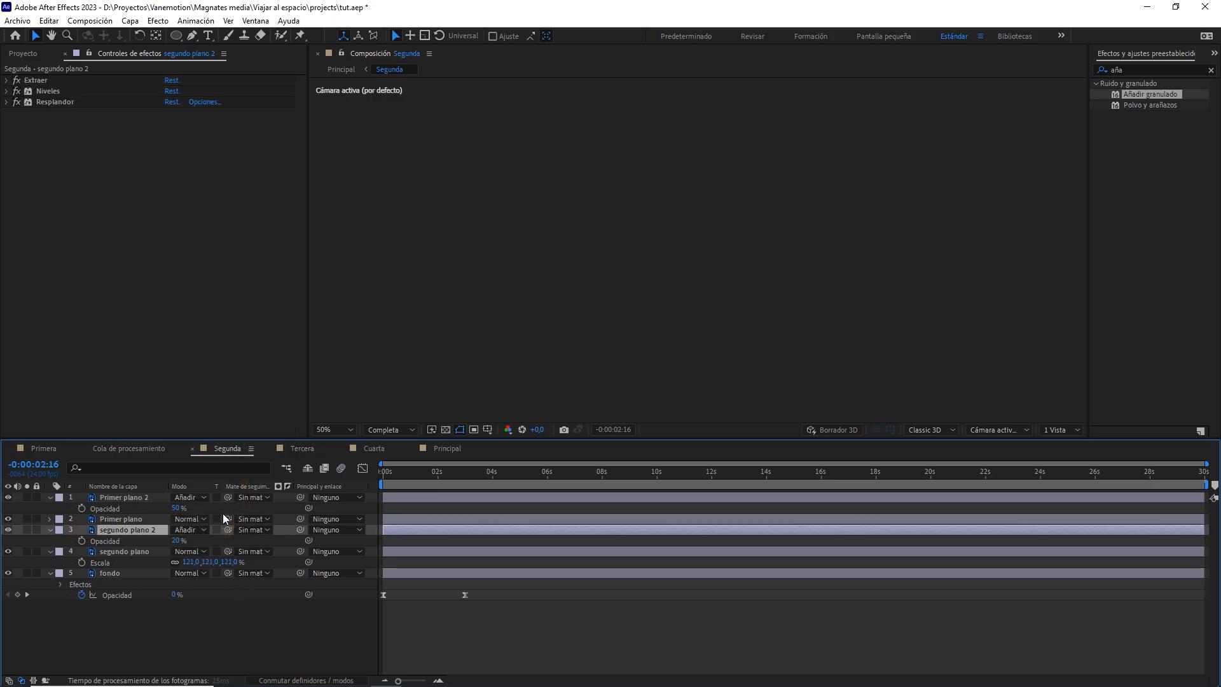
pyautogui.press('F4')
pyautogui.moveTo(222, 497); pyautogui.dragTo(224, 575)
pyautogui.click(44, 448)
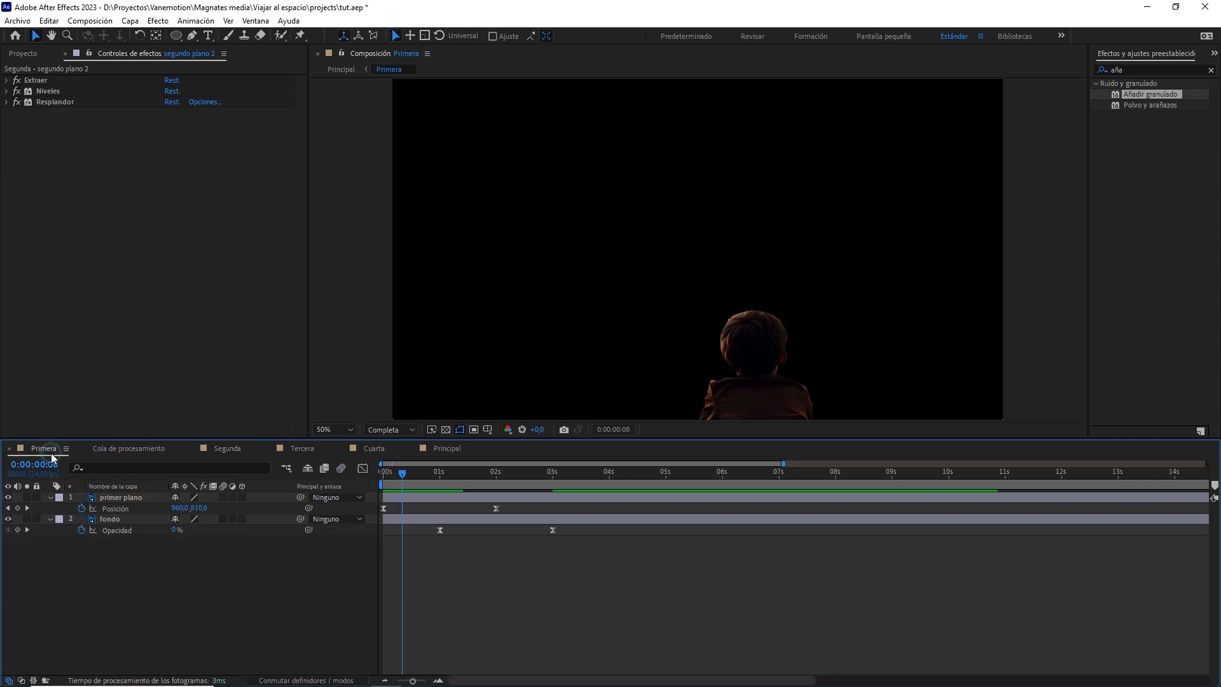
pyautogui.moveTo(222, 497); pyautogui.dragTo(223, 521)
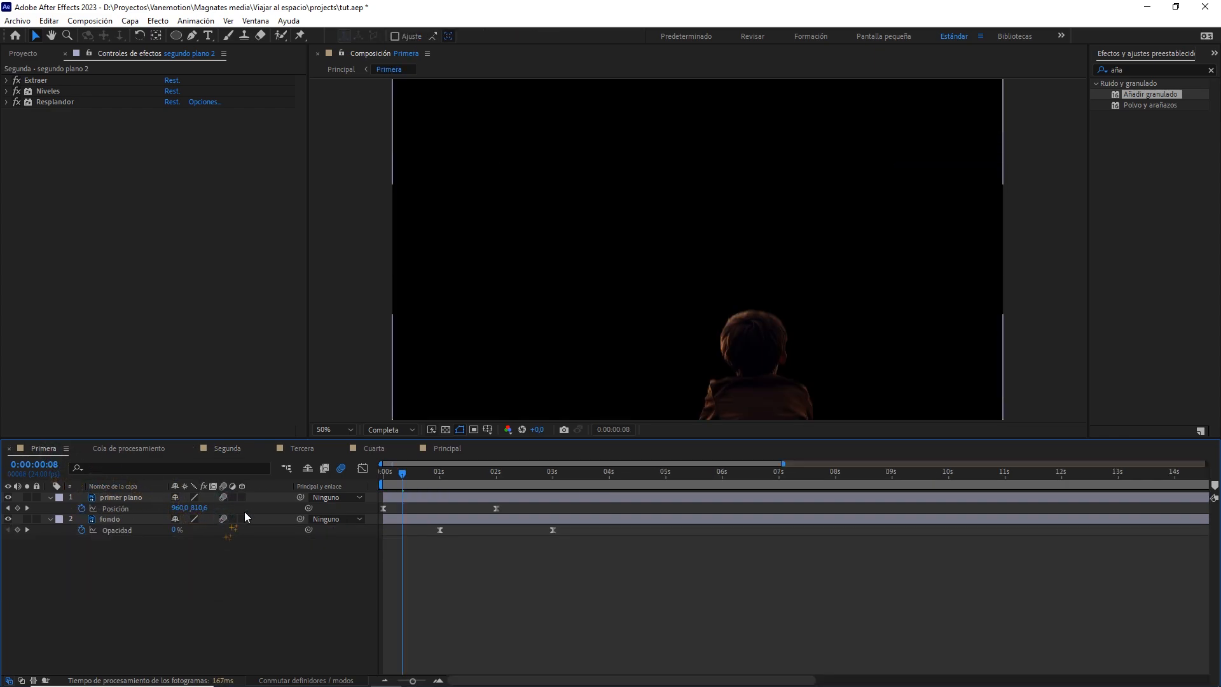
# Enable motion blur on the Primera layer in the Principal composition
pyautogui.click(445, 449)
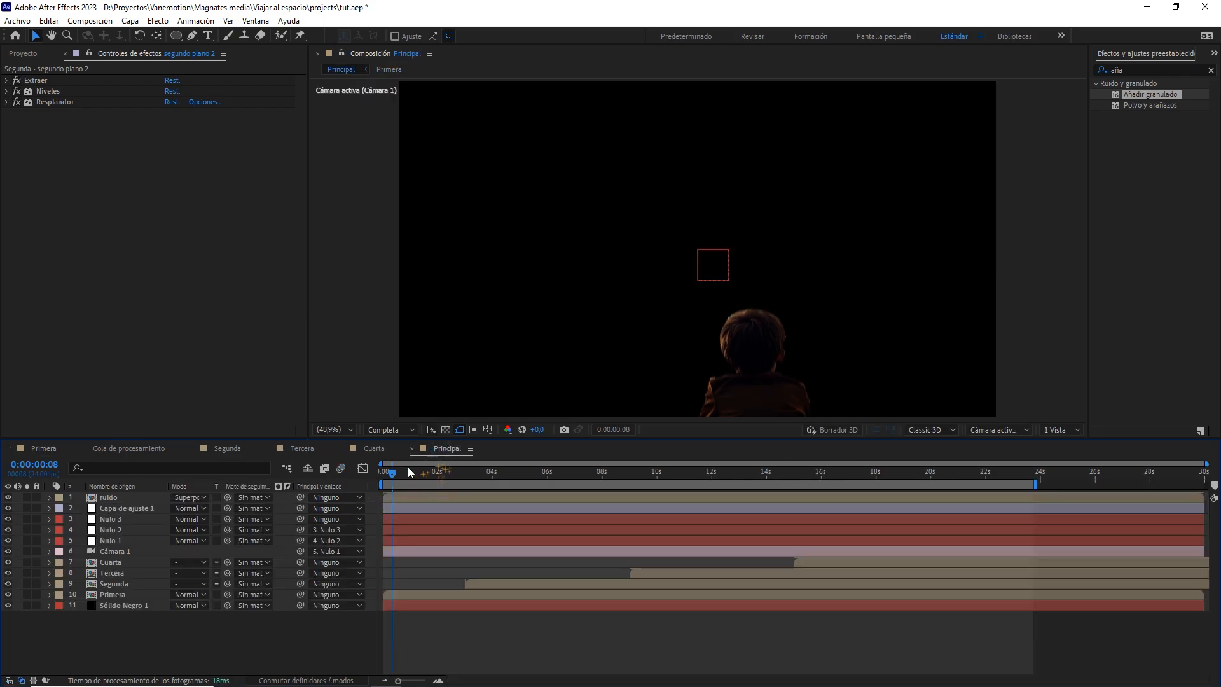
pyautogui.click(118, 594)
pyautogui.press('F4')
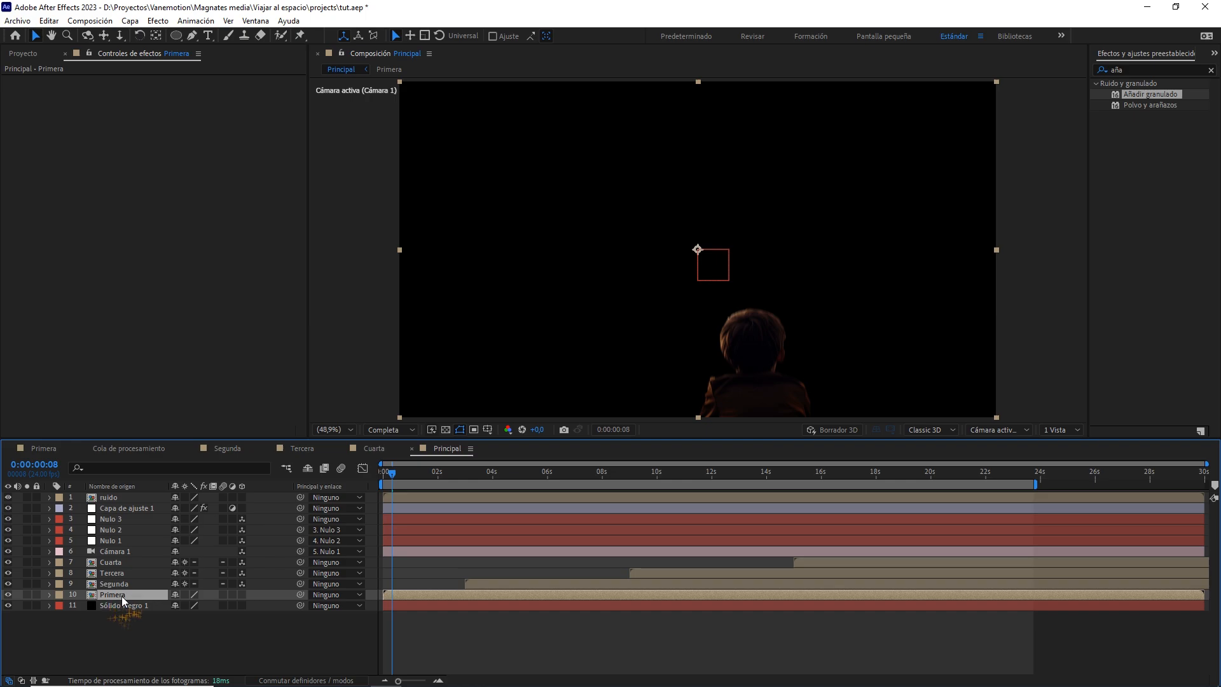
pyautogui.click(223, 594)
# Set the Principal preview resolution to Cuarto and play the composition from 0:00:00:00
pyautogui.moveTo(398, 475); pyautogui.dragTo(369, 452)
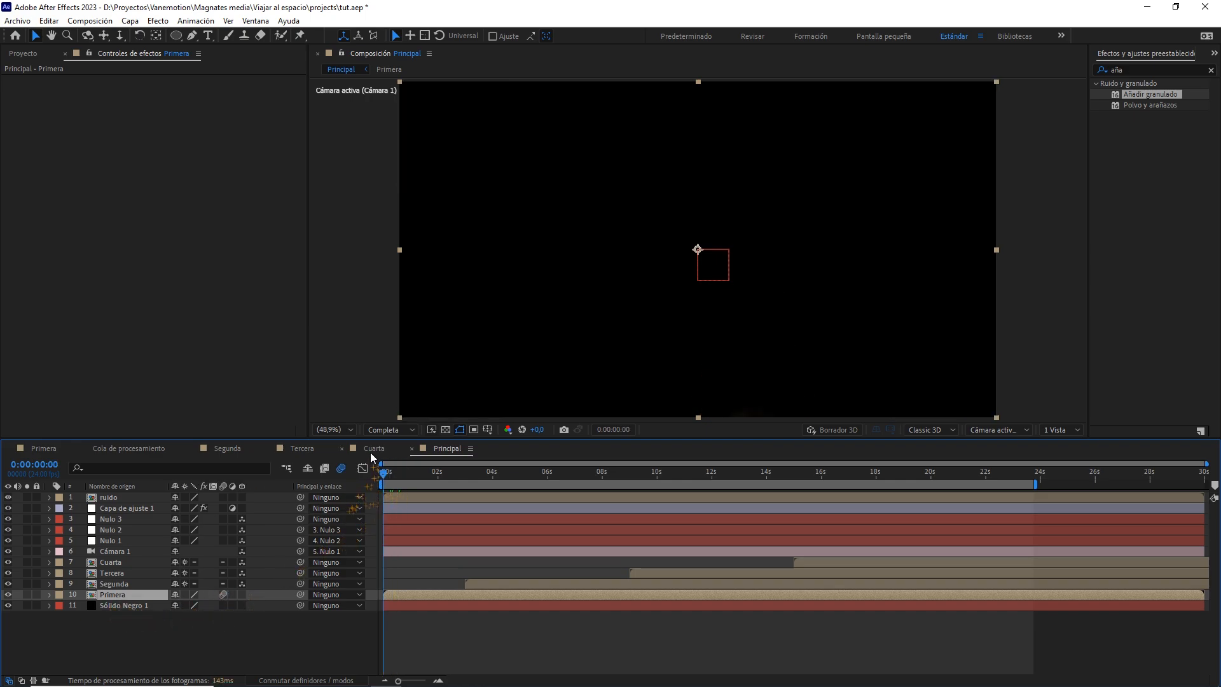
pyautogui.click(381, 429)
pyautogui.click(394, 498)
pyautogui.click(311, 618)
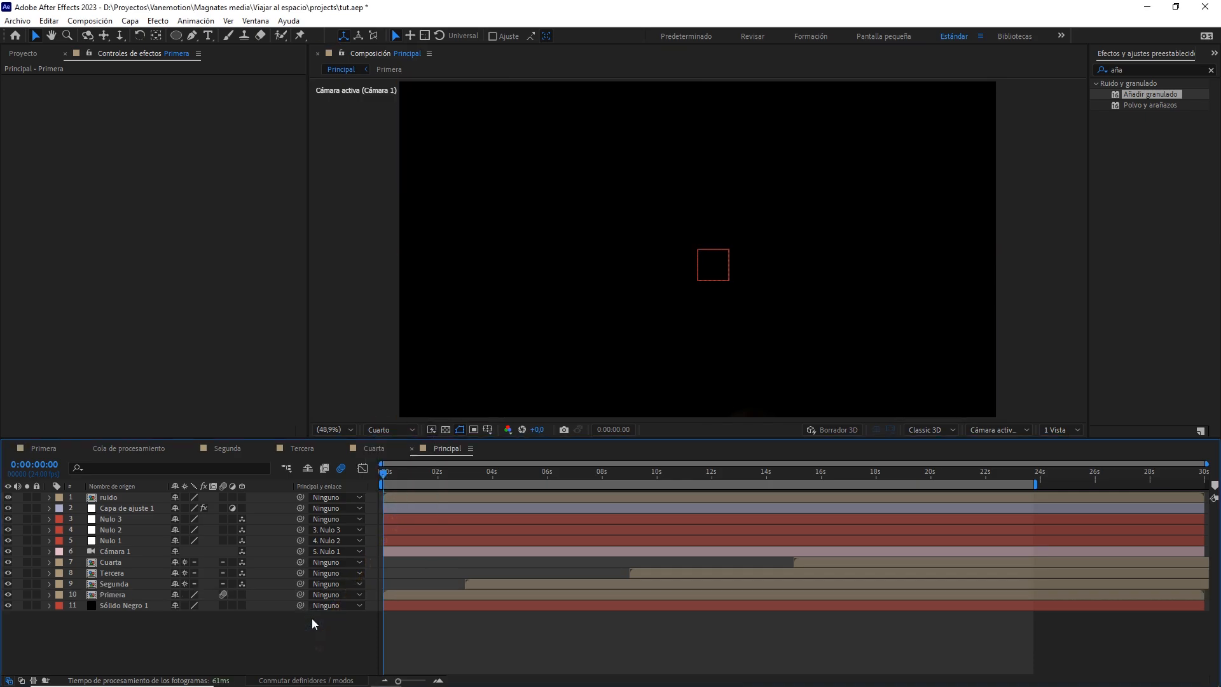
pyautogui.press('space')
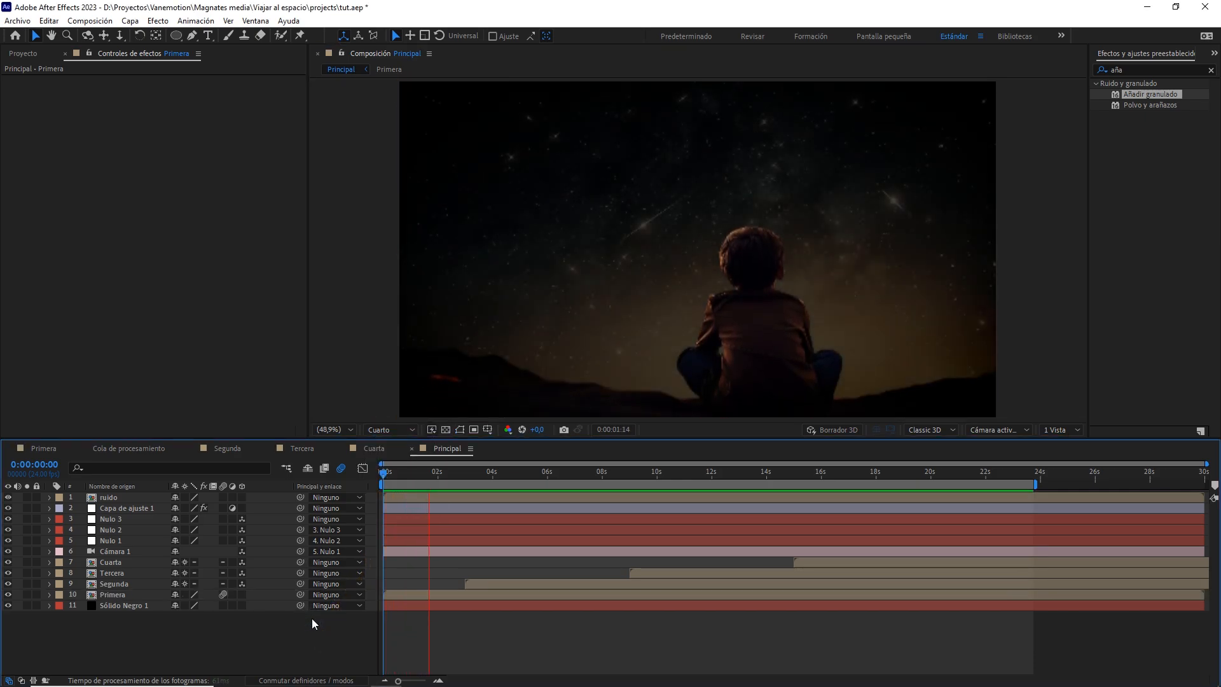